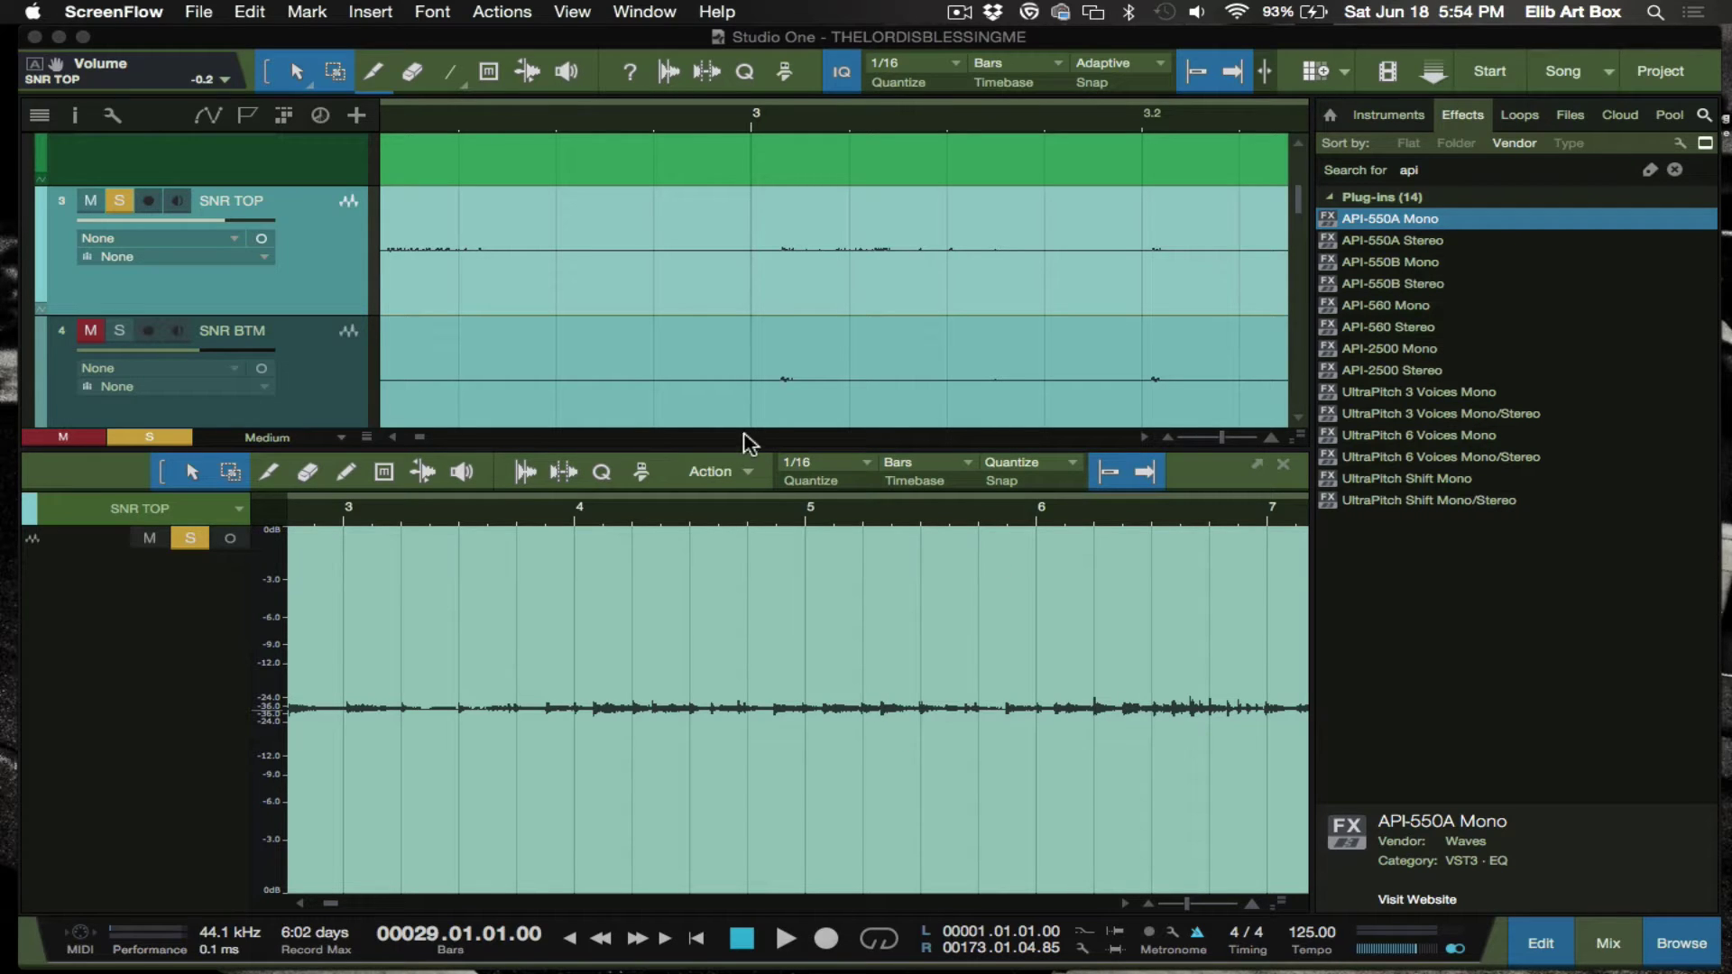
# - Shrink the drum track heights and zoom out to show the snare hits across bars 8–16
pyautogui.click(658, 271)
pyautogui.hotkey('shift', 'w')
pyautogui.hotkey('shift', 'w')
pyautogui.hotkey('shift', 'w')
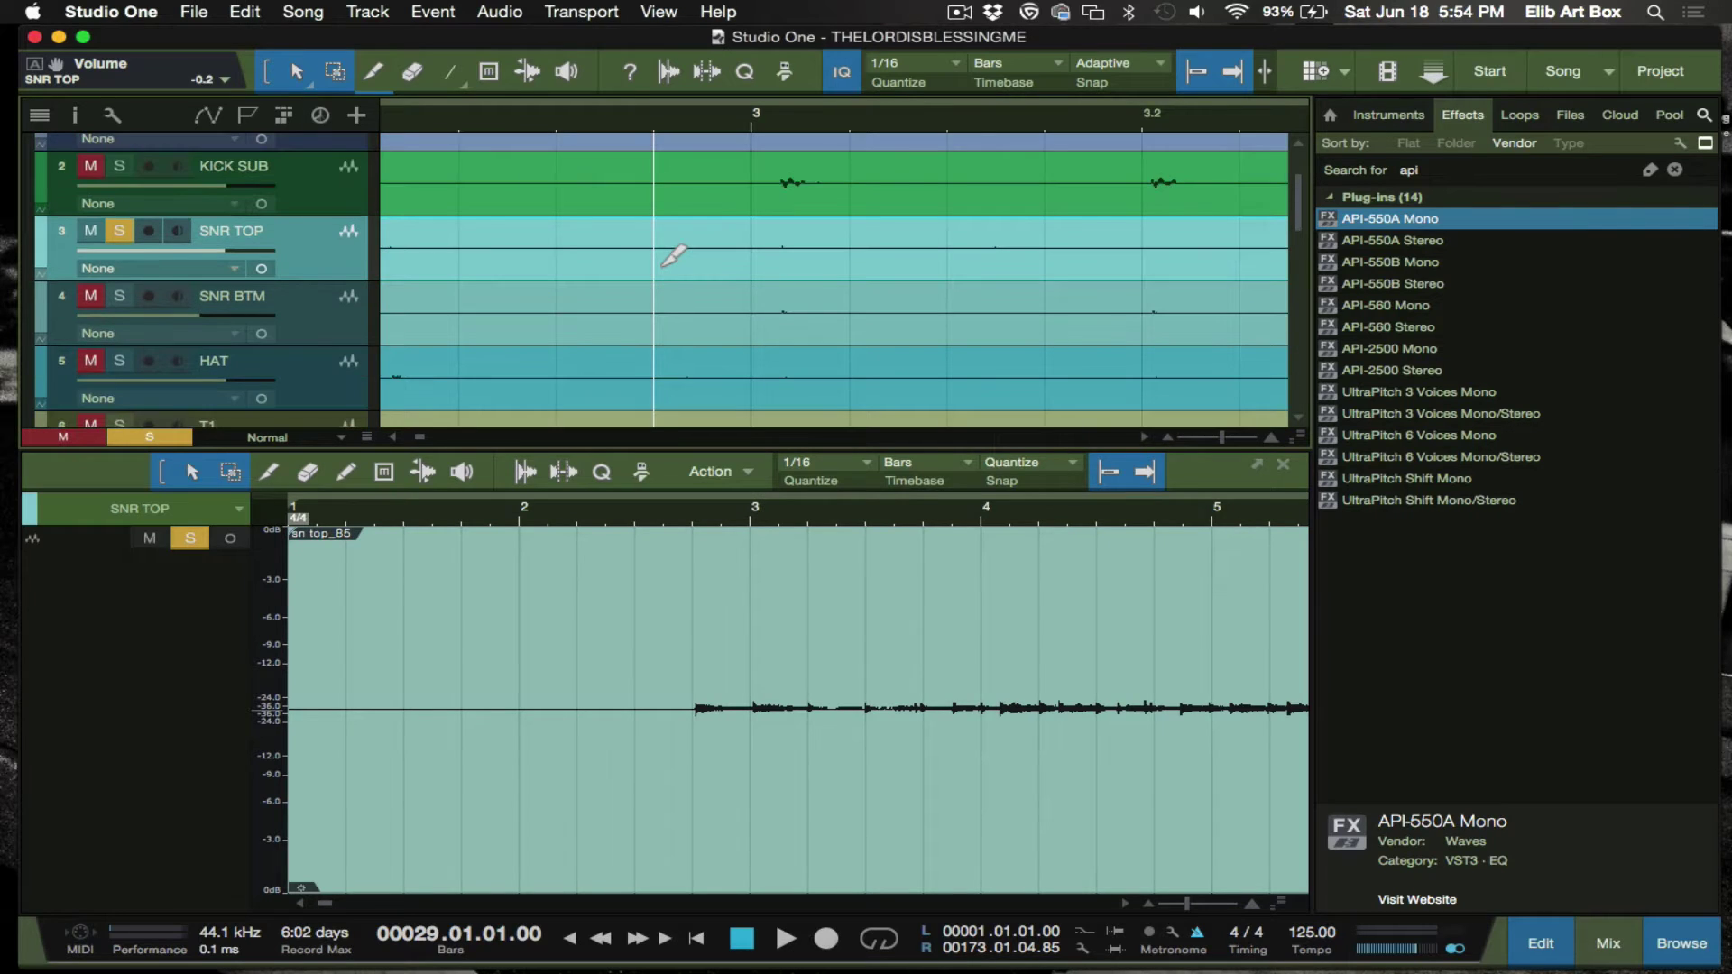
pyautogui.press('w')
pyautogui.press('w')
pyautogui.press('w')
pyautogui.press('w')
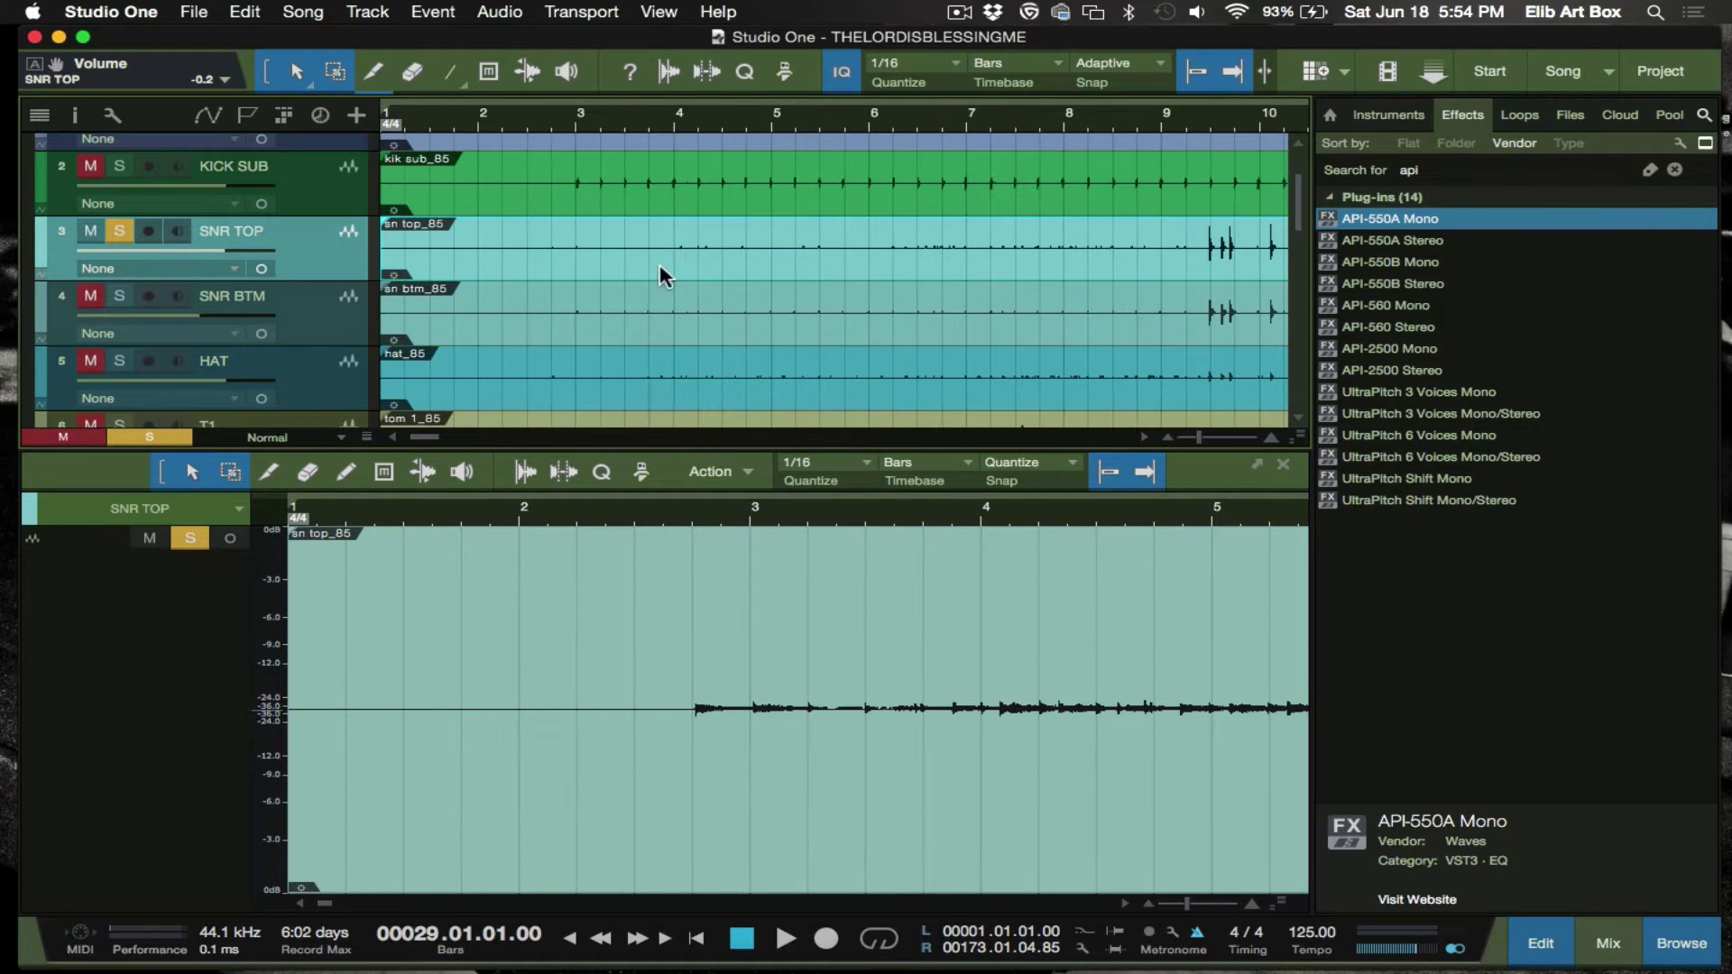
pyautogui.hscroll(10, 992, 225)
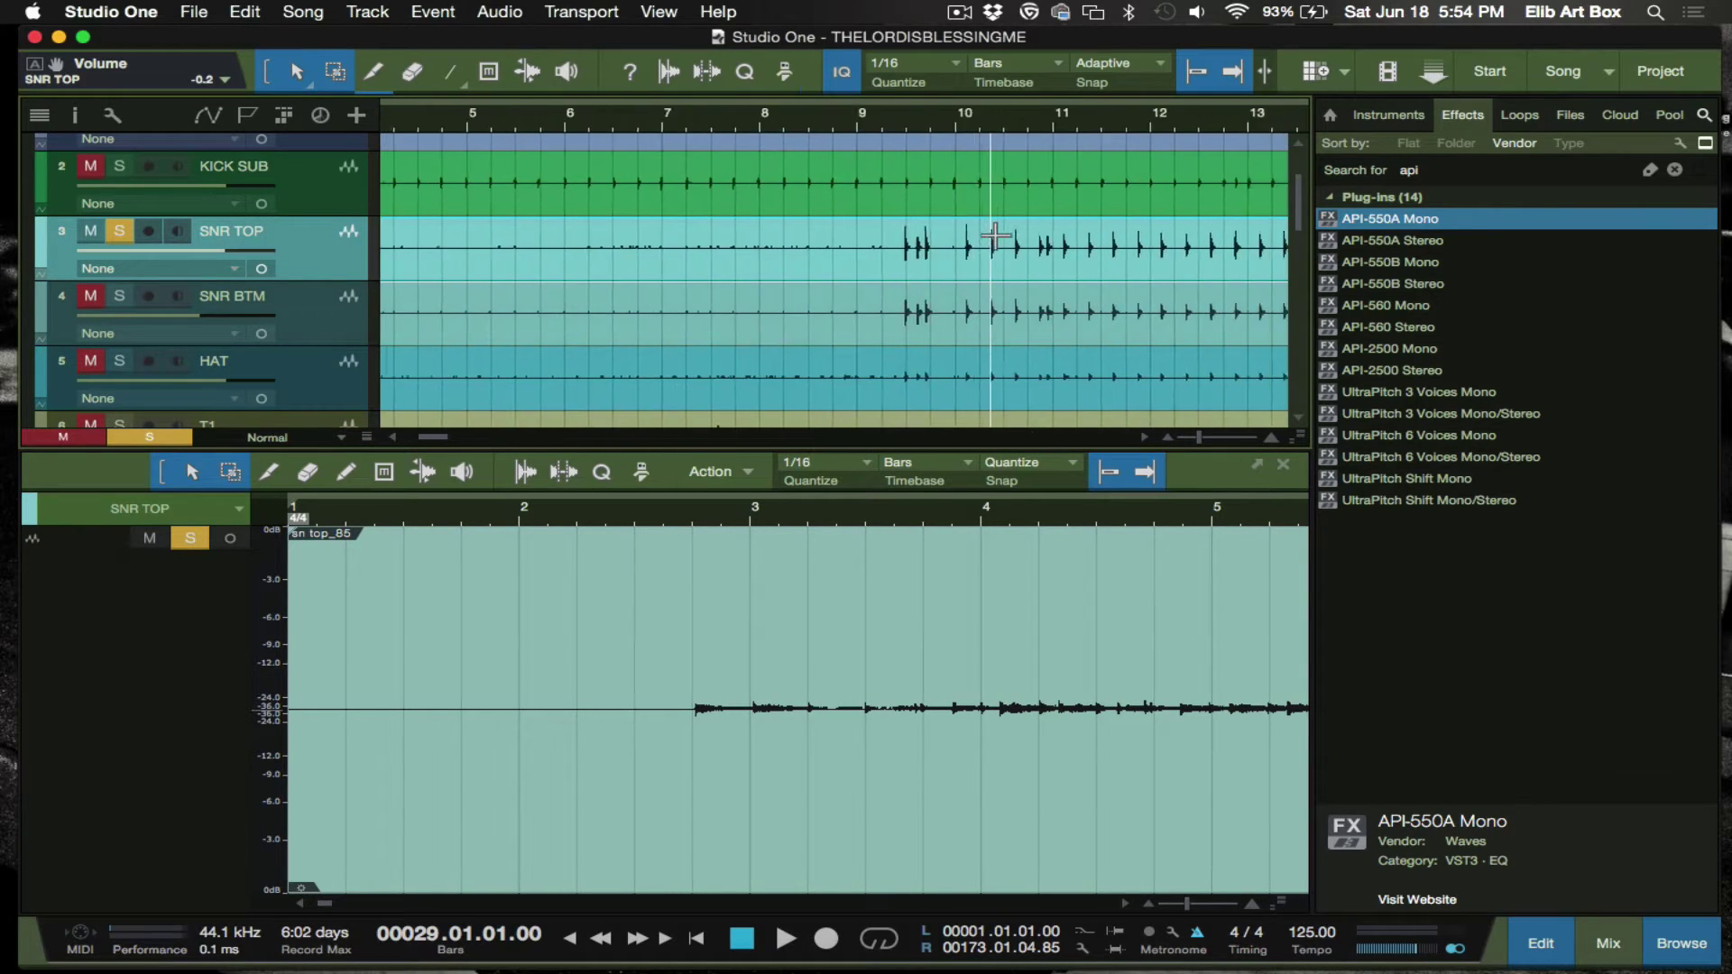
pyautogui.hscroll(2, 995, 236)
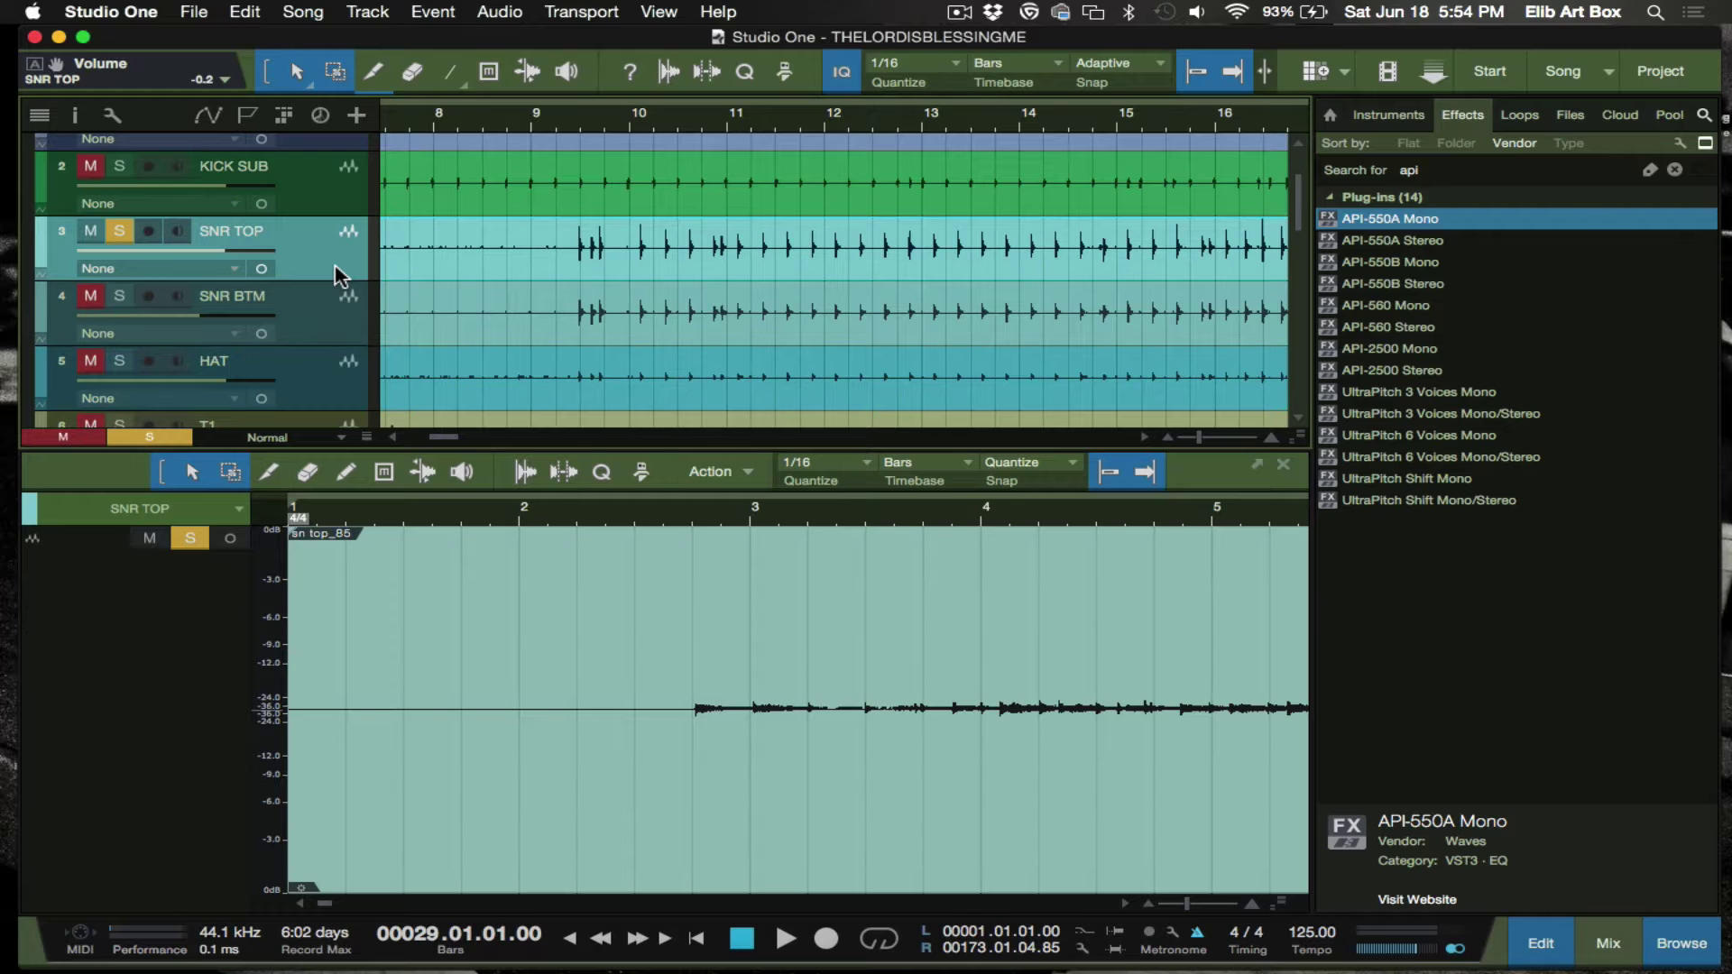
# - Load the SNR TOP snare event into the editor and scroll along its hits
pyautogui.click(559, 268)
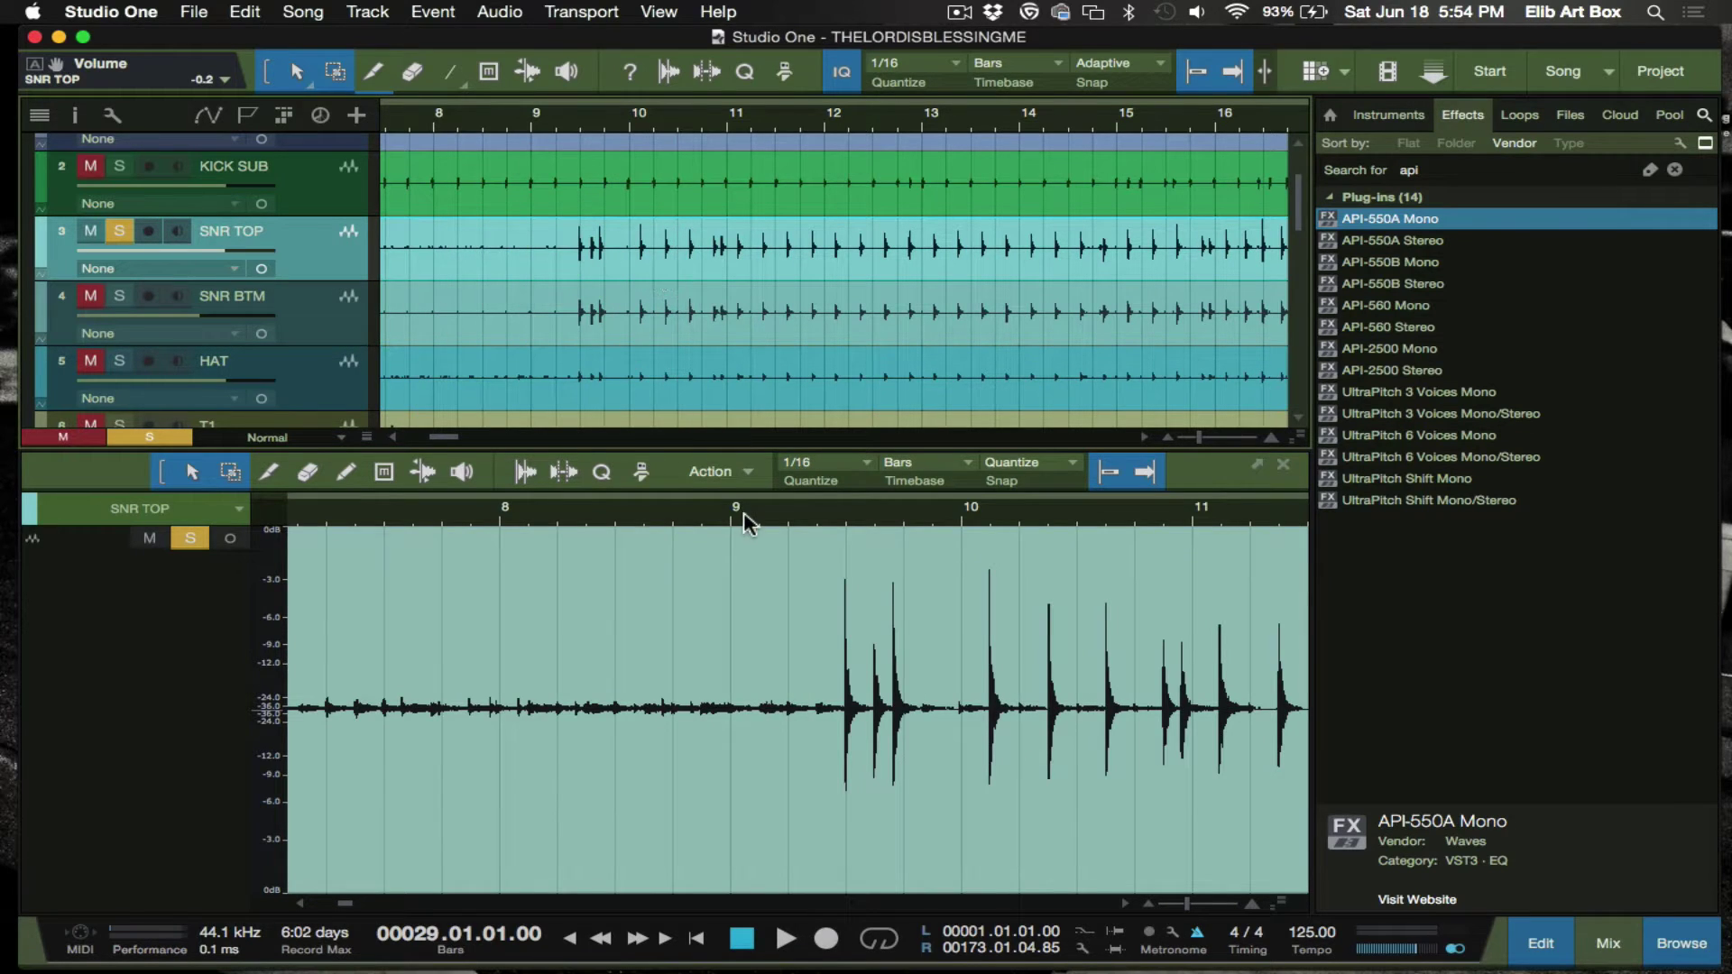
pyautogui.hscroll(5, 763, 620)
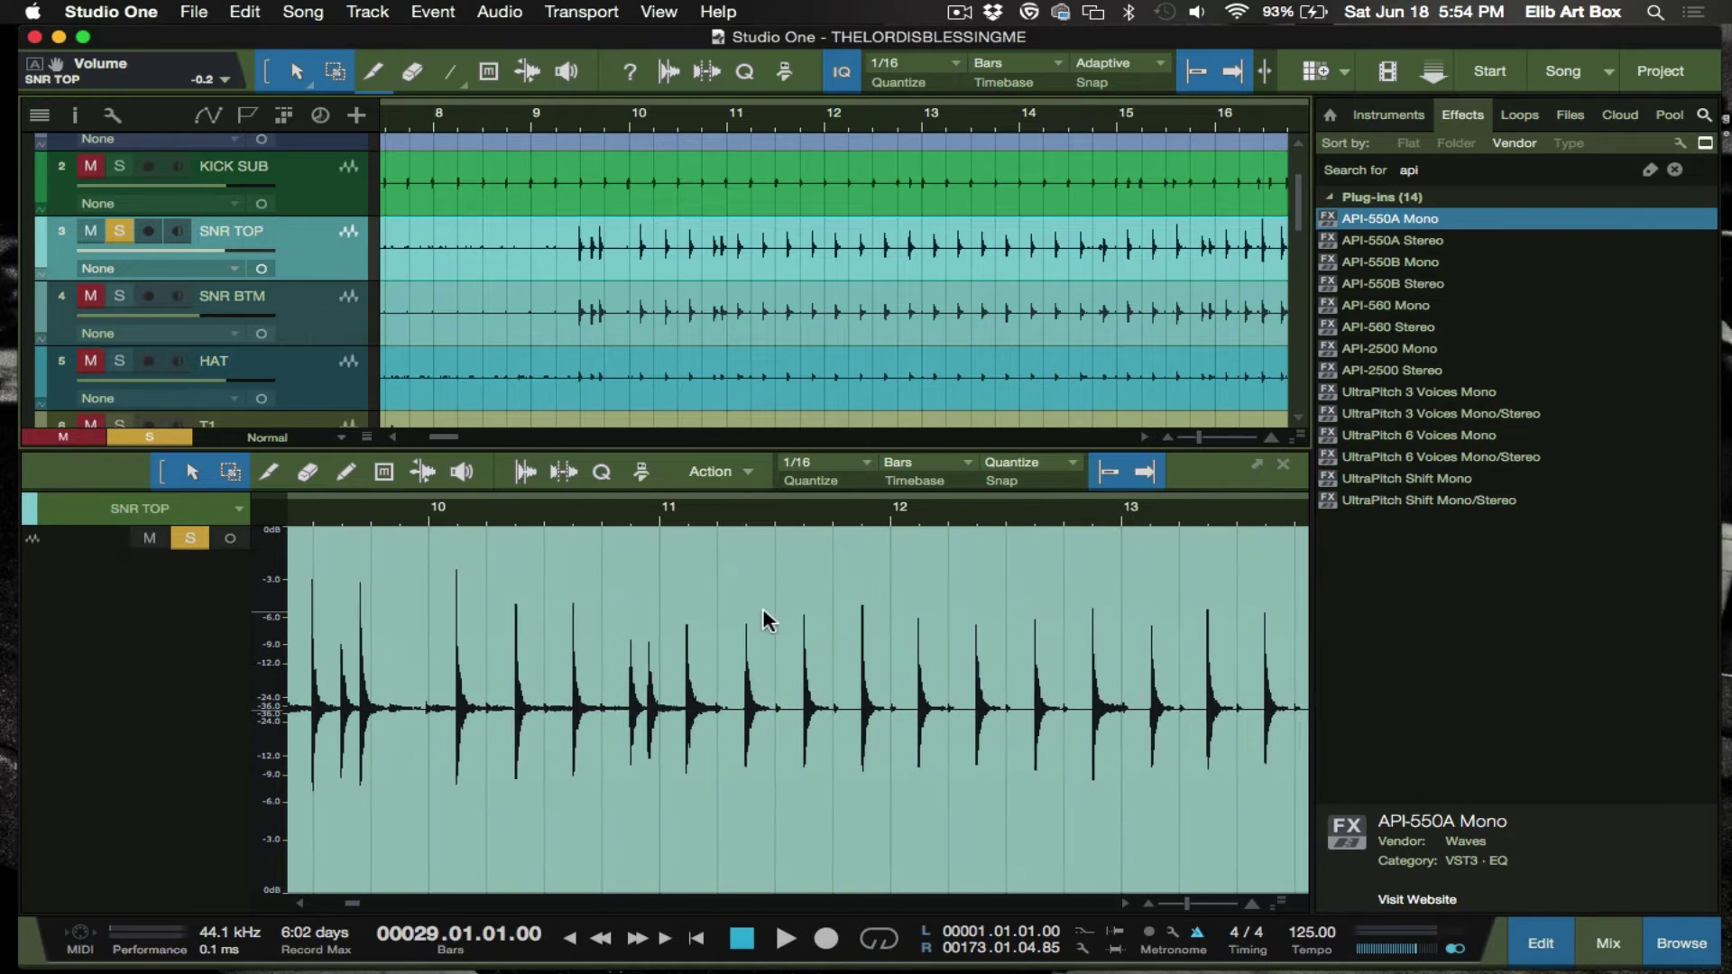
pyautogui.hscroll(3, 745, 645)
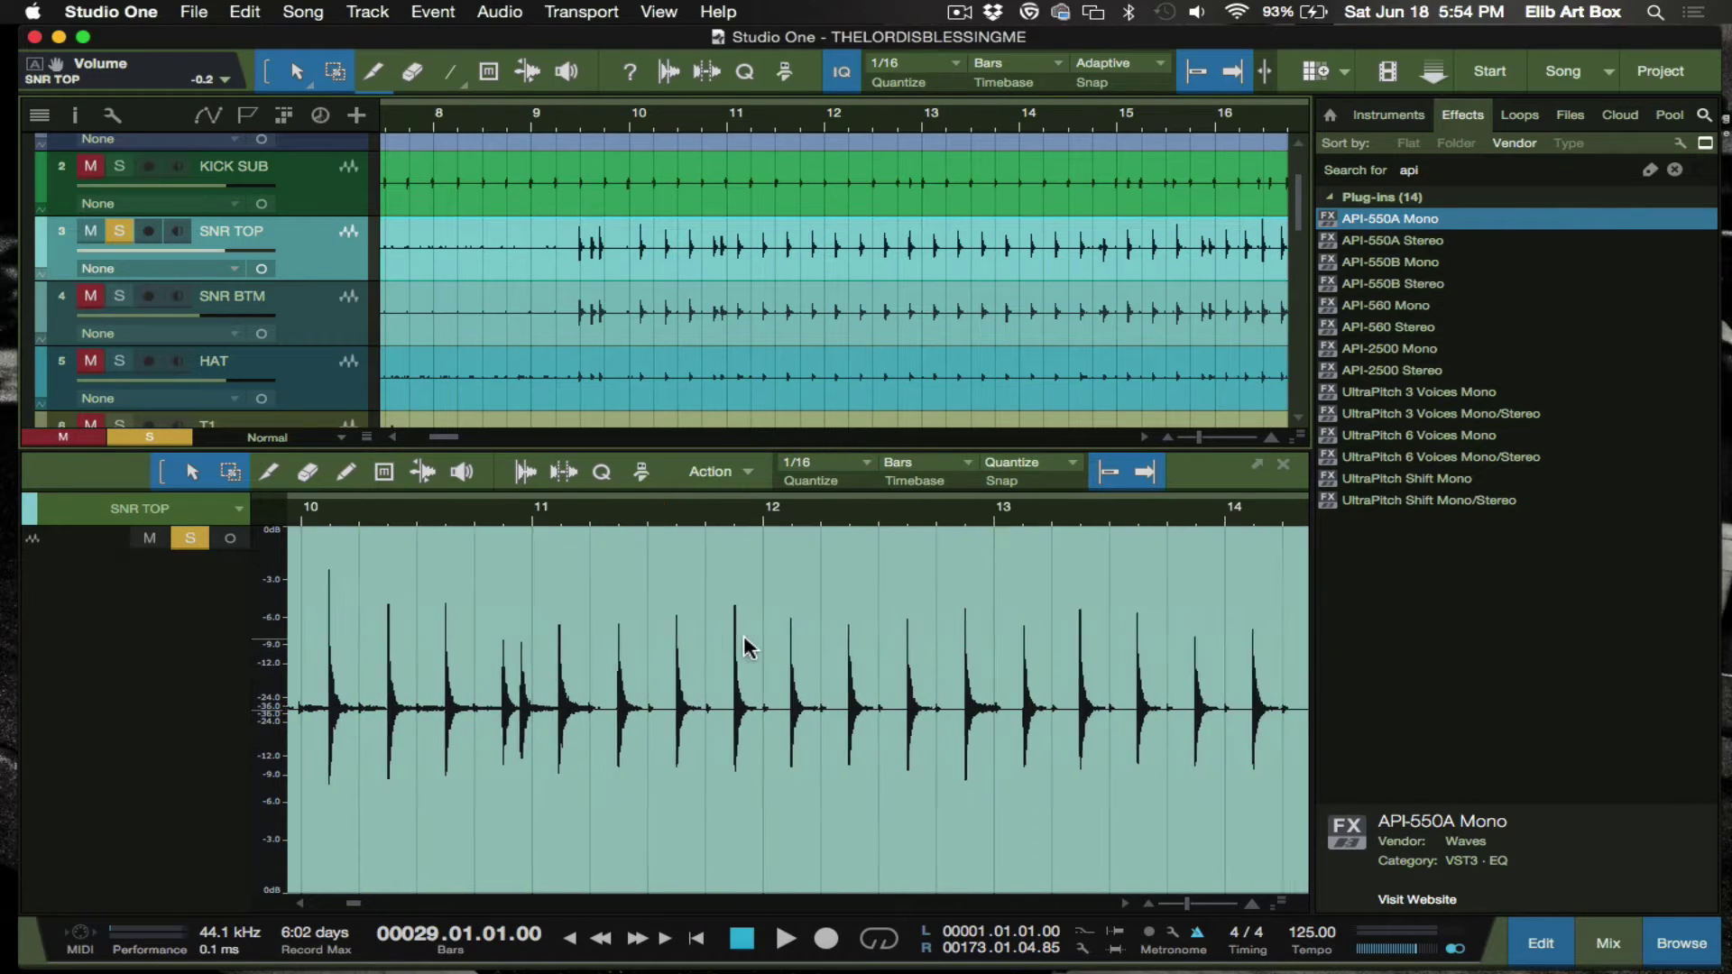
pyautogui.hscroll(2, 745, 646)
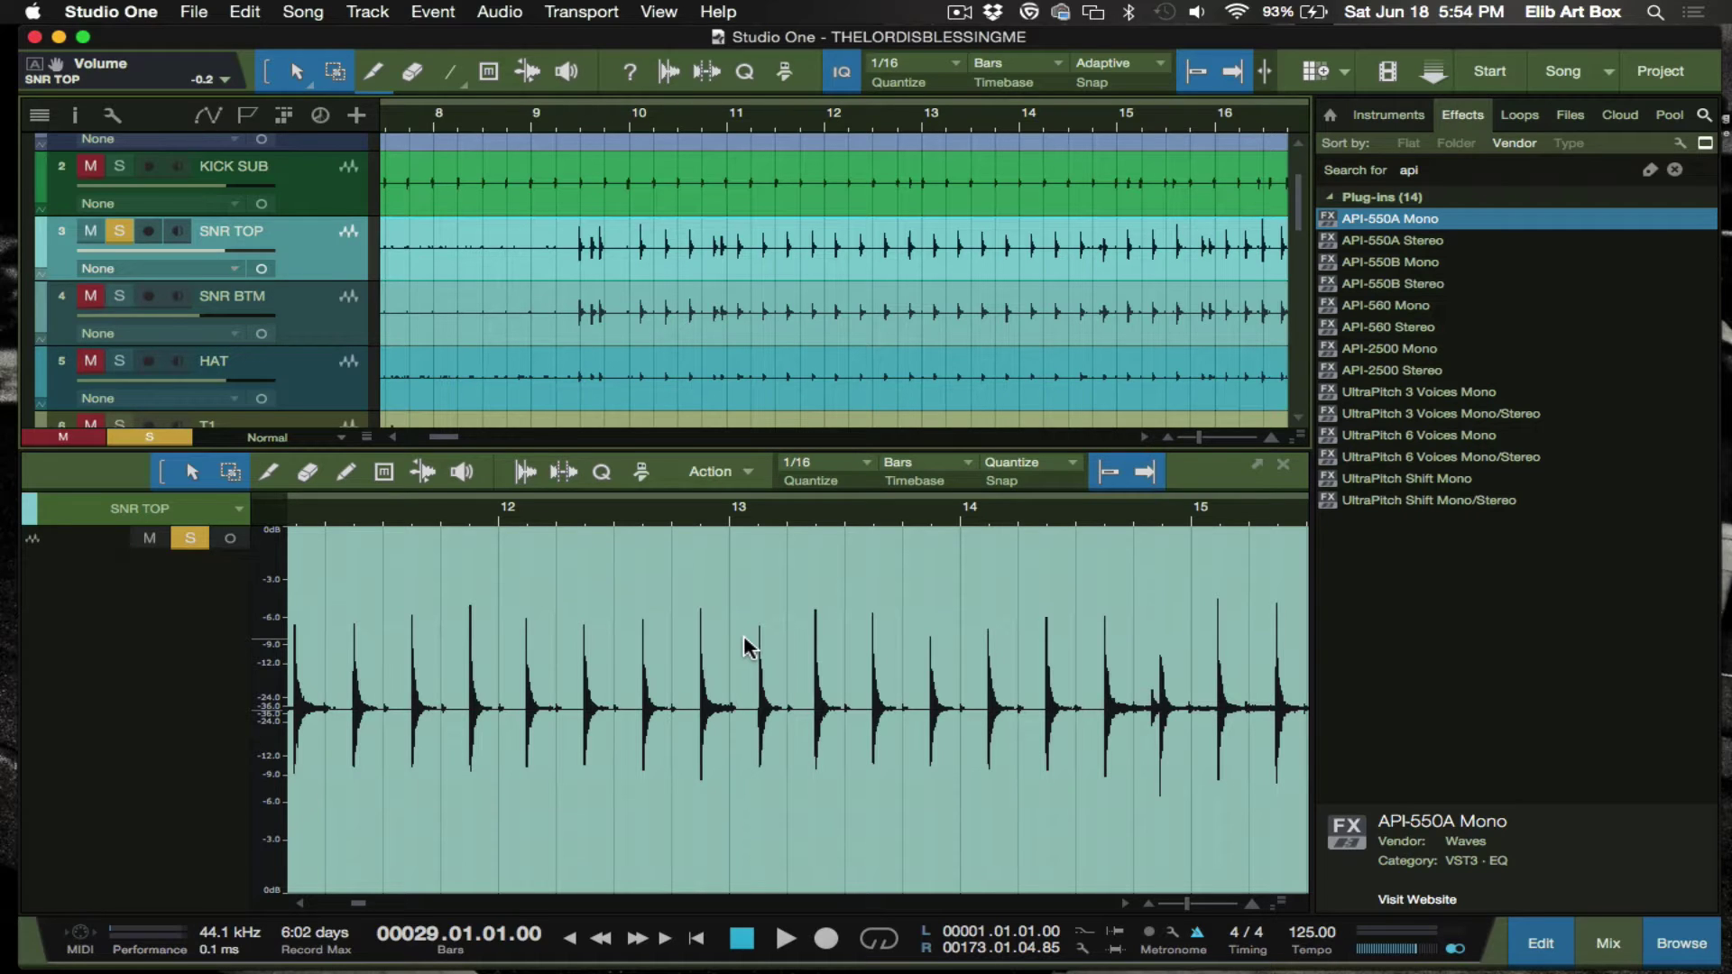
pyautogui.hscroll(3, 745, 646)
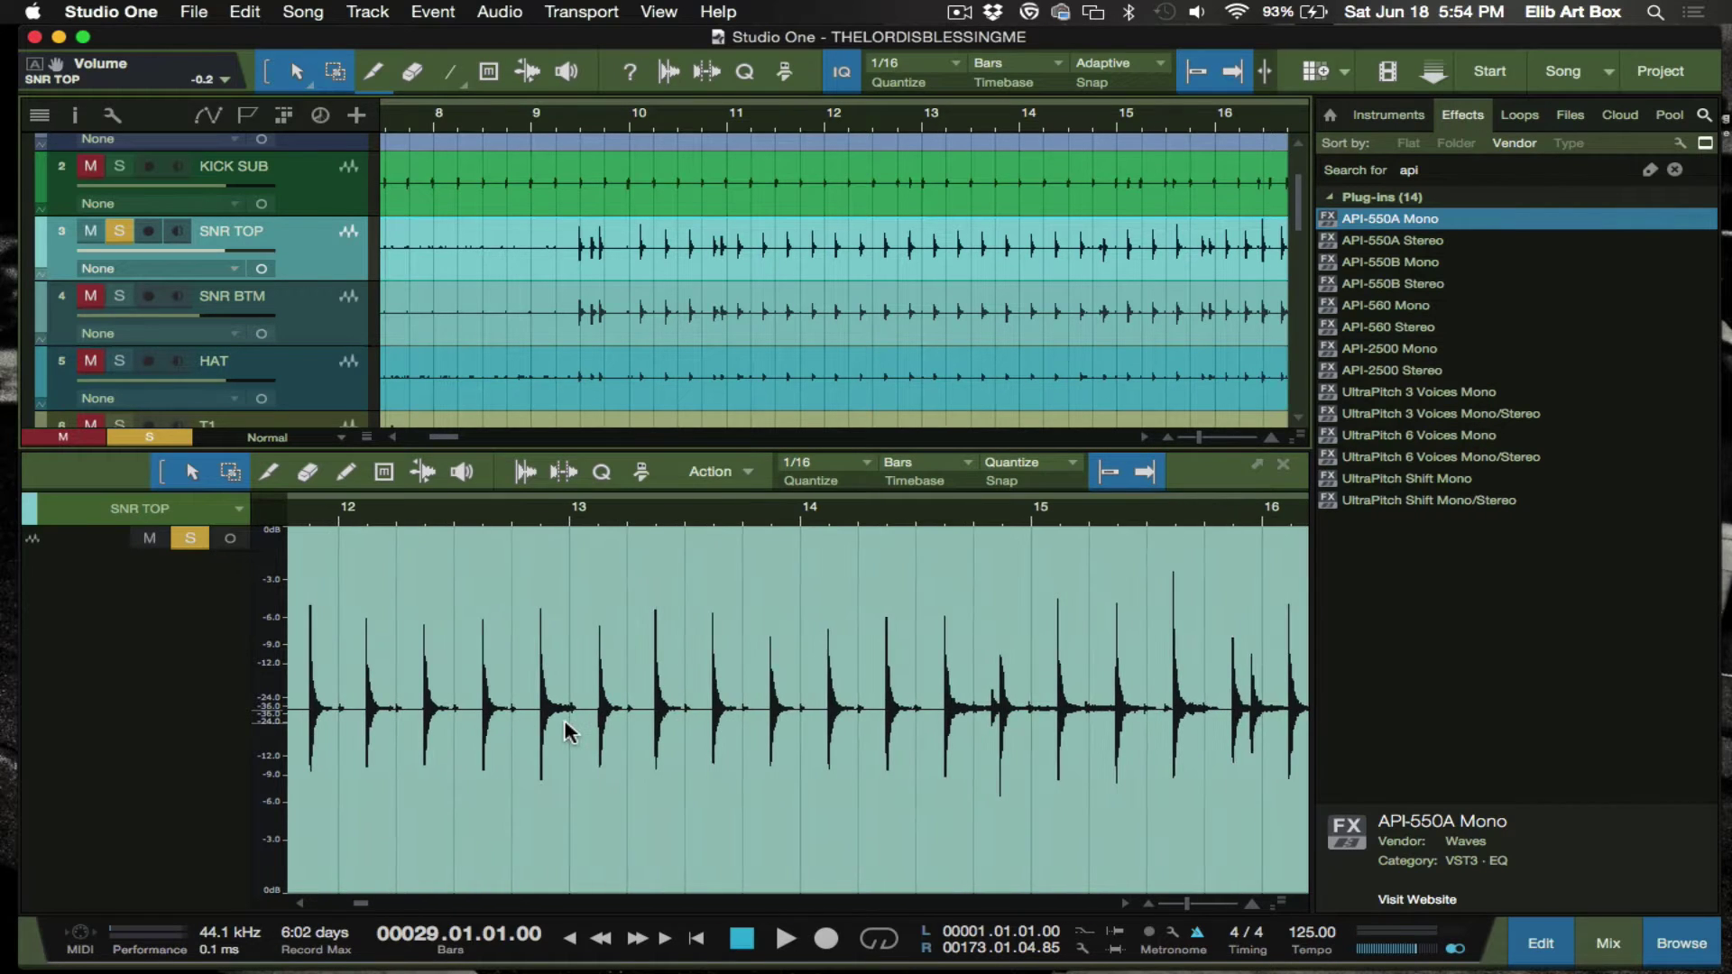
# - Audition the snare by playing from bar 9.3, then stop
pyautogui.click(580, 134)
pyautogui.press('space')
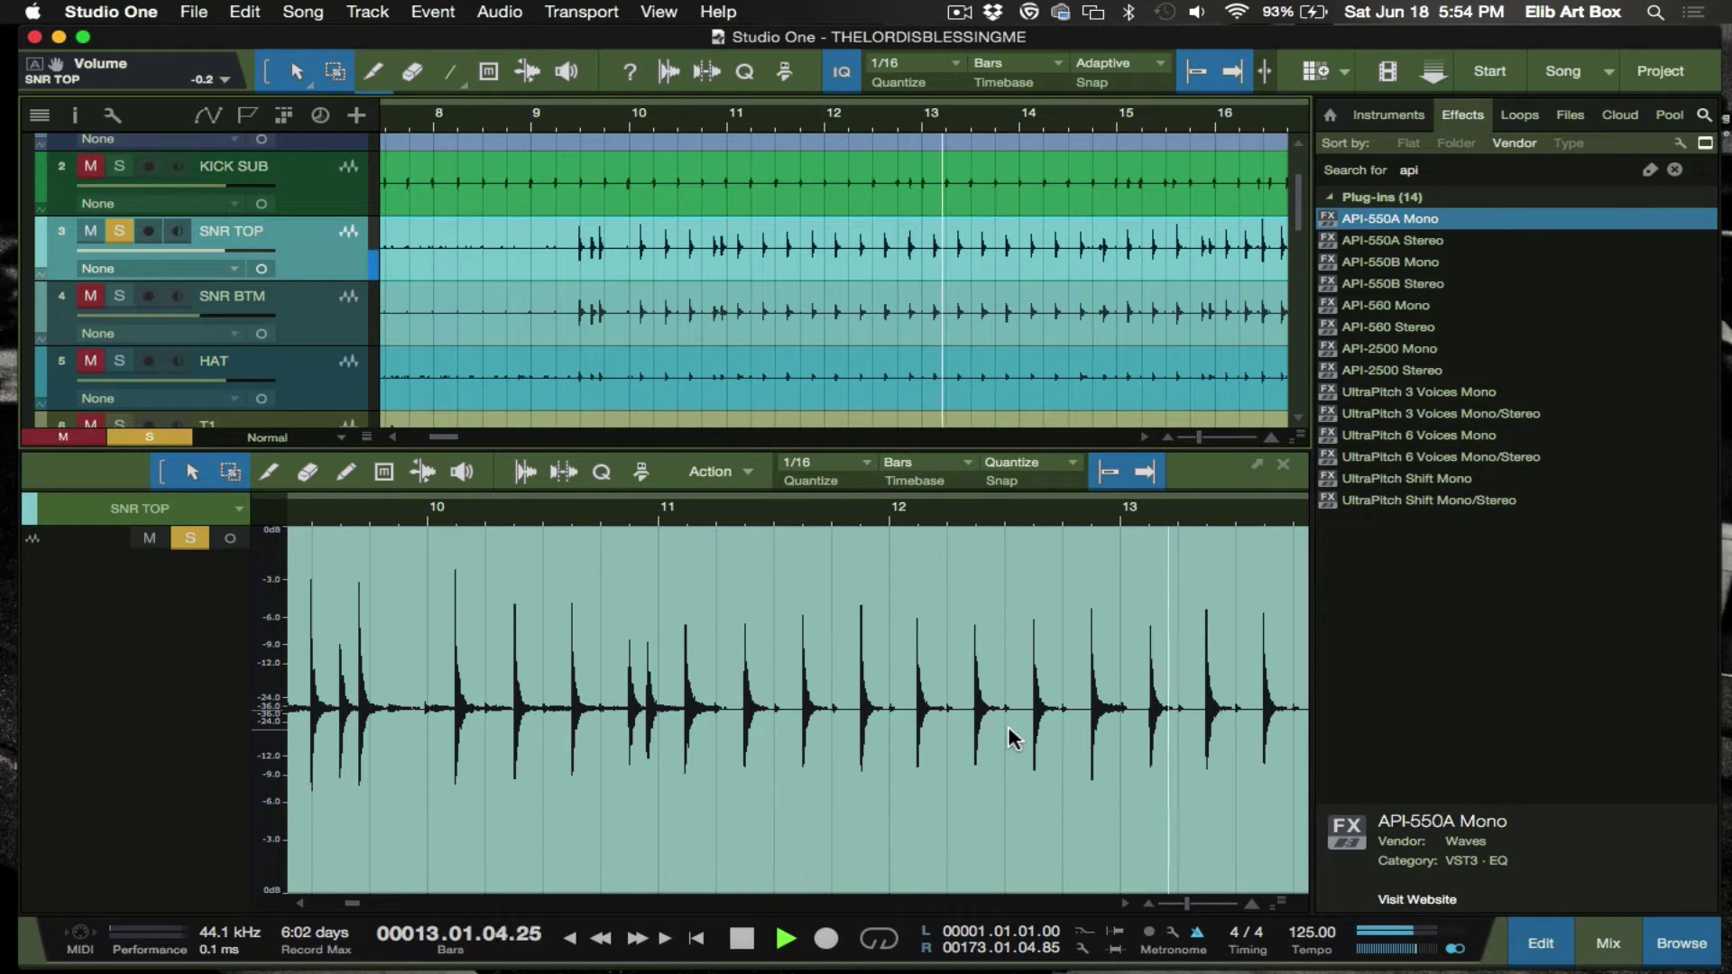
pyautogui.press('space')
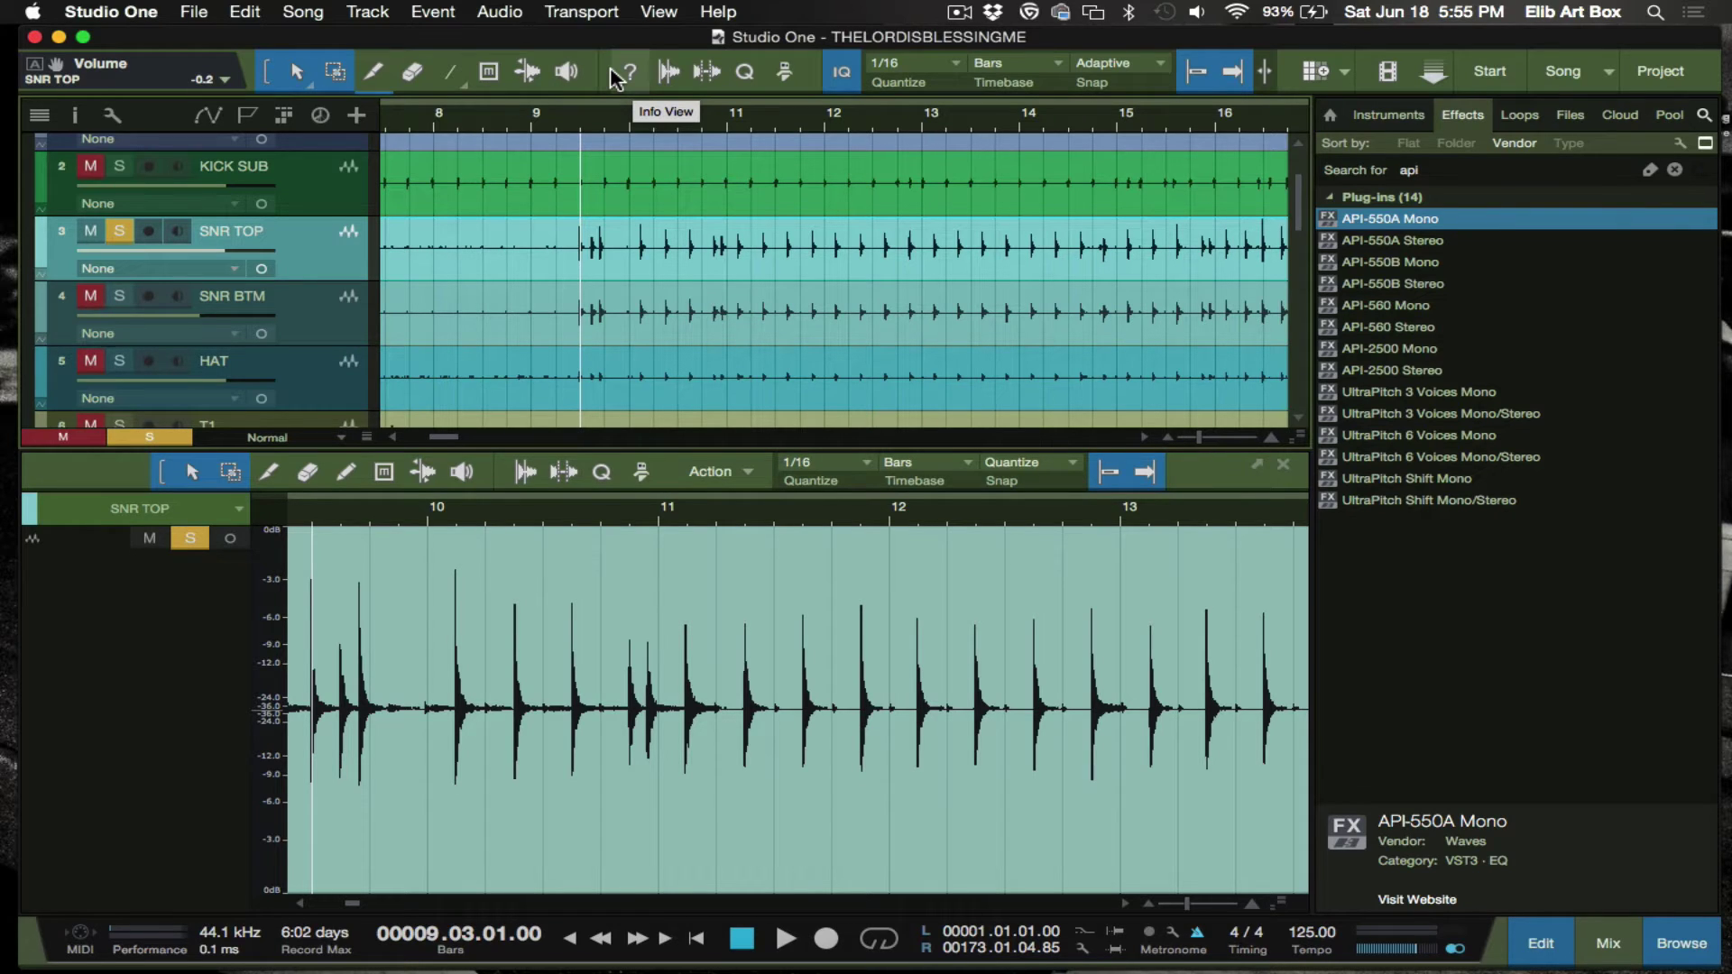
# - In Audio Bend, keep Standard detection mode and analyze the SNR TOP snare transients
pyautogui.click(668, 74)
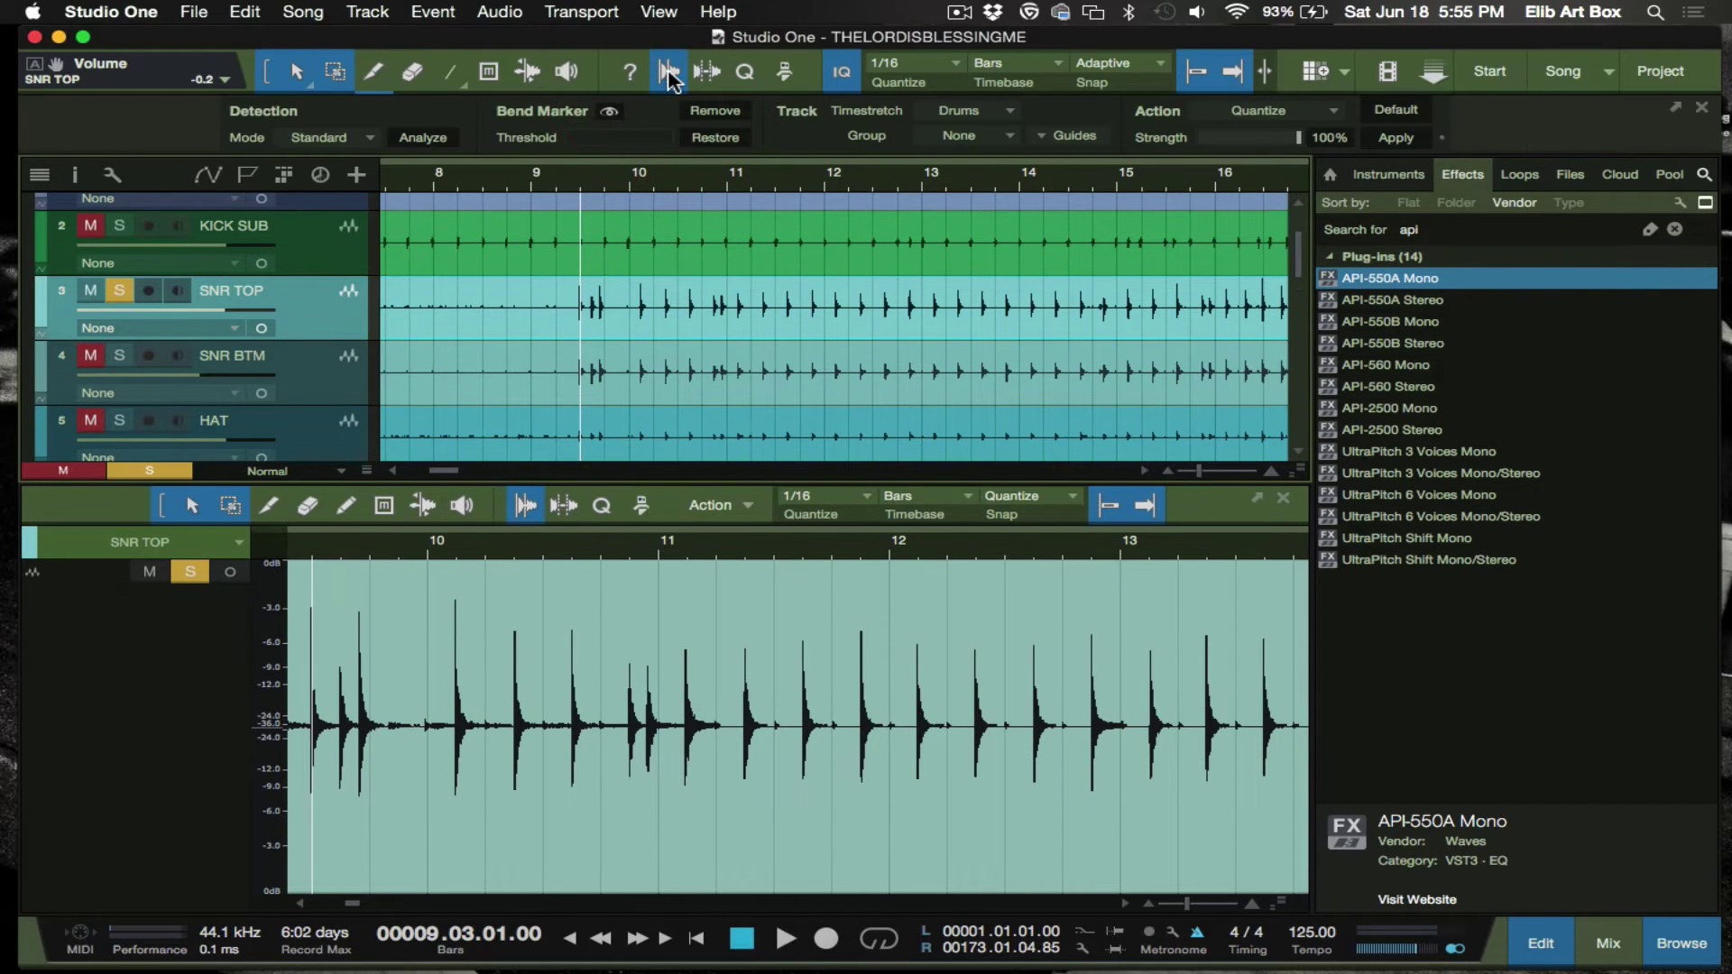
pyautogui.click(370, 142)
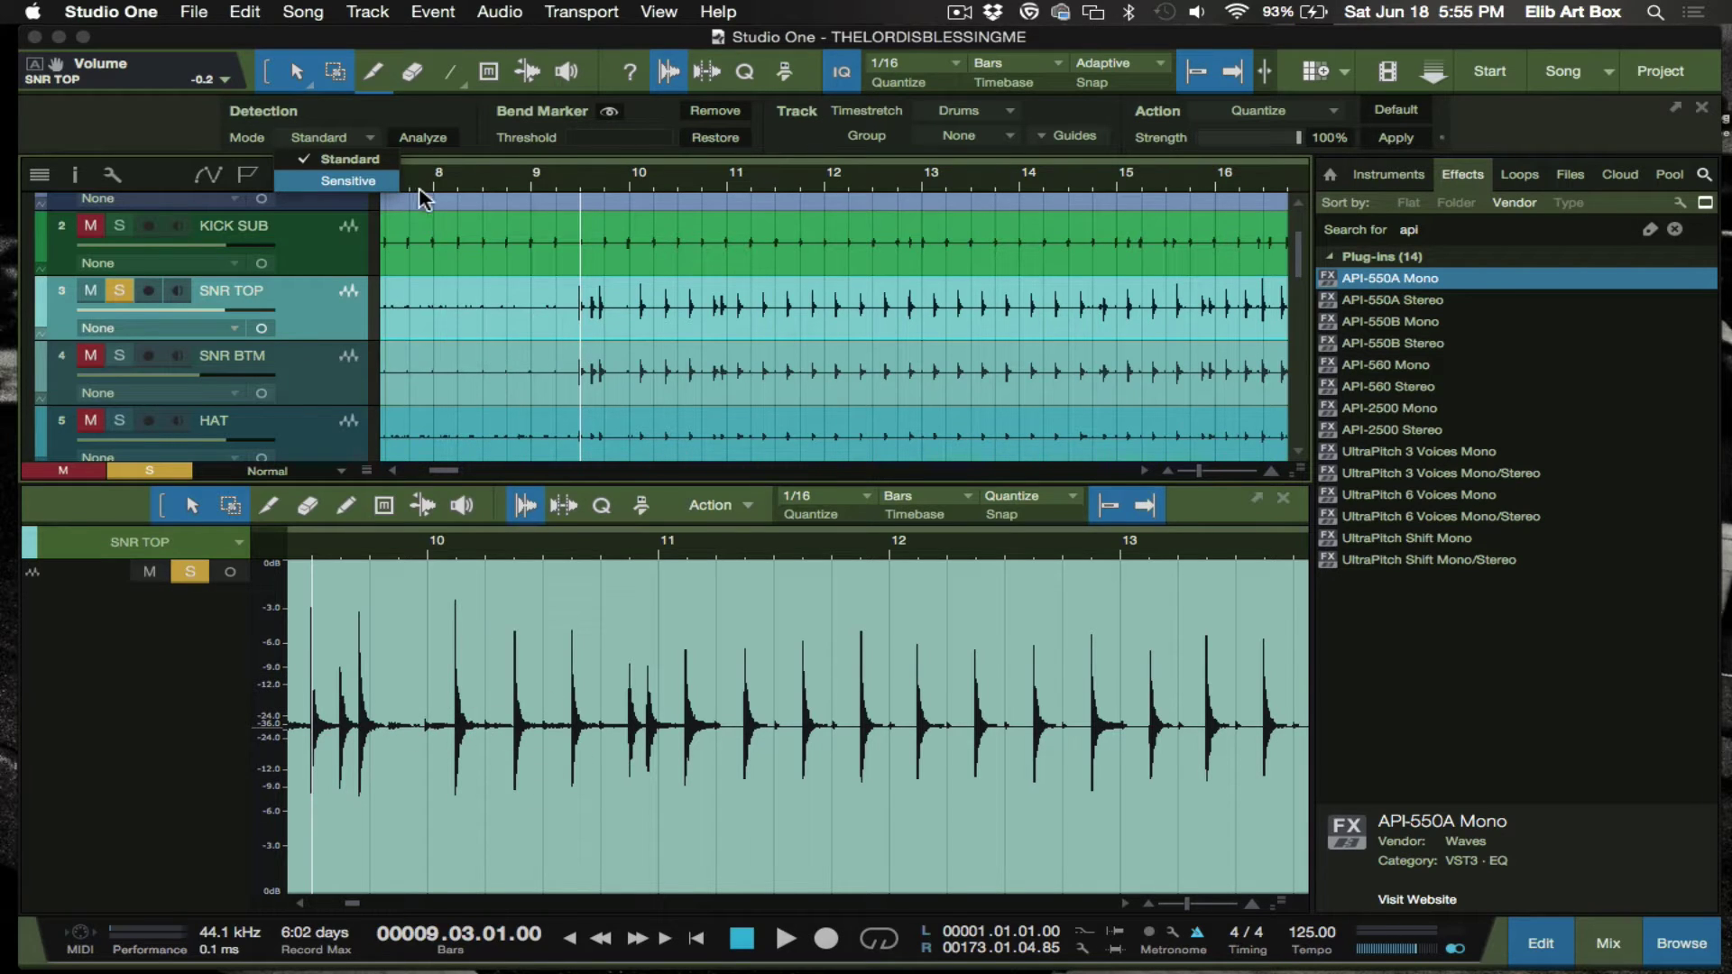
pyautogui.click(377, 162)
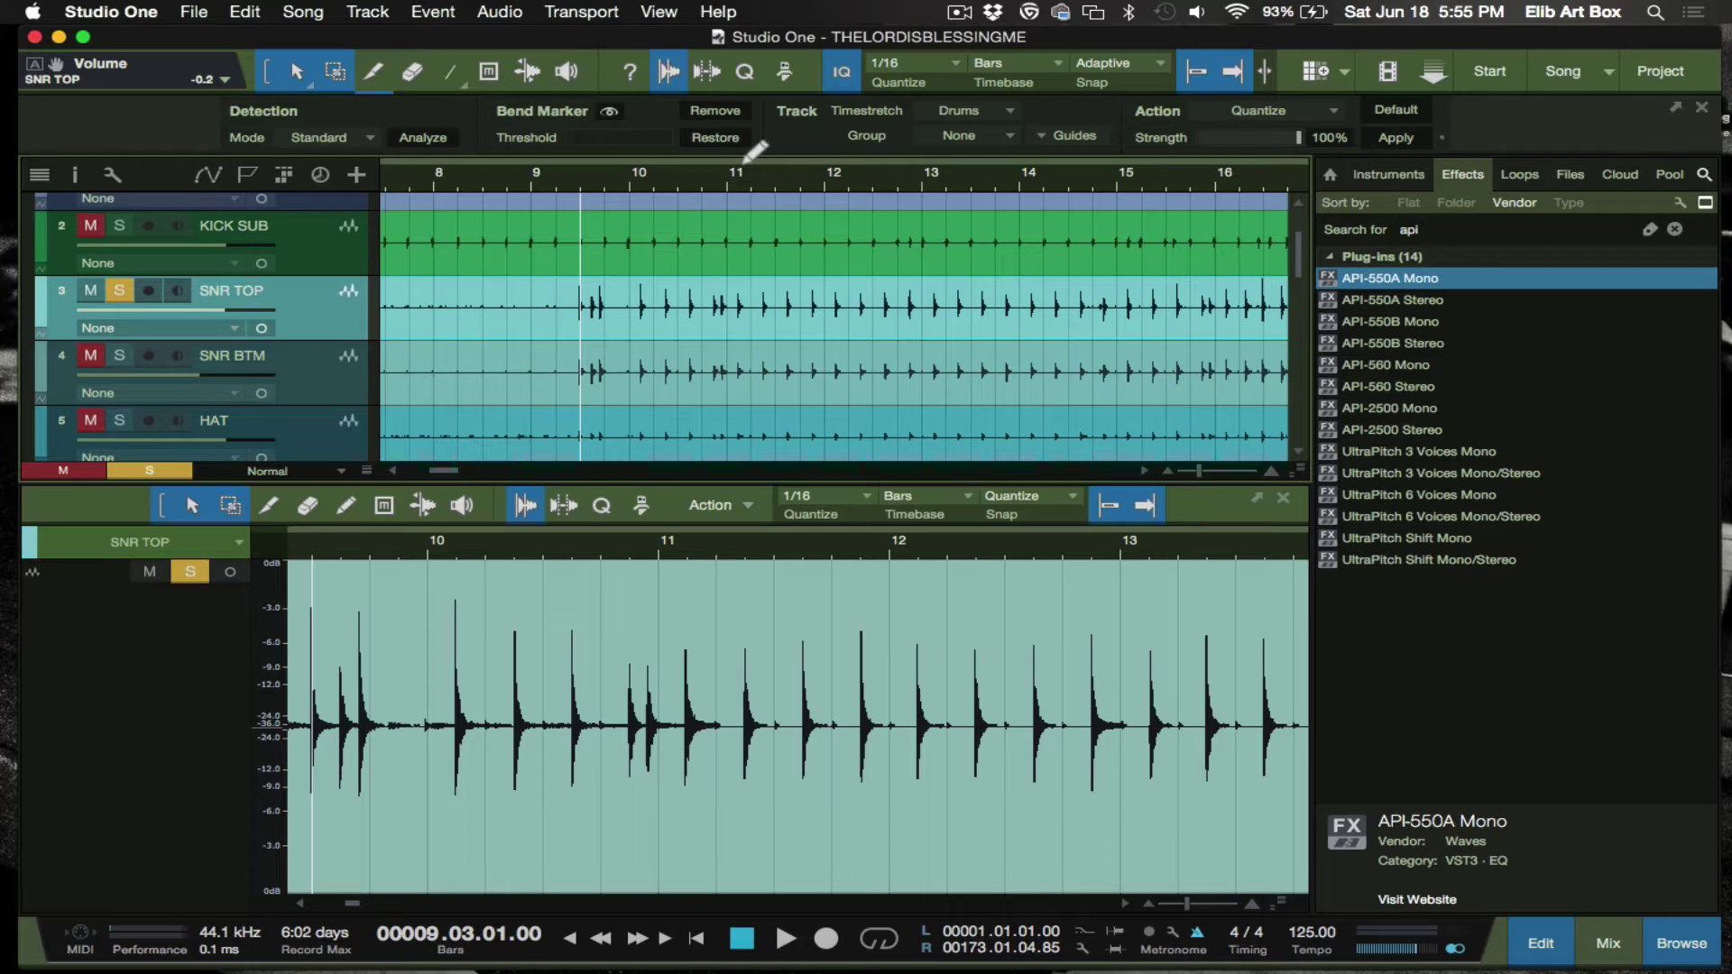
pyautogui.click(438, 144)
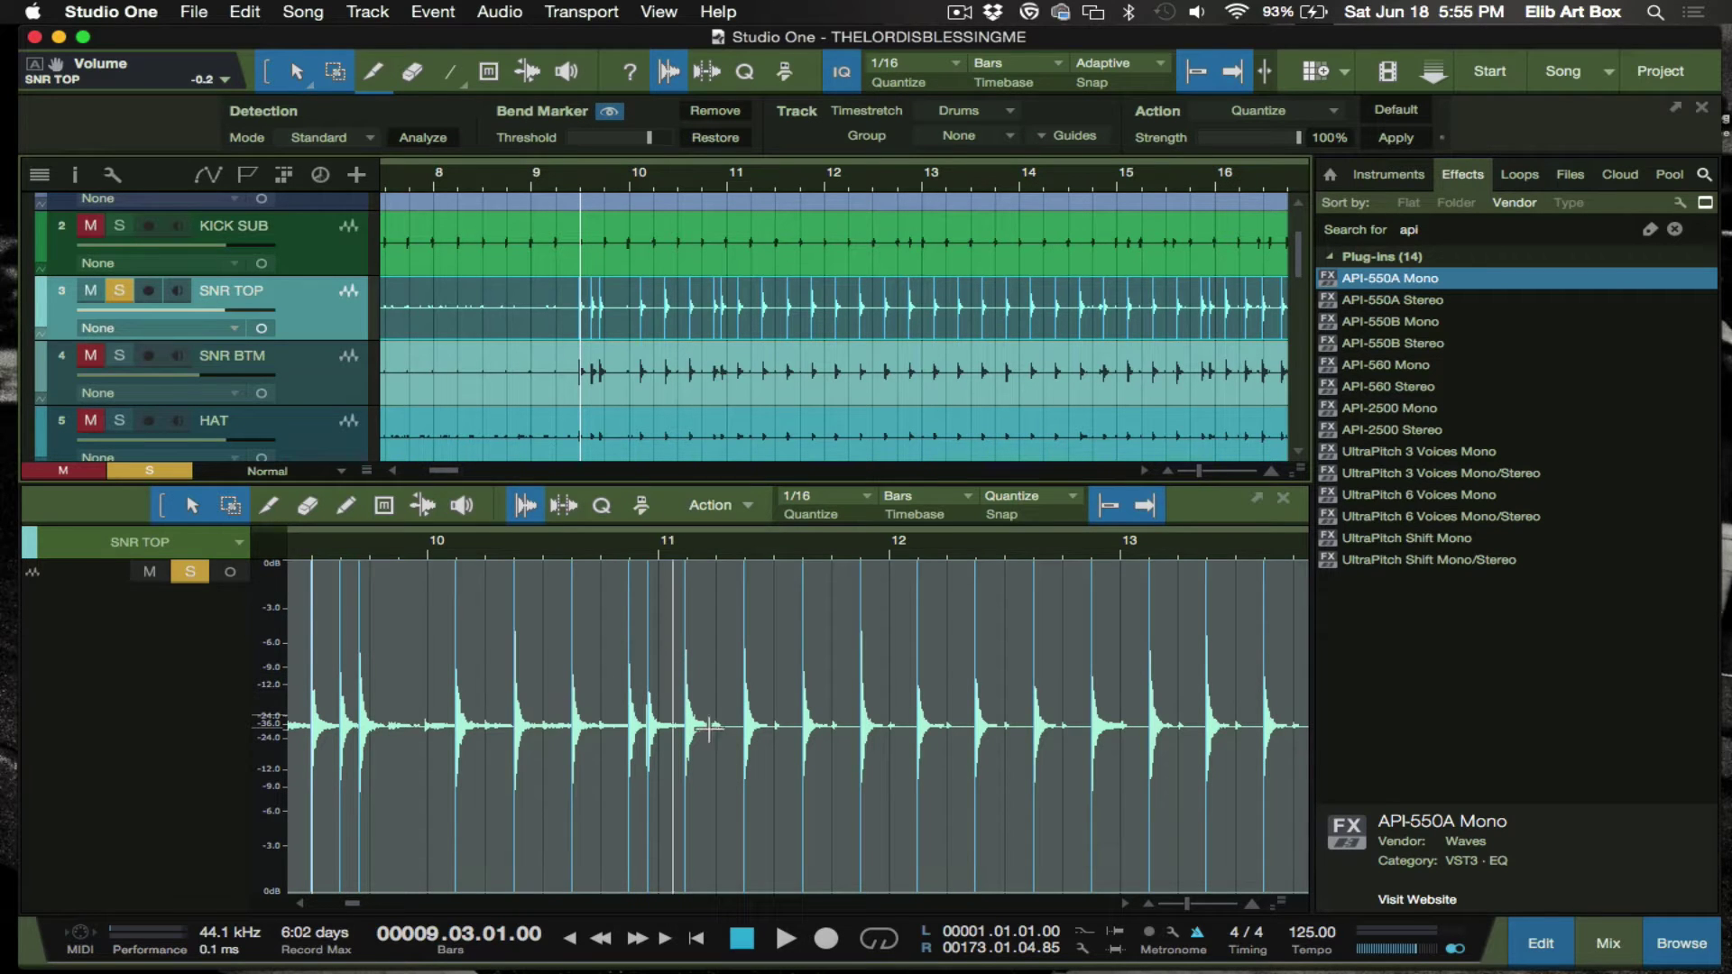
# - Put the playhead in bar 14 and briefly audition the snare there
pyautogui.hscroll(5, 721, 730)
pyautogui.hscroll(15, 728, 738)
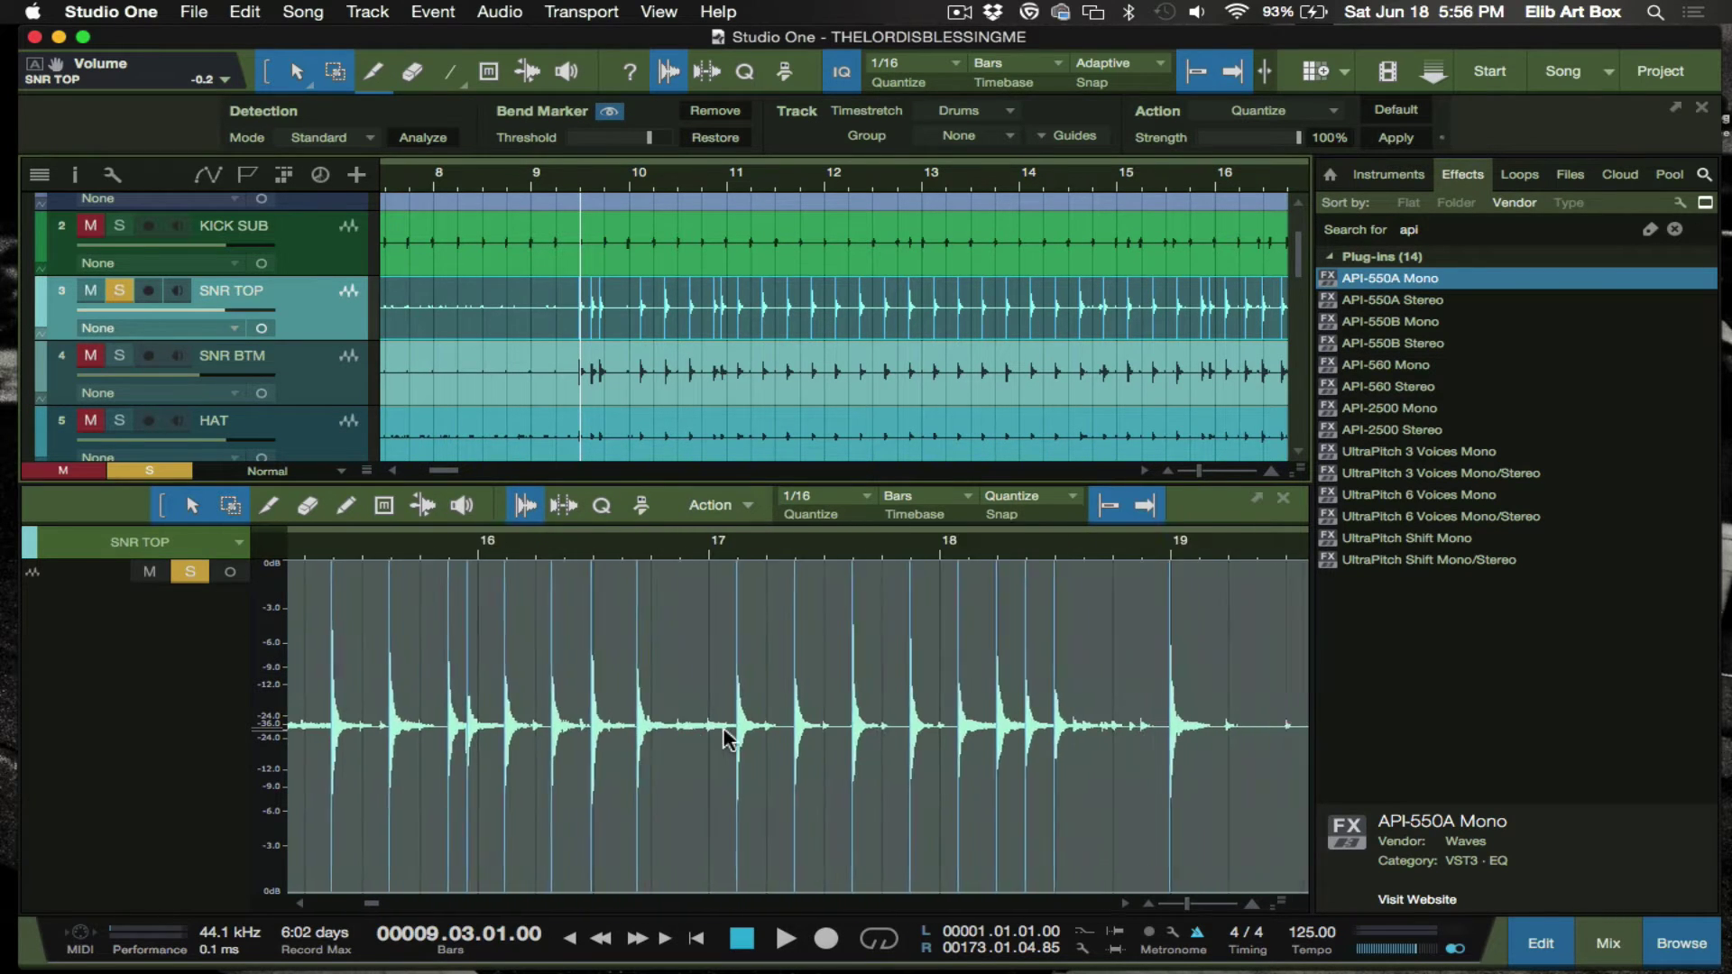
pyautogui.hscroll(-10, 729, 738)
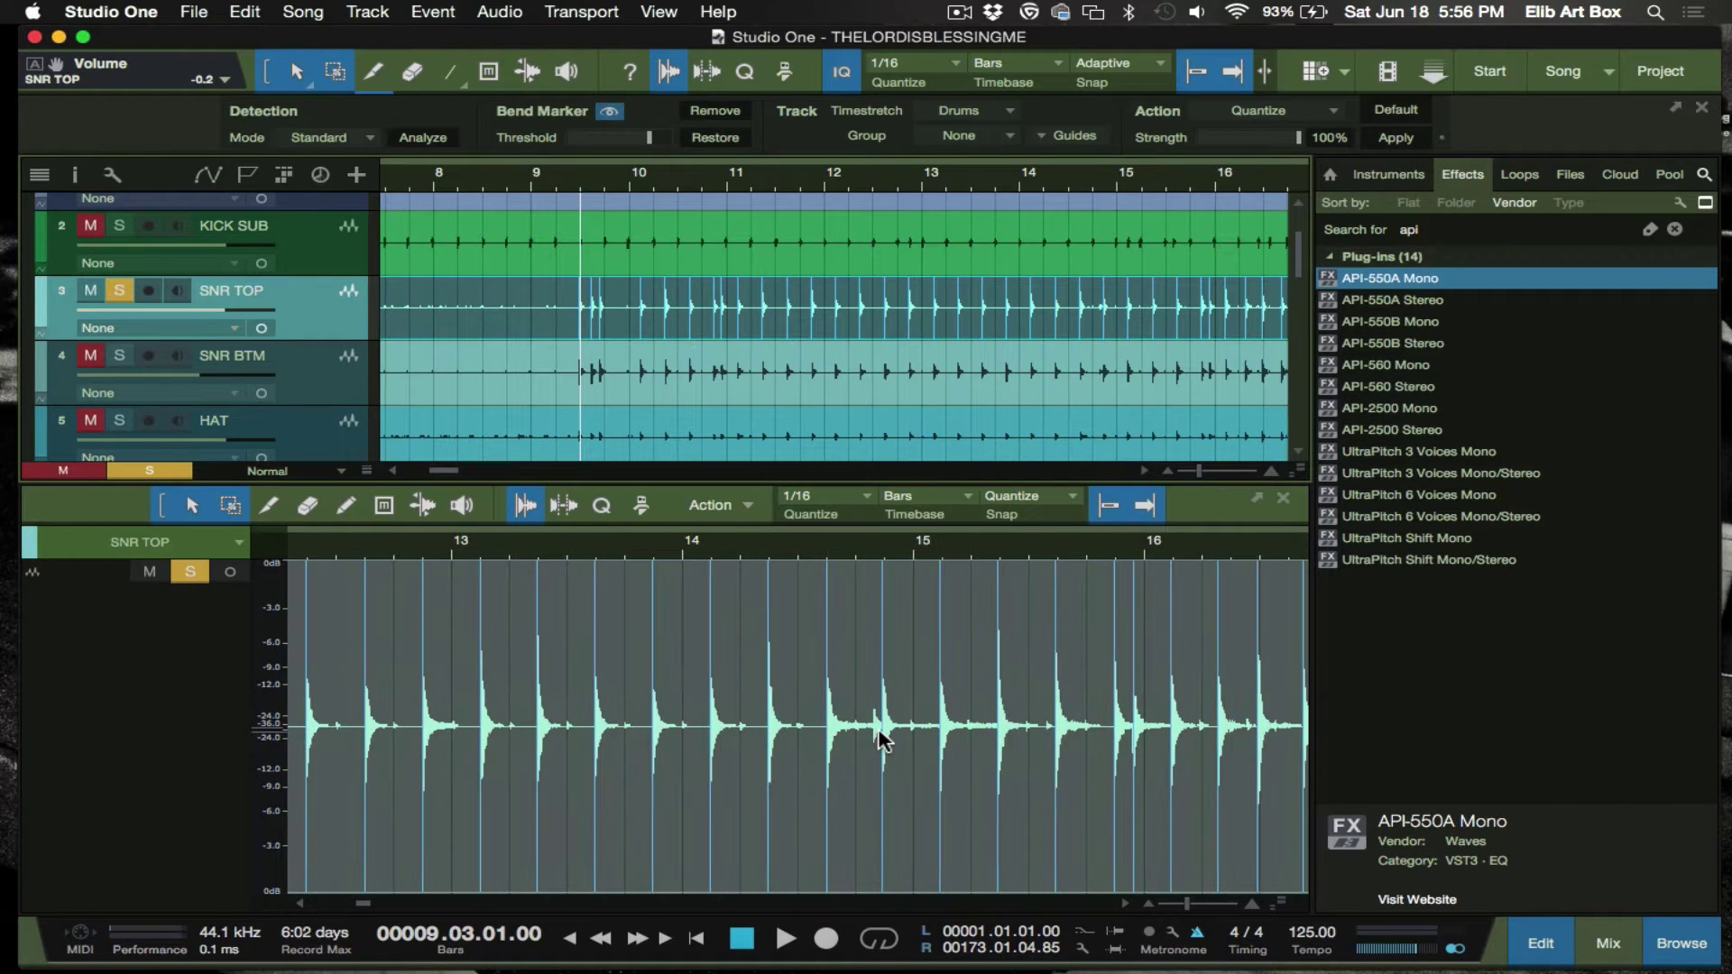
pyautogui.click(826, 555)
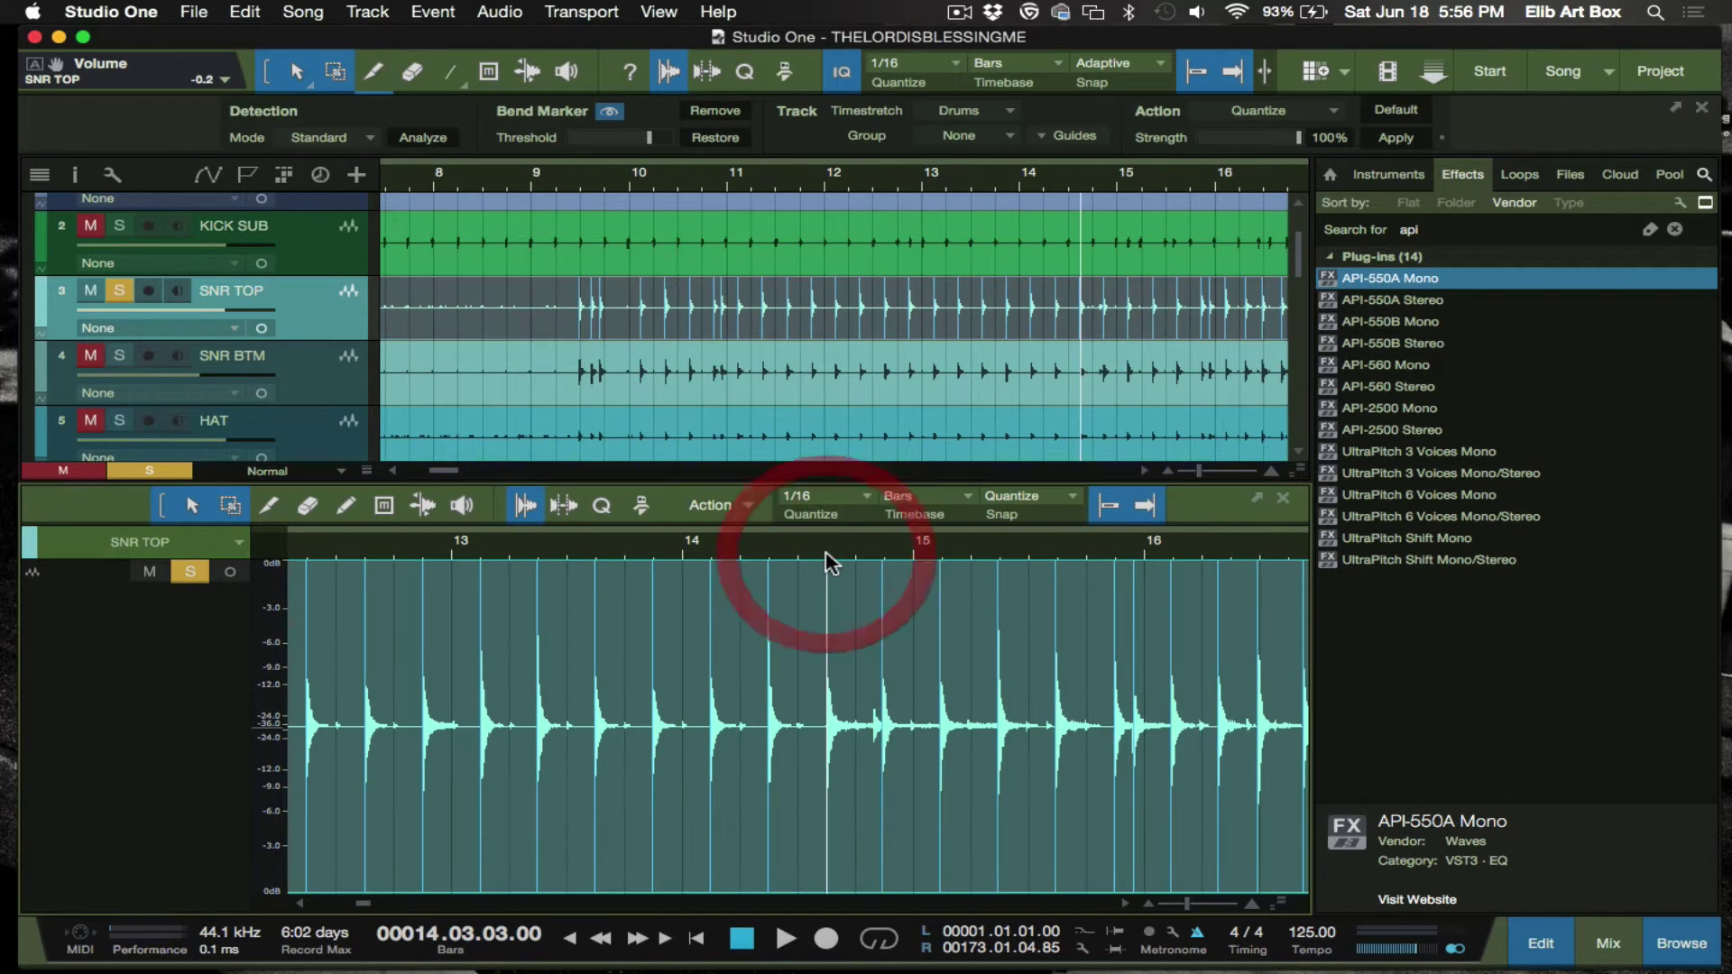
pyautogui.press('space')
pyautogui.press('space')
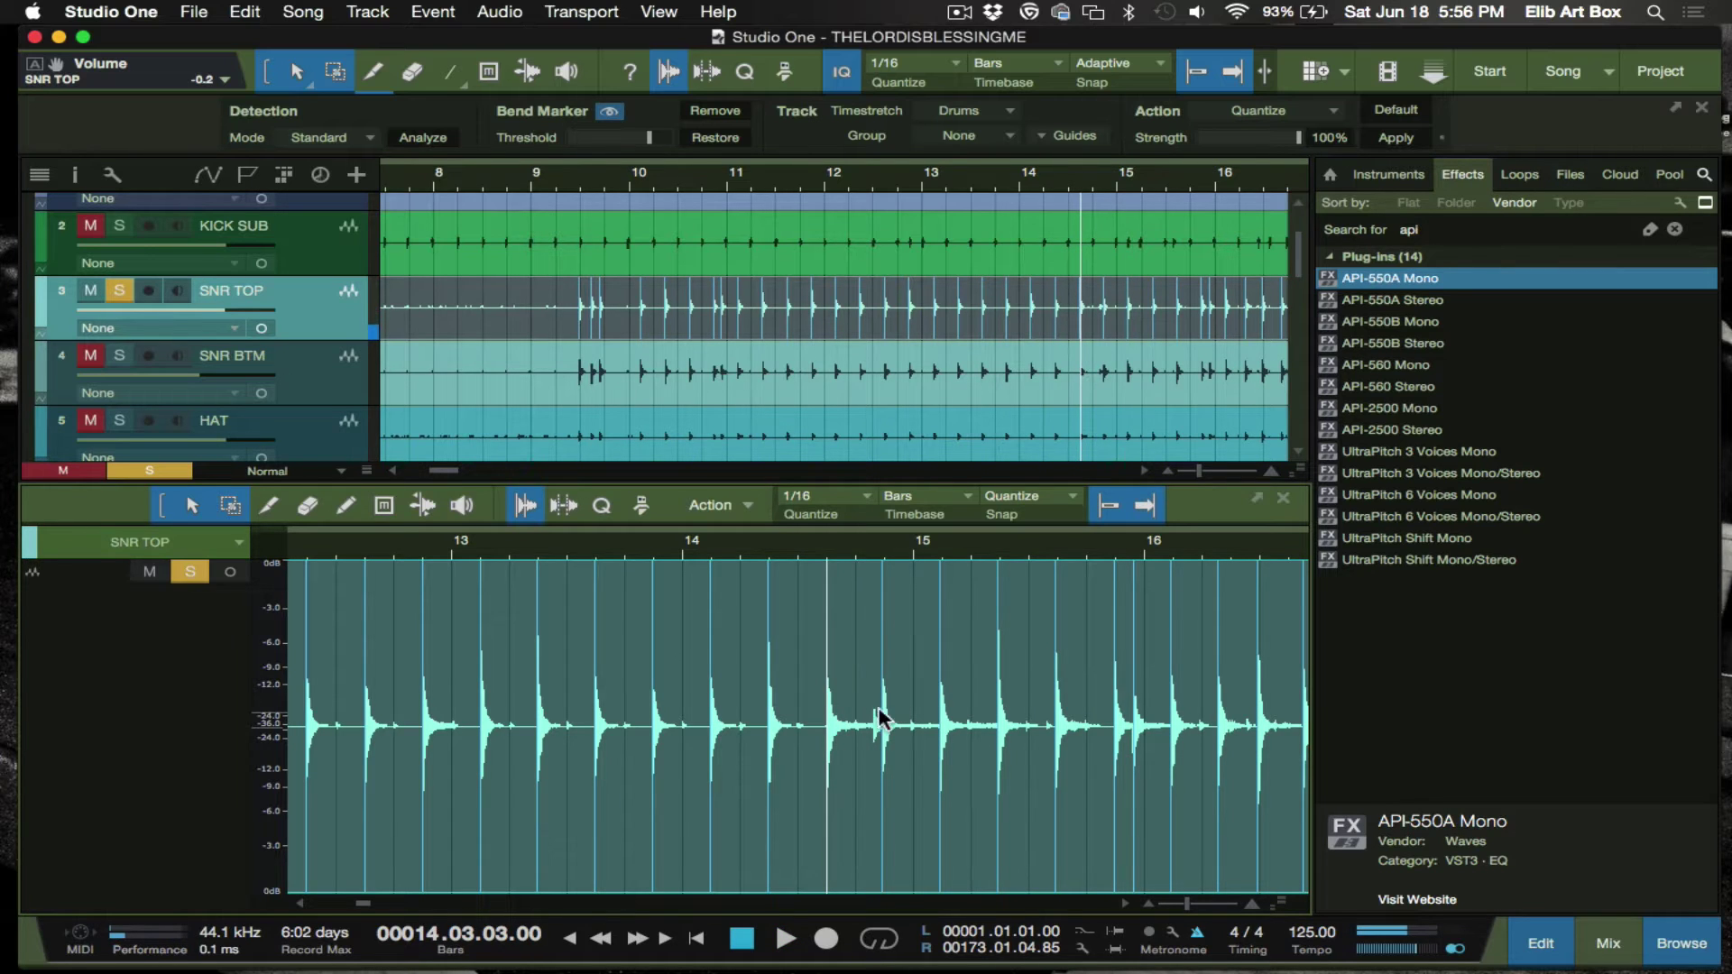
# - Zoom in on the ghost note near bar 14.4 and test adding then removing a bend marker
pyautogui.press('e')
pyautogui.press('e')
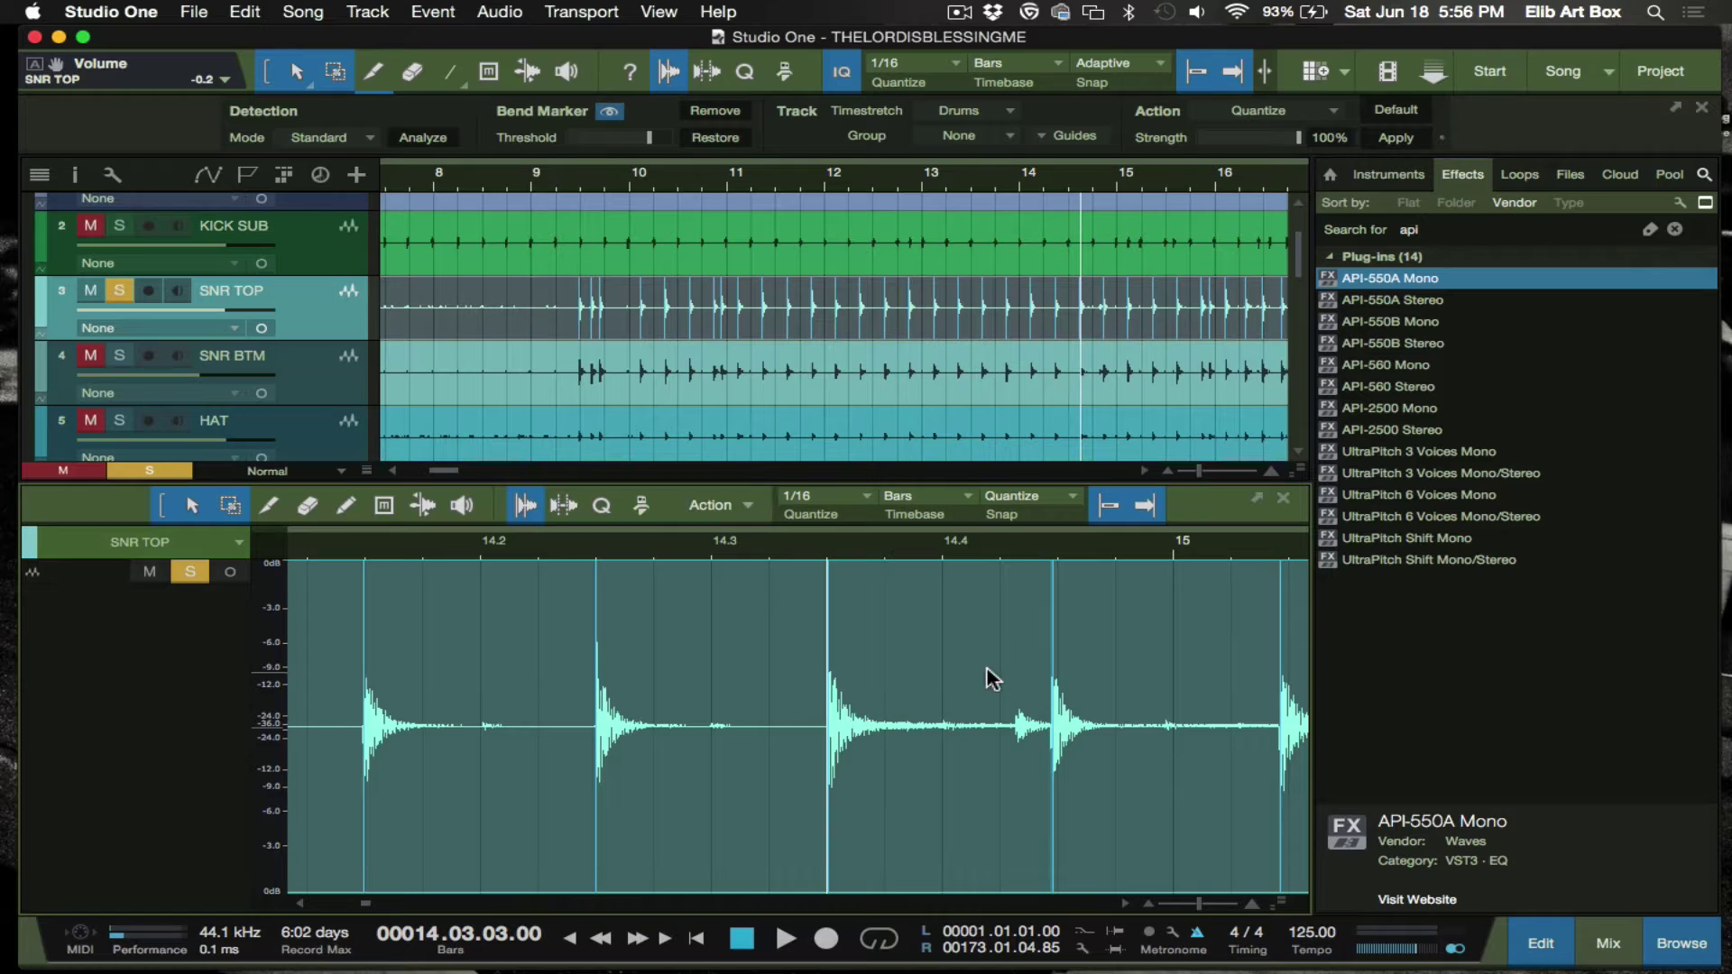
pyautogui.press('e')
pyautogui.hscroll(5, 988, 672)
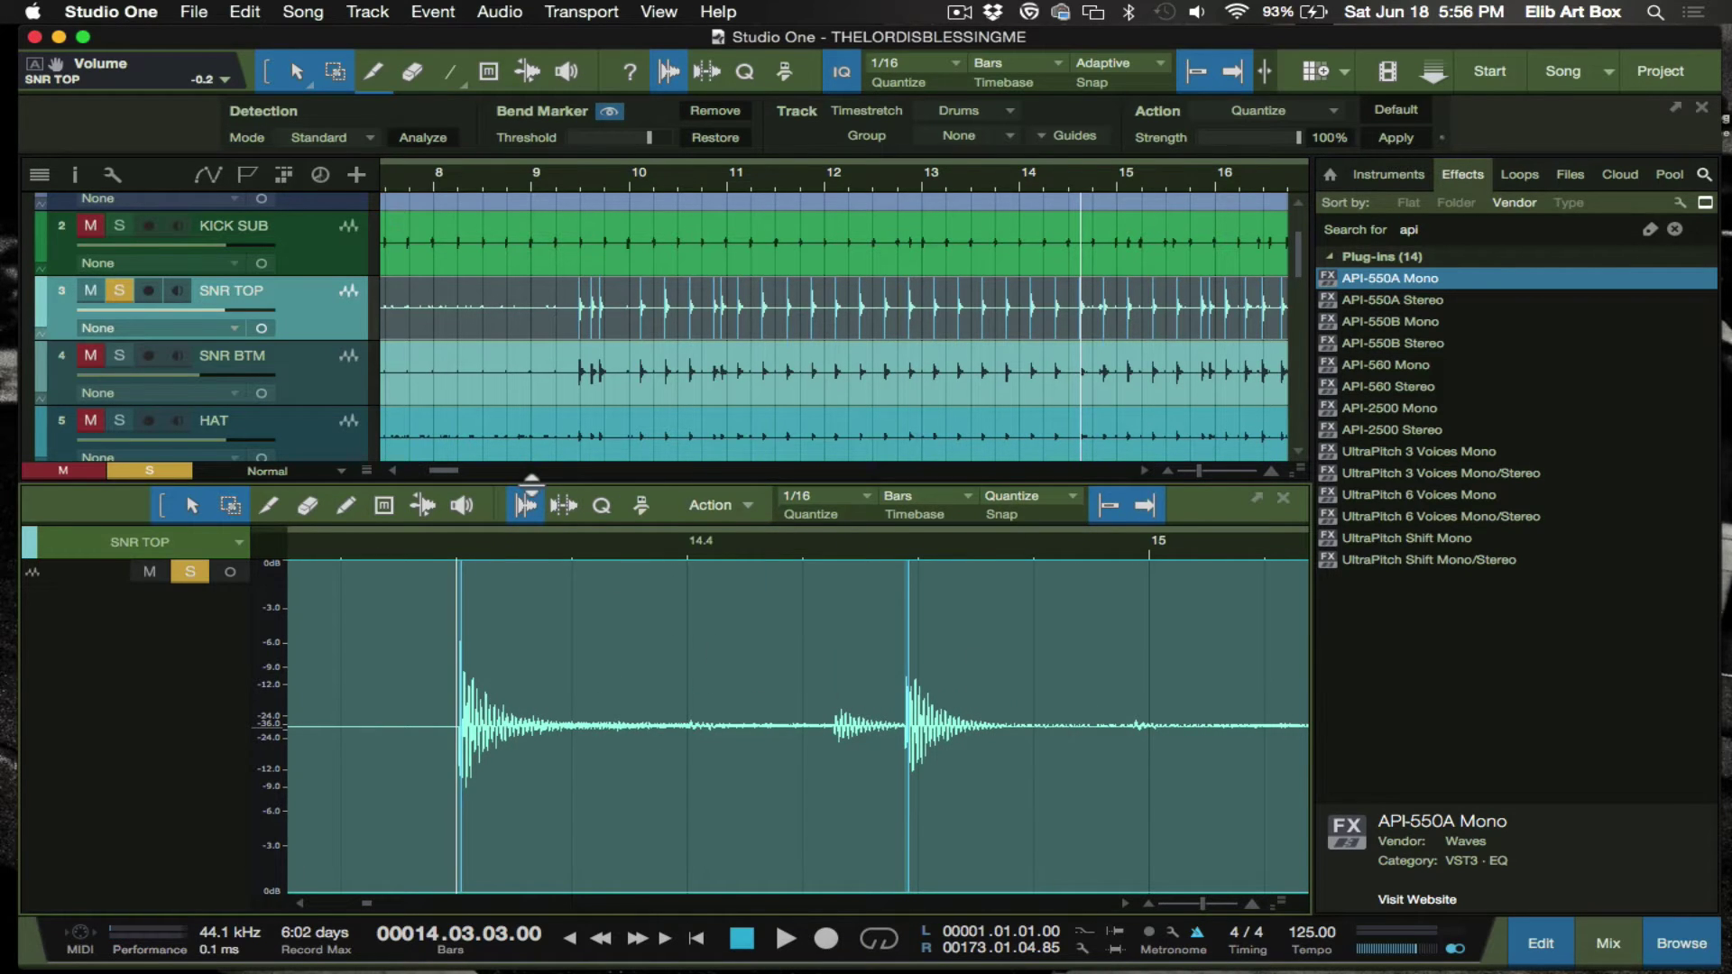
pyautogui.click(421, 505)
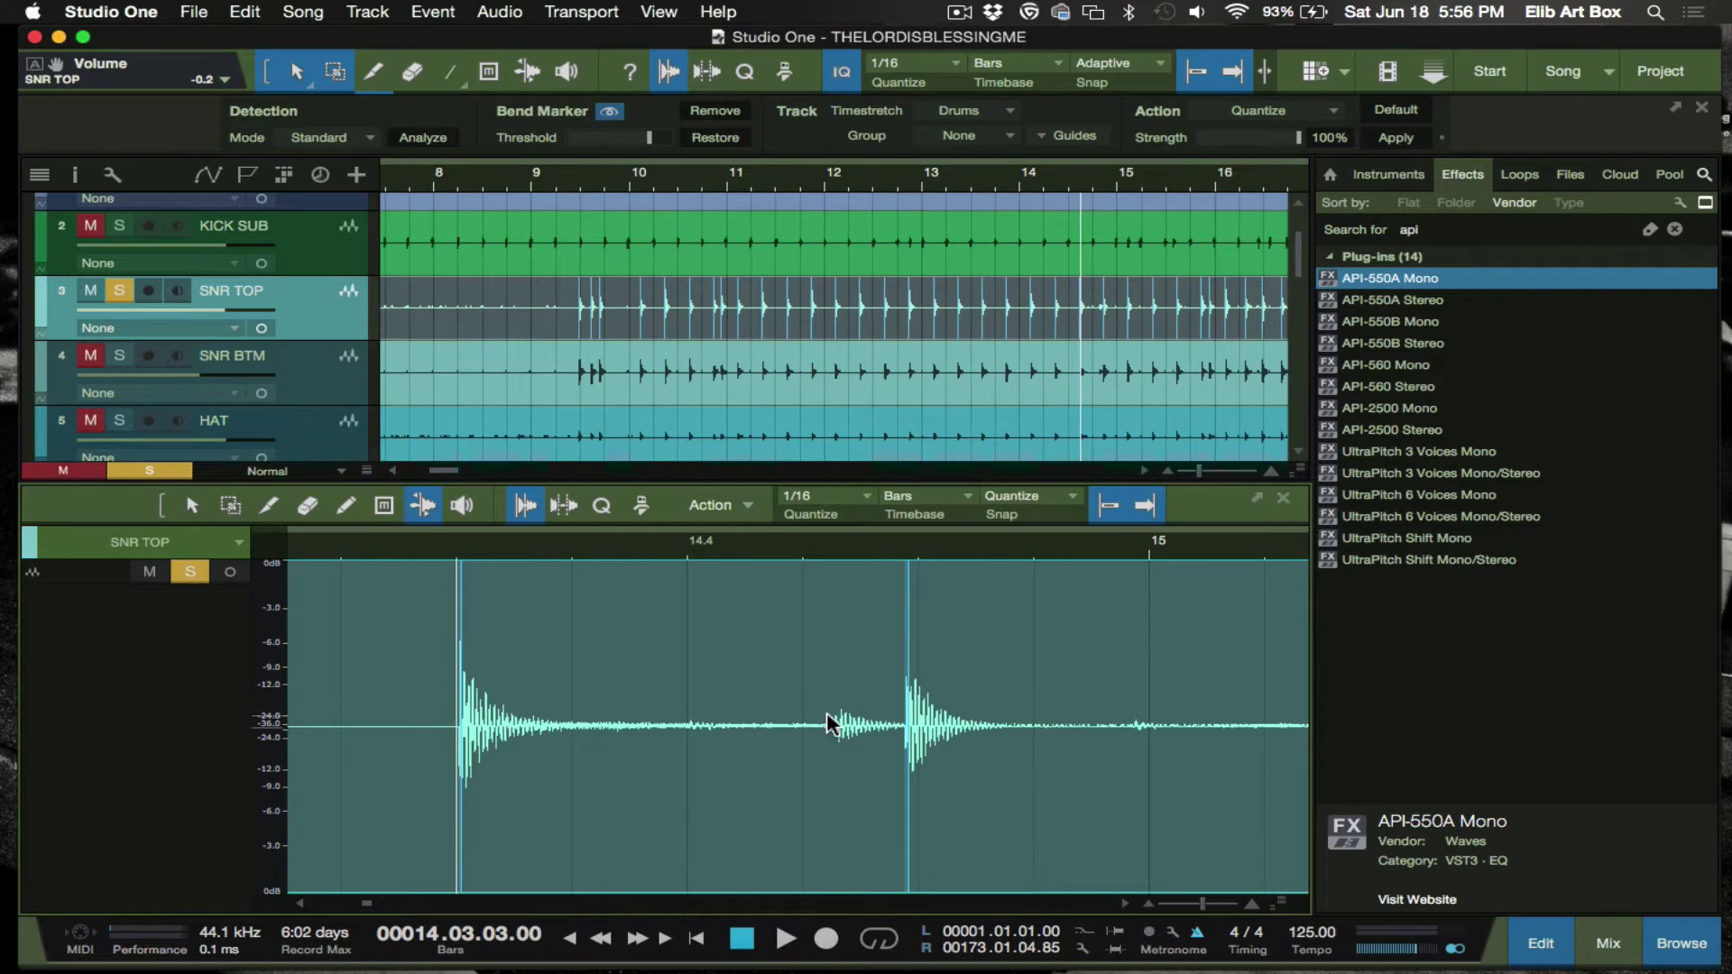
pyautogui.doubleClick(833, 721)
pyautogui.doubleClick(835, 720)
# - Switch Audio Bend detection to Sensitive mode and re-analyze the SNR TOP event
pyautogui.click(828, 661)
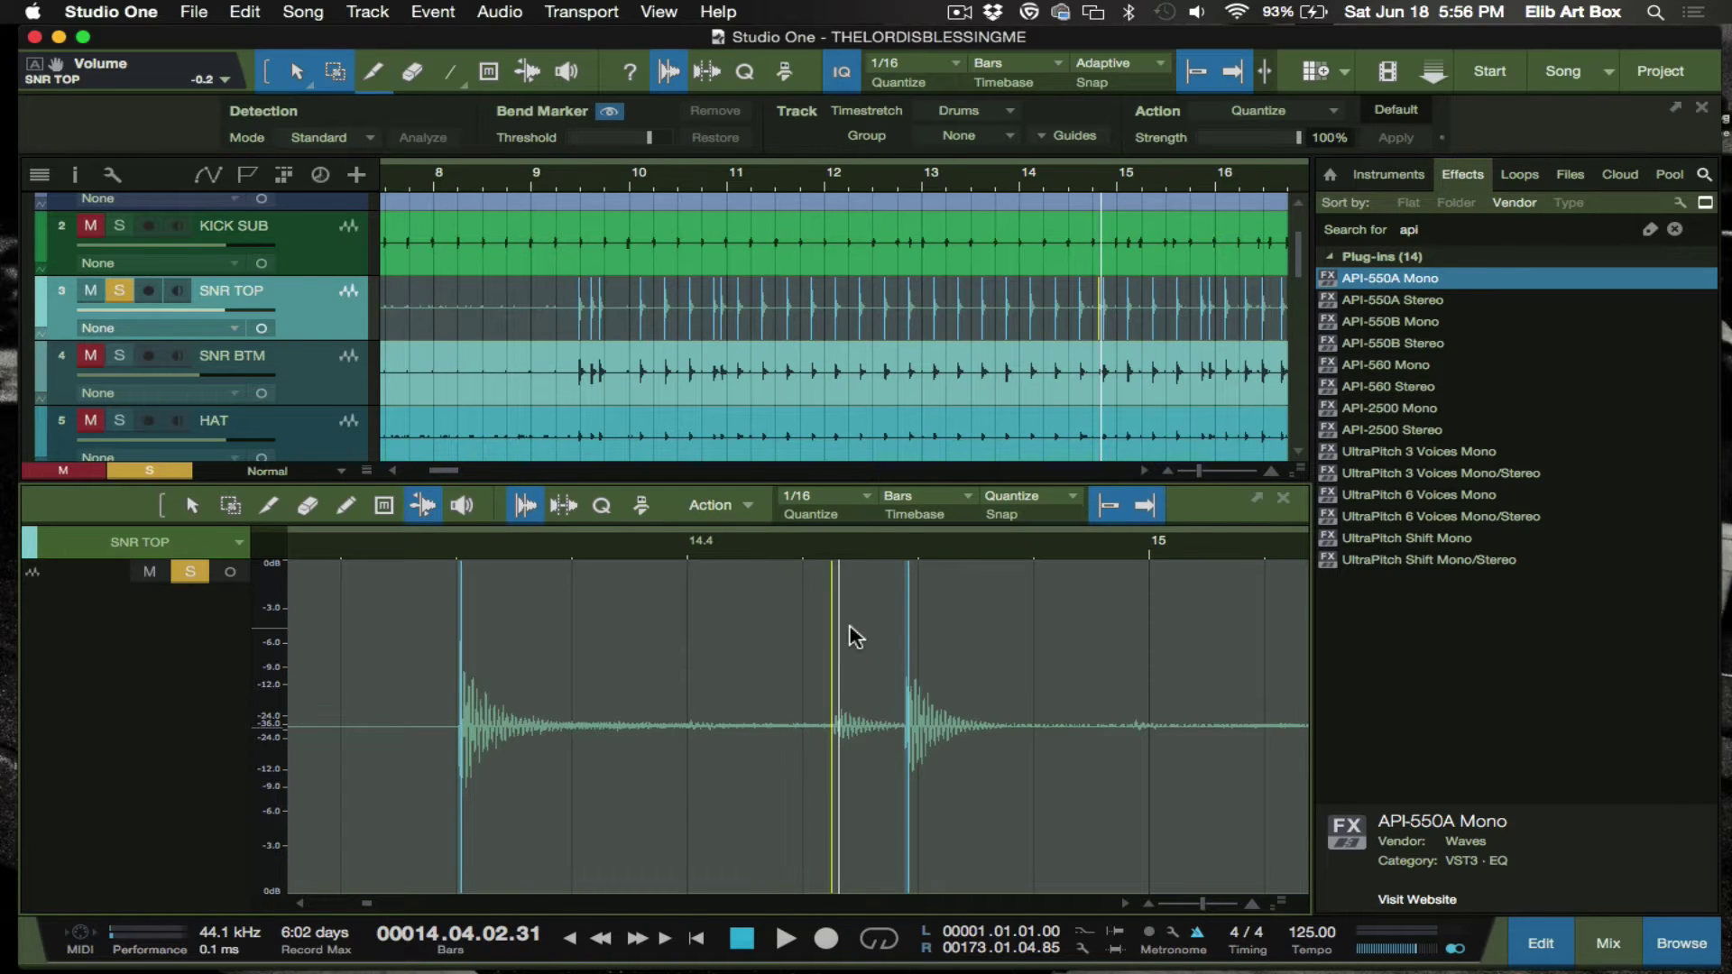
pyautogui.click(735, 553)
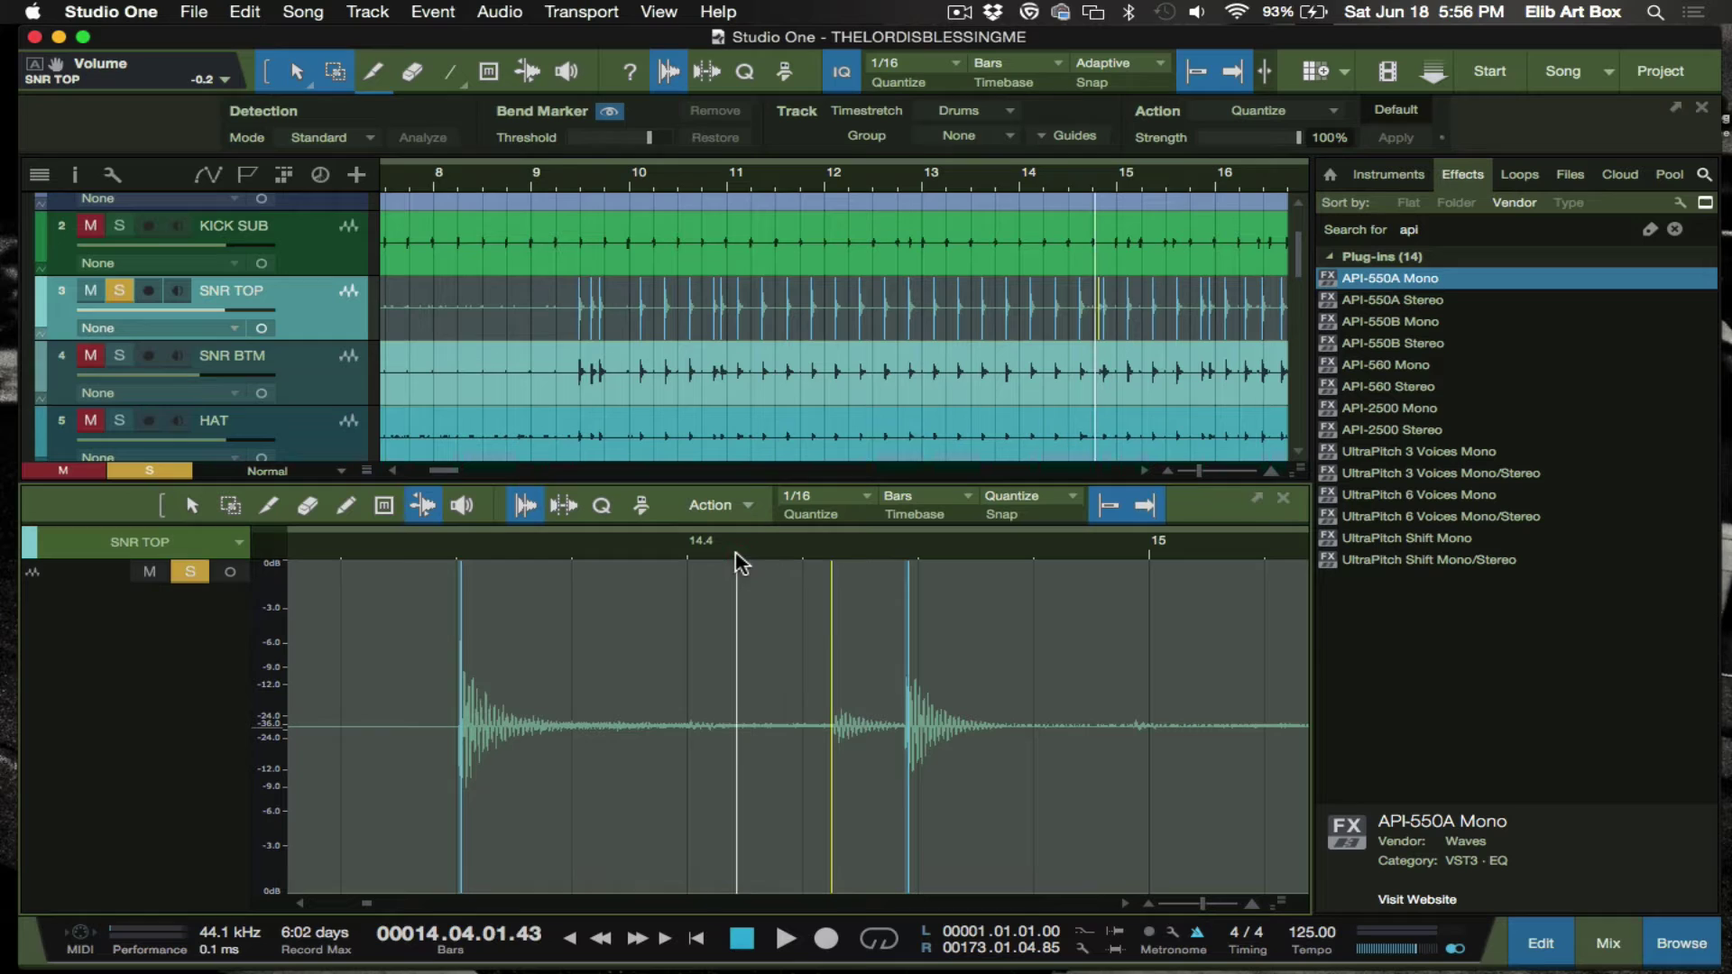
pyautogui.moveTo(368, 137)
pyautogui.mouseDown()
pyautogui.moveTo(353, 155)
pyautogui.moveTo(371, 187)
pyautogui.mouseUp()
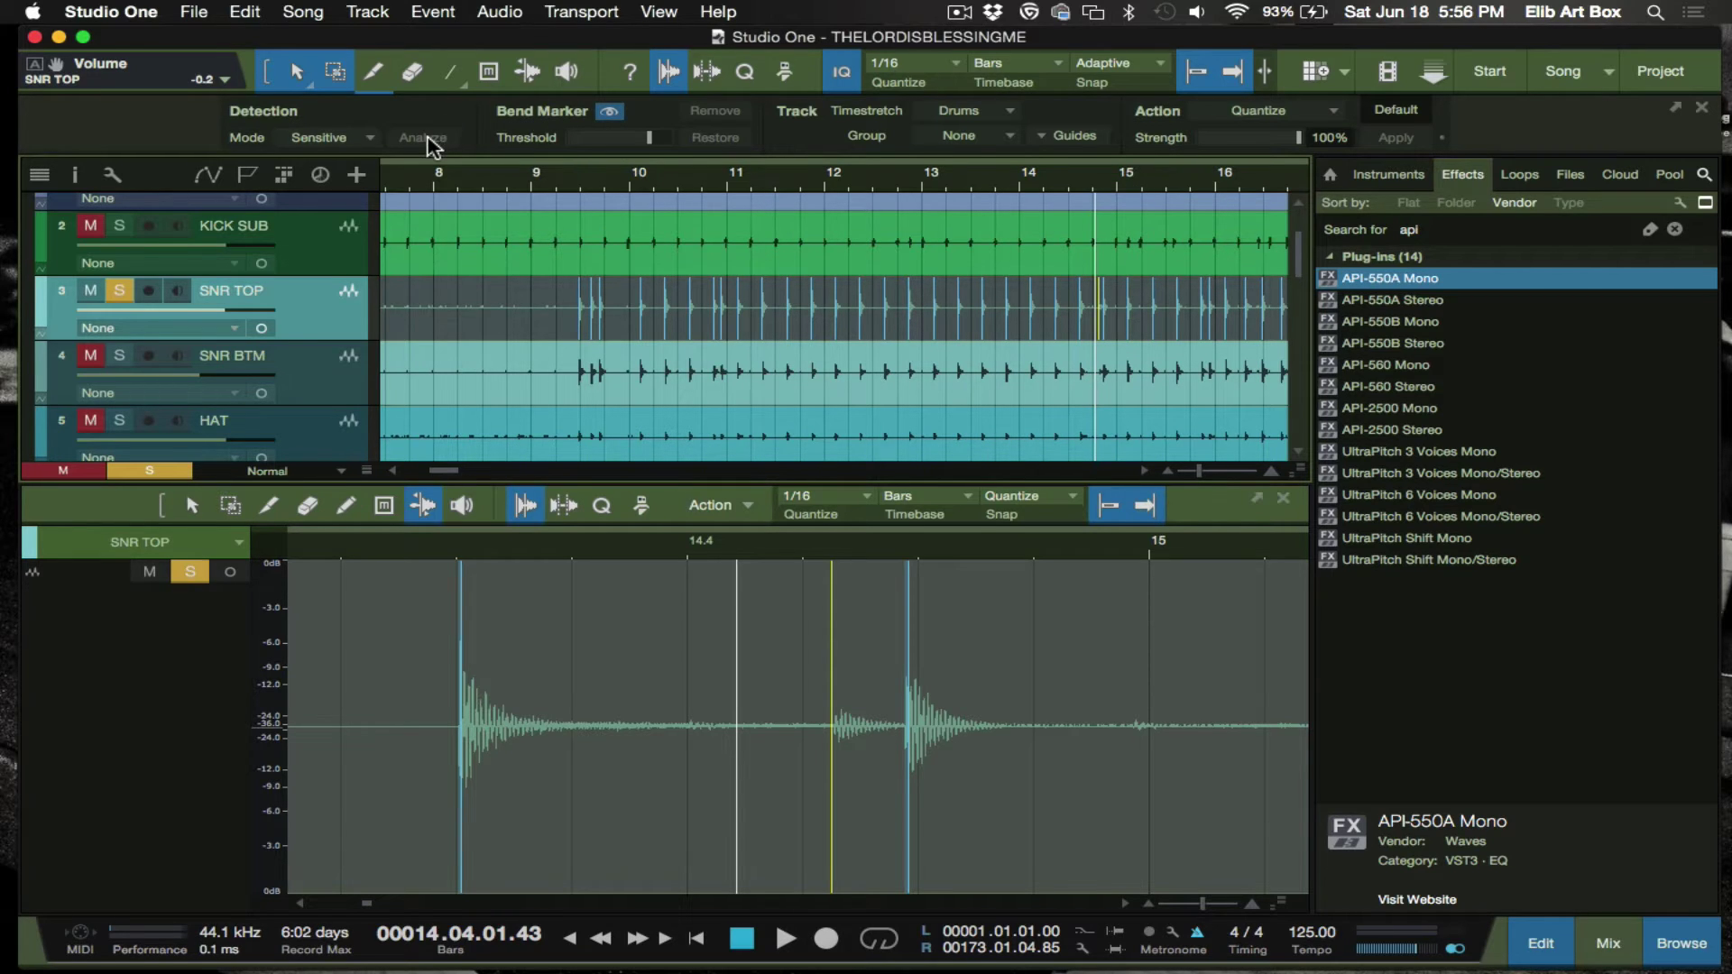
pyautogui.click(618, 323)
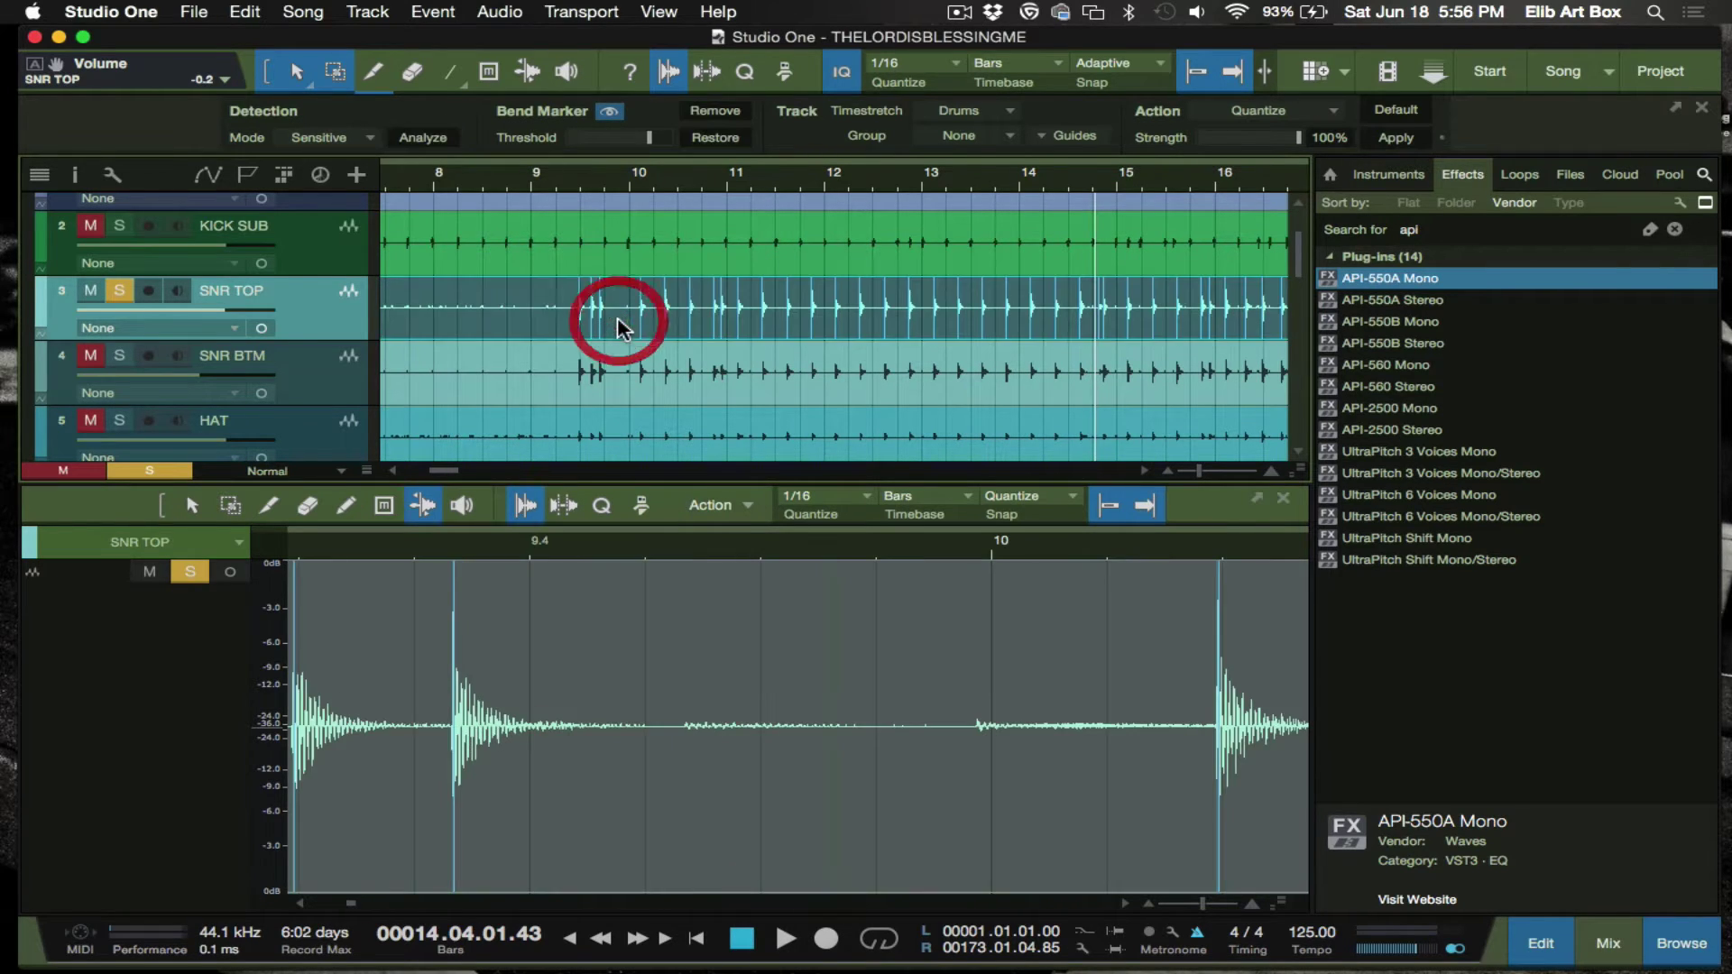
pyautogui.click(422, 138)
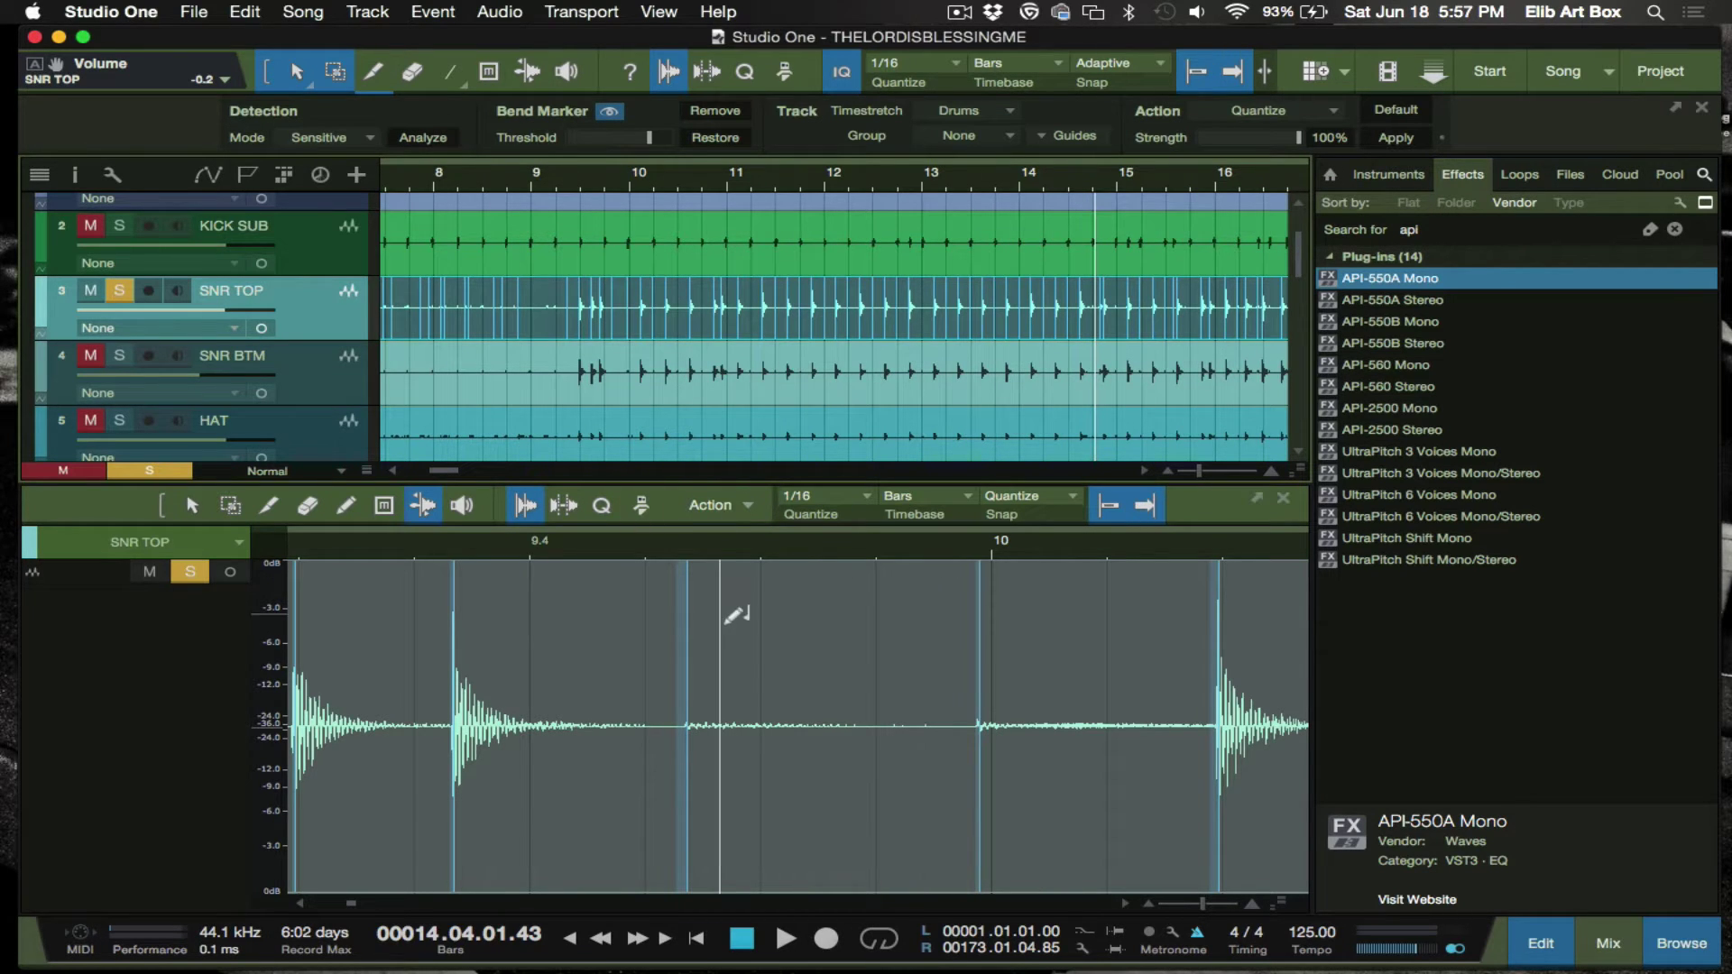
# - Set the Bend Marker Threshold to 65% so another snare hit gets a marker
pyautogui.hscroll(10, 769, 645)
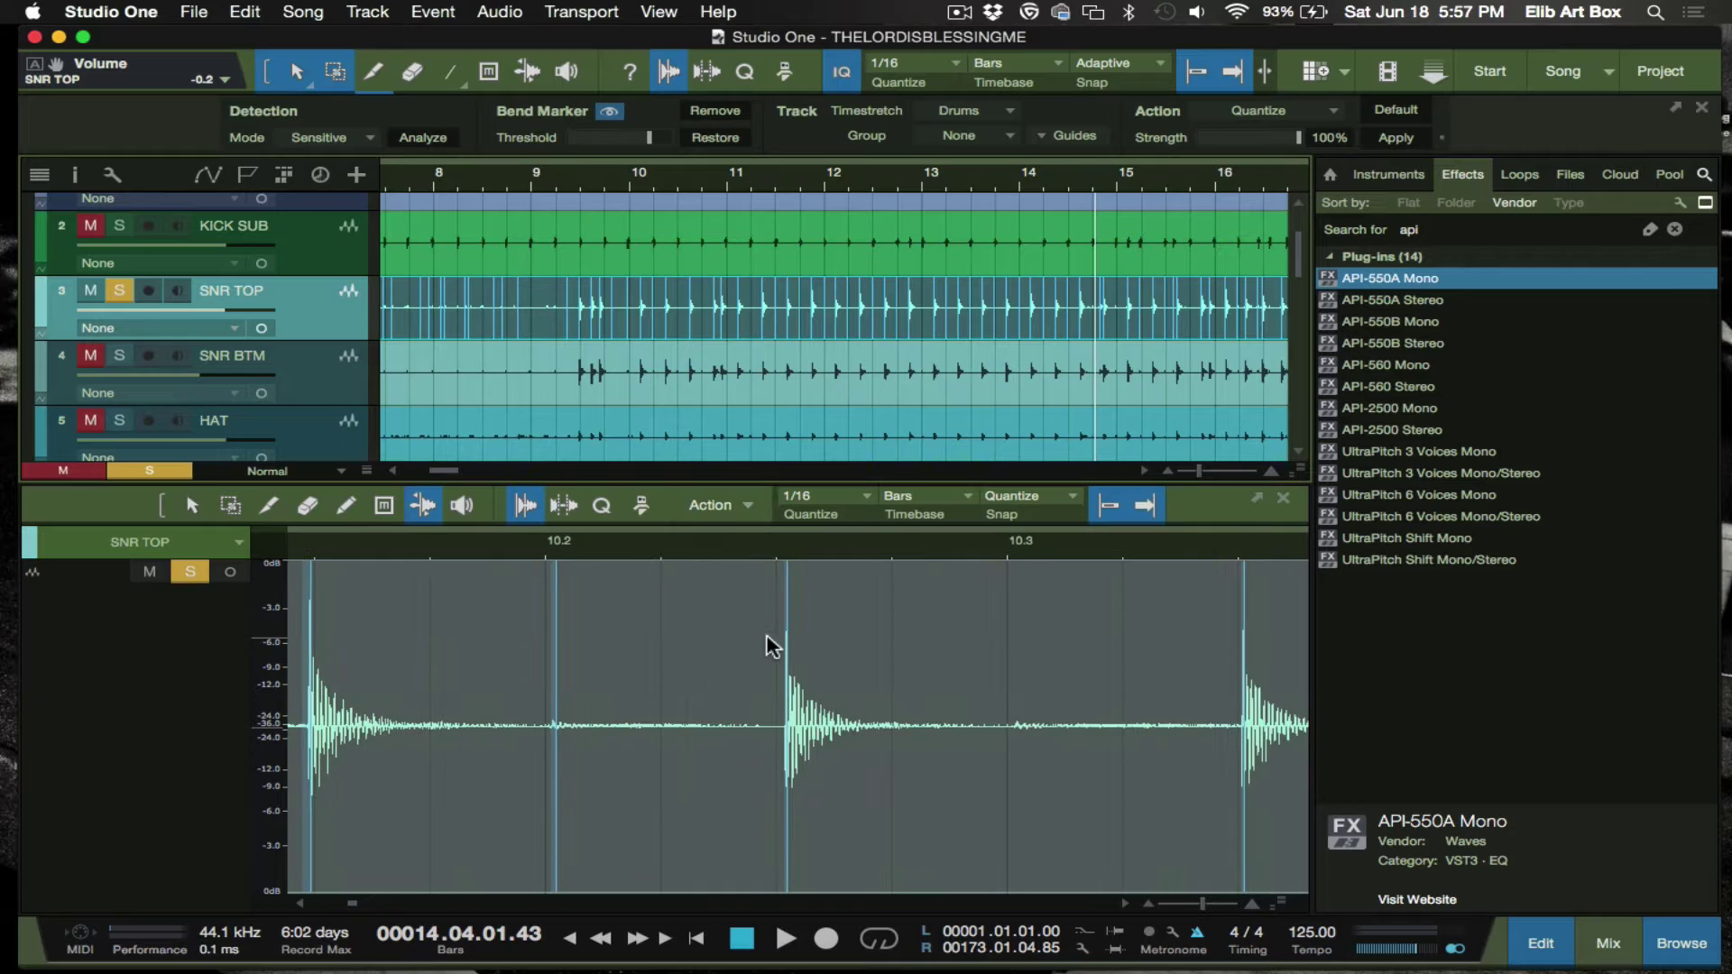
pyautogui.hscroll(3, 569, 717)
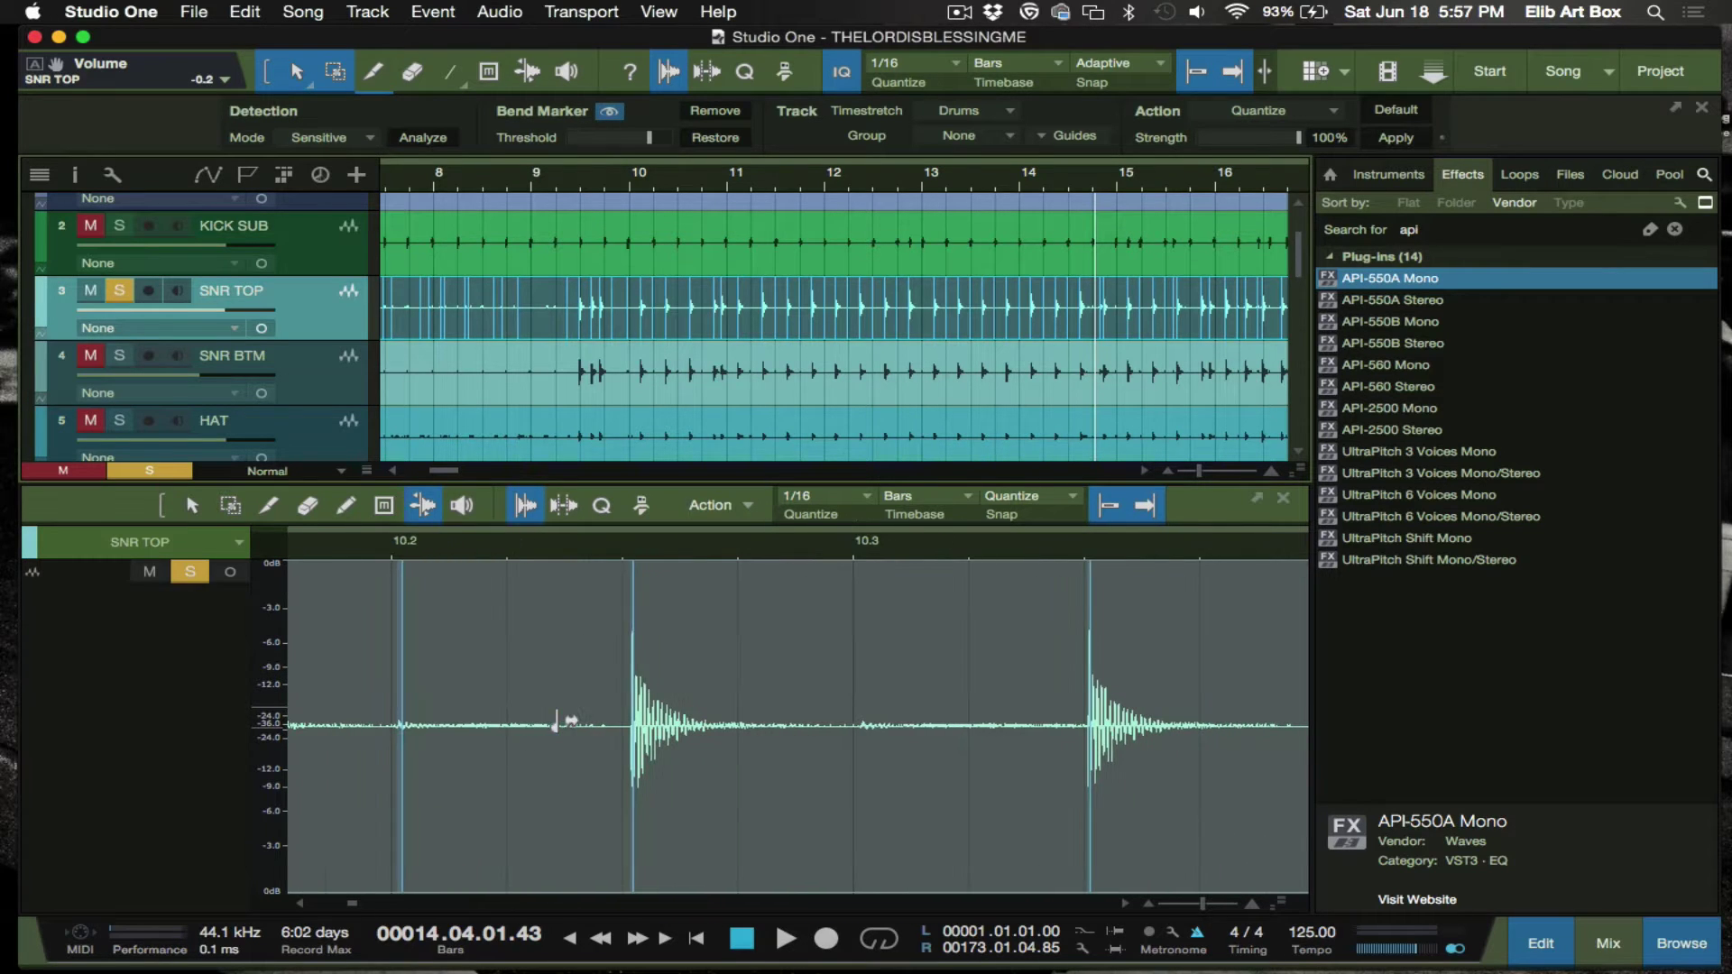
pyautogui.click(629, 672)
pyautogui.moveTo(649, 137); pyautogui.dragTo(636, 137)
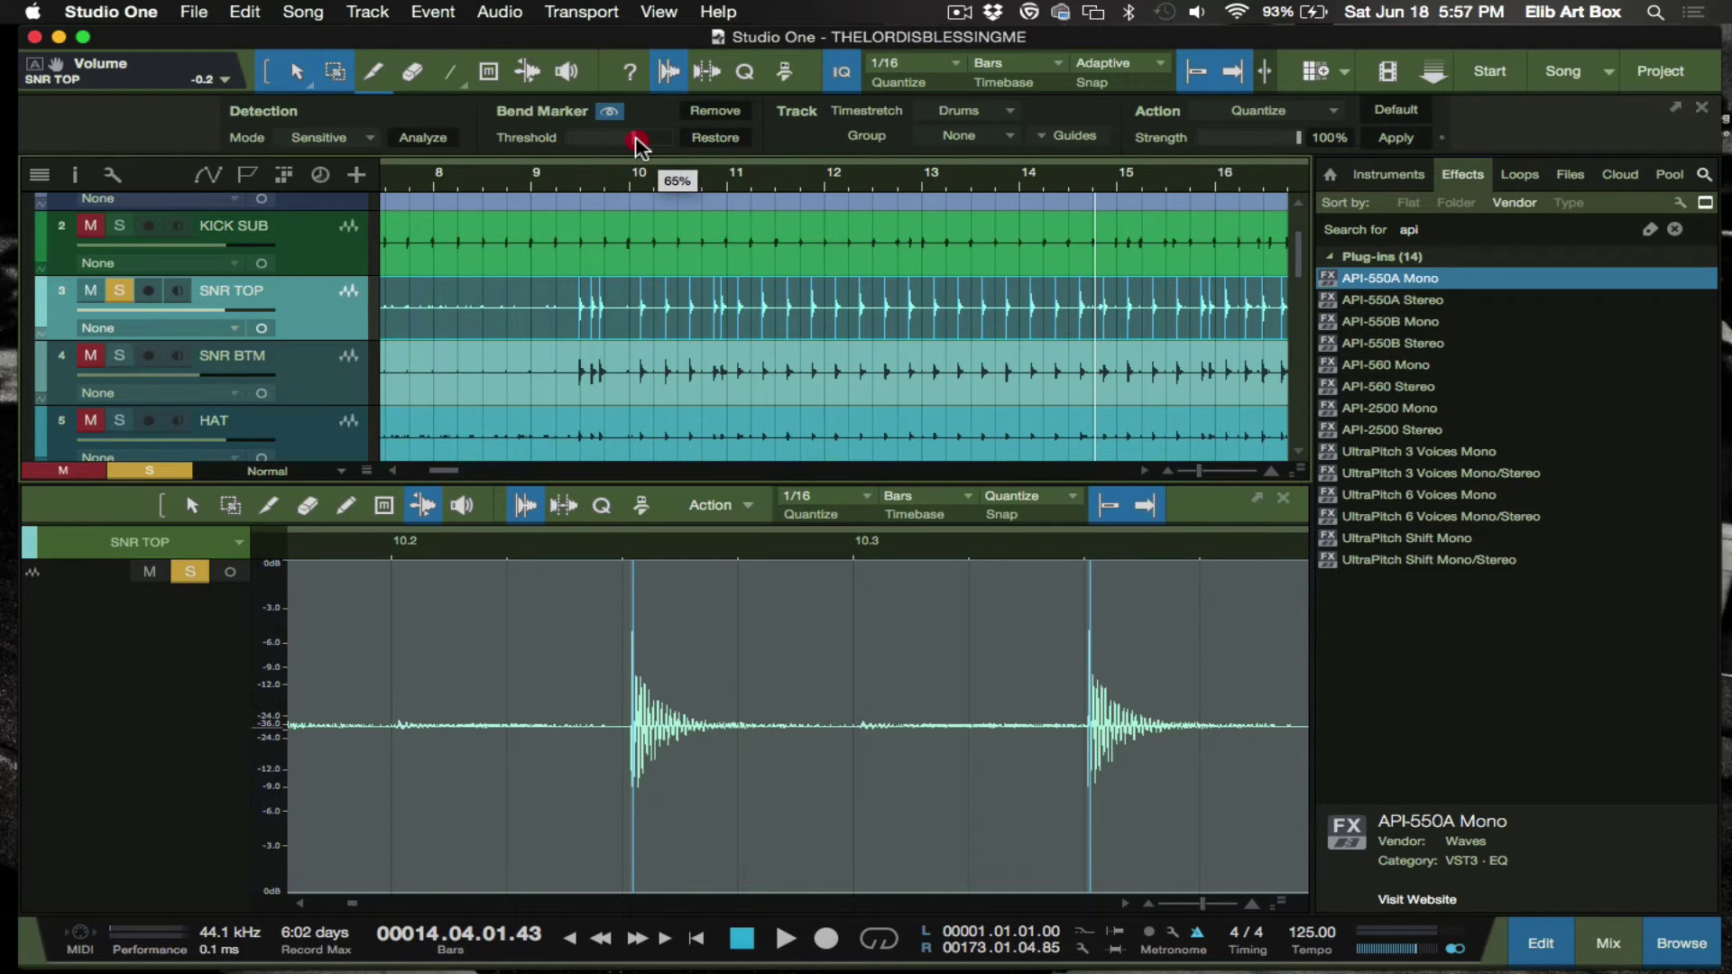
pyautogui.hscroll(5, 568, 726)
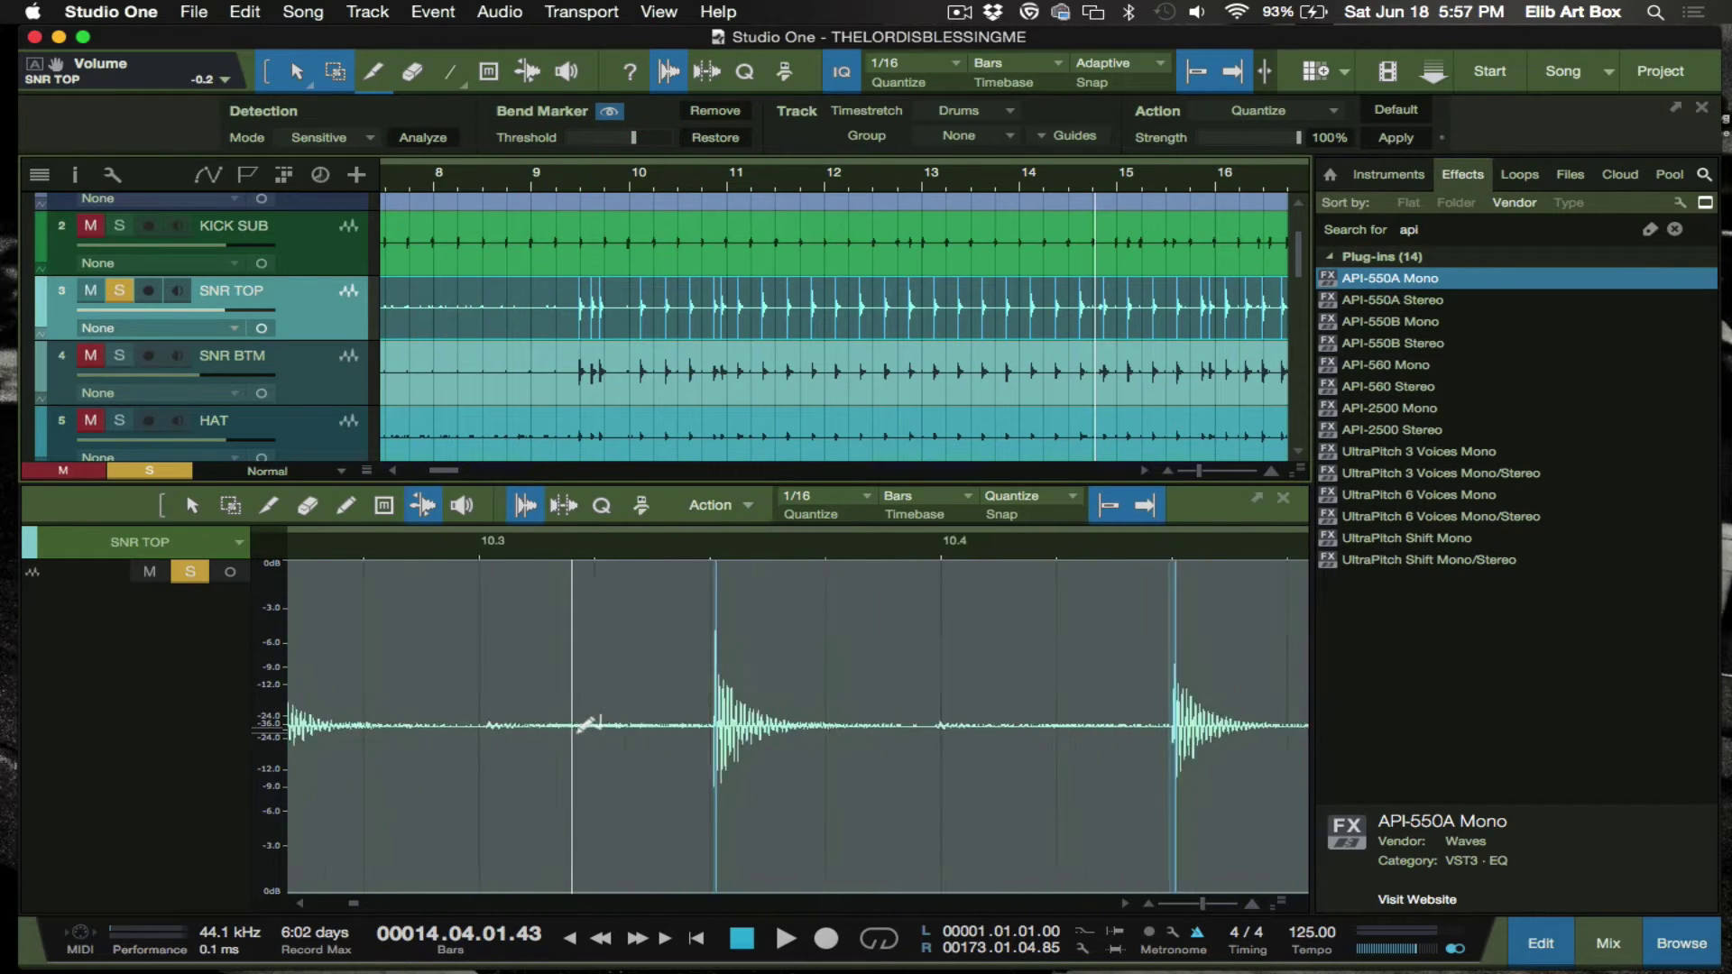
pyautogui.hscroll(8, 586, 724)
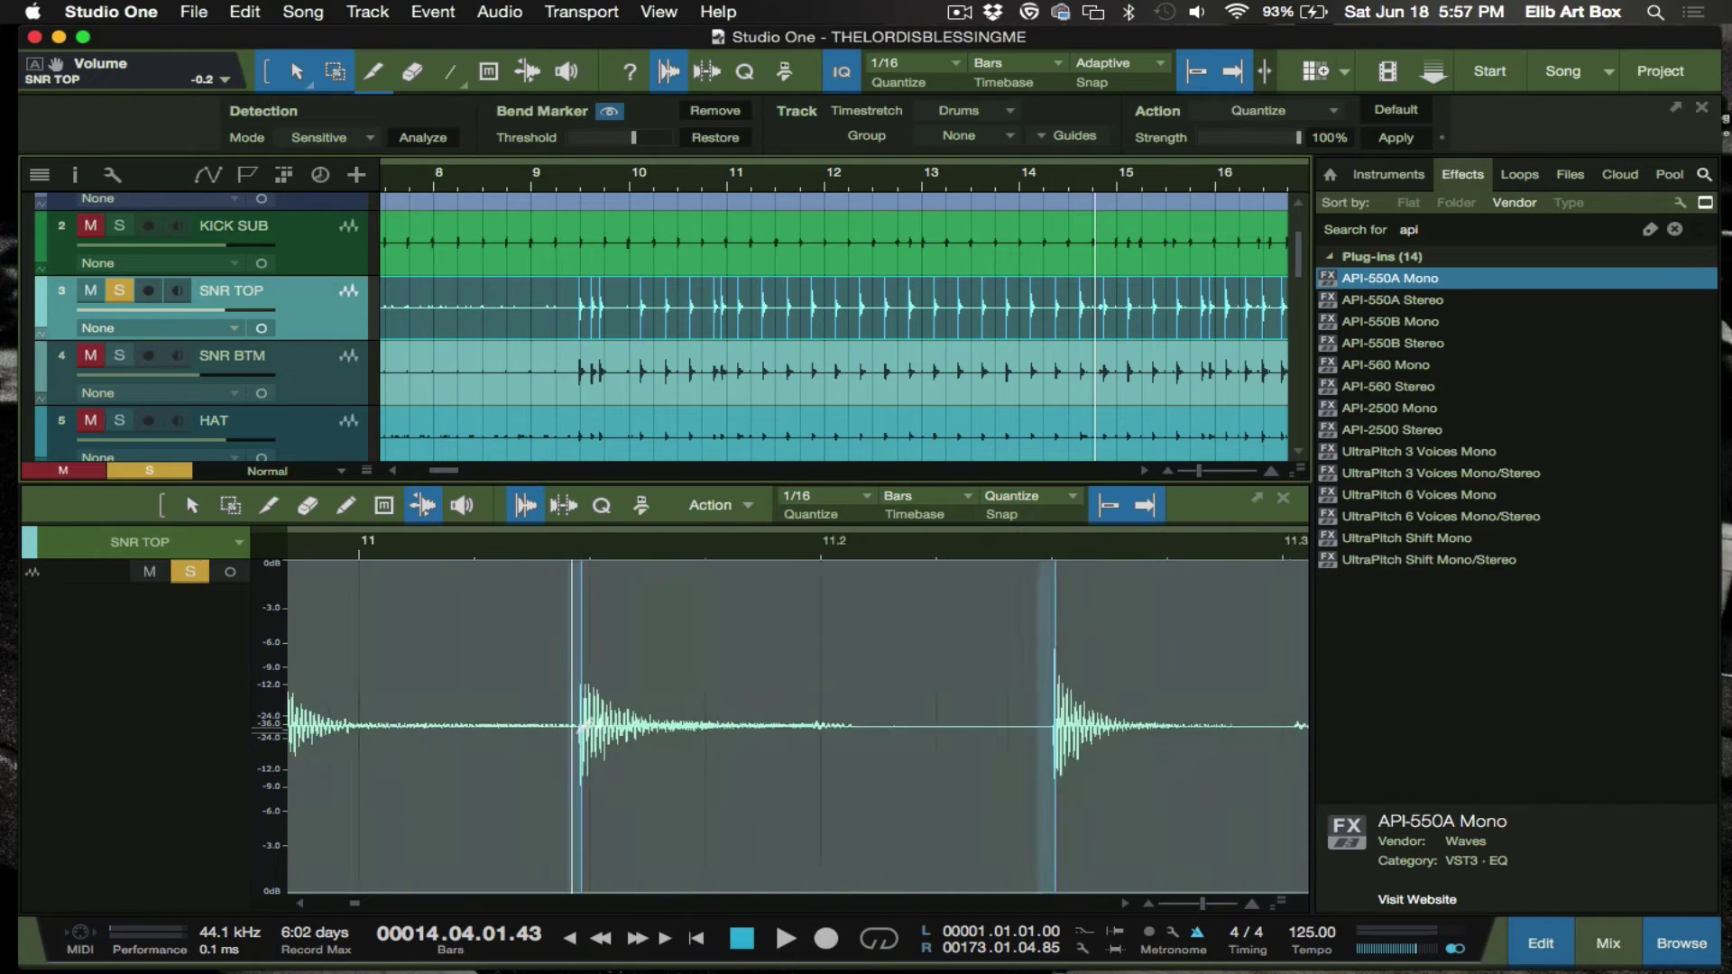
pyautogui.hscroll(10, 586, 724)
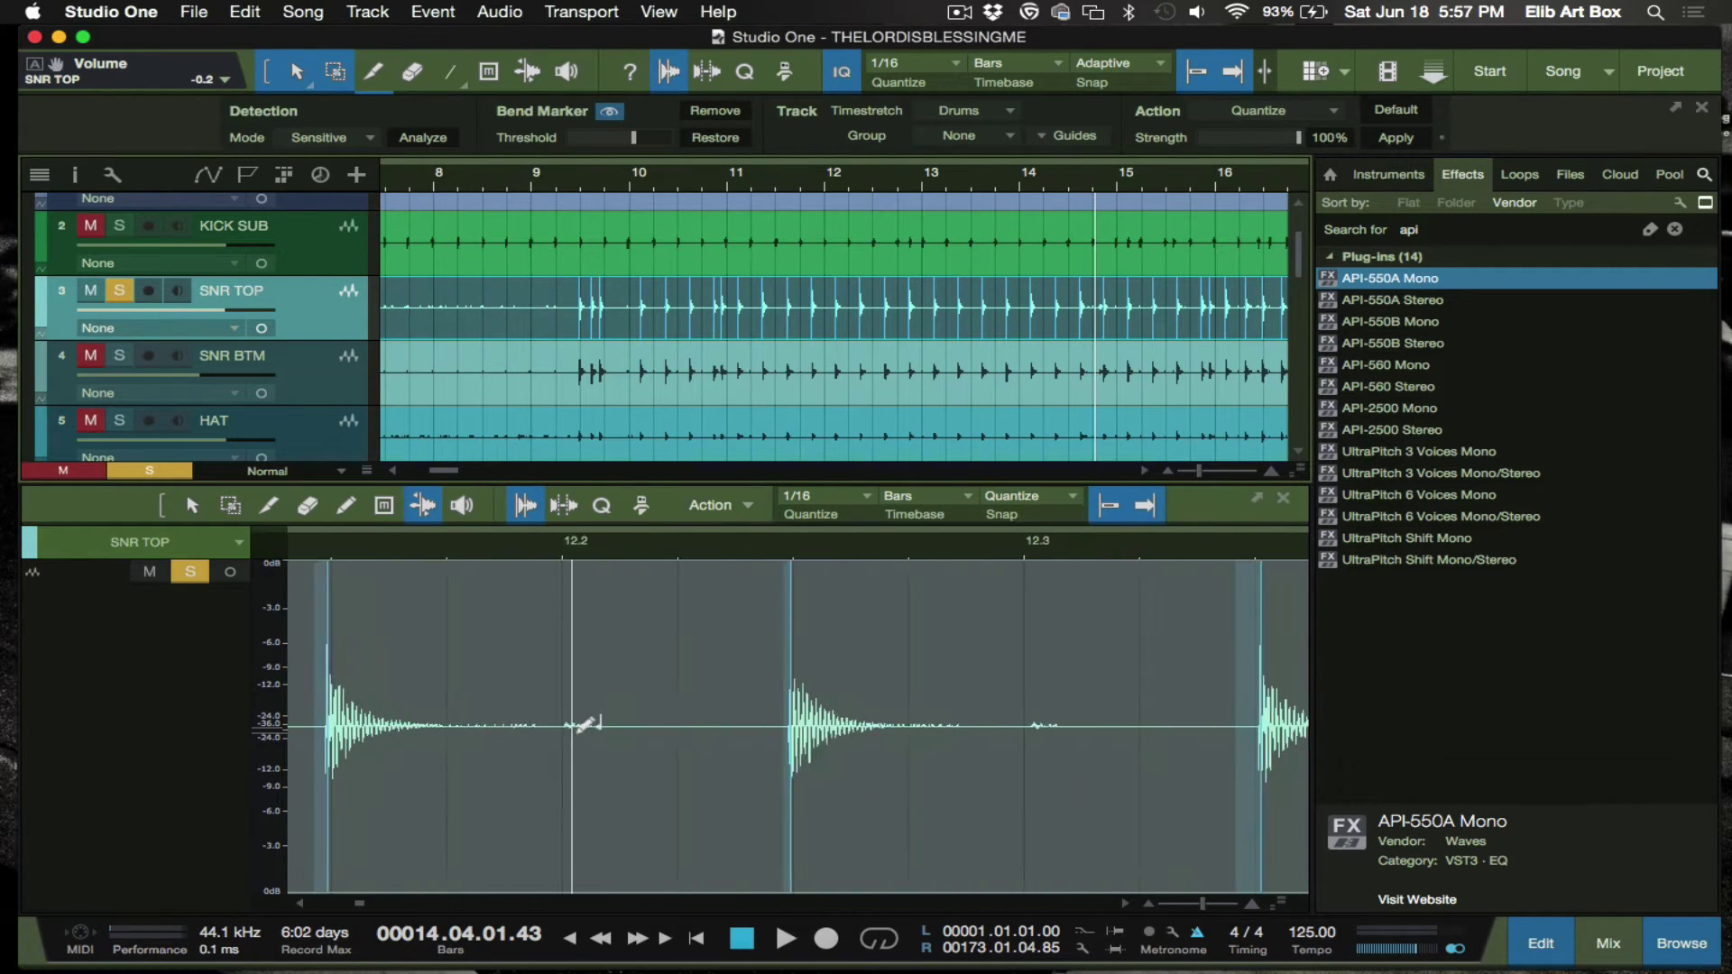
pyautogui.hscroll(10, 586, 725)
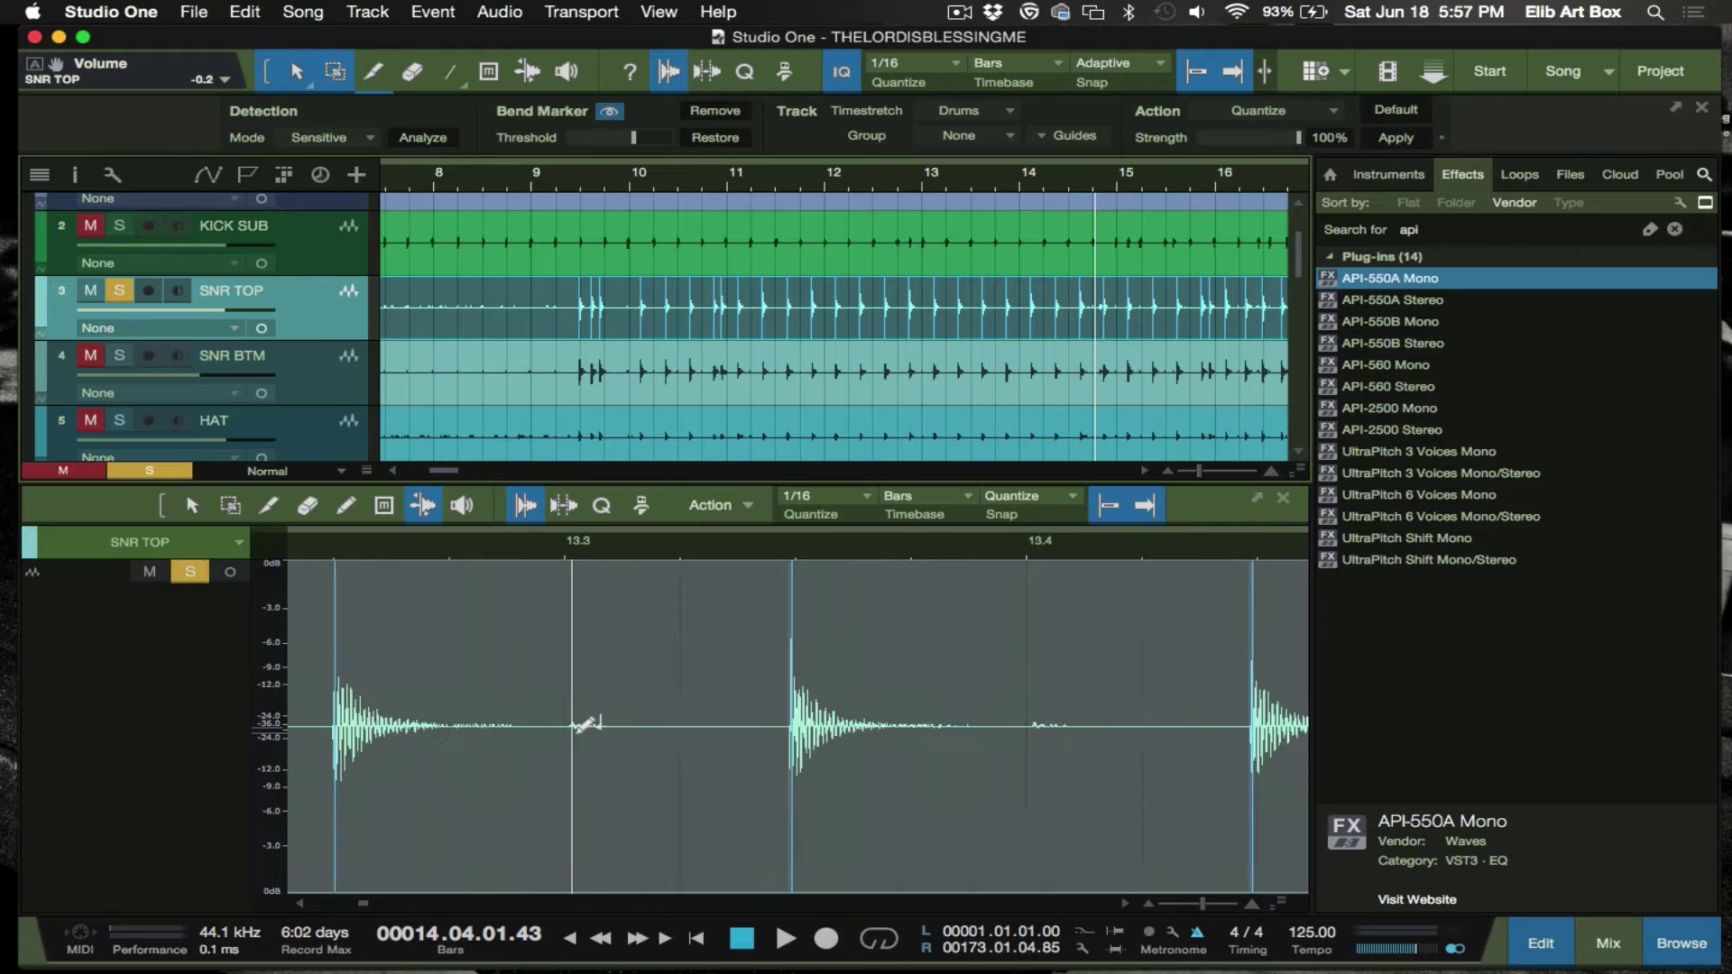
pyautogui.hscroll(10, 587, 724)
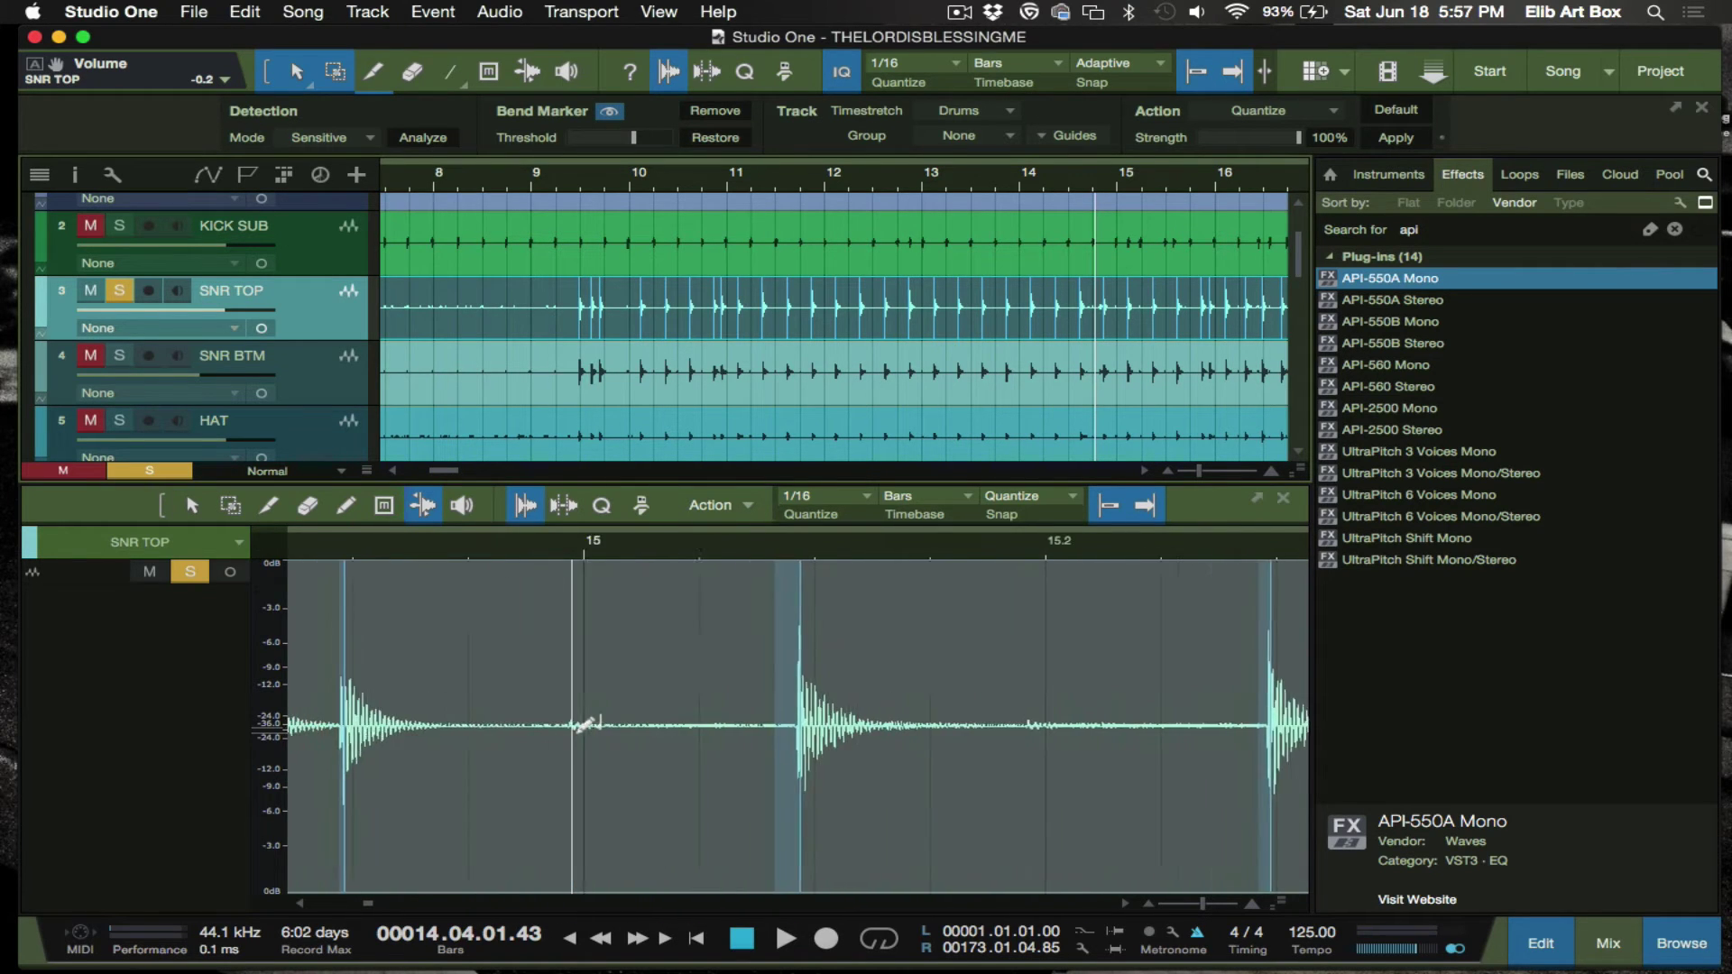
pyautogui.hscroll(-5, 586, 724)
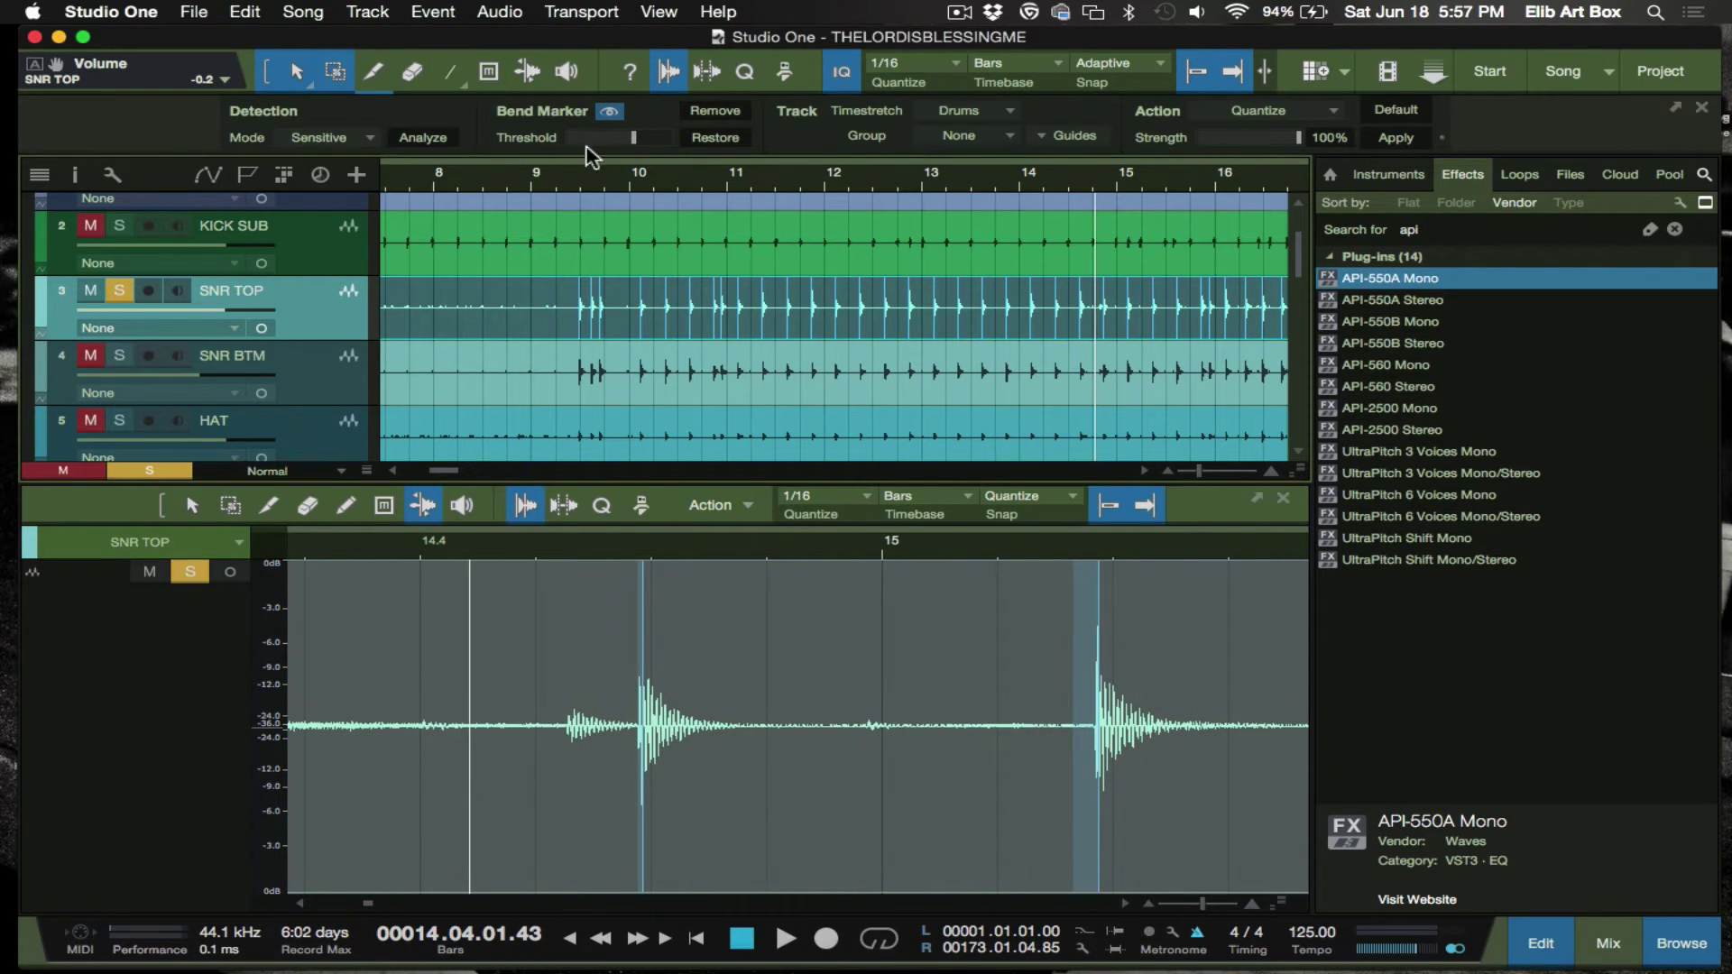
pyautogui.click(632, 137)
pyautogui.moveTo(634, 140); pyautogui.dragTo(637, 137)
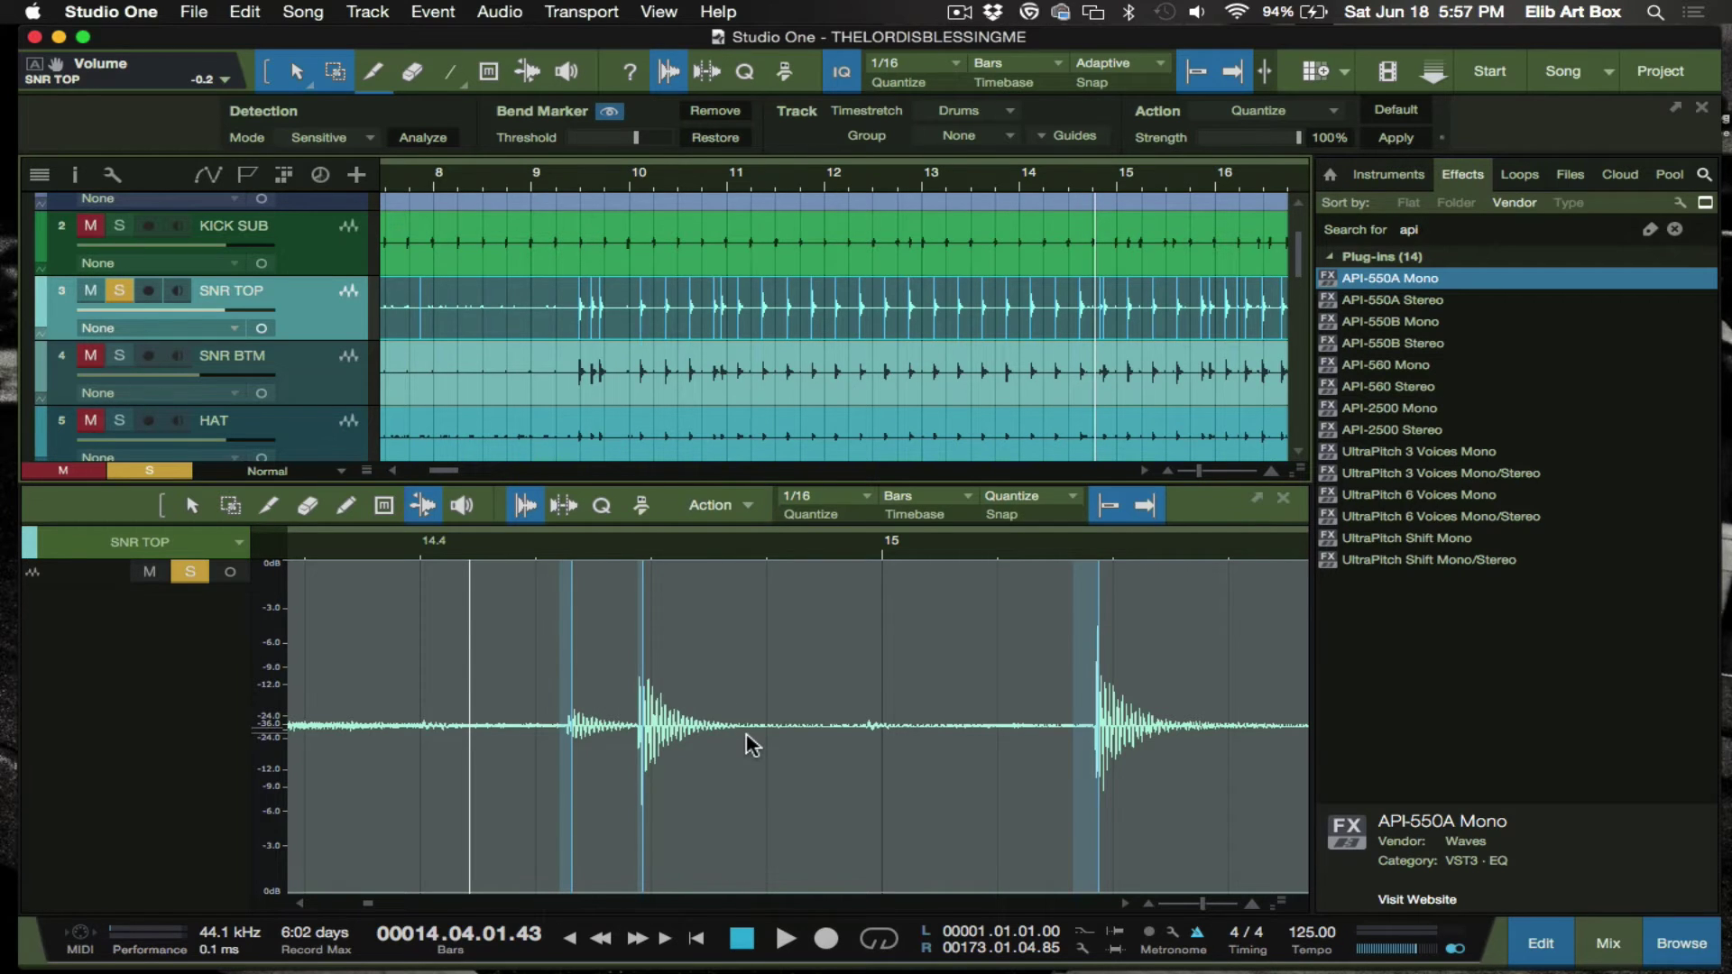
# - Zoom in on bars 12–15 and place the playhead at bar 14.3.4
pyautogui.hscroll(-10, 751, 744)
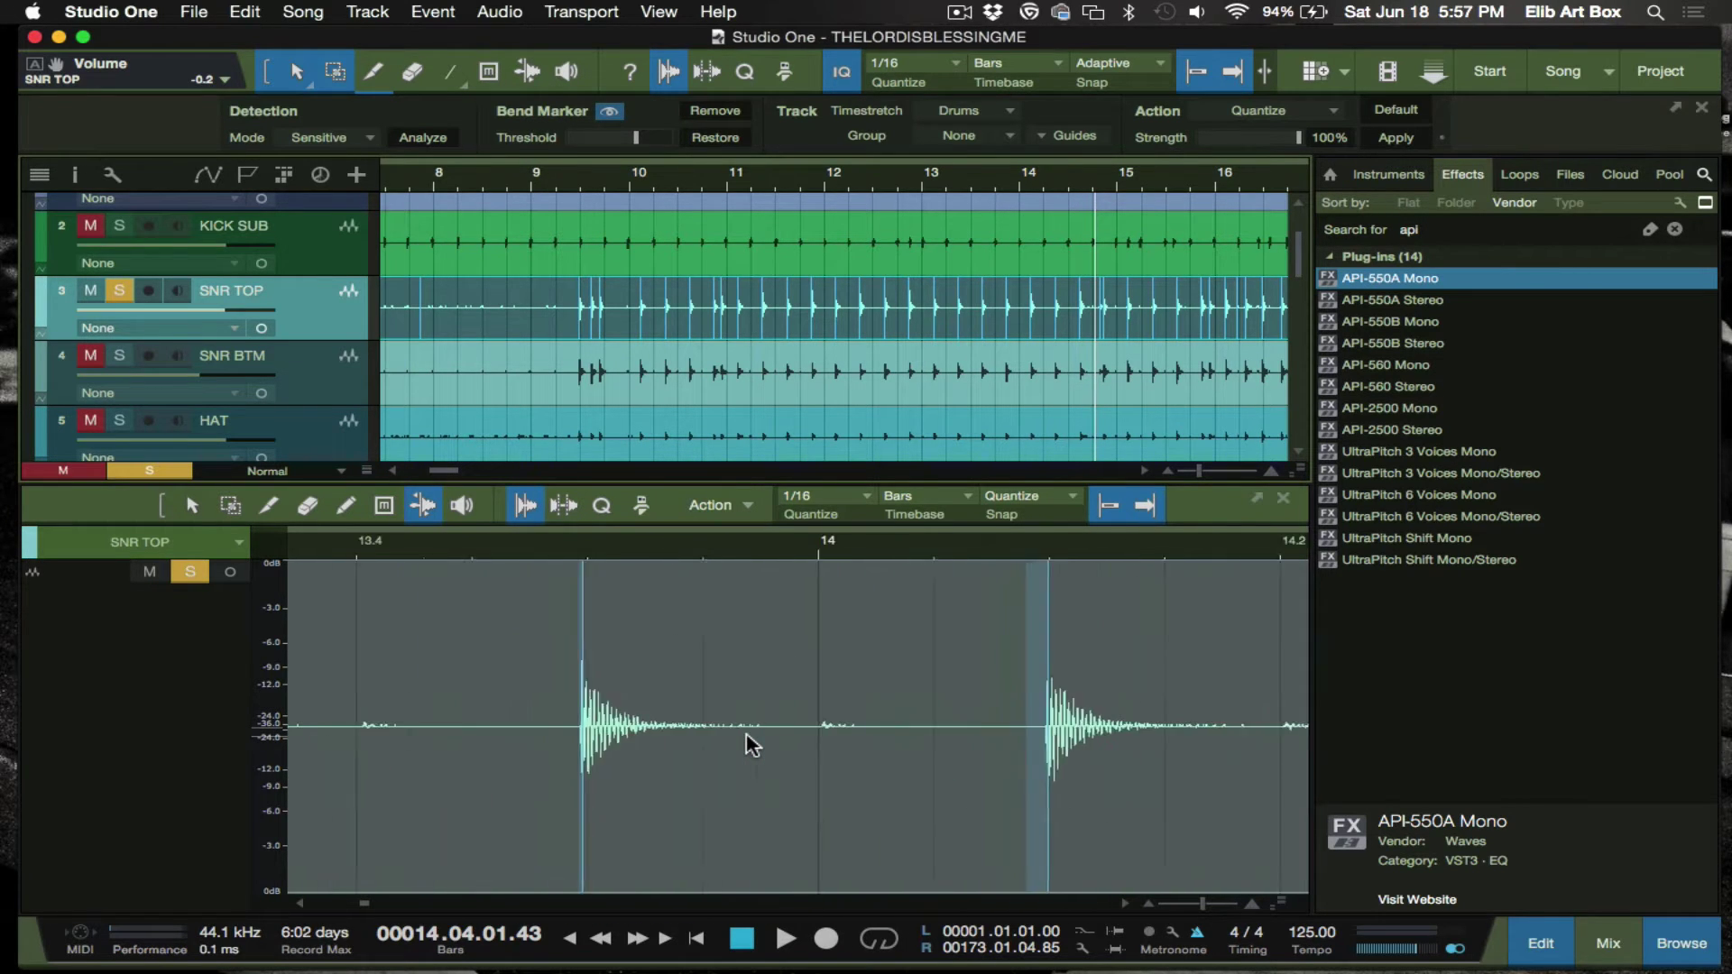
pyautogui.hscroll(-6, 751, 745)
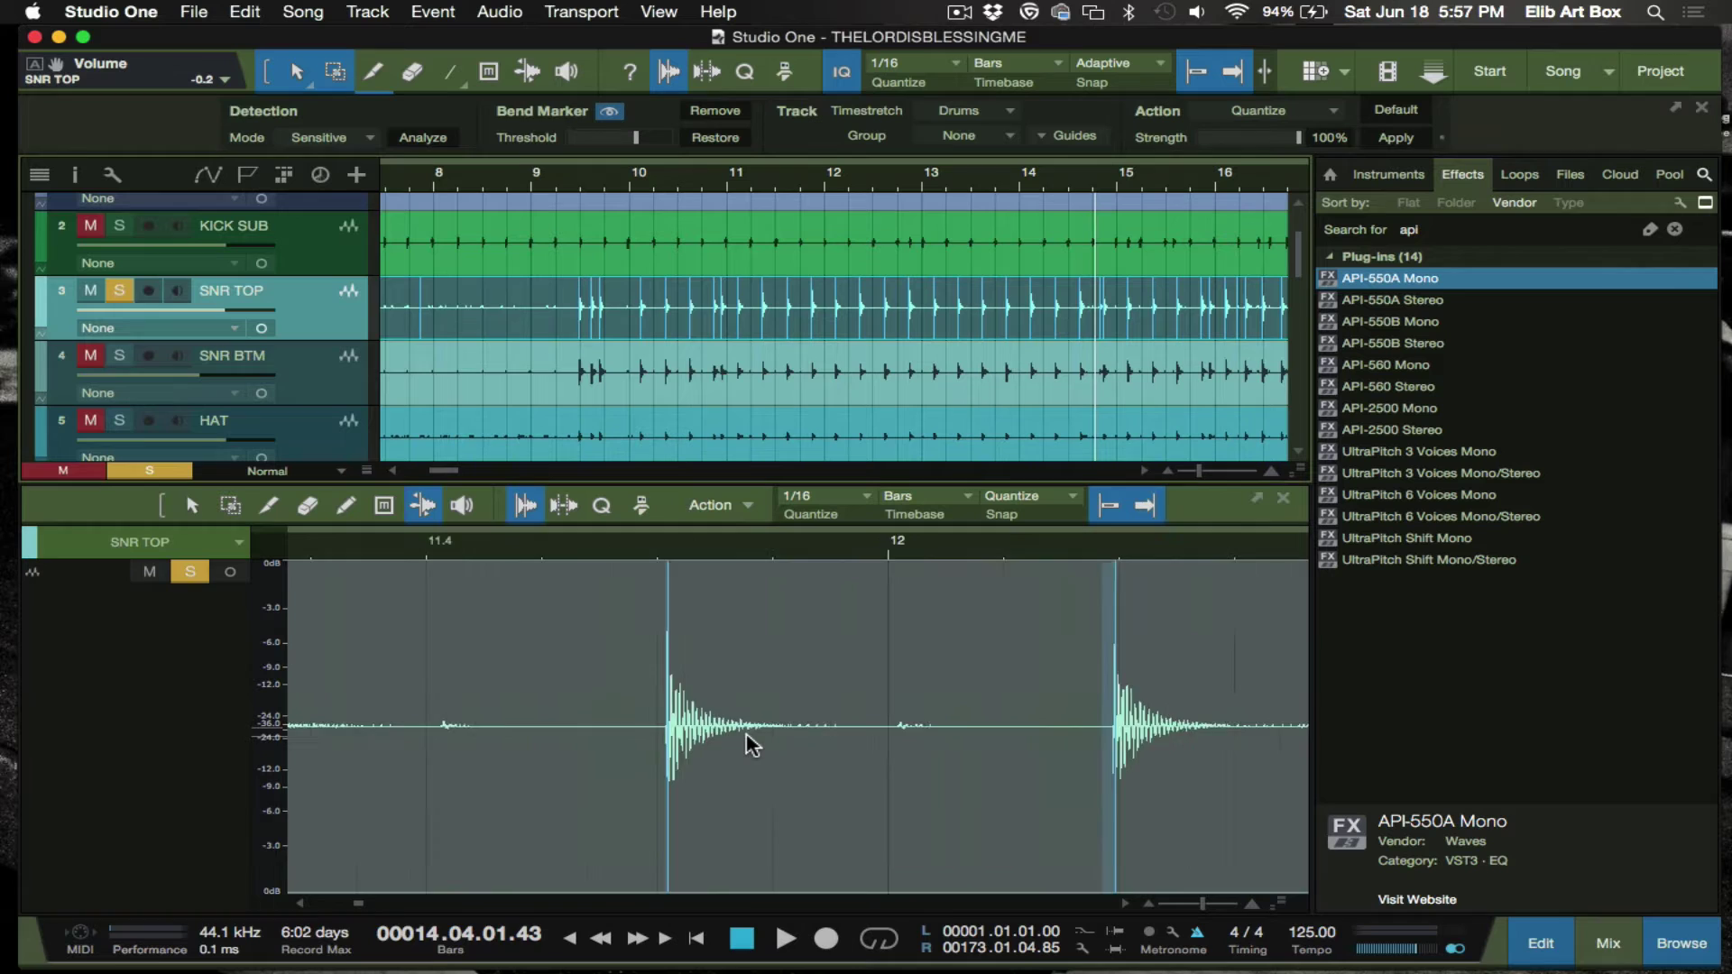
pyautogui.hscroll(-15, 751, 745)
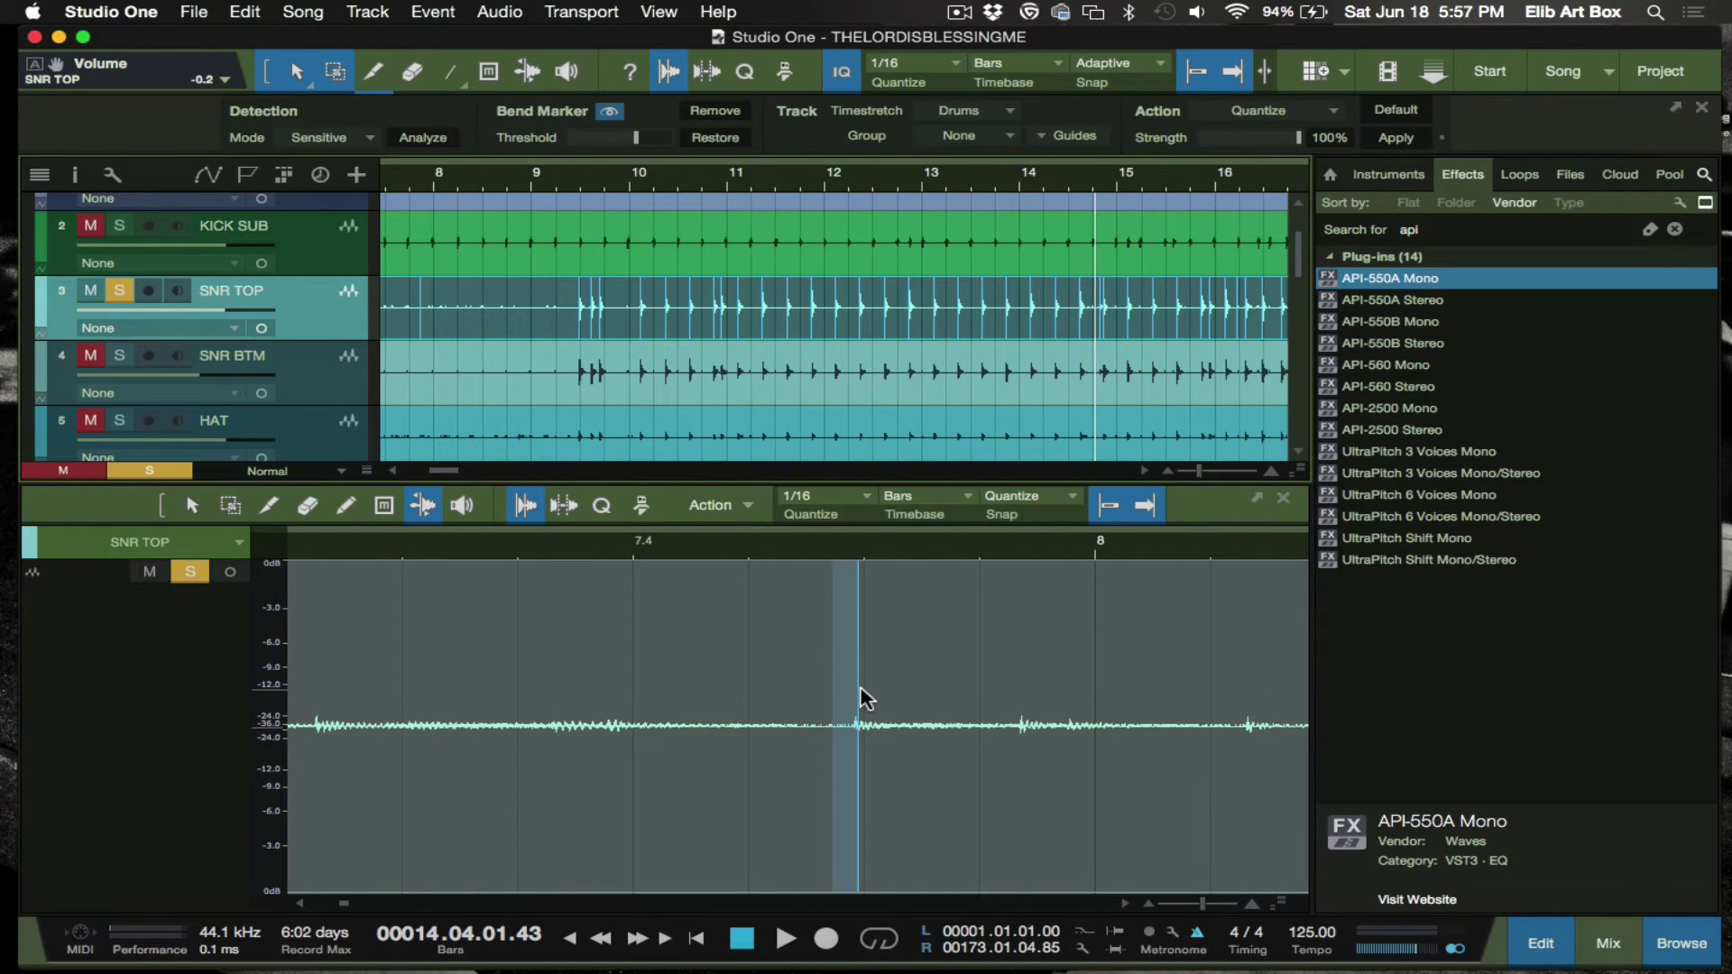
pyautogui.press('e')
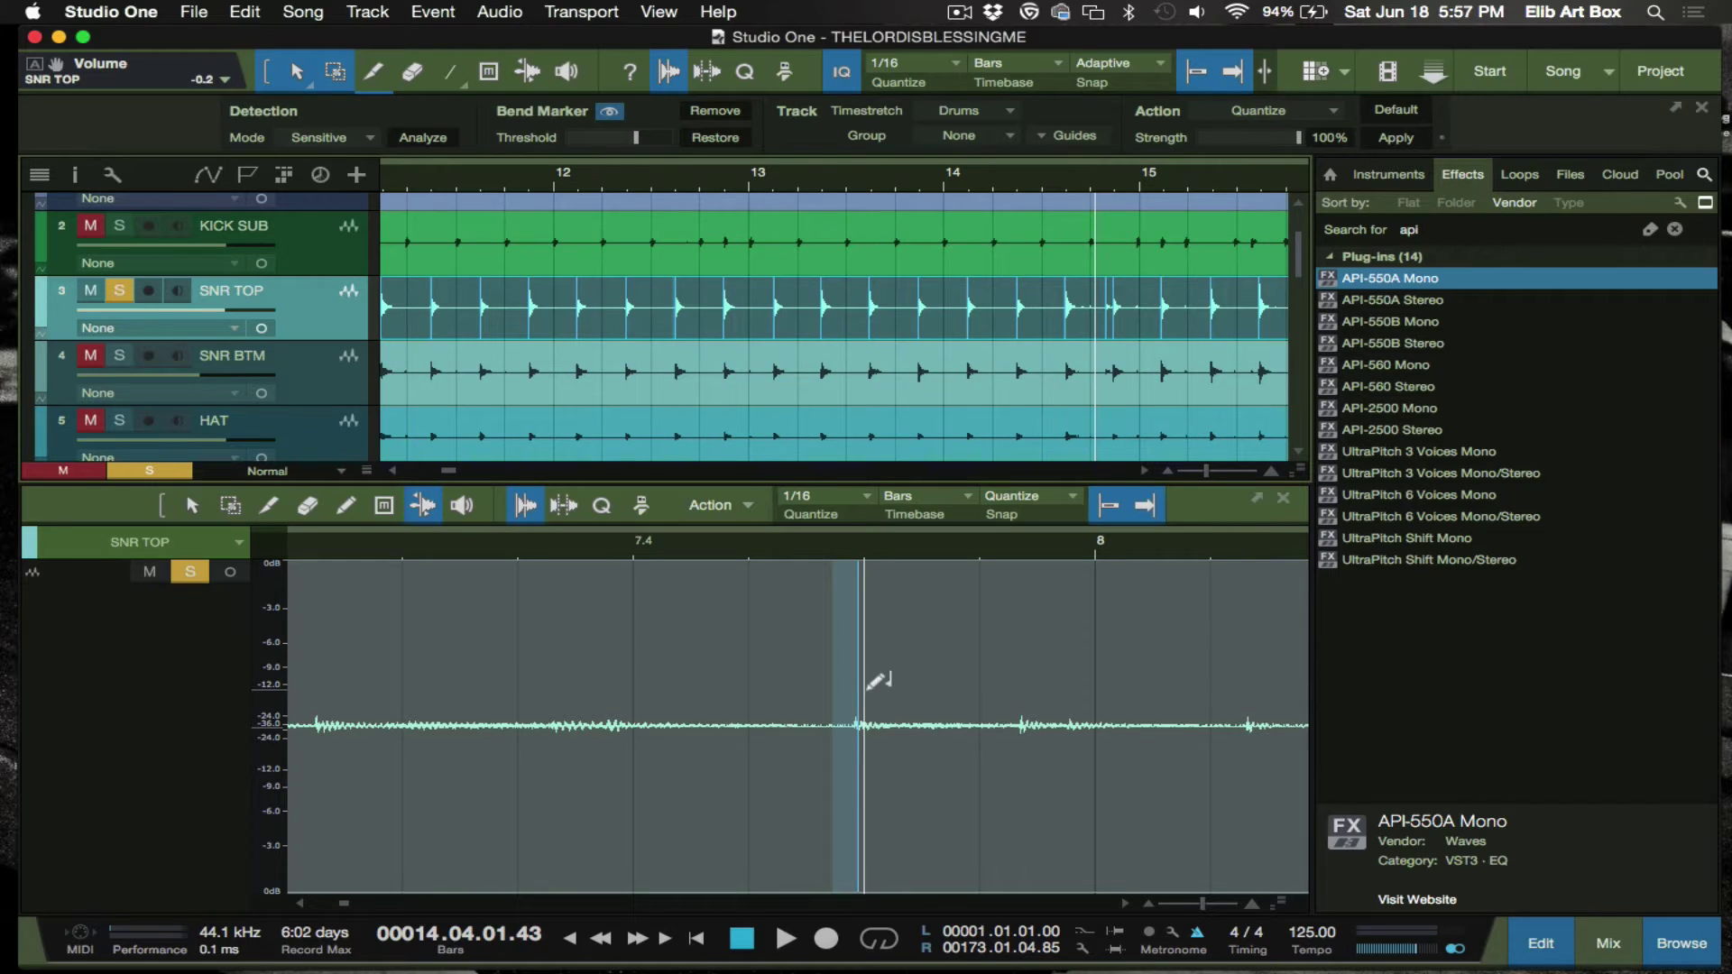
pyautogui.click(1083, 189)
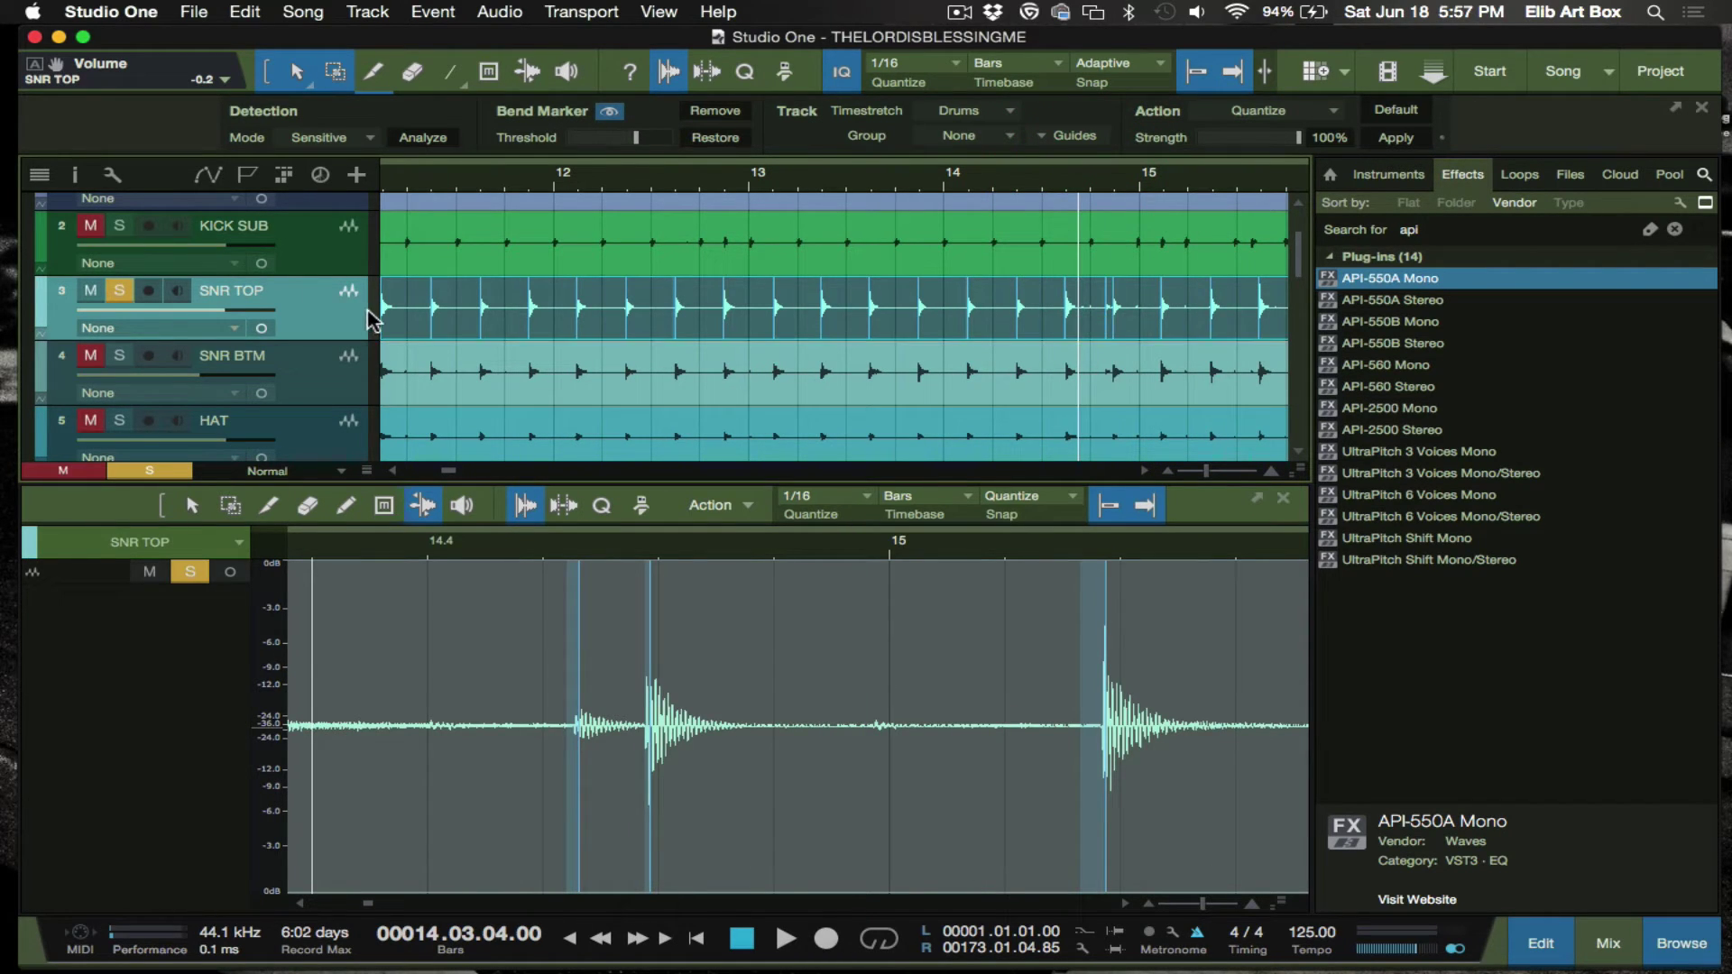
# - Hide the browser, zoom in around bar 14, and audition from 14.4.2
pyautogui.press('F5')
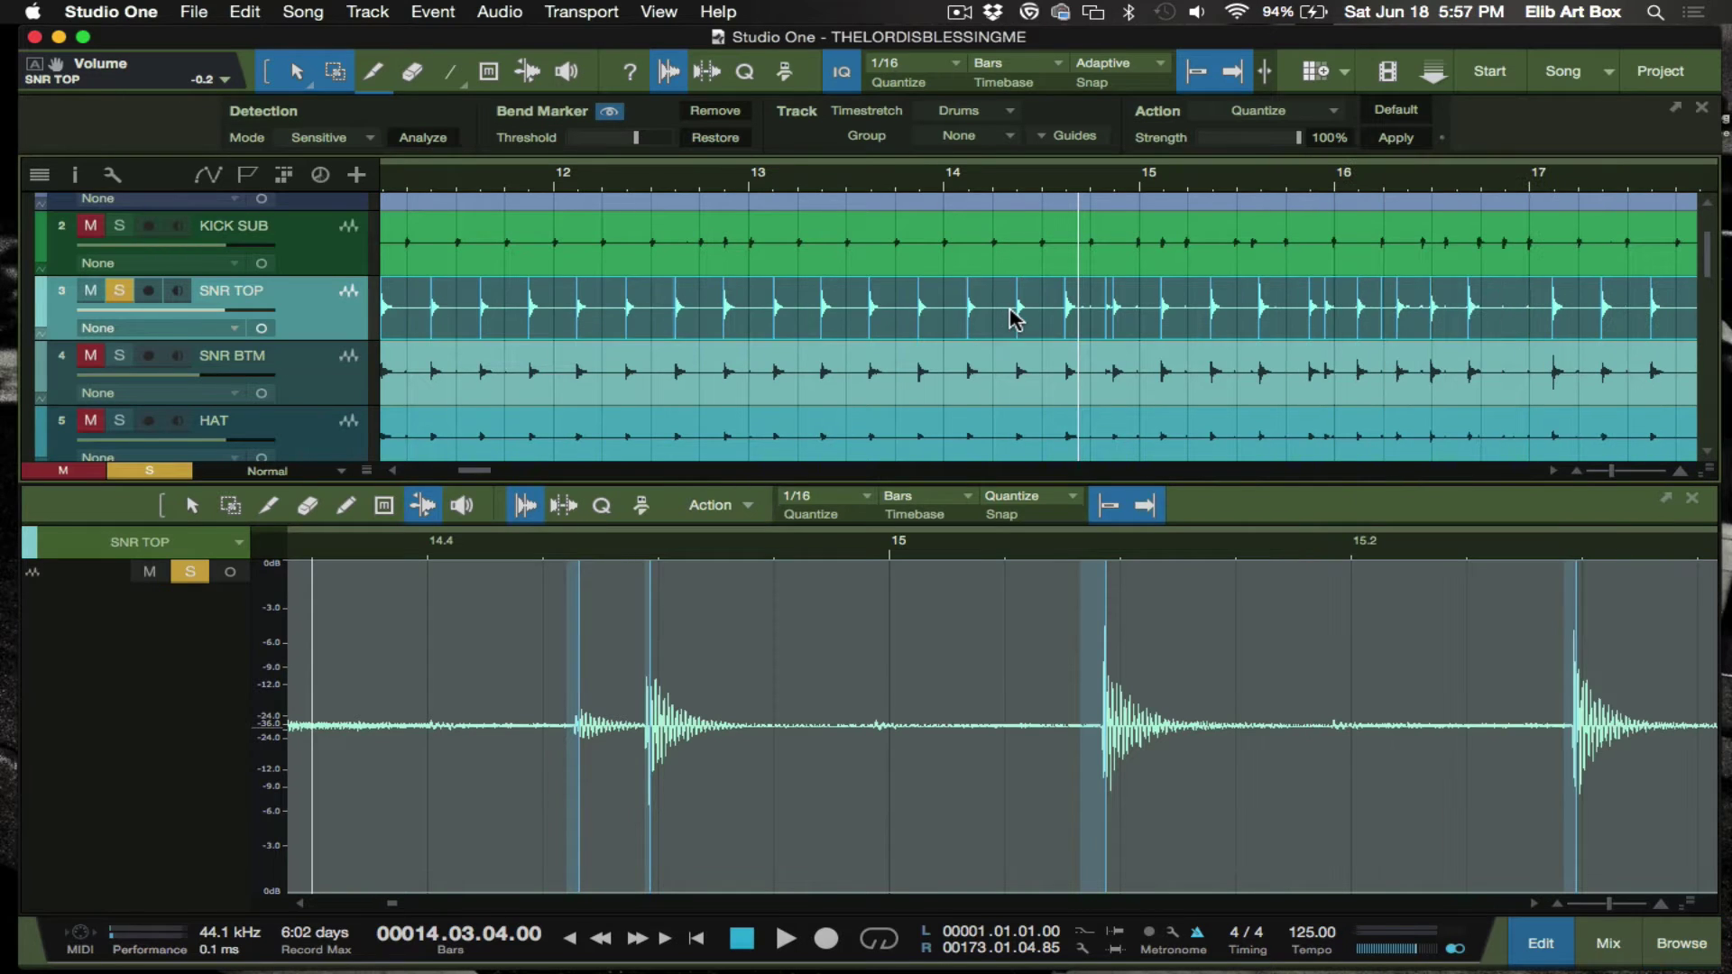
pyautogui.hotkey('shift', 'e')
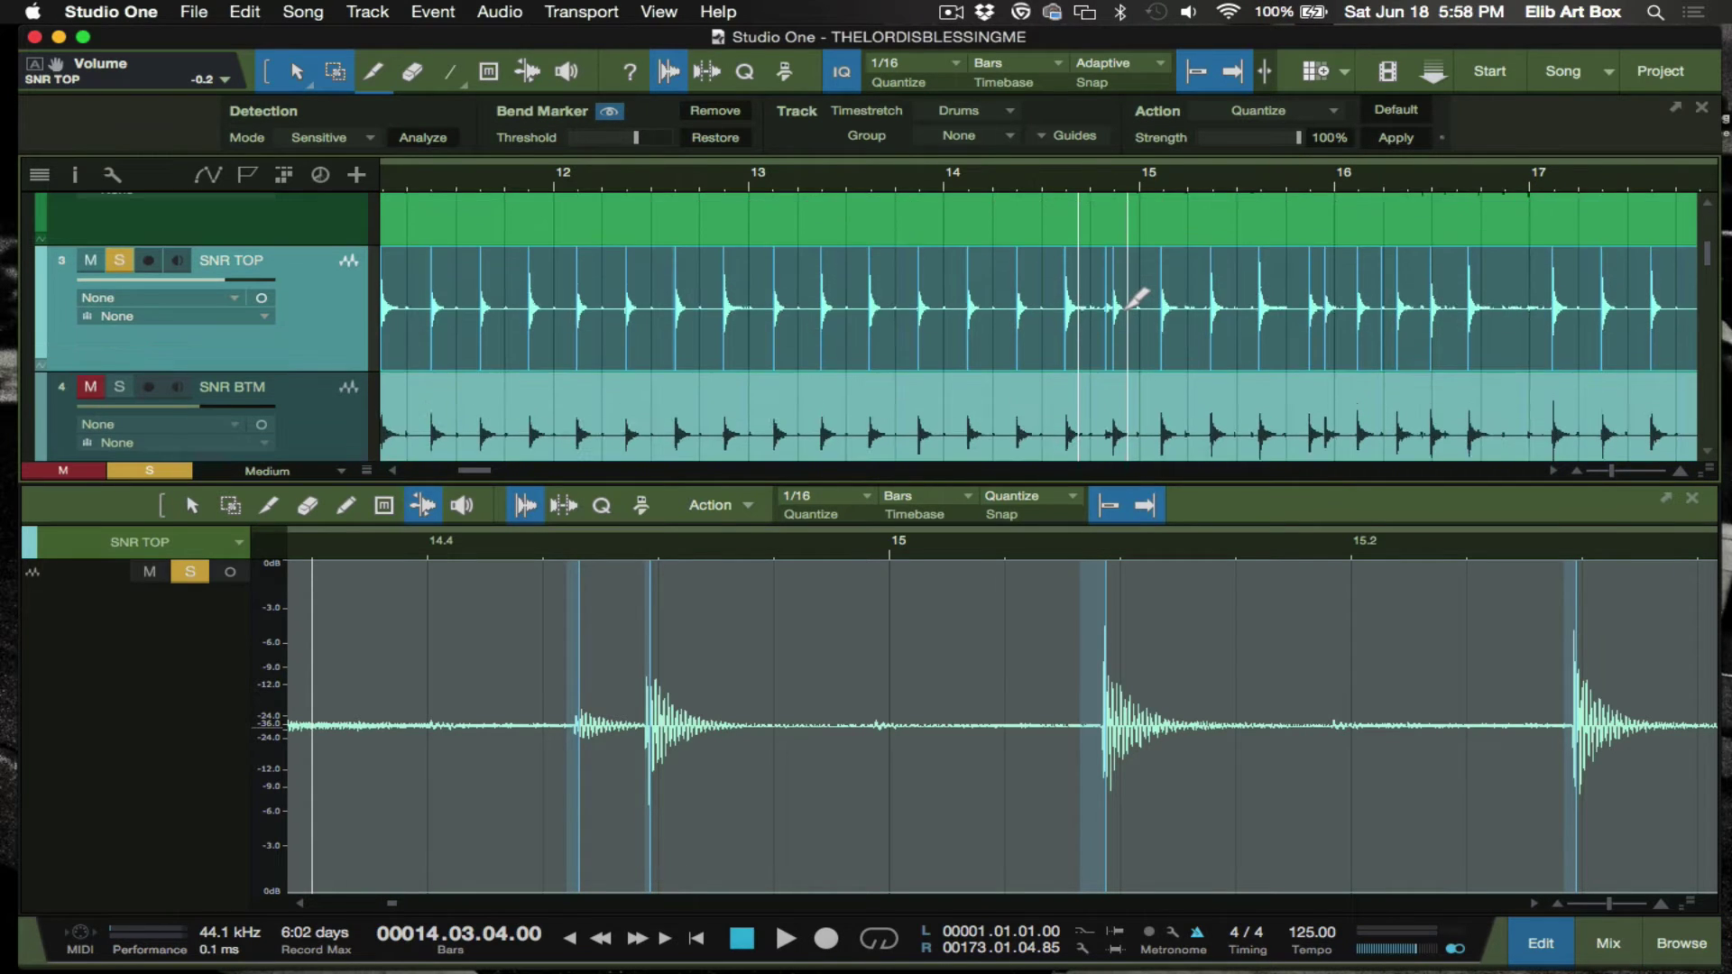
pyautogui.press('e')
pyautogui.press('e')
pyautogui.press('e')
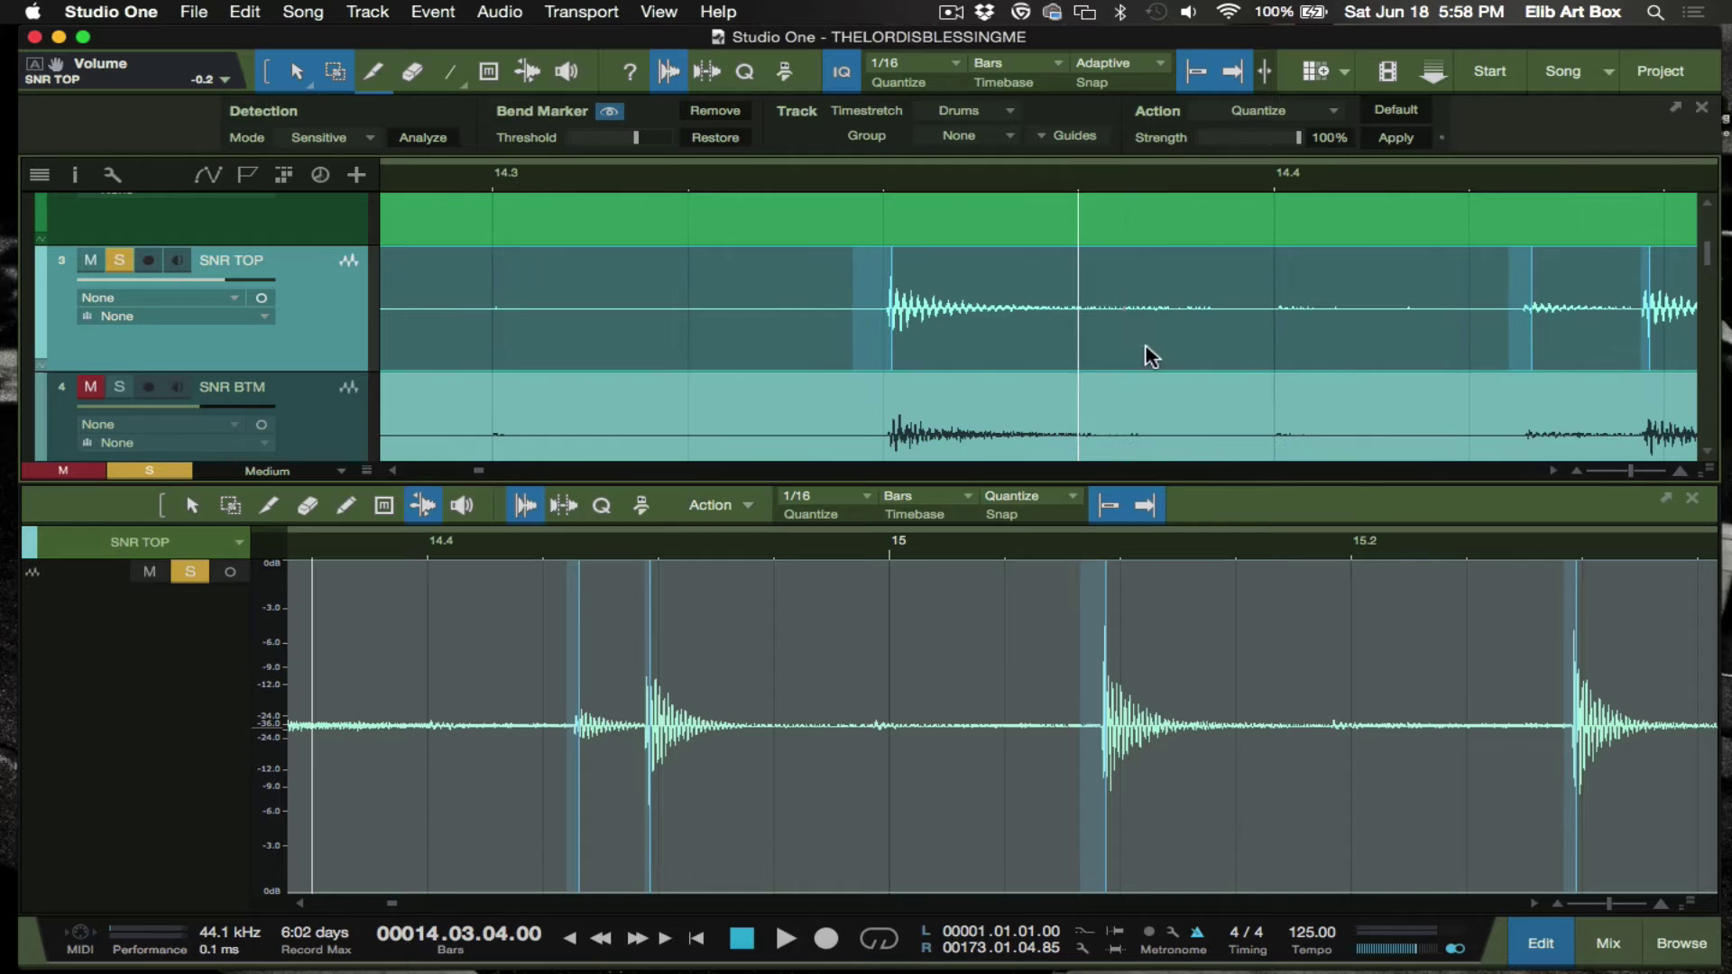
pyautogui.hscroll(5, 1015, 287)
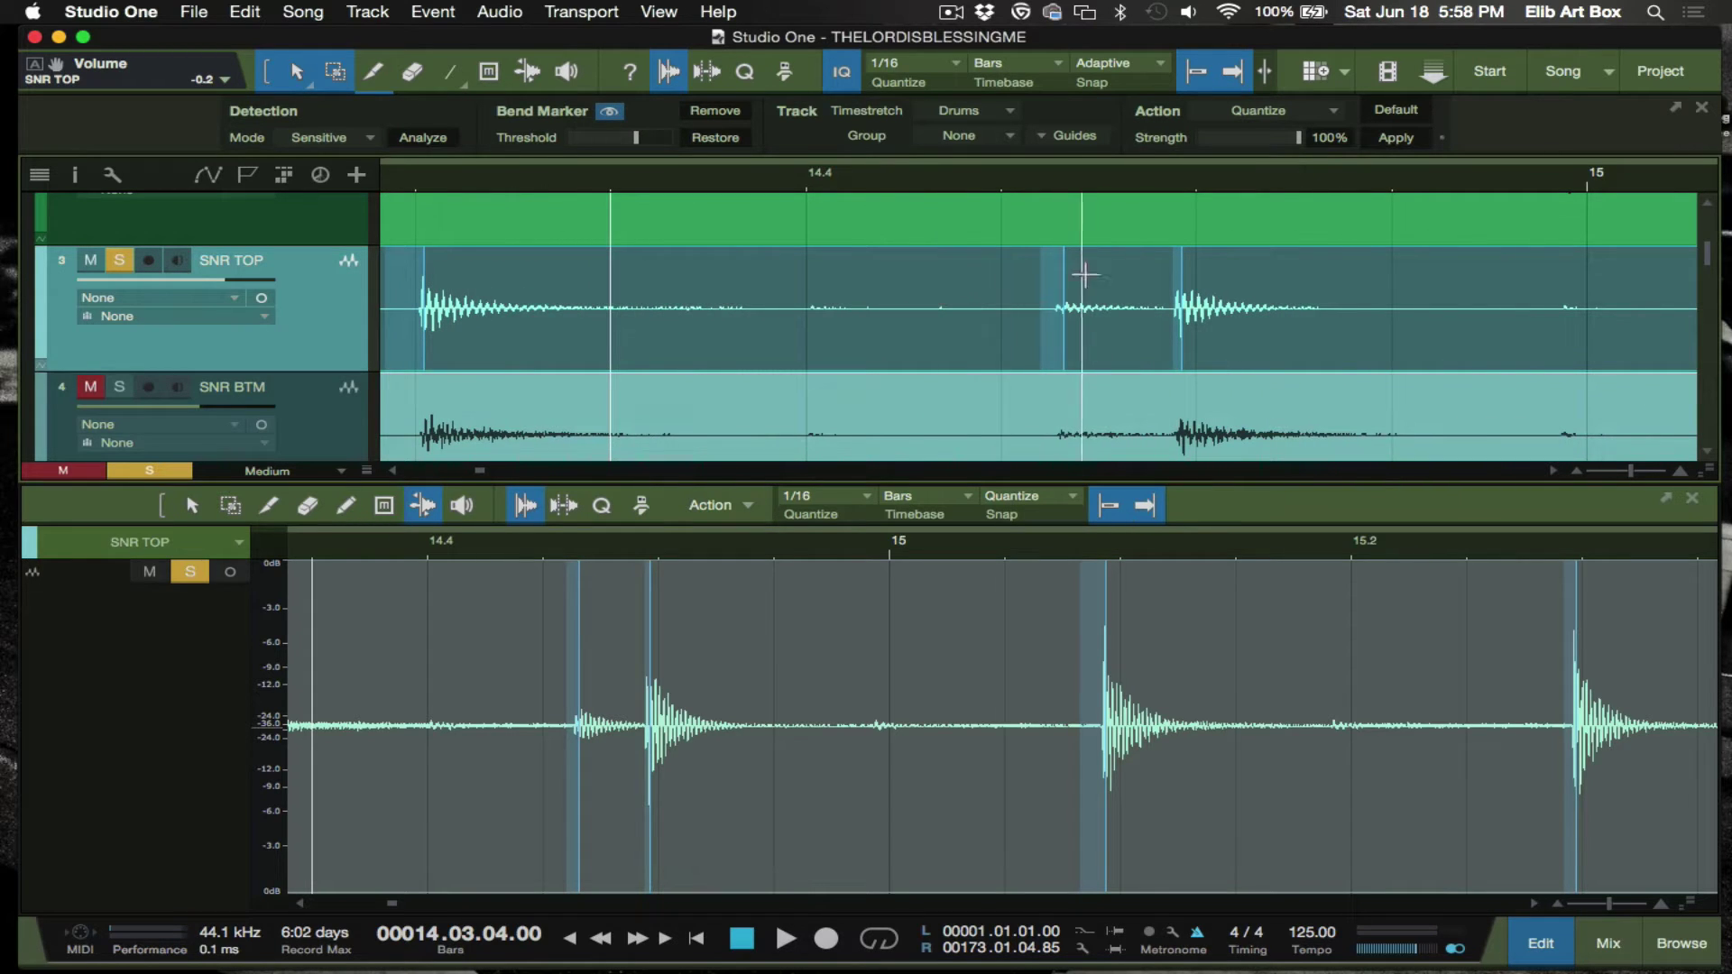
pyautogui.click(987, 191)
pyautogui.press('space')
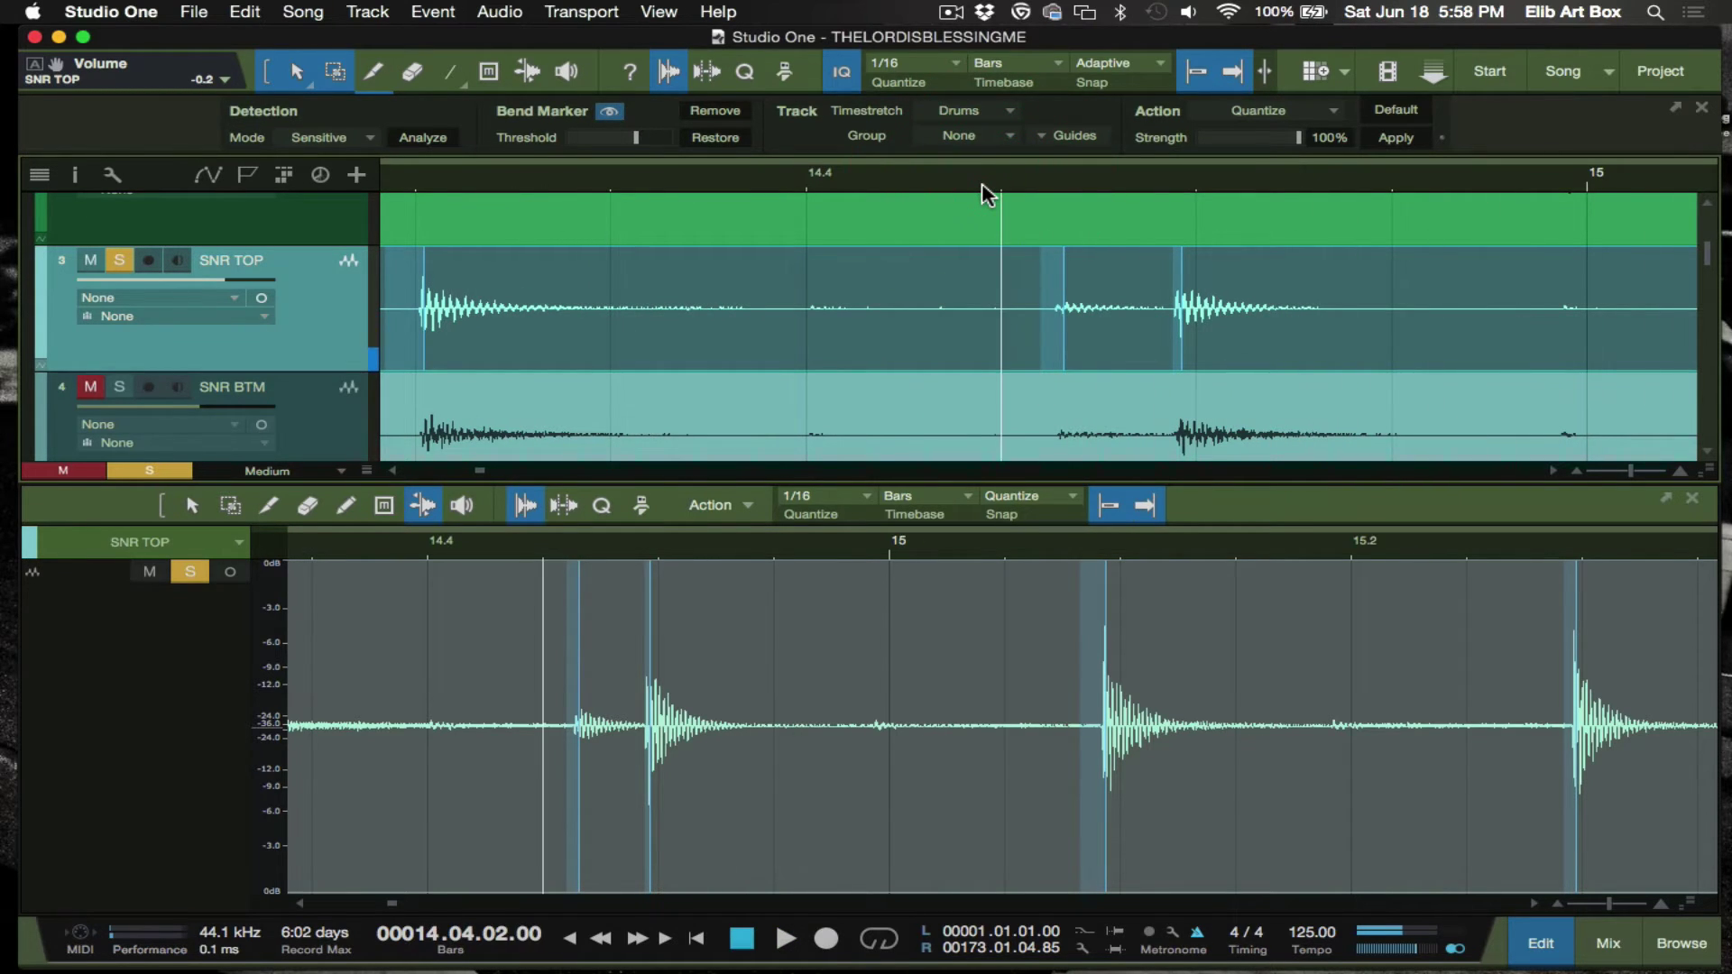
pyautogui.click(987, 191)
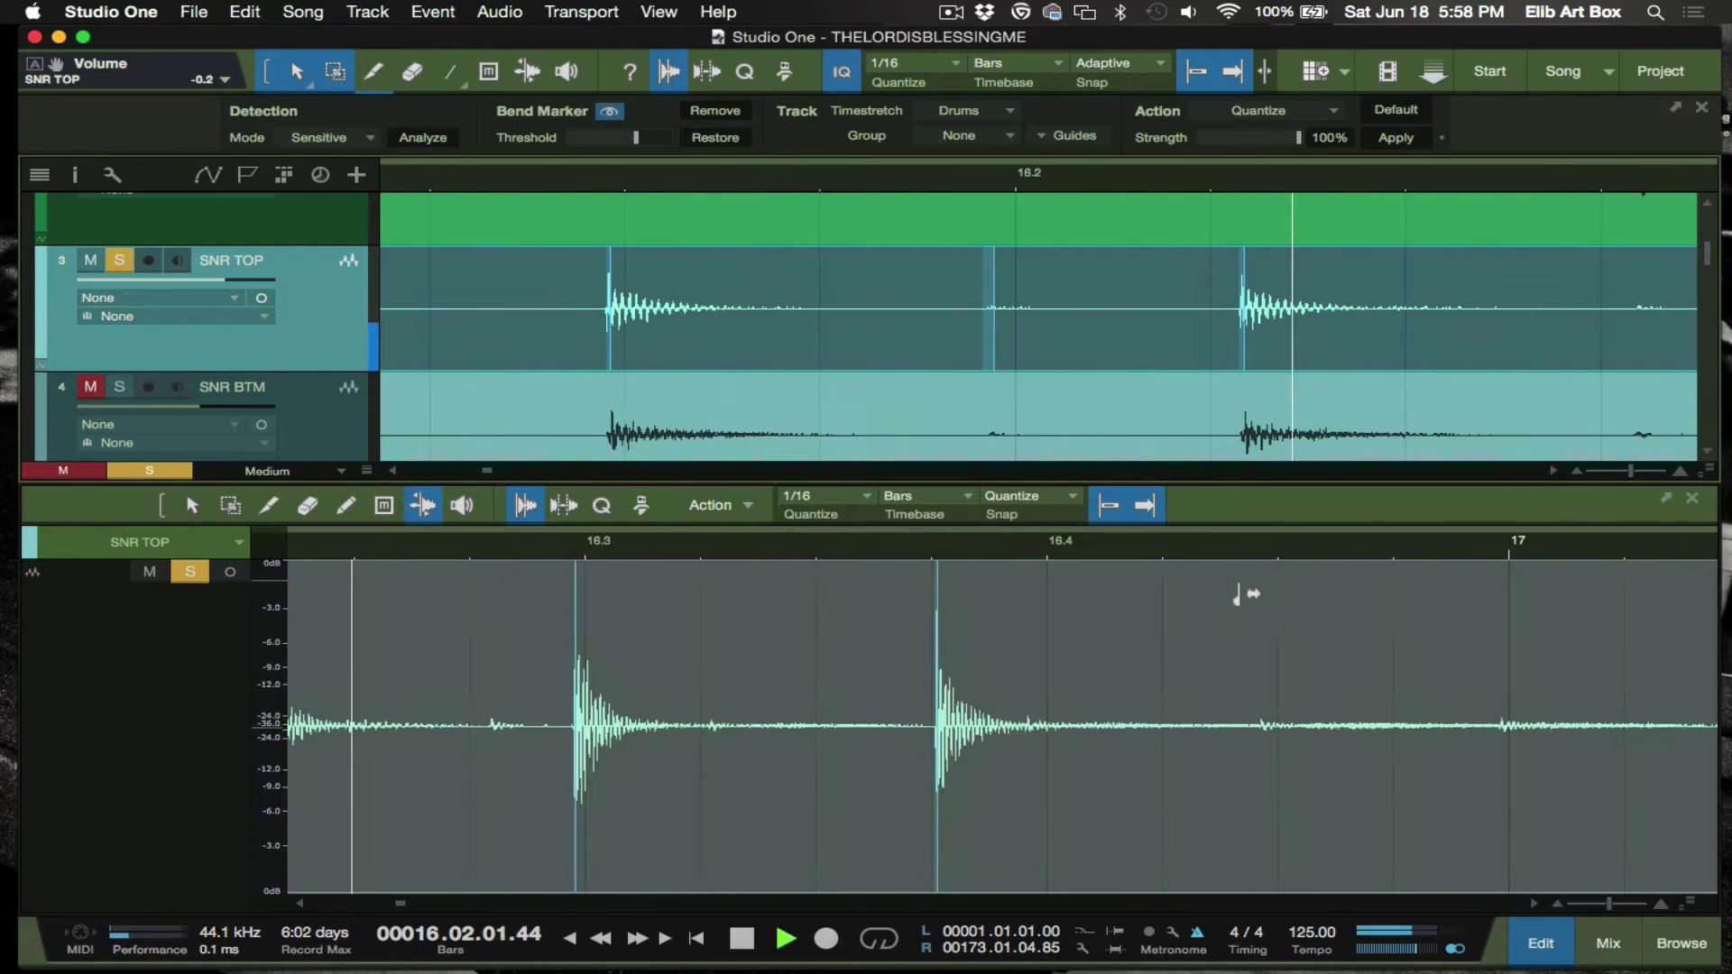
pyautogui.press('space')
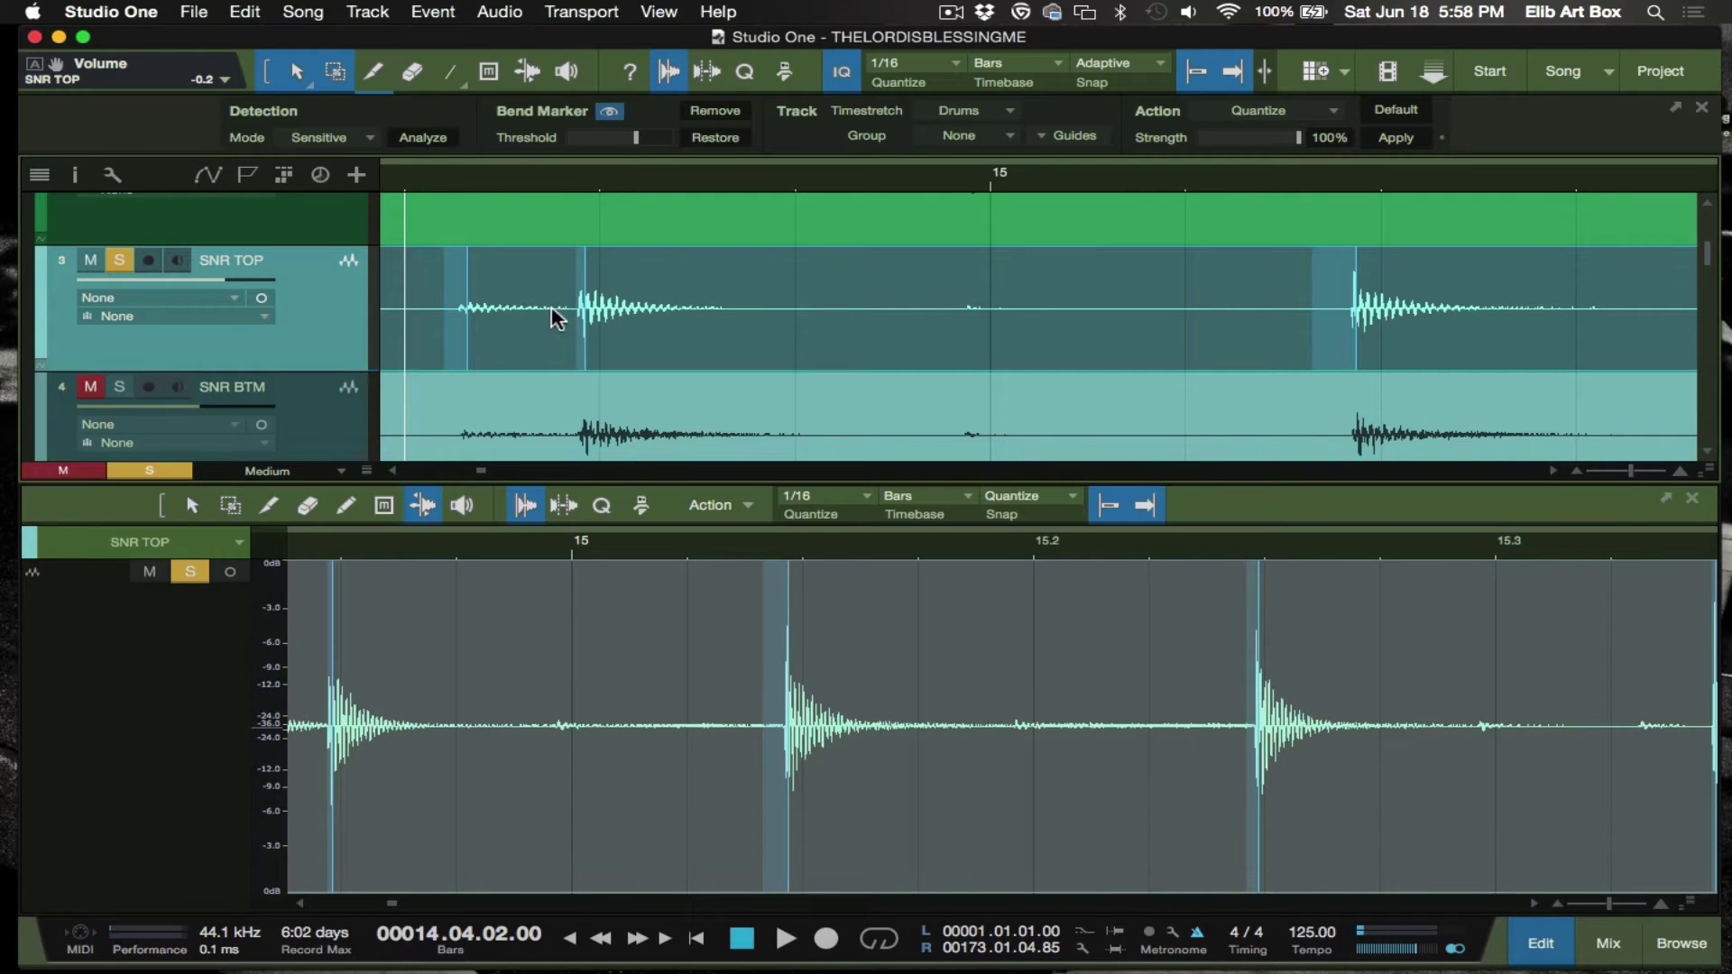
# - Enlarge the SNR TOP track around its snare hits and select the Bend tool
pyautogui.scroll(1, 561, 302)
pyautogui.scroll(2, 561, 302)
pyautogui.scroll(4, 555, 307)
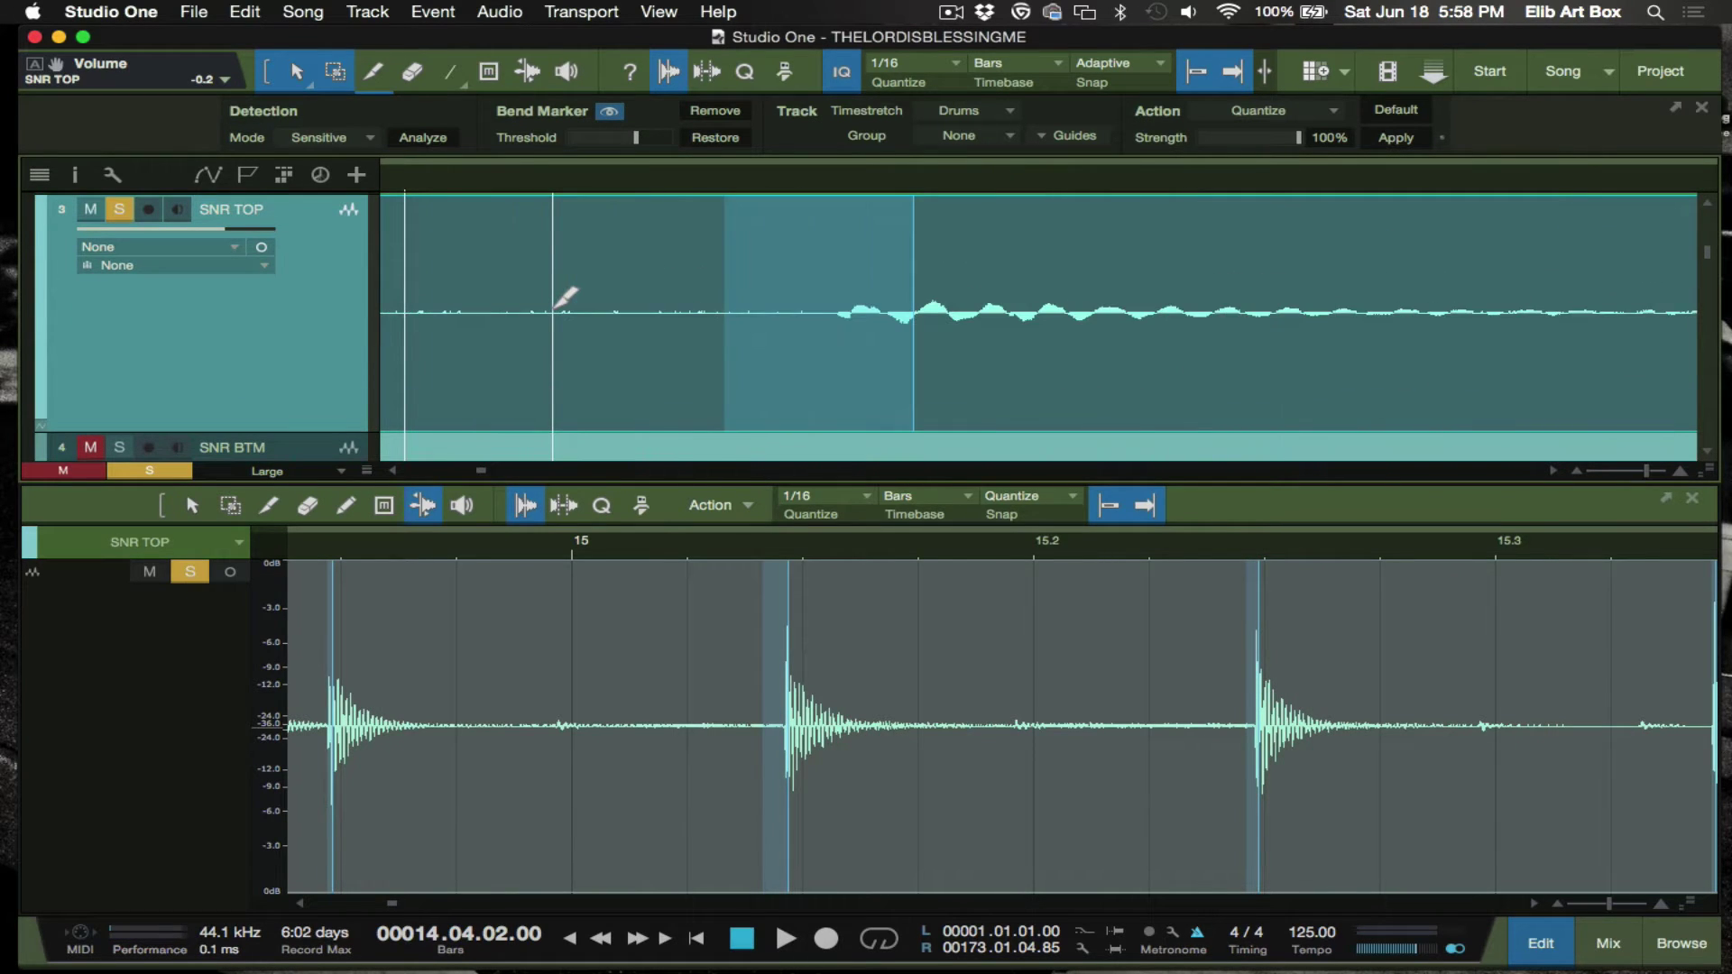
pyautogui.hscroll(3, 553, 311)
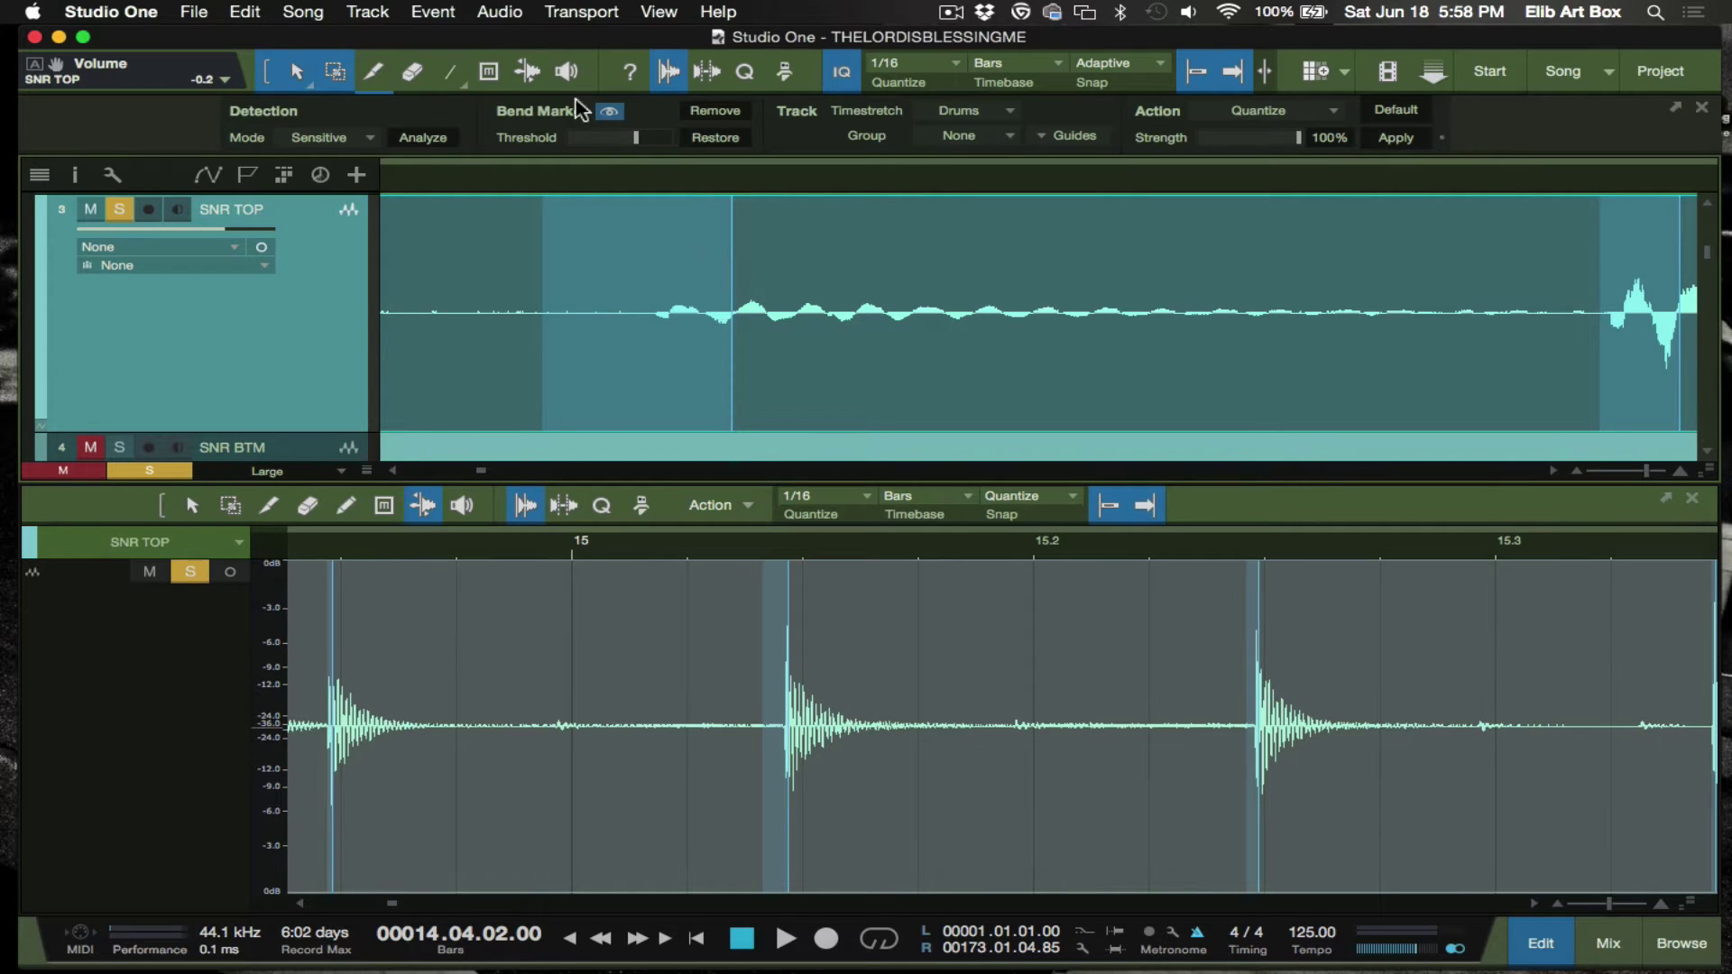
pyautogui.click(528, 72)
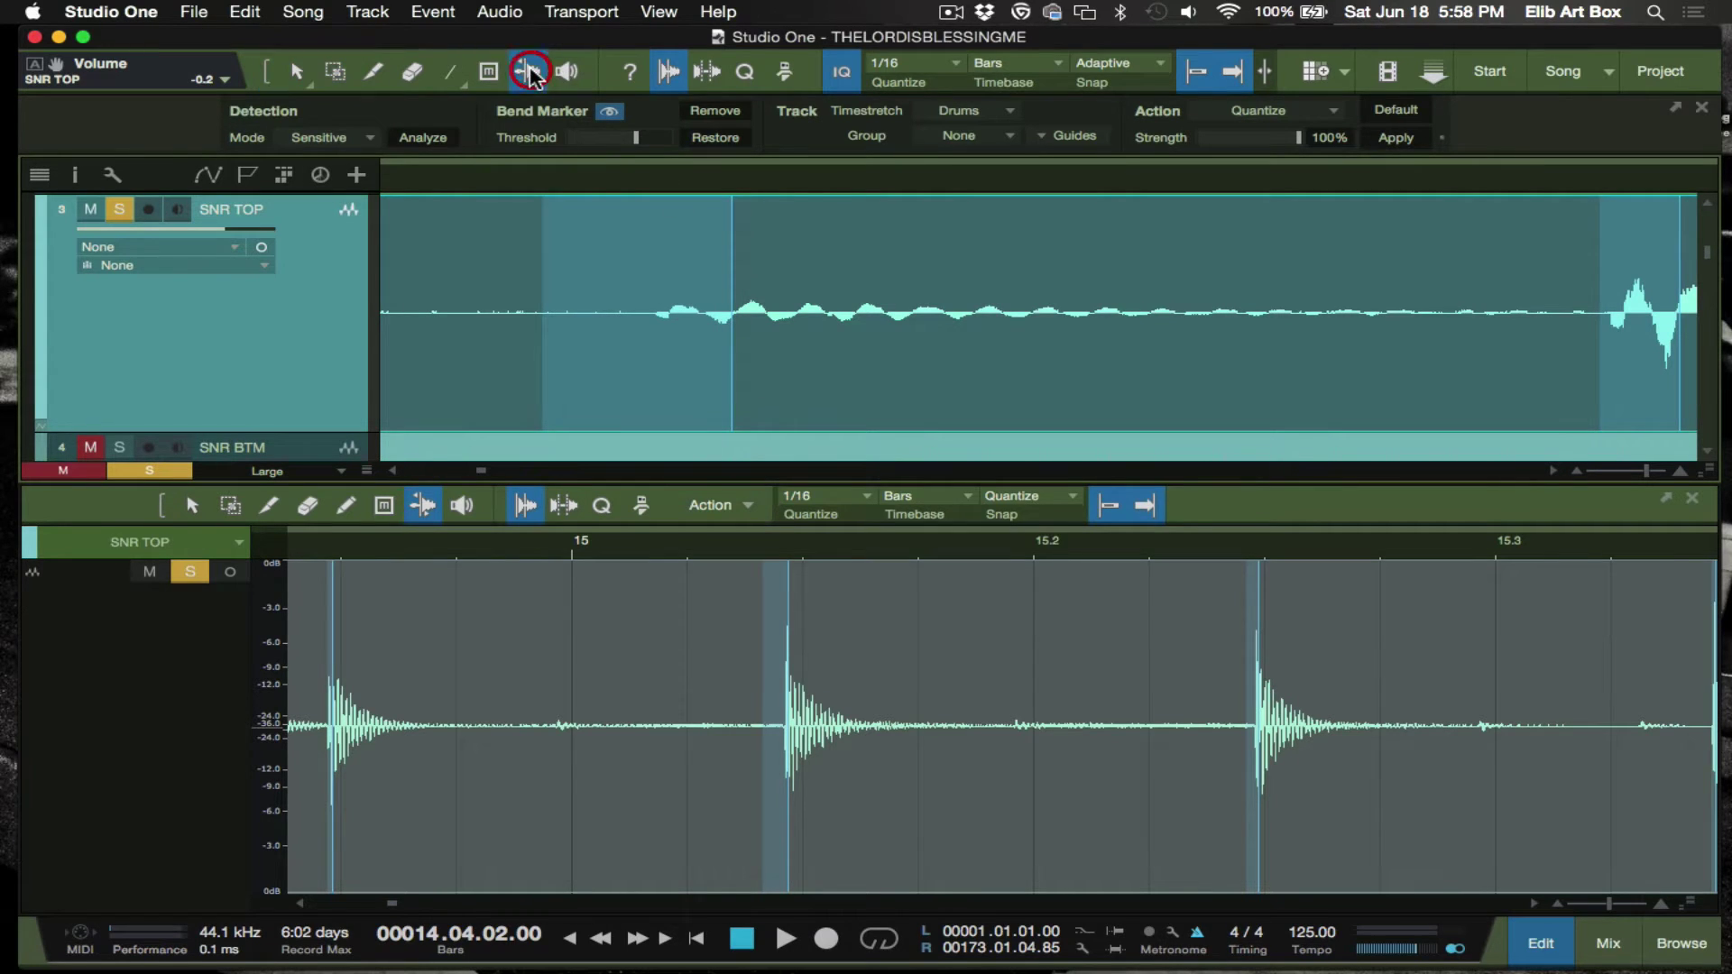
# - Delete the misplaced bend marker and add a new one at the ghost note's onset
pyautogui.click(731, 264)
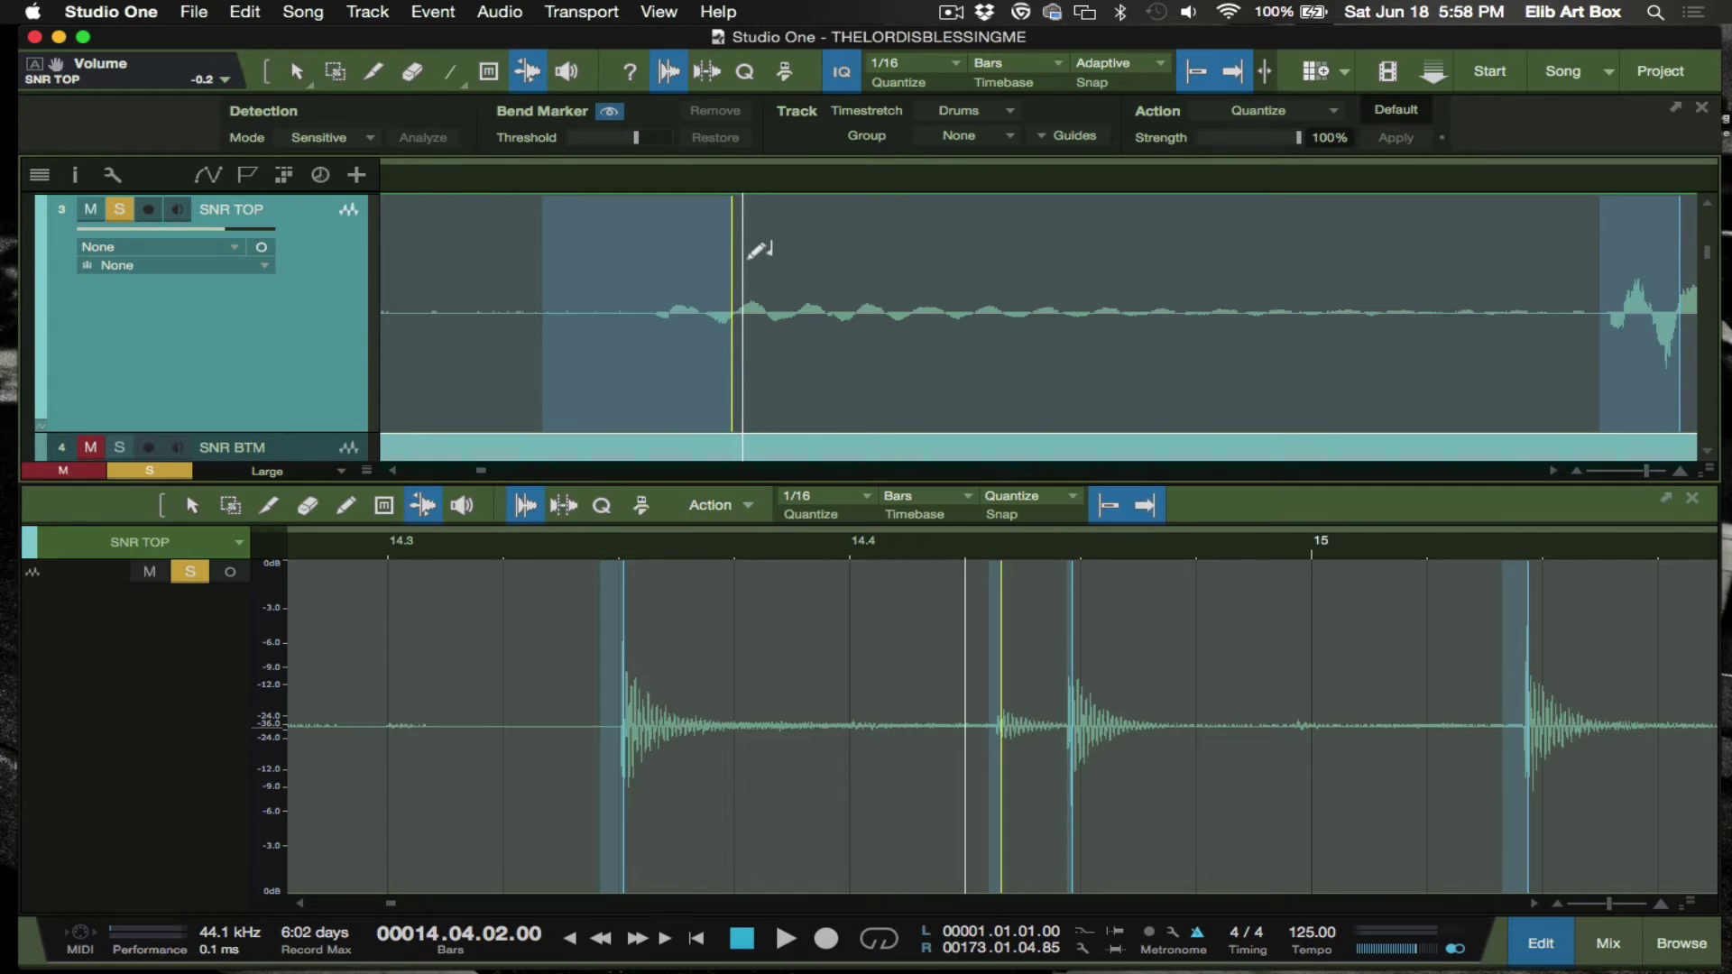
pyautogui.press('Delete')
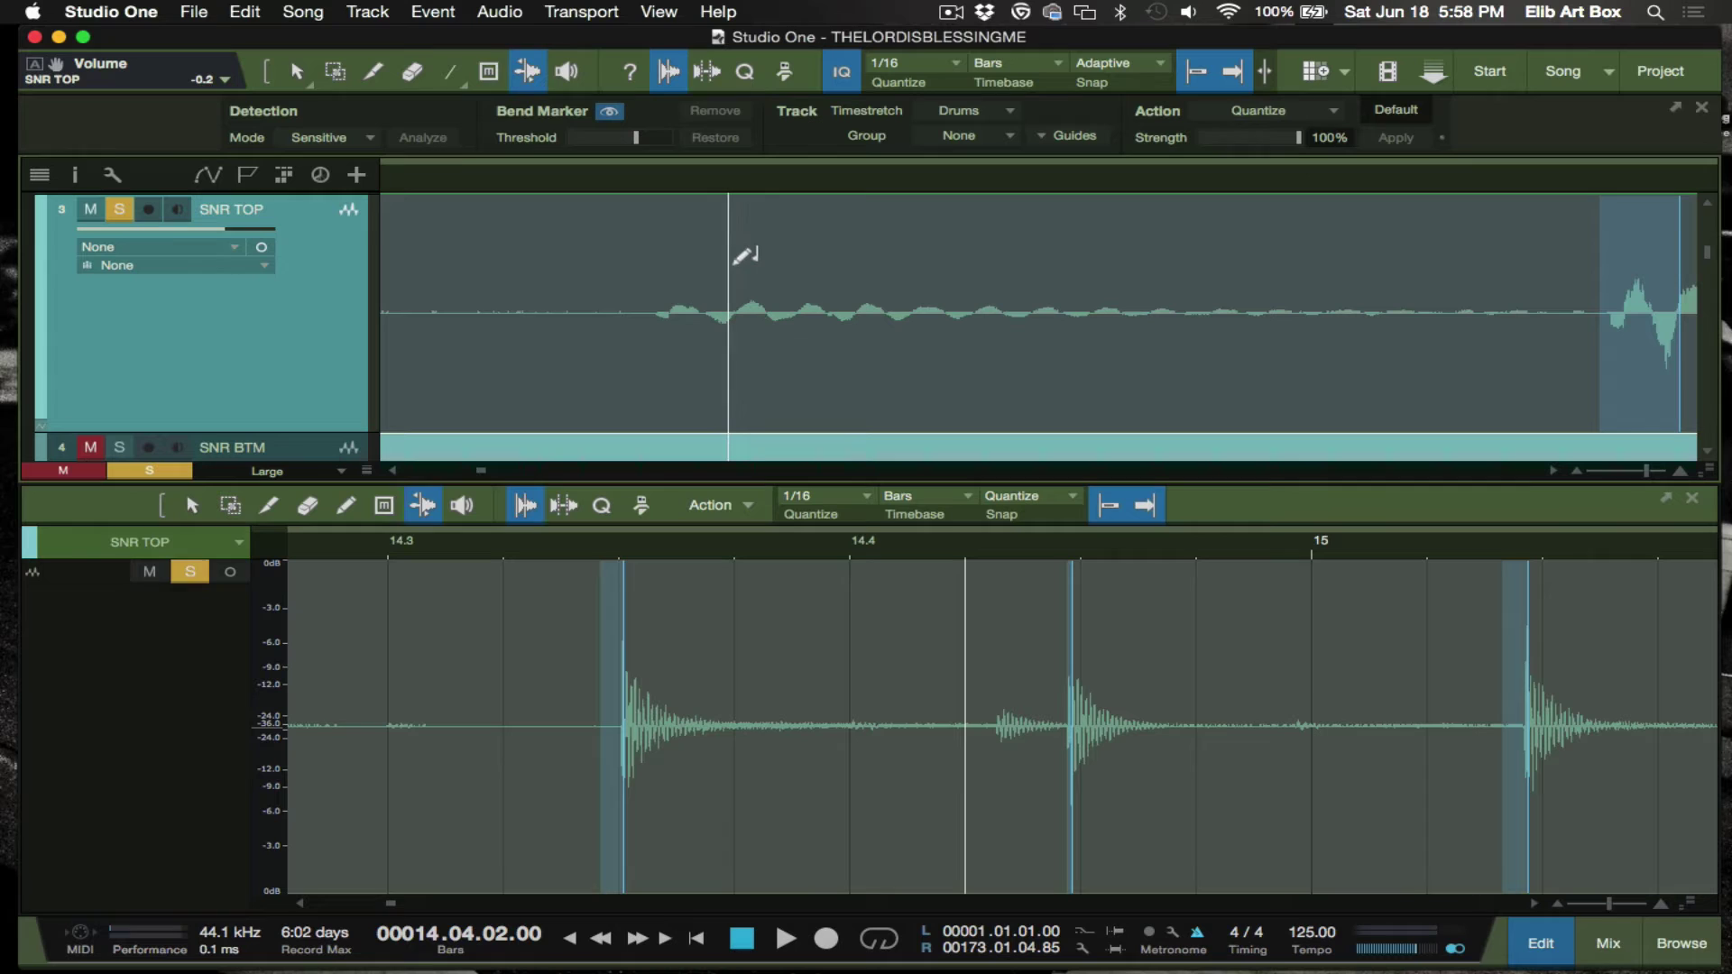
pyautogui.click(729, 264)
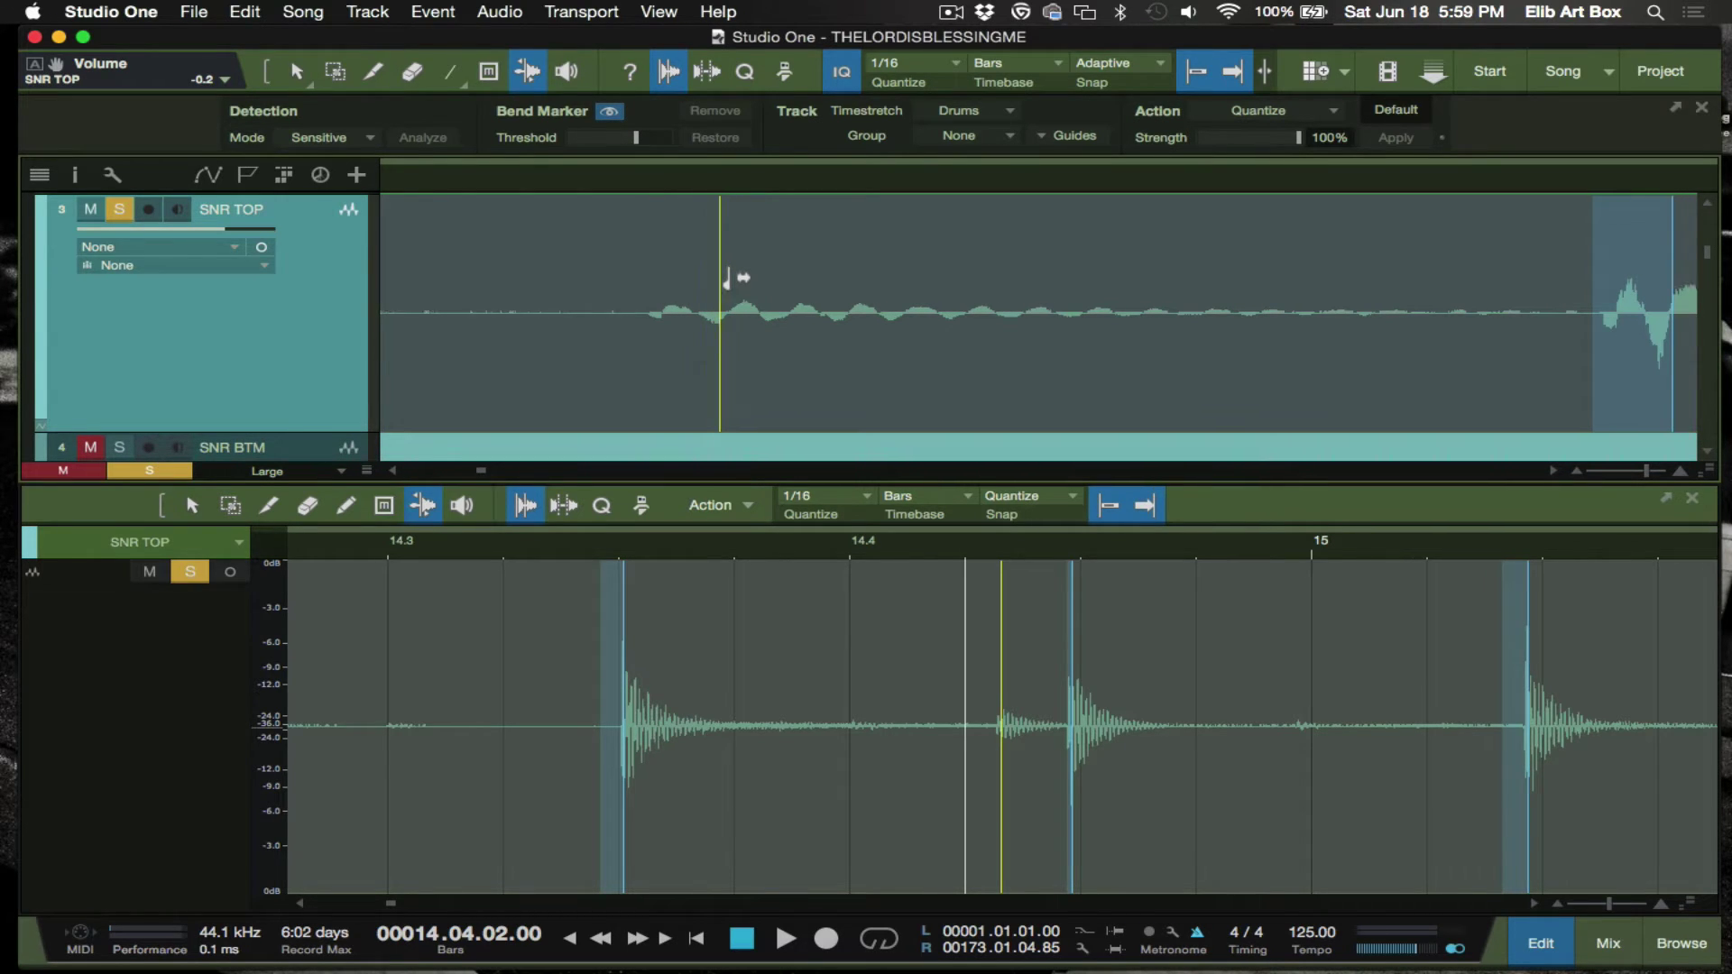
pyautogui.hscroll(3, 727, 280)
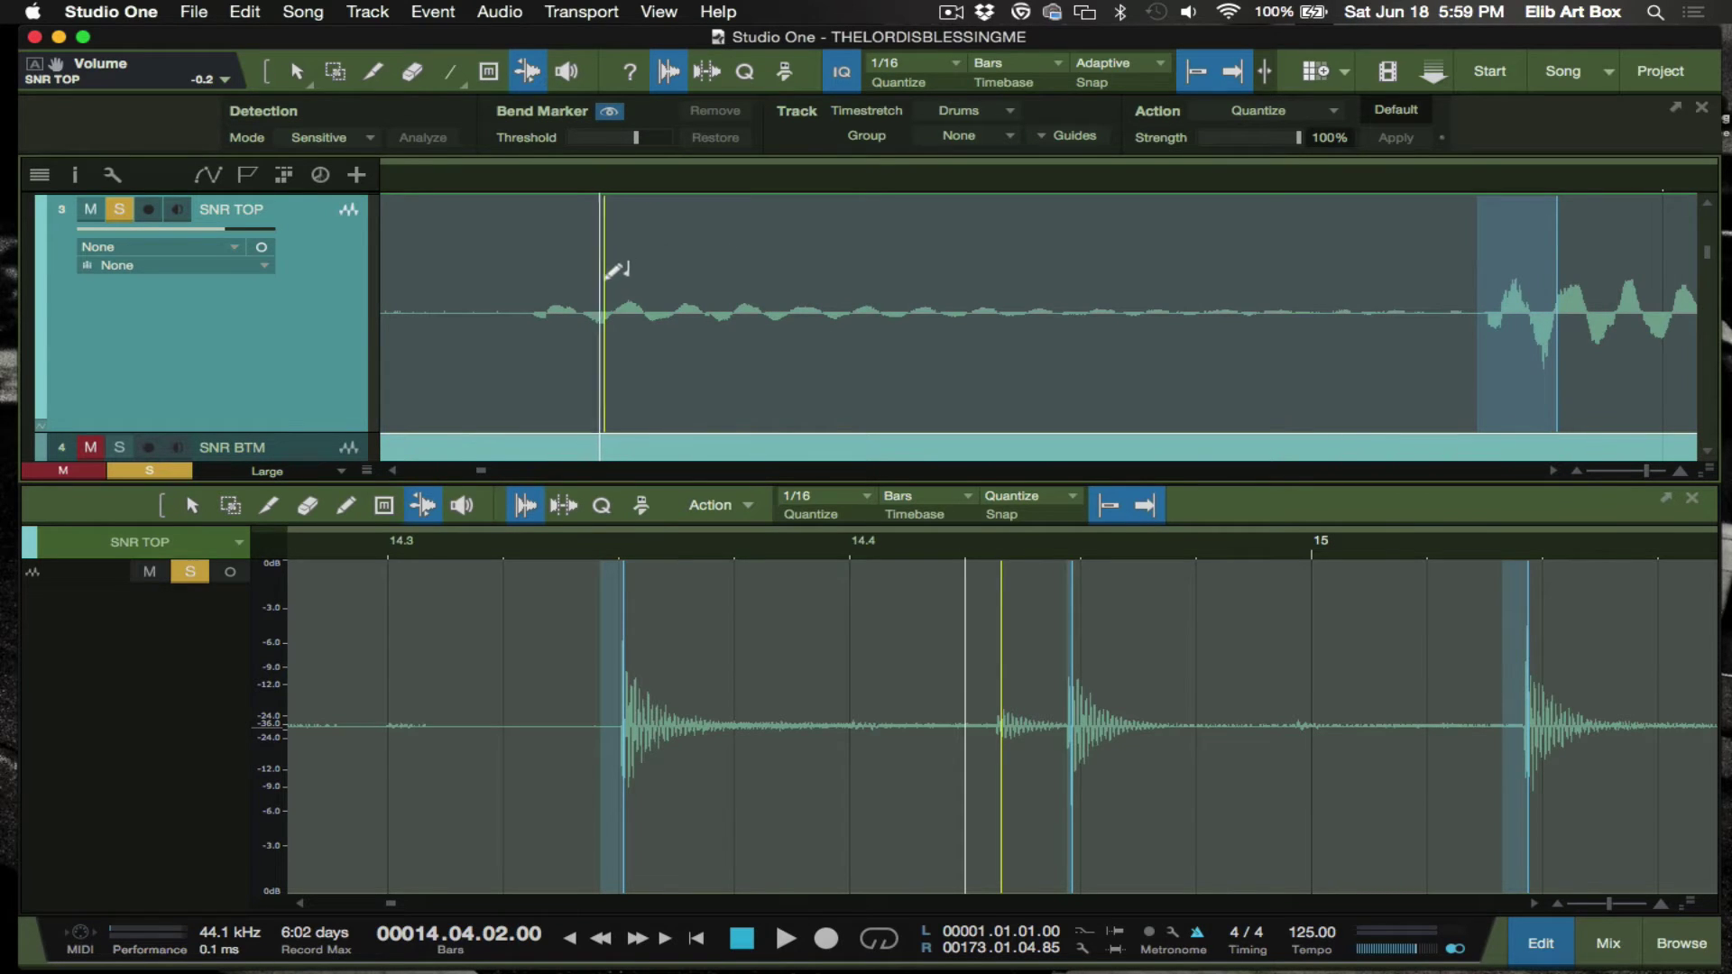
# - Try dragging SNR TOP bend markers later, undo each stretch, and restore normal track height
pyautogui.moveTo(603, 287)
pyautogui.mouseDown()
pyautogui.moveTo(1200, 291)
pyautogui.moveTo(683, 295)
pyautogui.moveTo(812, 295)
pyautogui.moveTo(757, 295)
pyautogui.mouseUp()
pyautogui.press('super+z')
pyautogui.hscroll(10, 837, 343)
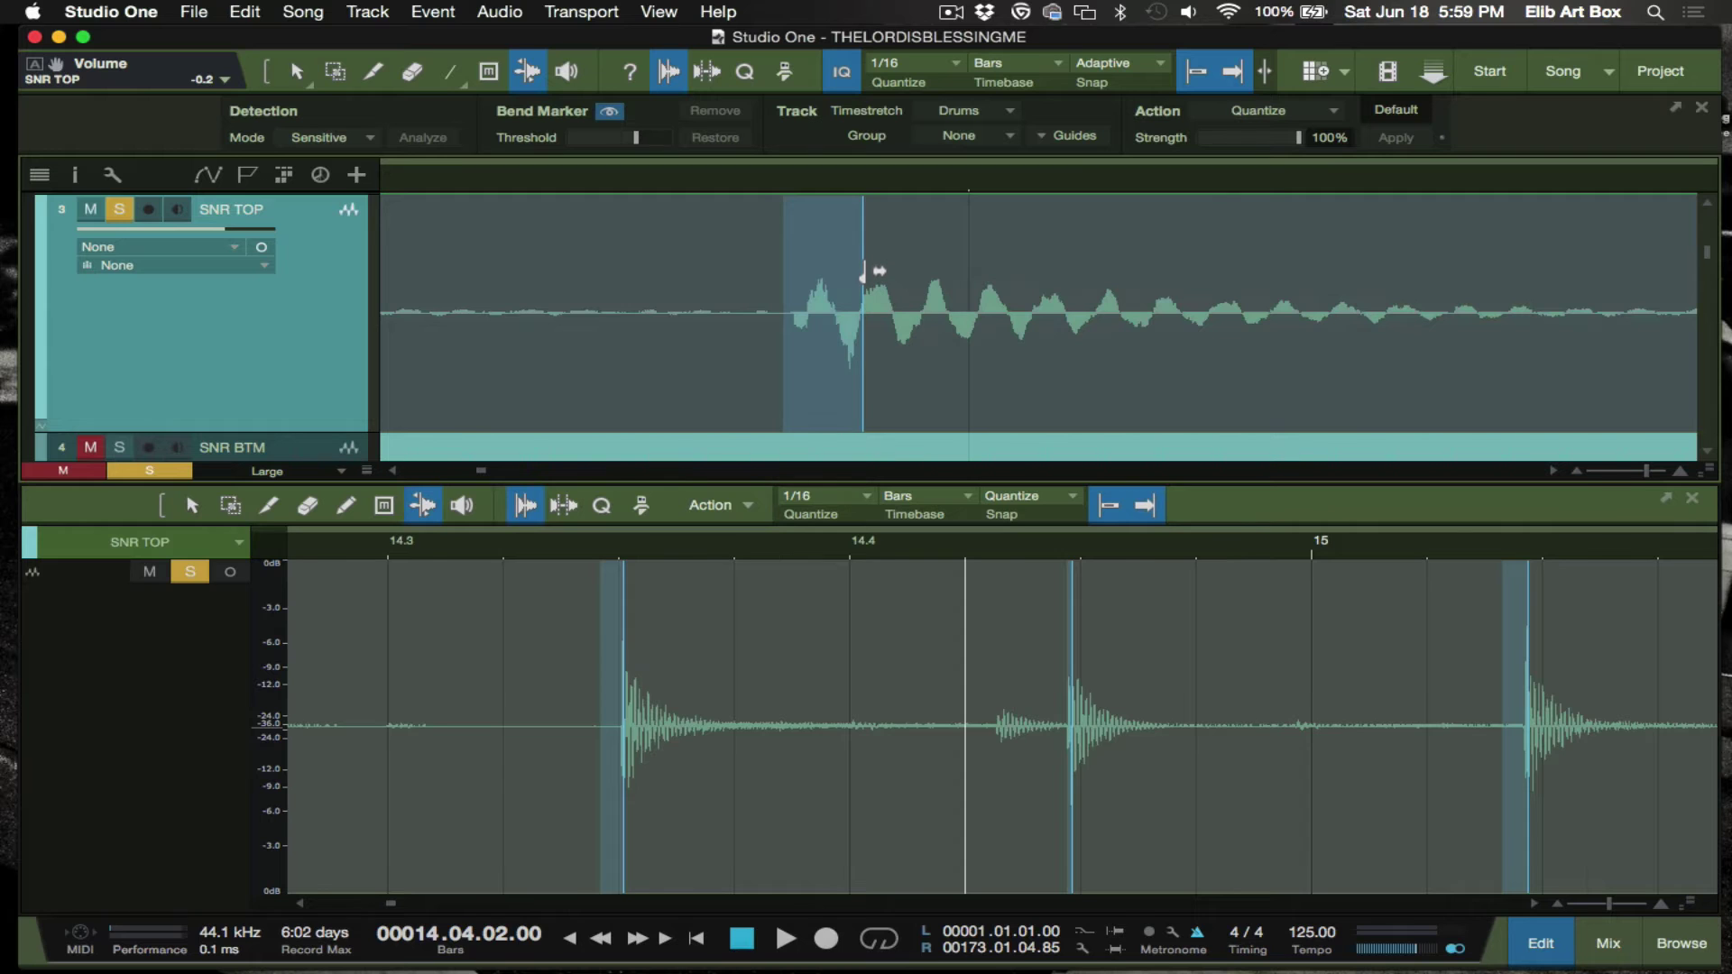
pyautogui.moveTo(863, 272); pyautogui.dragTo(944, 271)
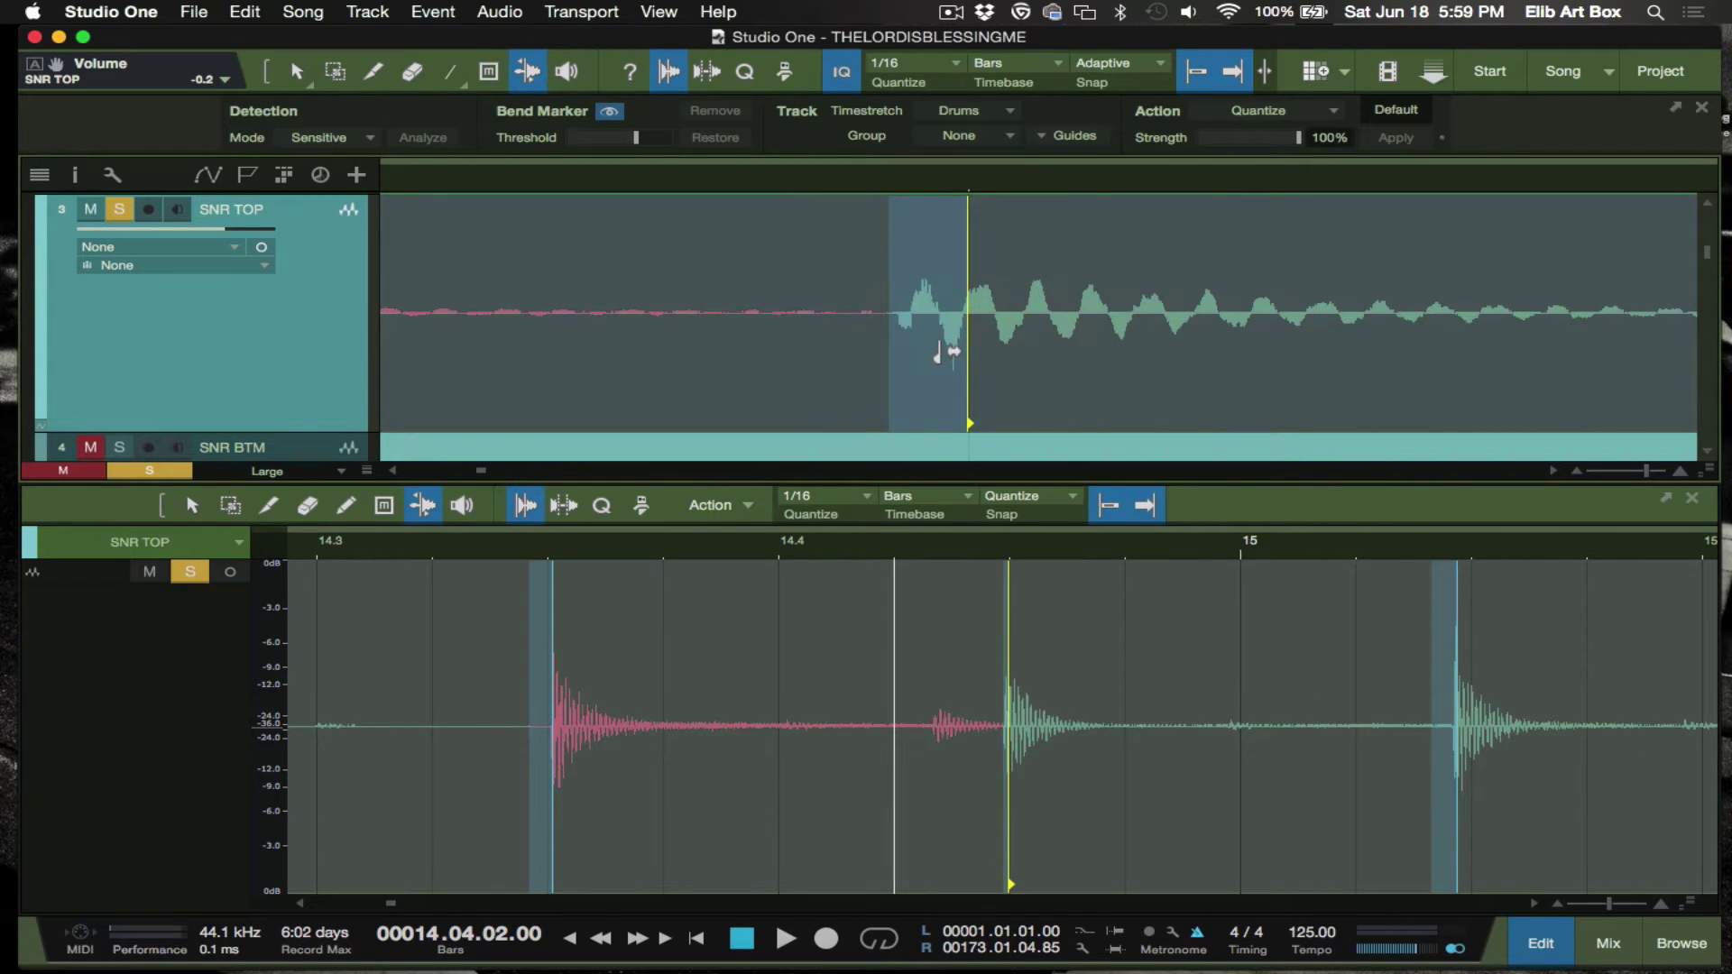
pyautogui.hscroll(5, 1109, 650)
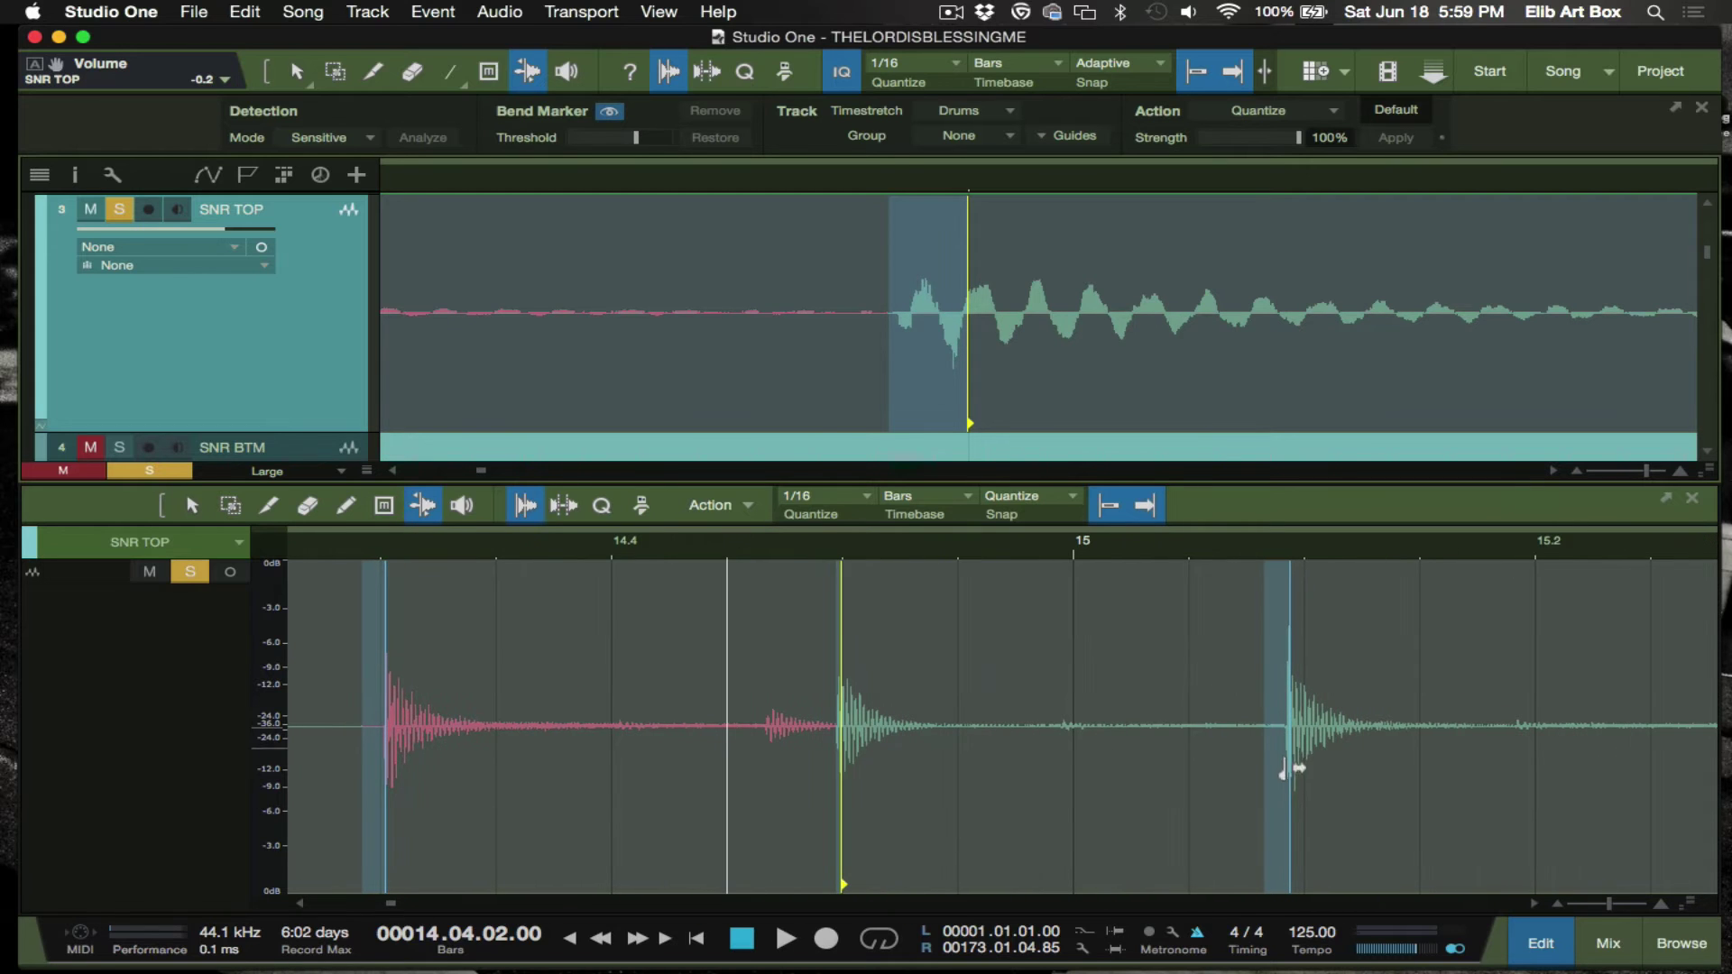
pyautogui.moveTo(1292, 736); pyautogui.dragTo(1306, 738)
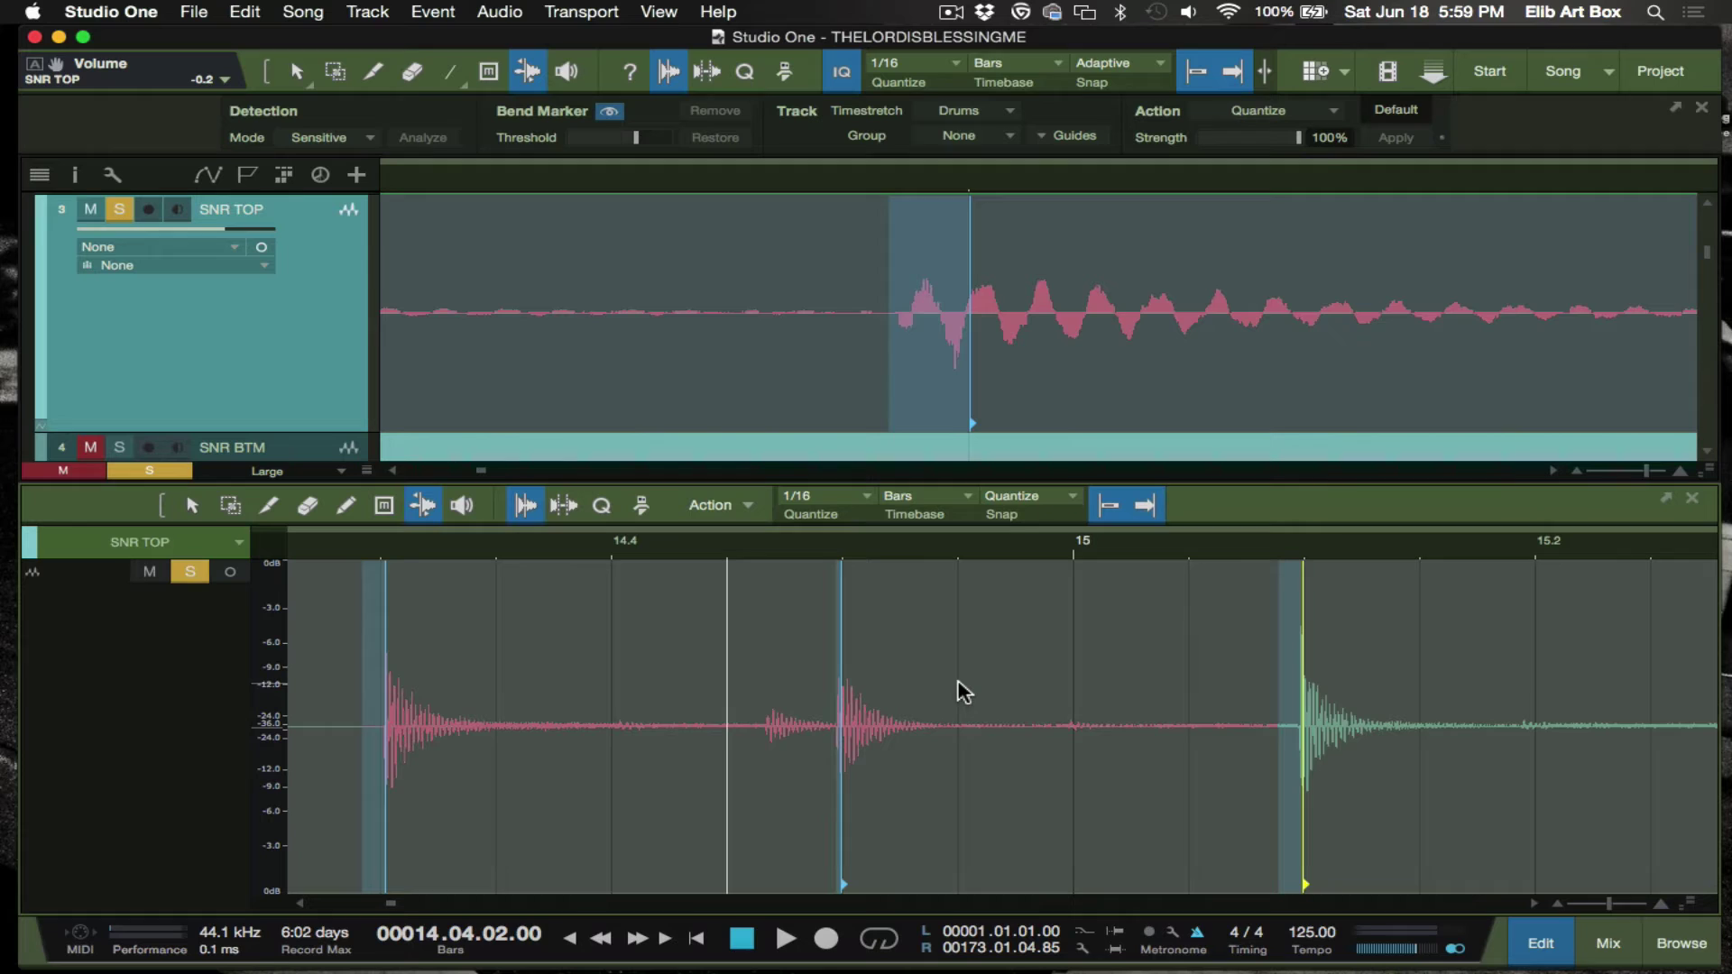
pyautogui.press('super+z')
pyautogui.press('super+z')
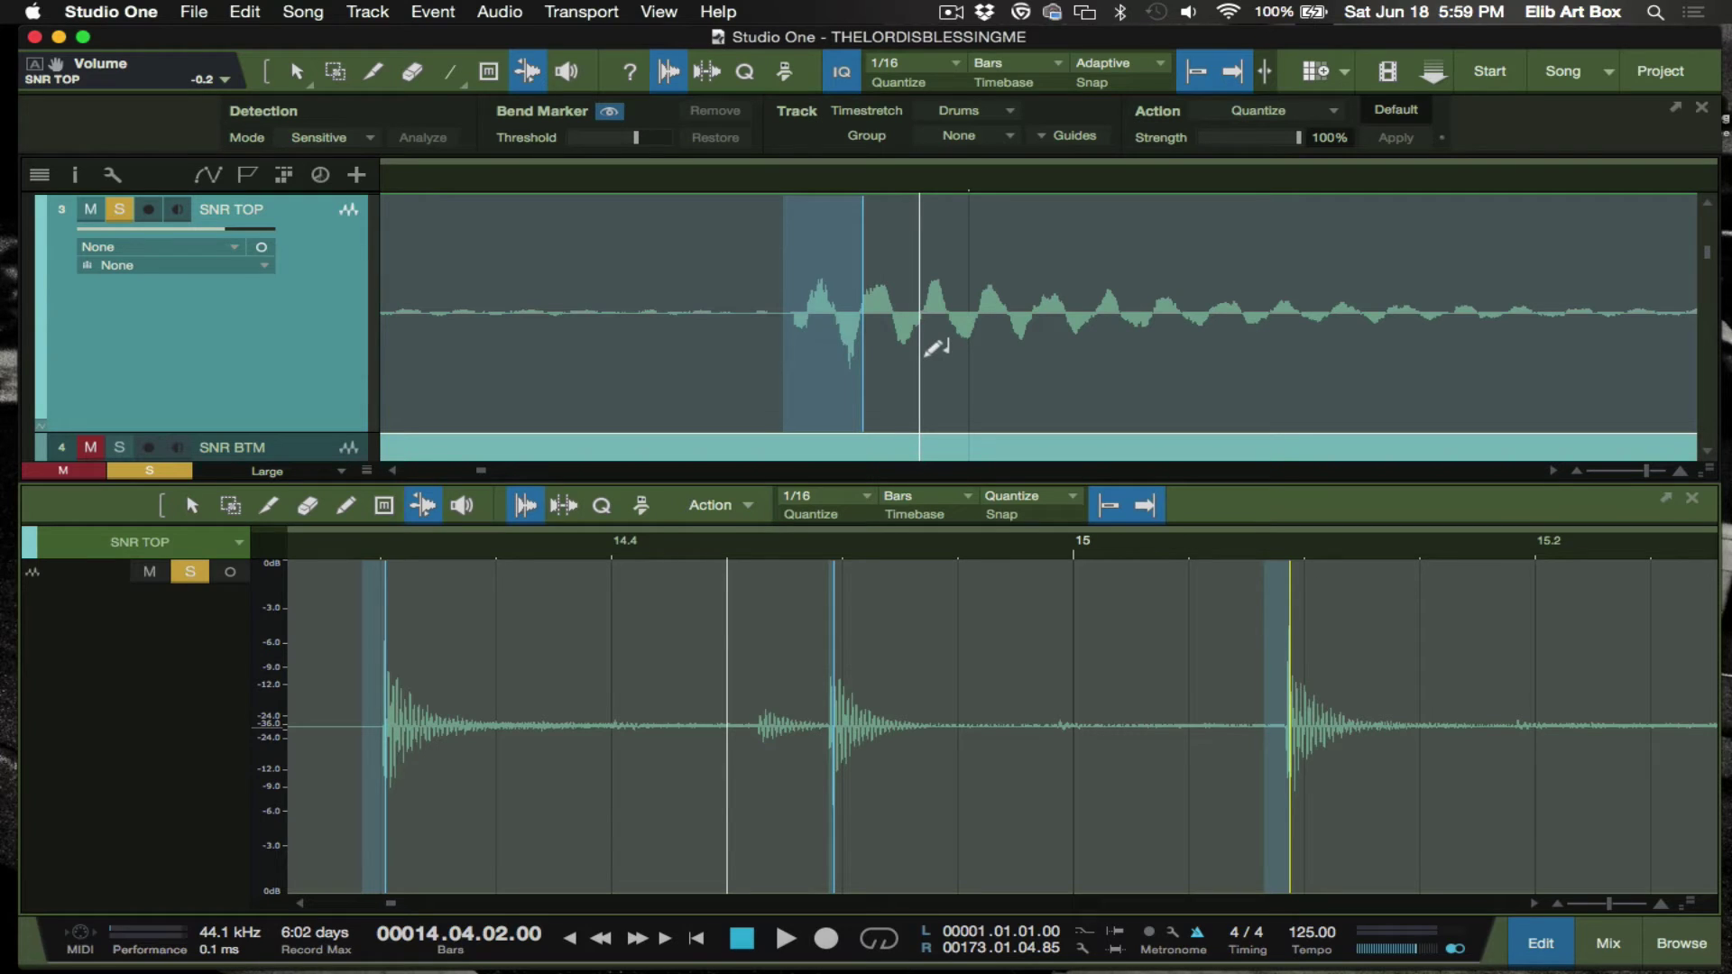
pyautogui.scroll(-4, 920, 361)
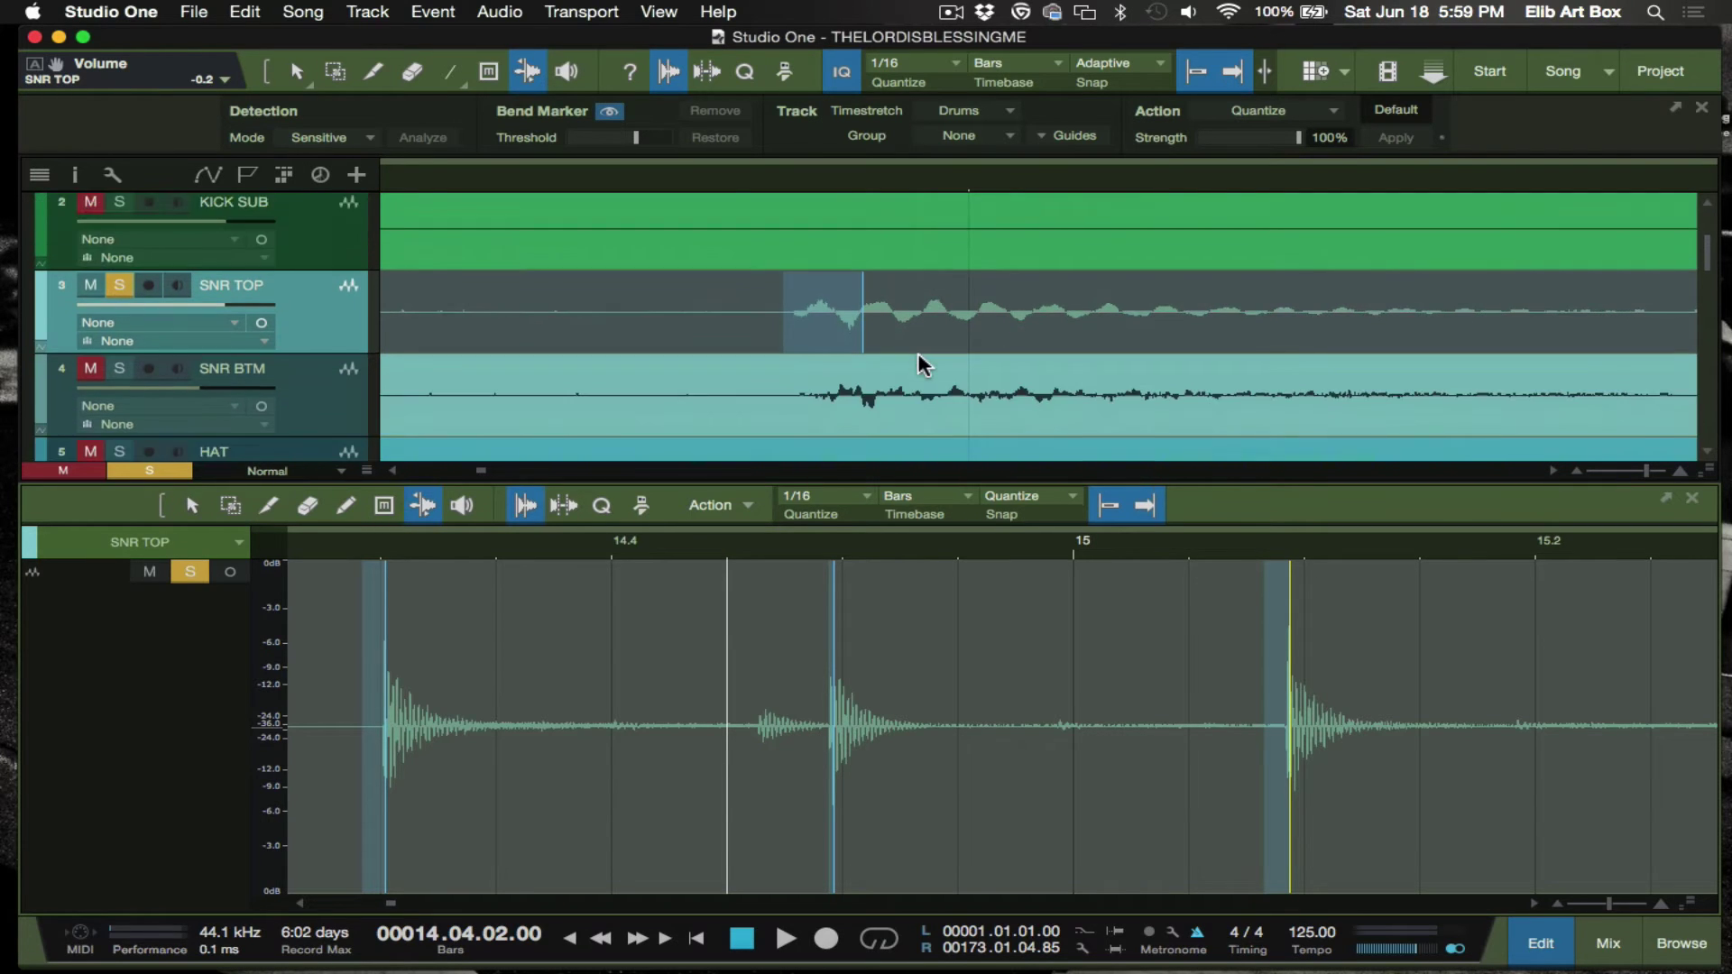
pyautogui.scroll(-1, 920, 361)
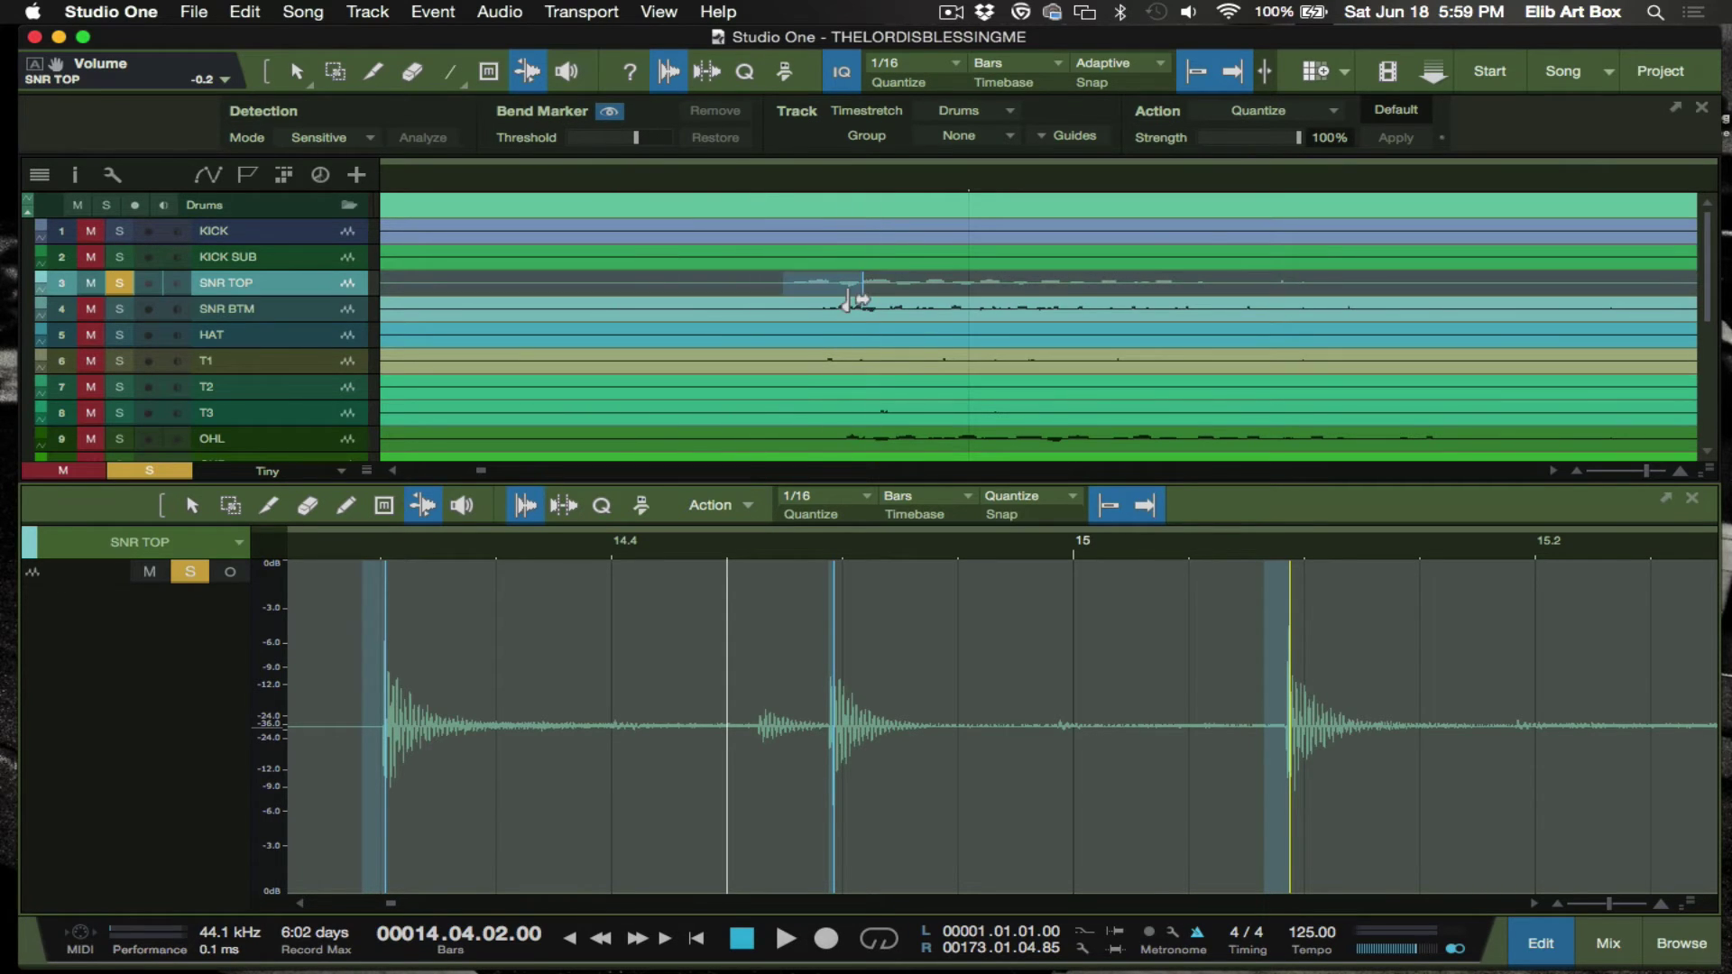
pyautogui.scroll(-5, 848, 300)
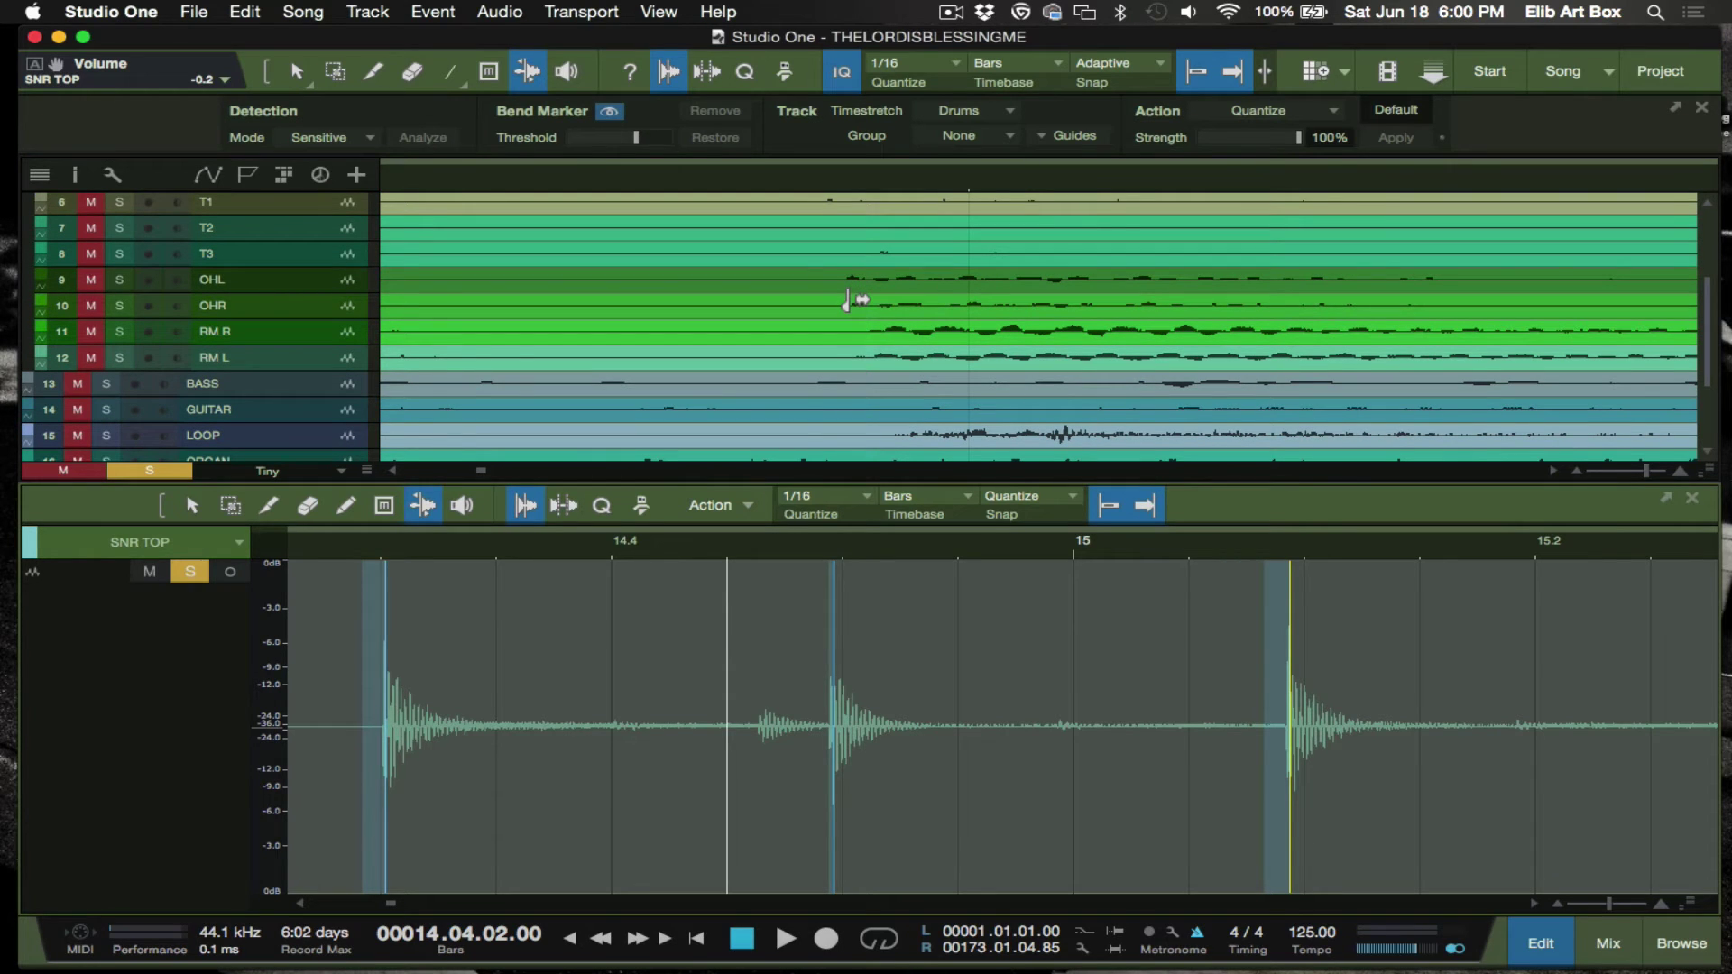
pyautogui.scroll(5, 866, 271)
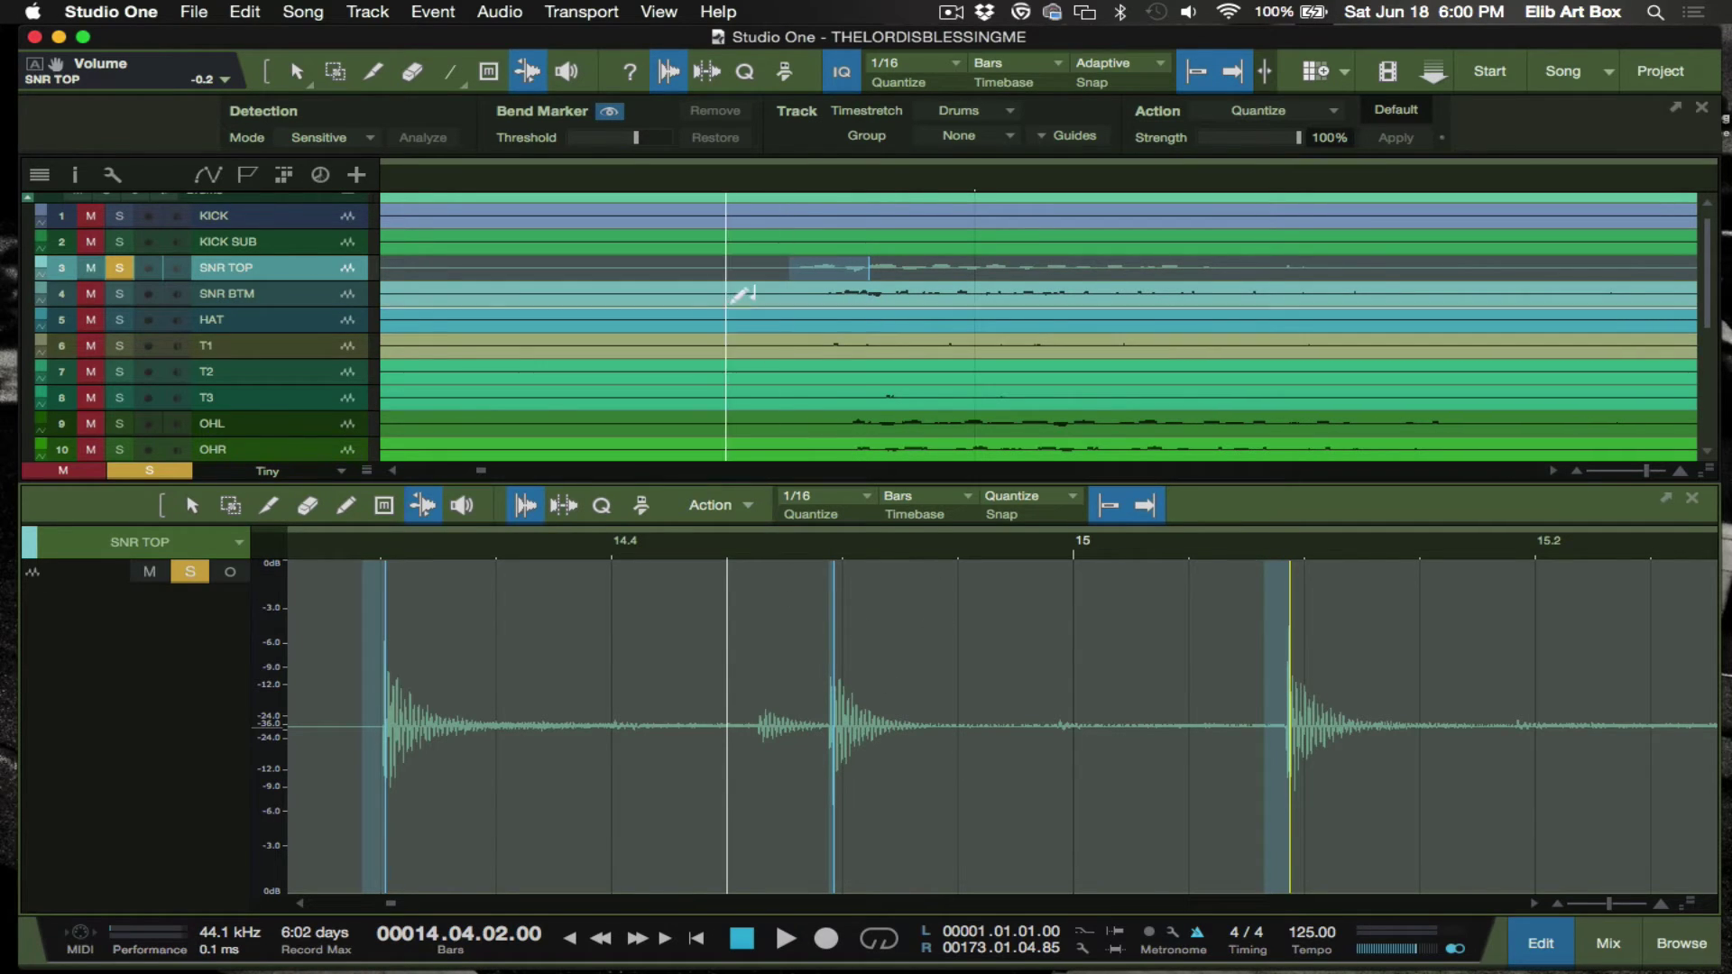
pyautogui.click(289, 281)
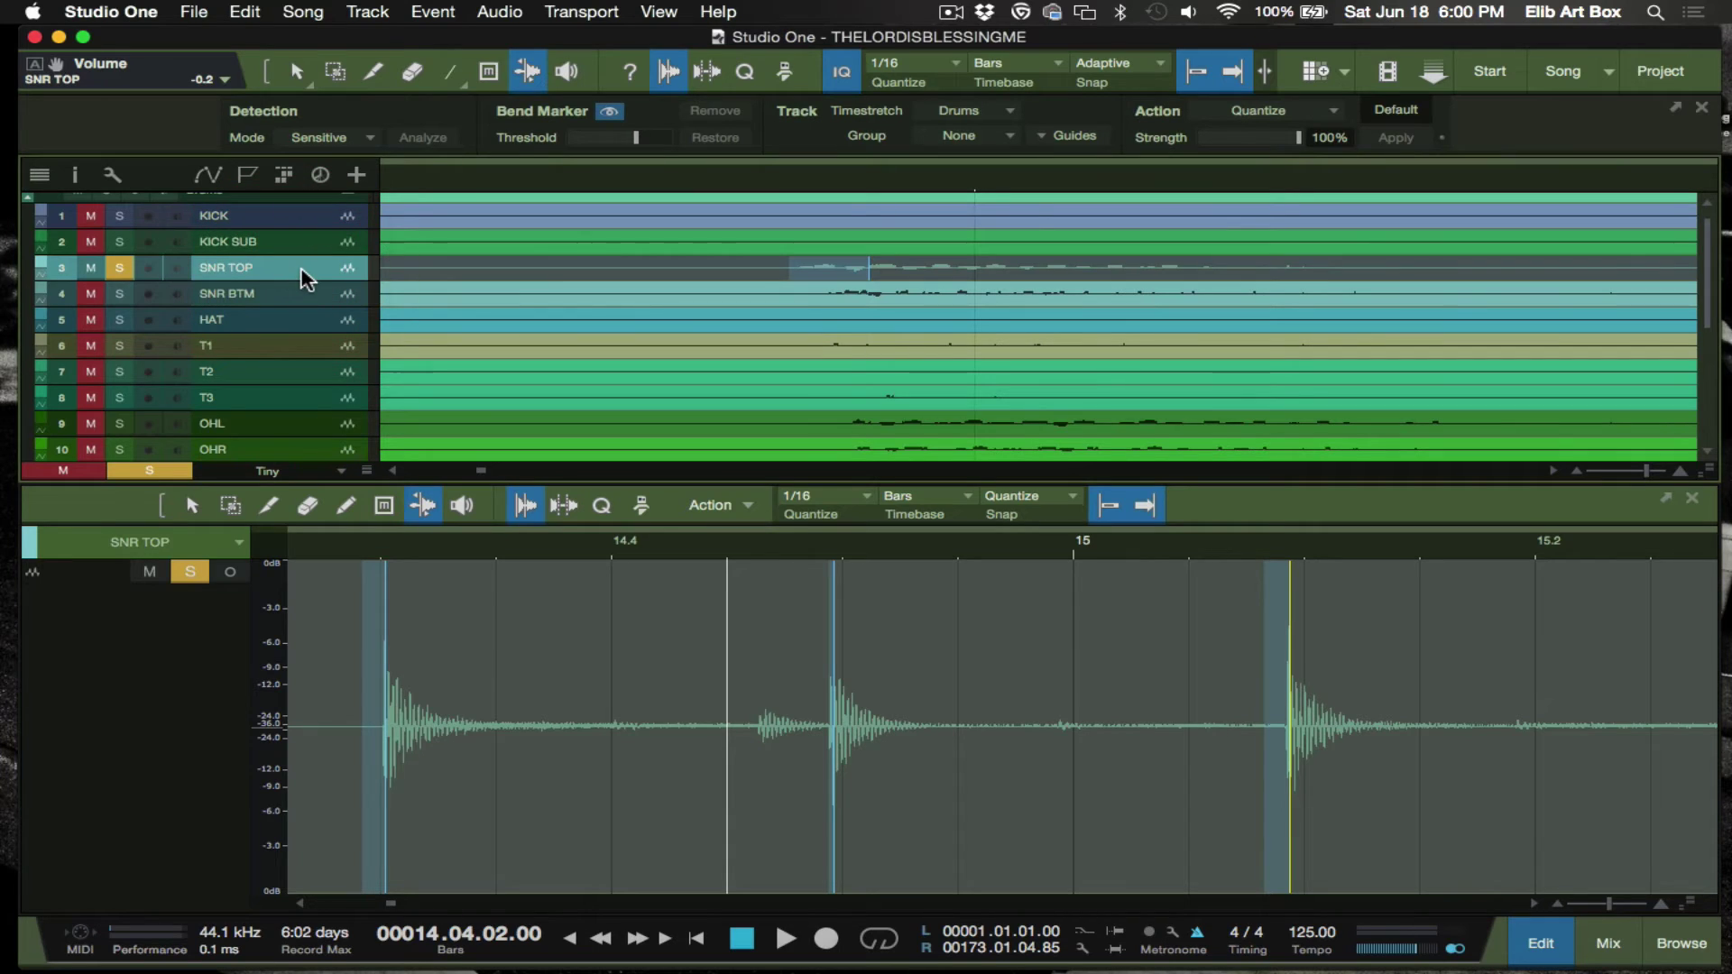
pyautogui.click(307, 278)
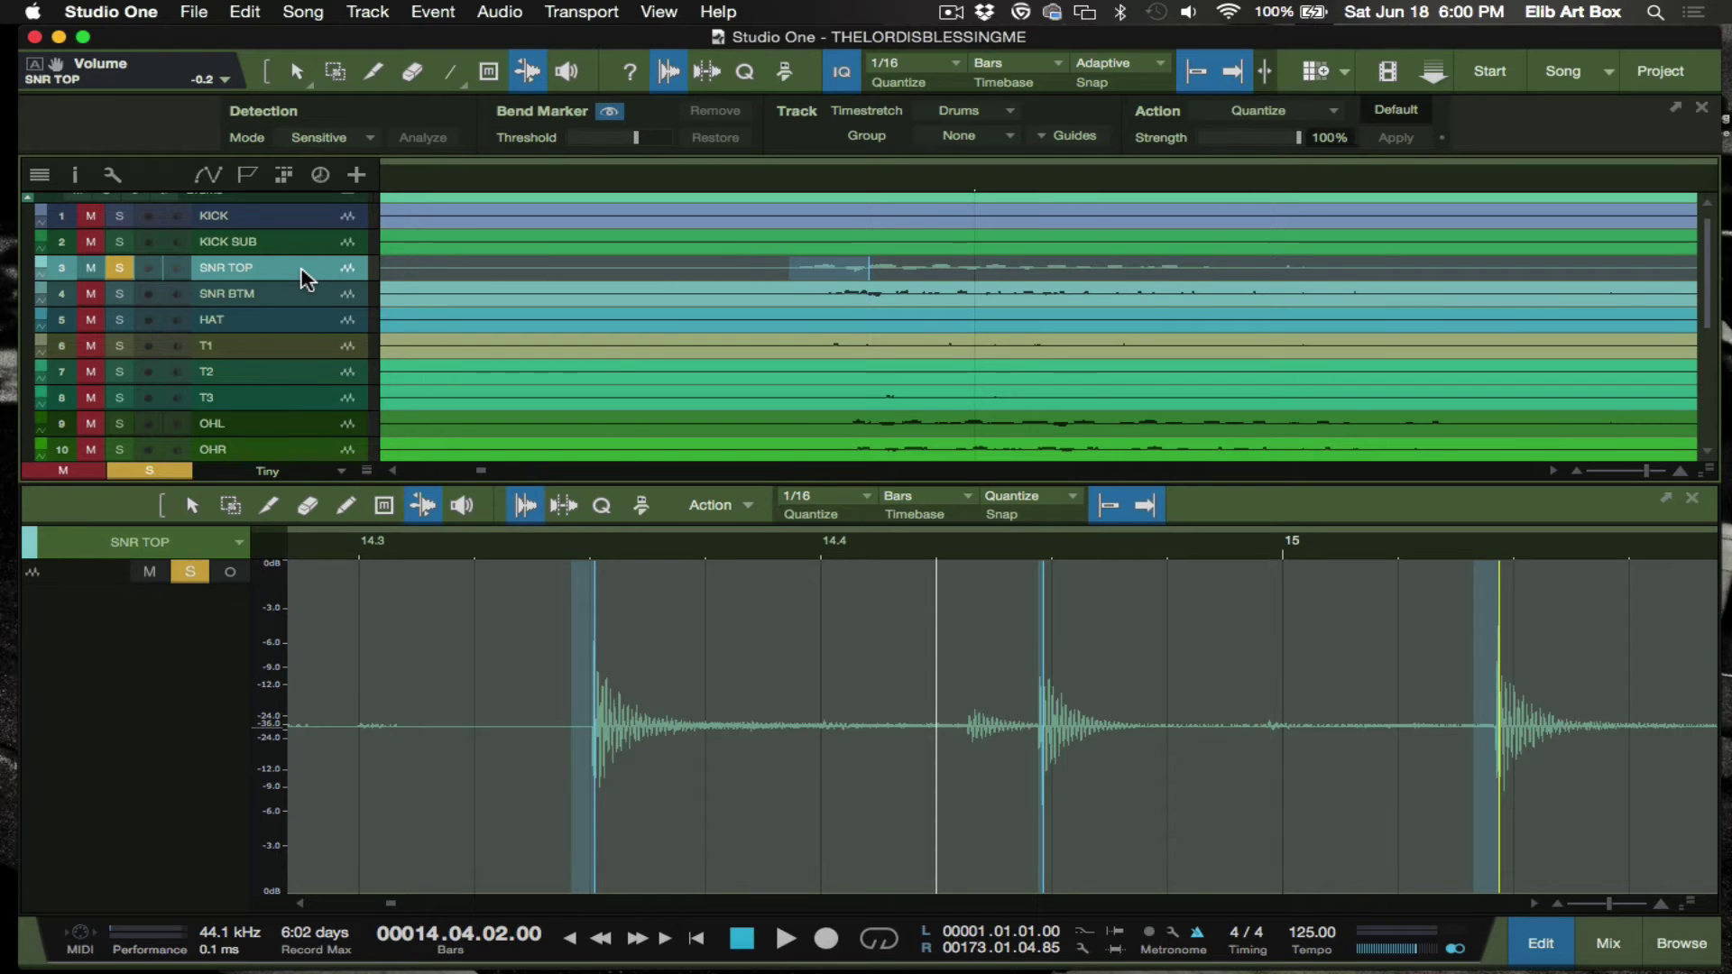
# - Add an instrument track named 'SNR REPlace' below SNR TOP
pyautogui.press('t')
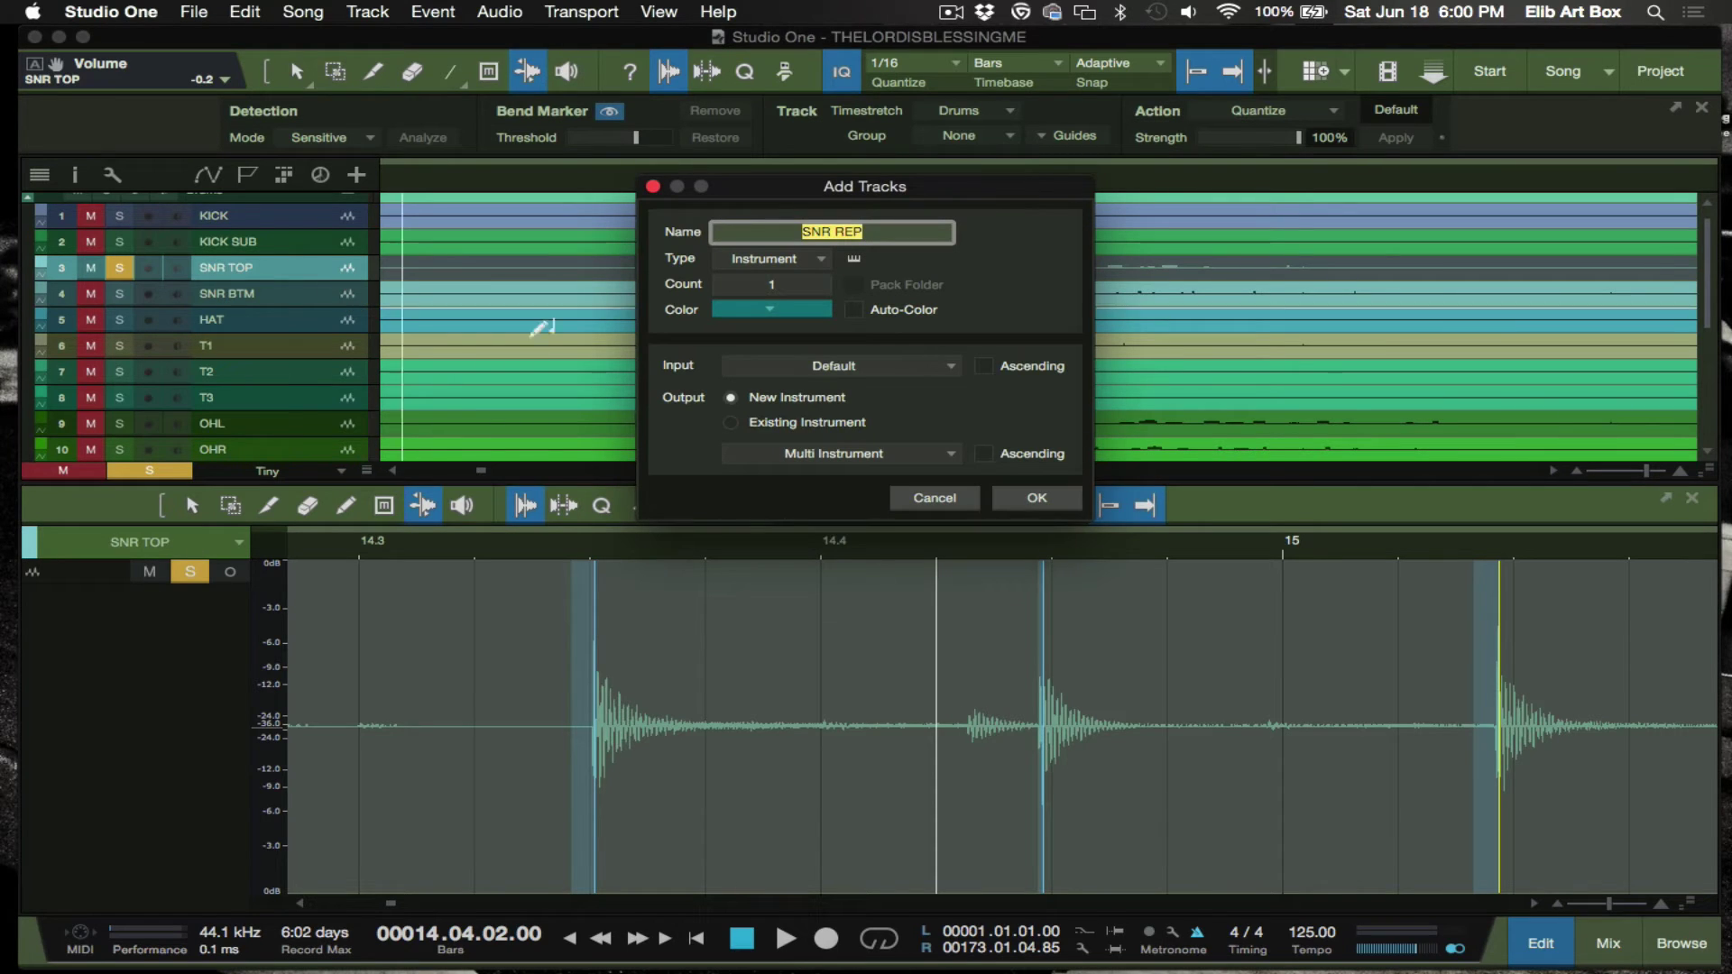
pyautogui.click(876, 233)
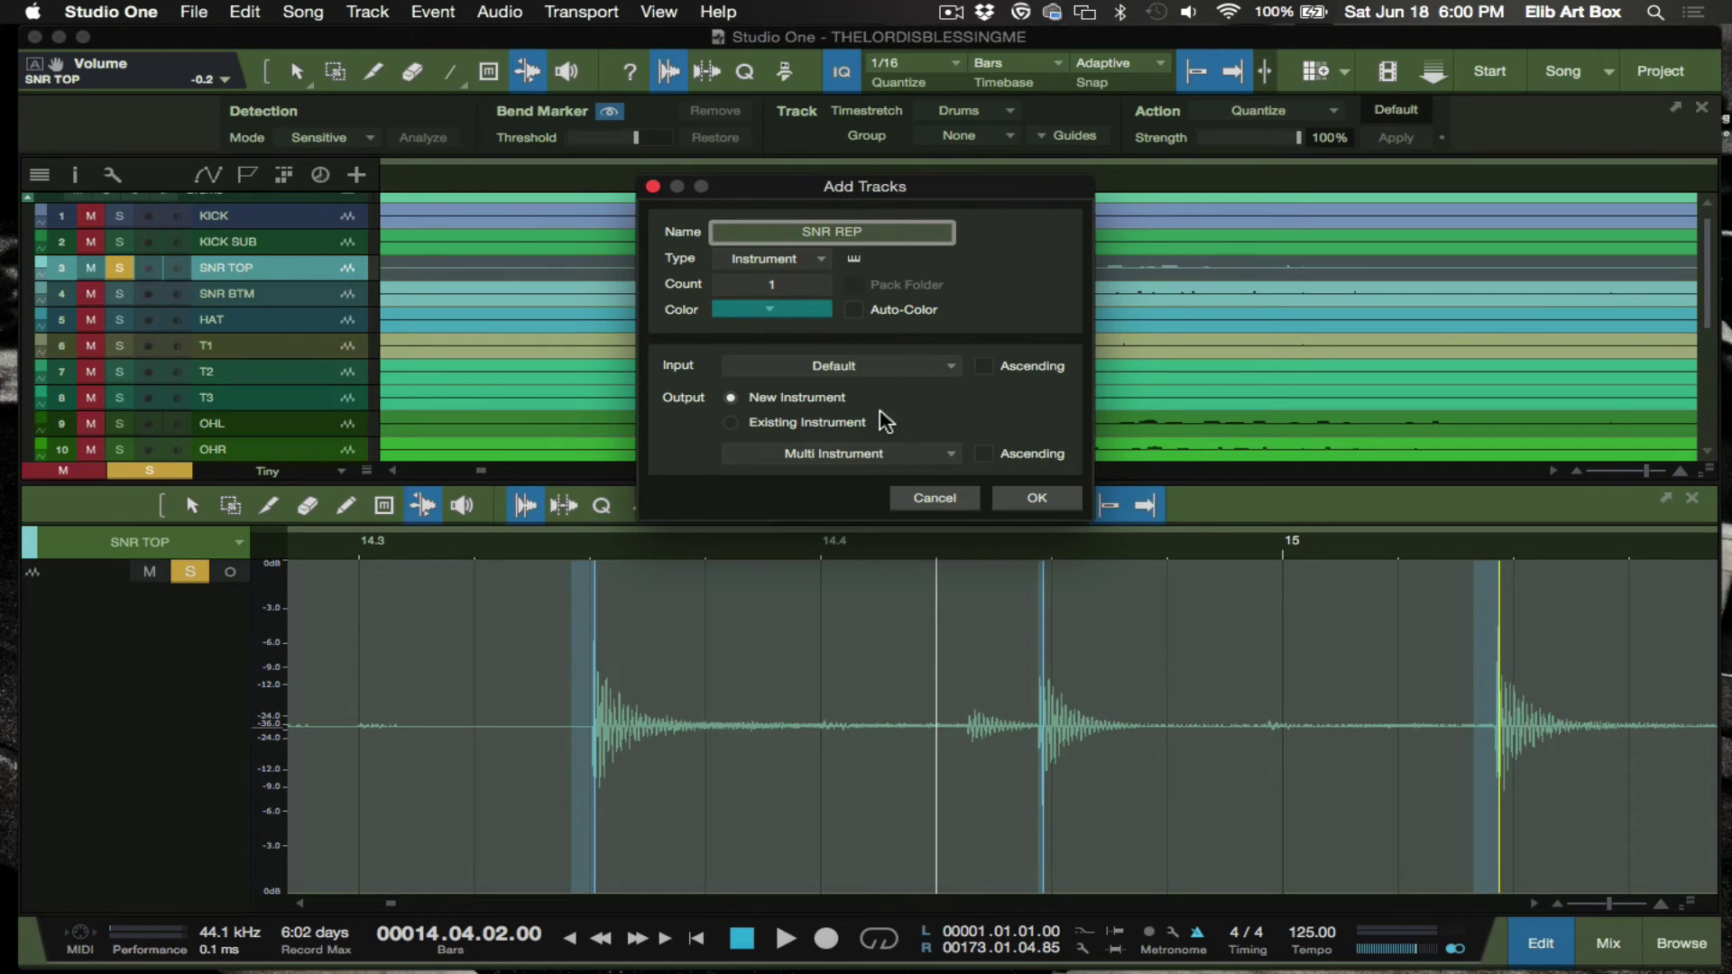
pyautogui.write('lace')
pyautogui.click(1037, 498)
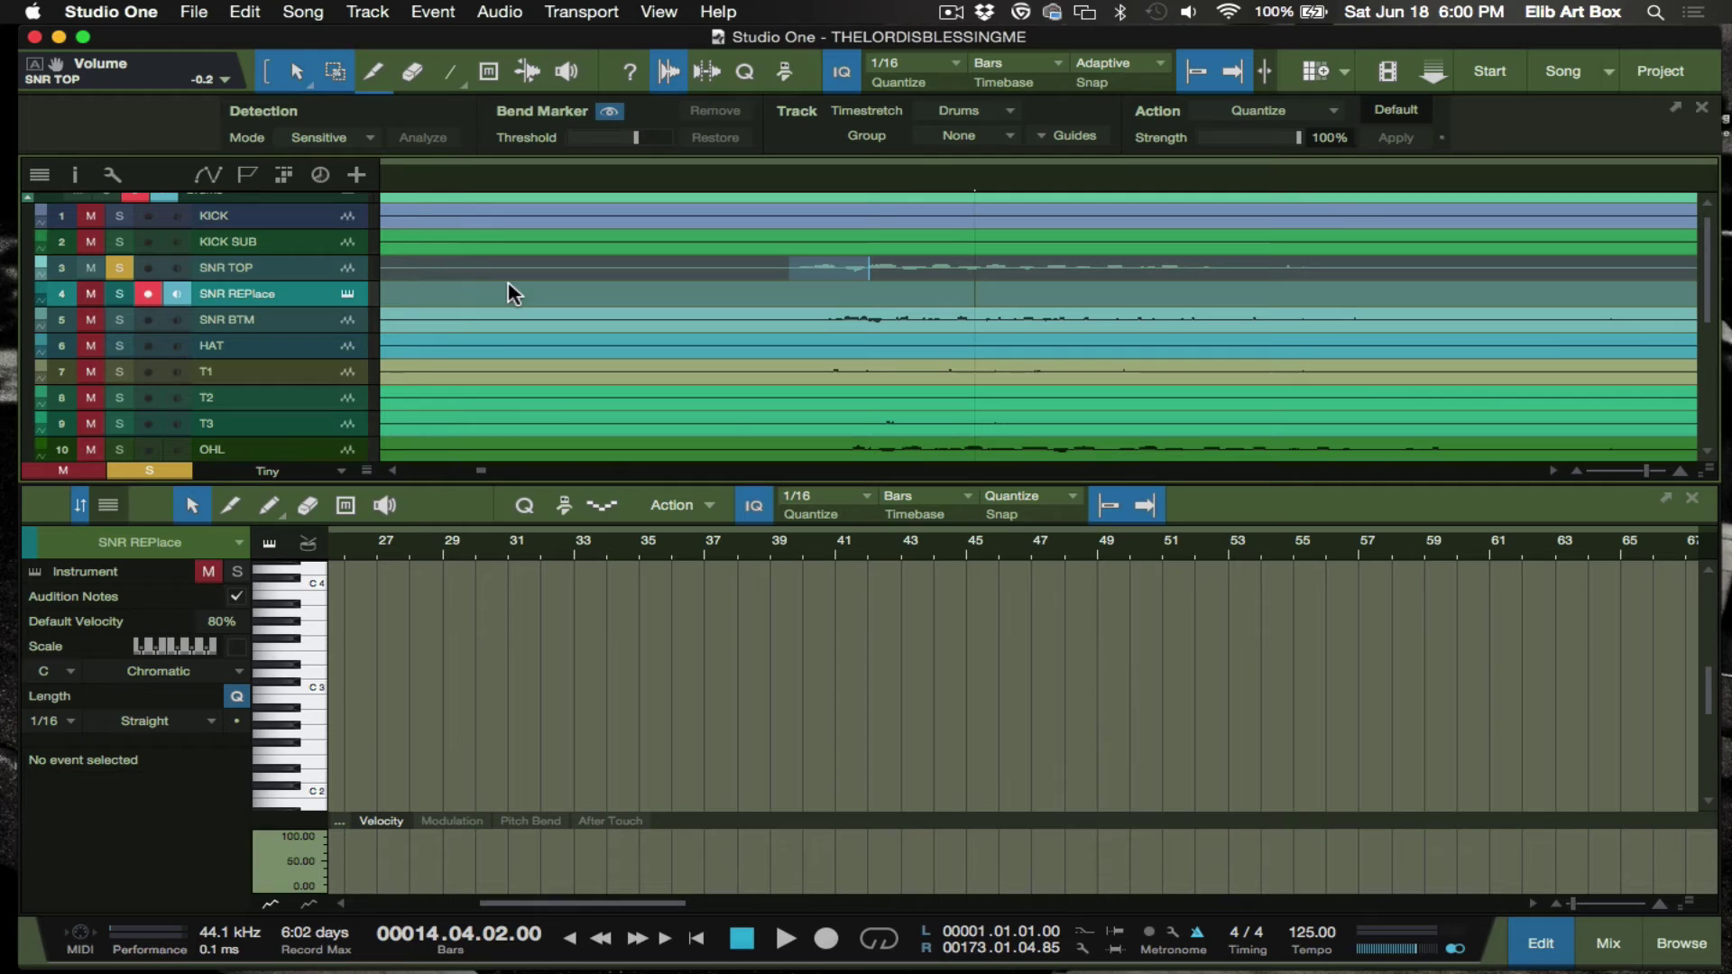
# - Turn the SNR TOP snare hits into C3 notes on SNR REPlace and scroll through the resulting part
pyautogui.click(555, 272)
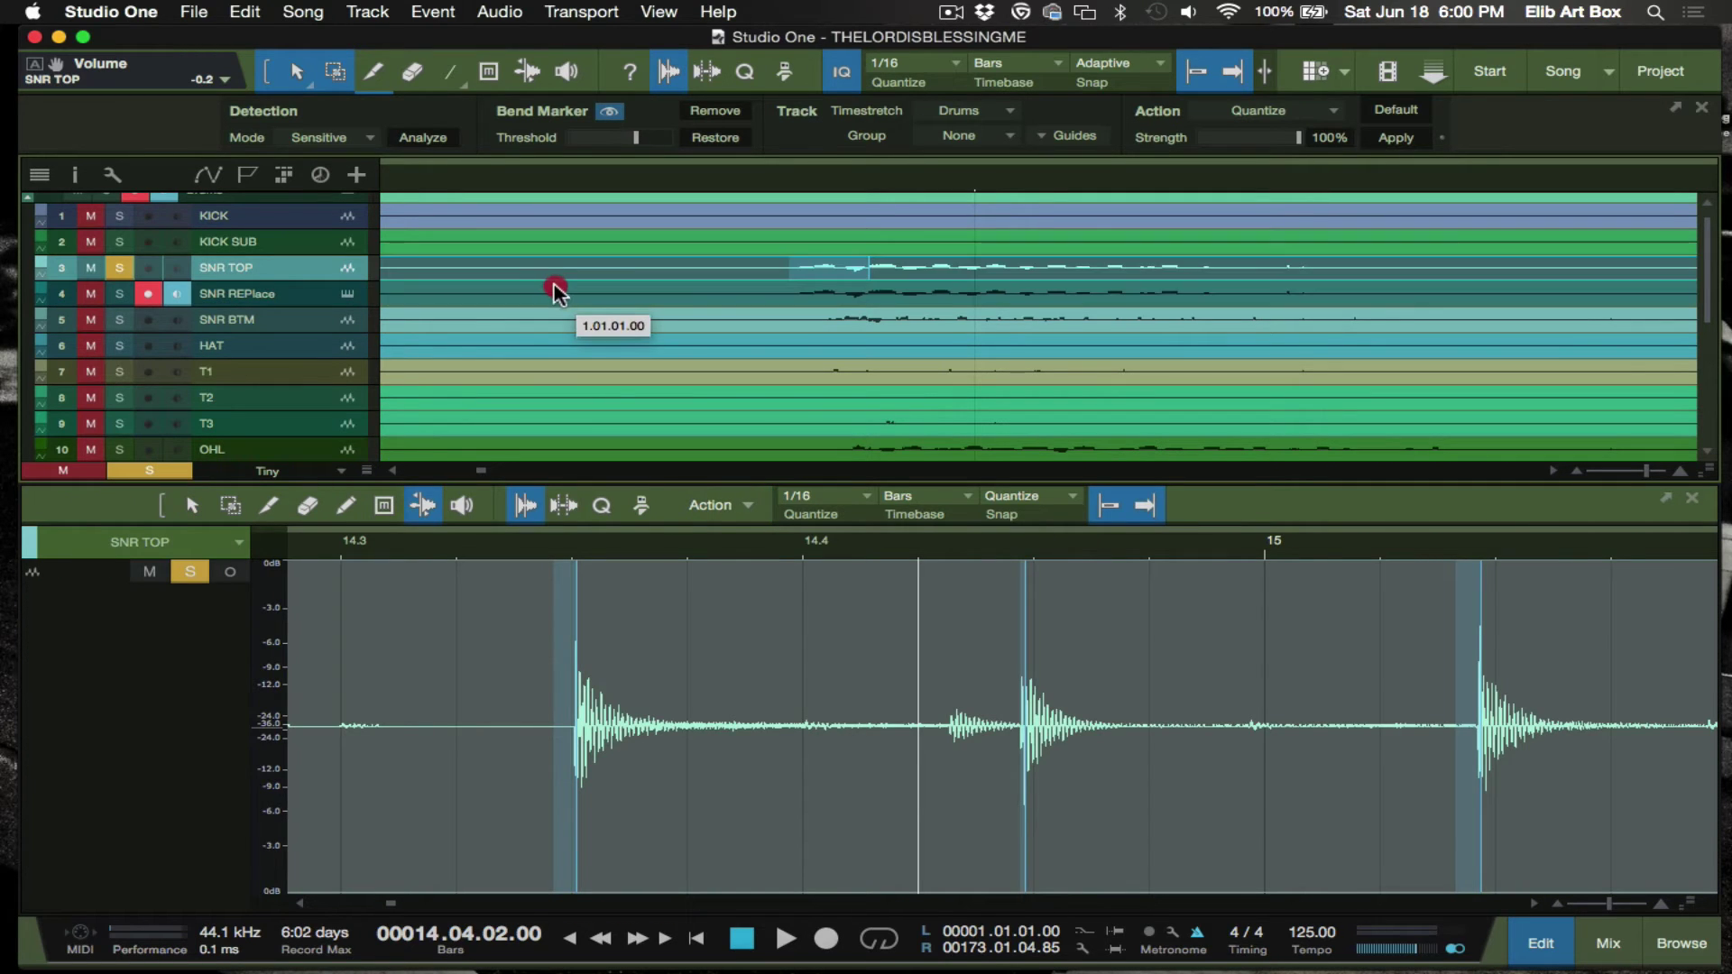
pyautogui.click(556, 292)
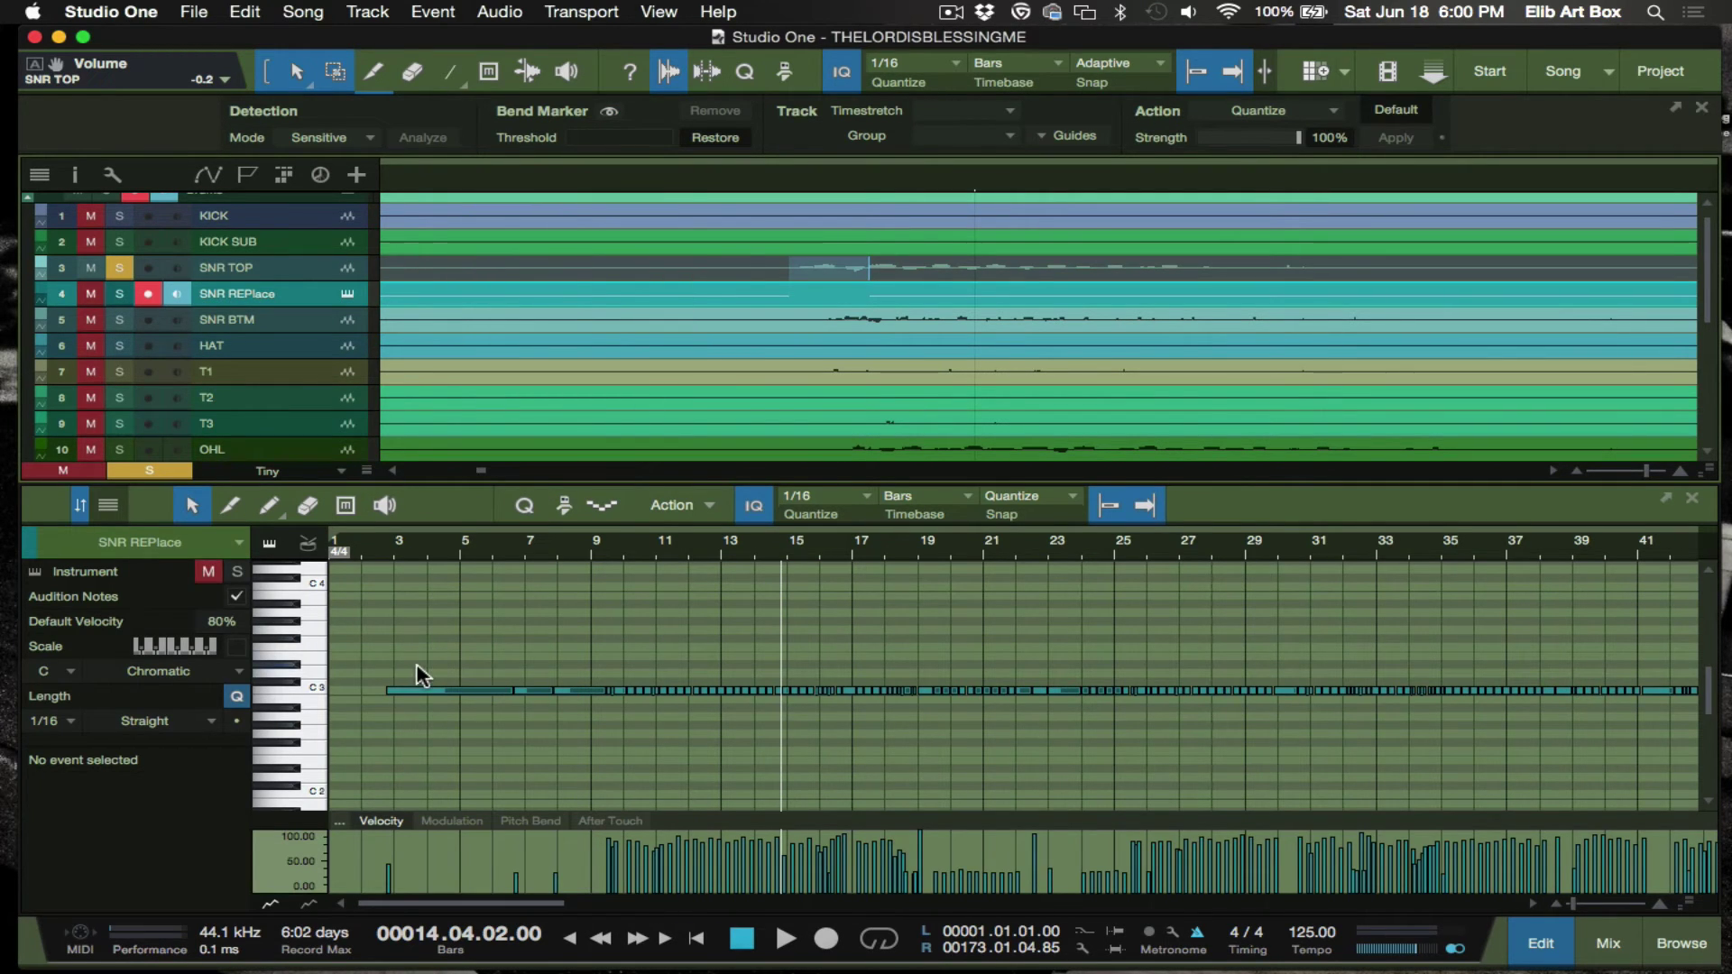
pyautogui.hscroll(10, 387, 663)
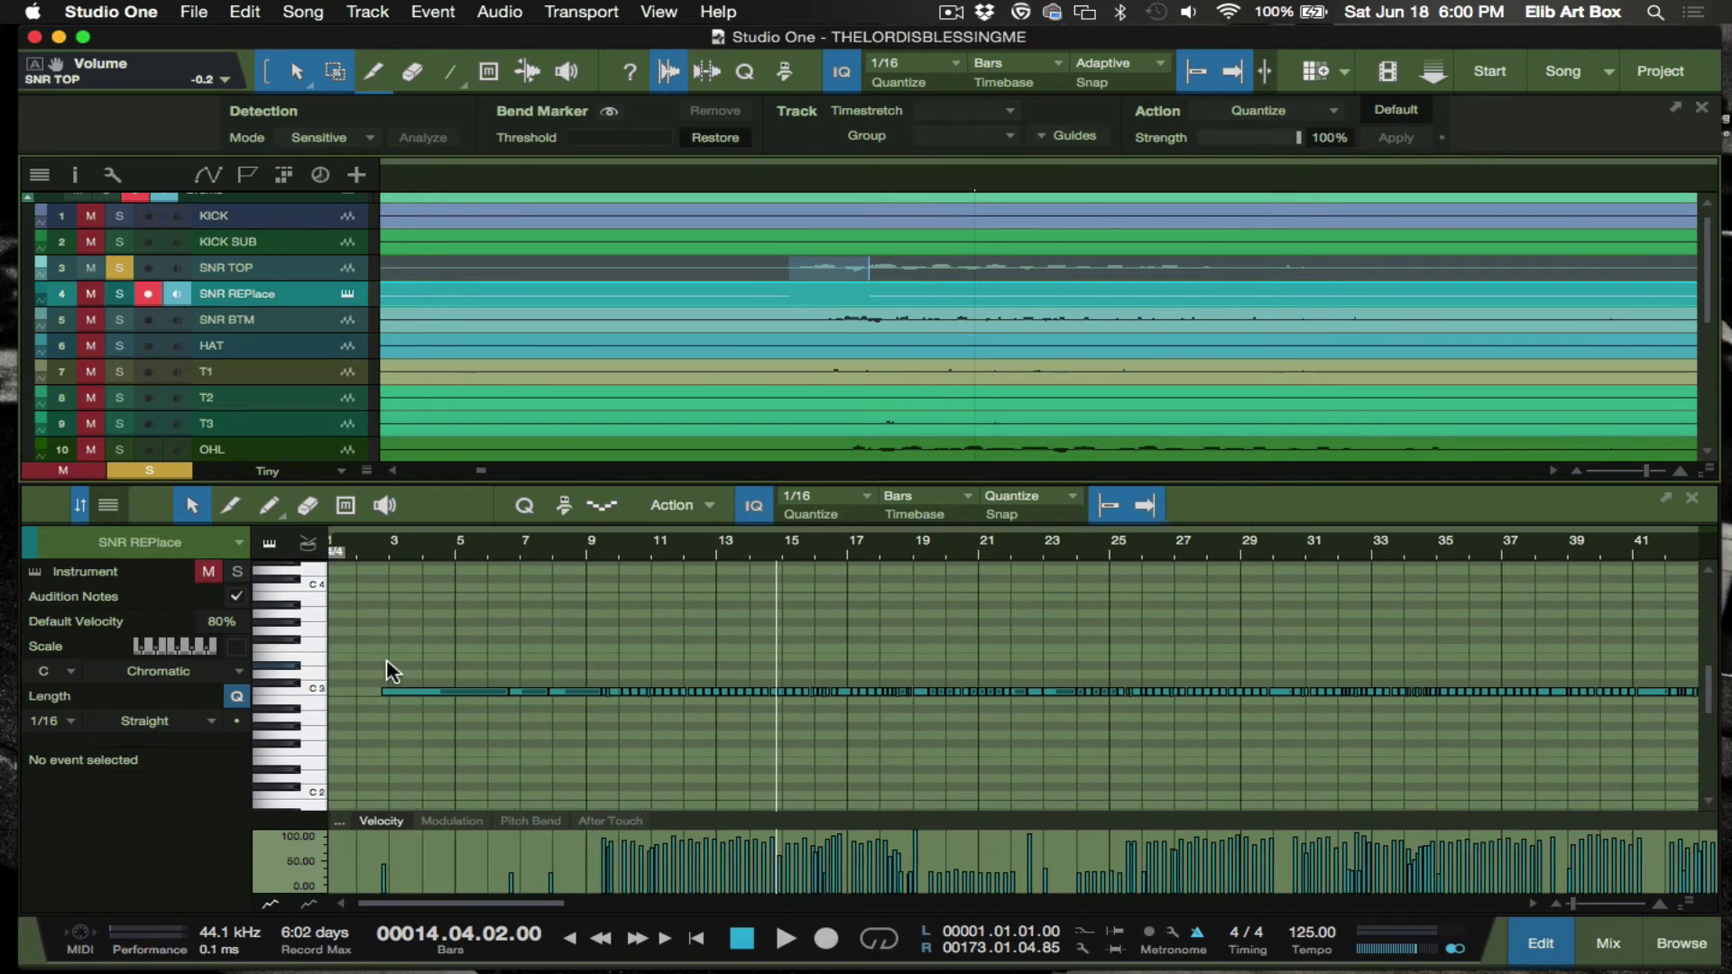
pyautogui.hscroll(20, 387, 667)
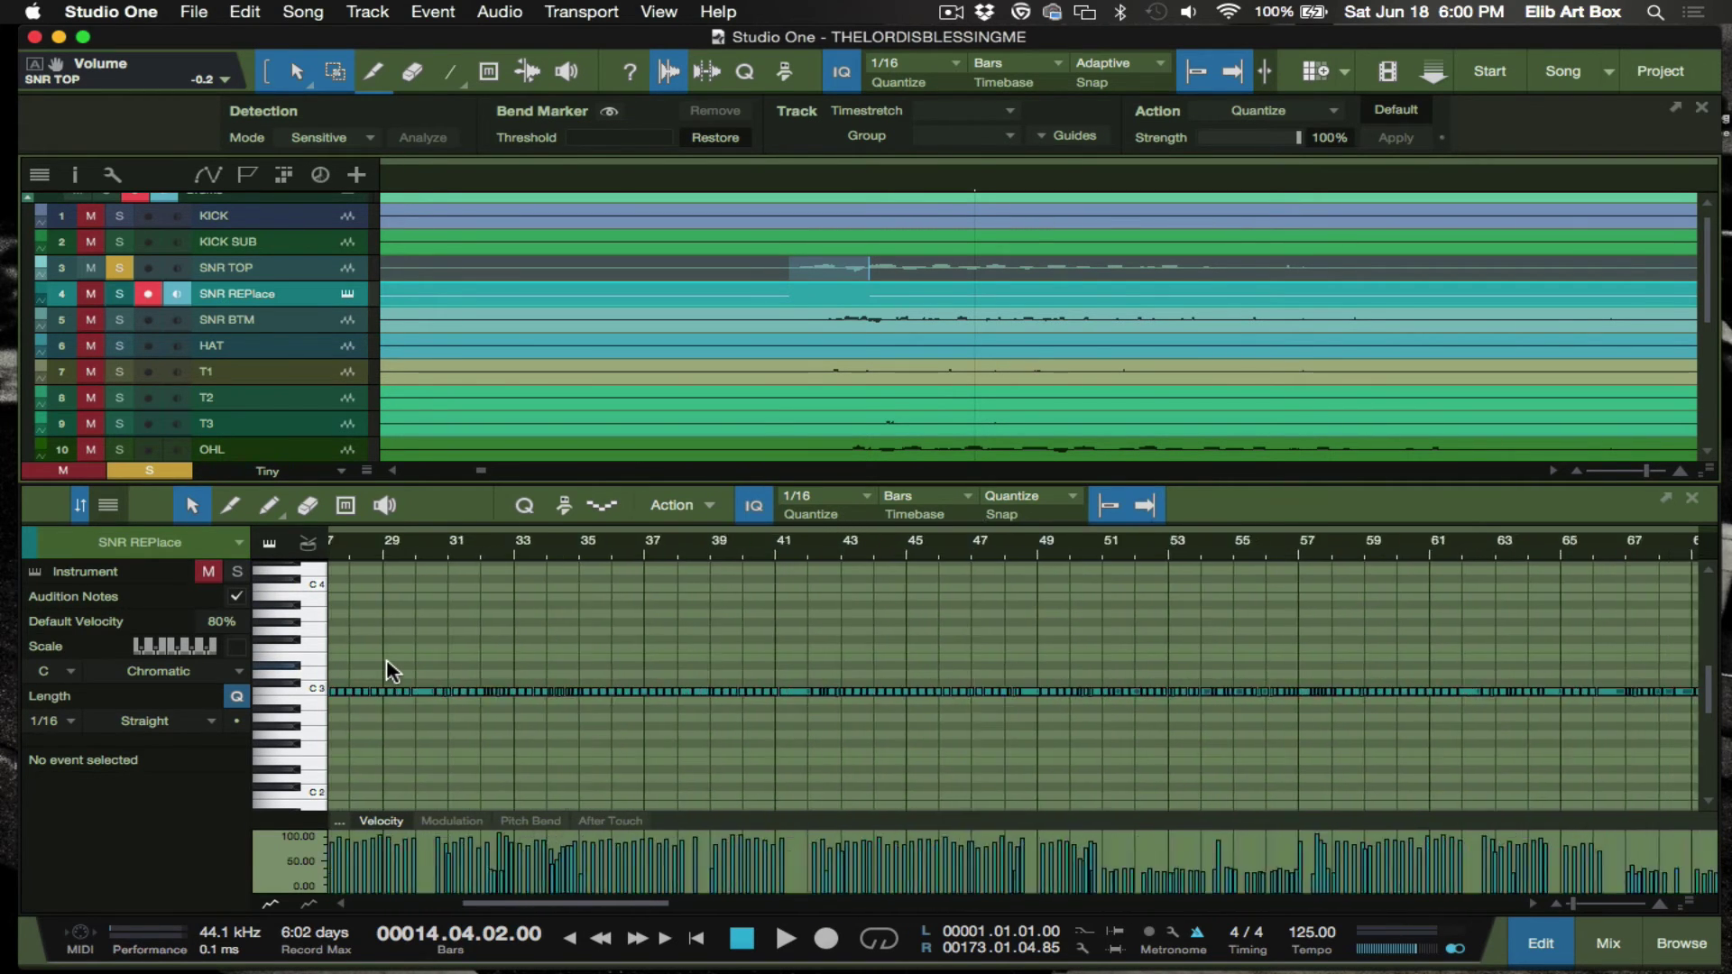
pyautogui.hscroll(12, 387, 663)
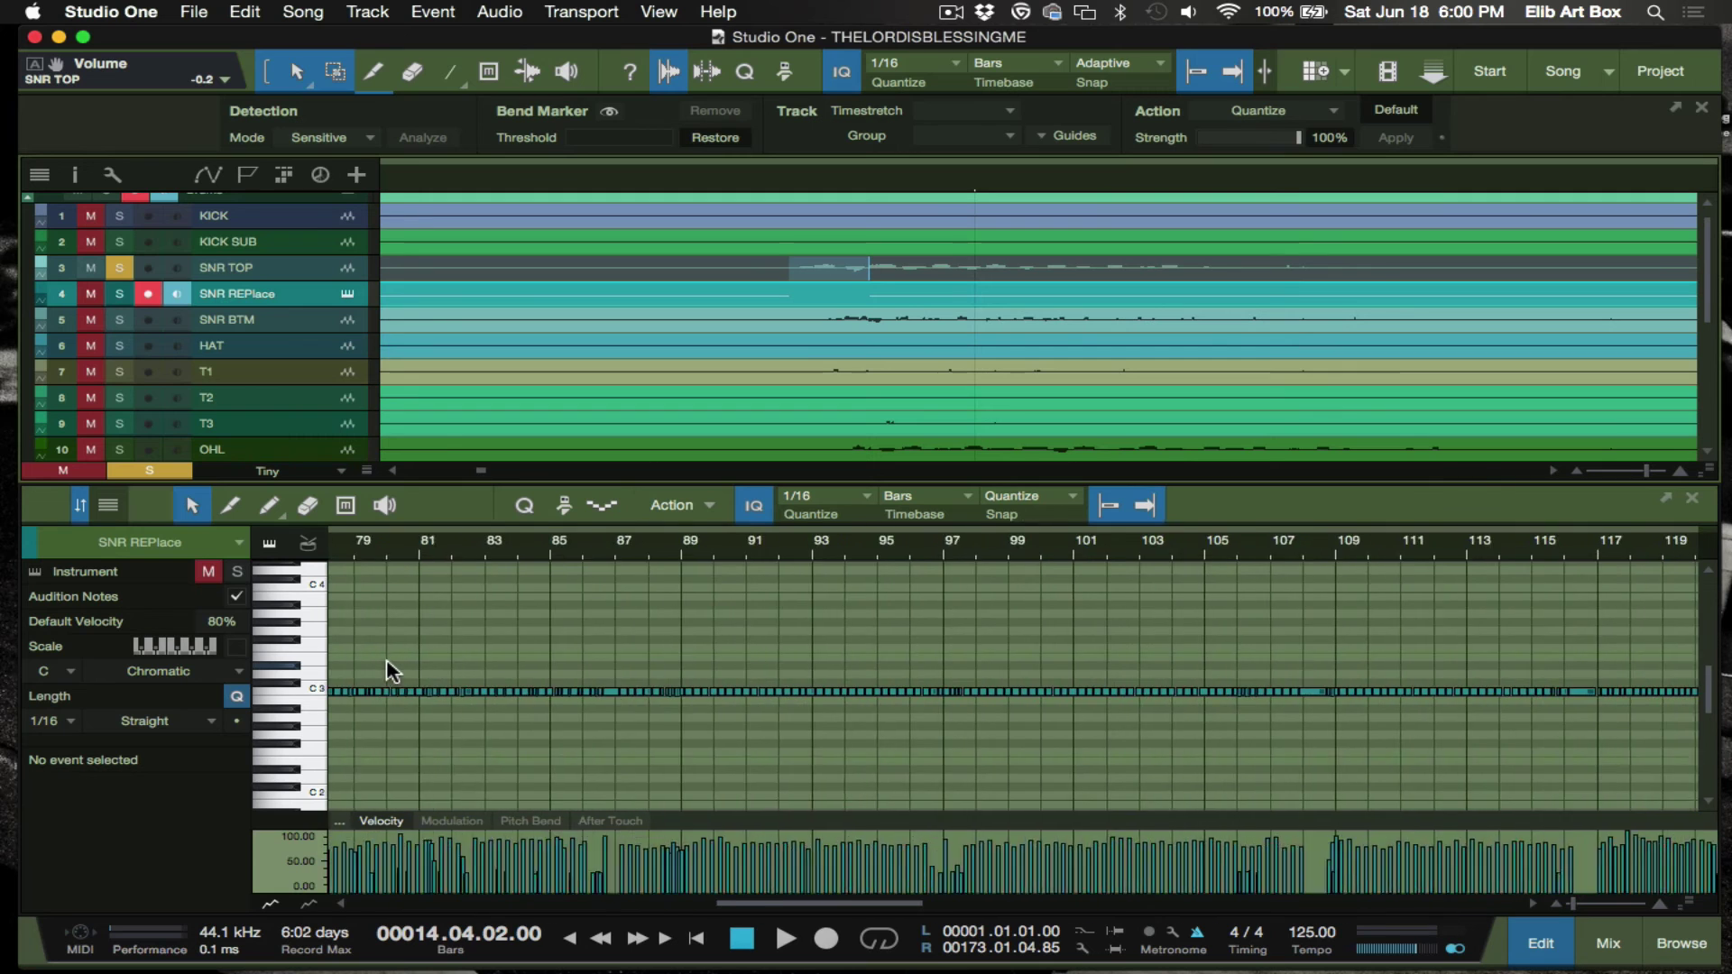
pyautogui.hscroll(2, 994, 719)
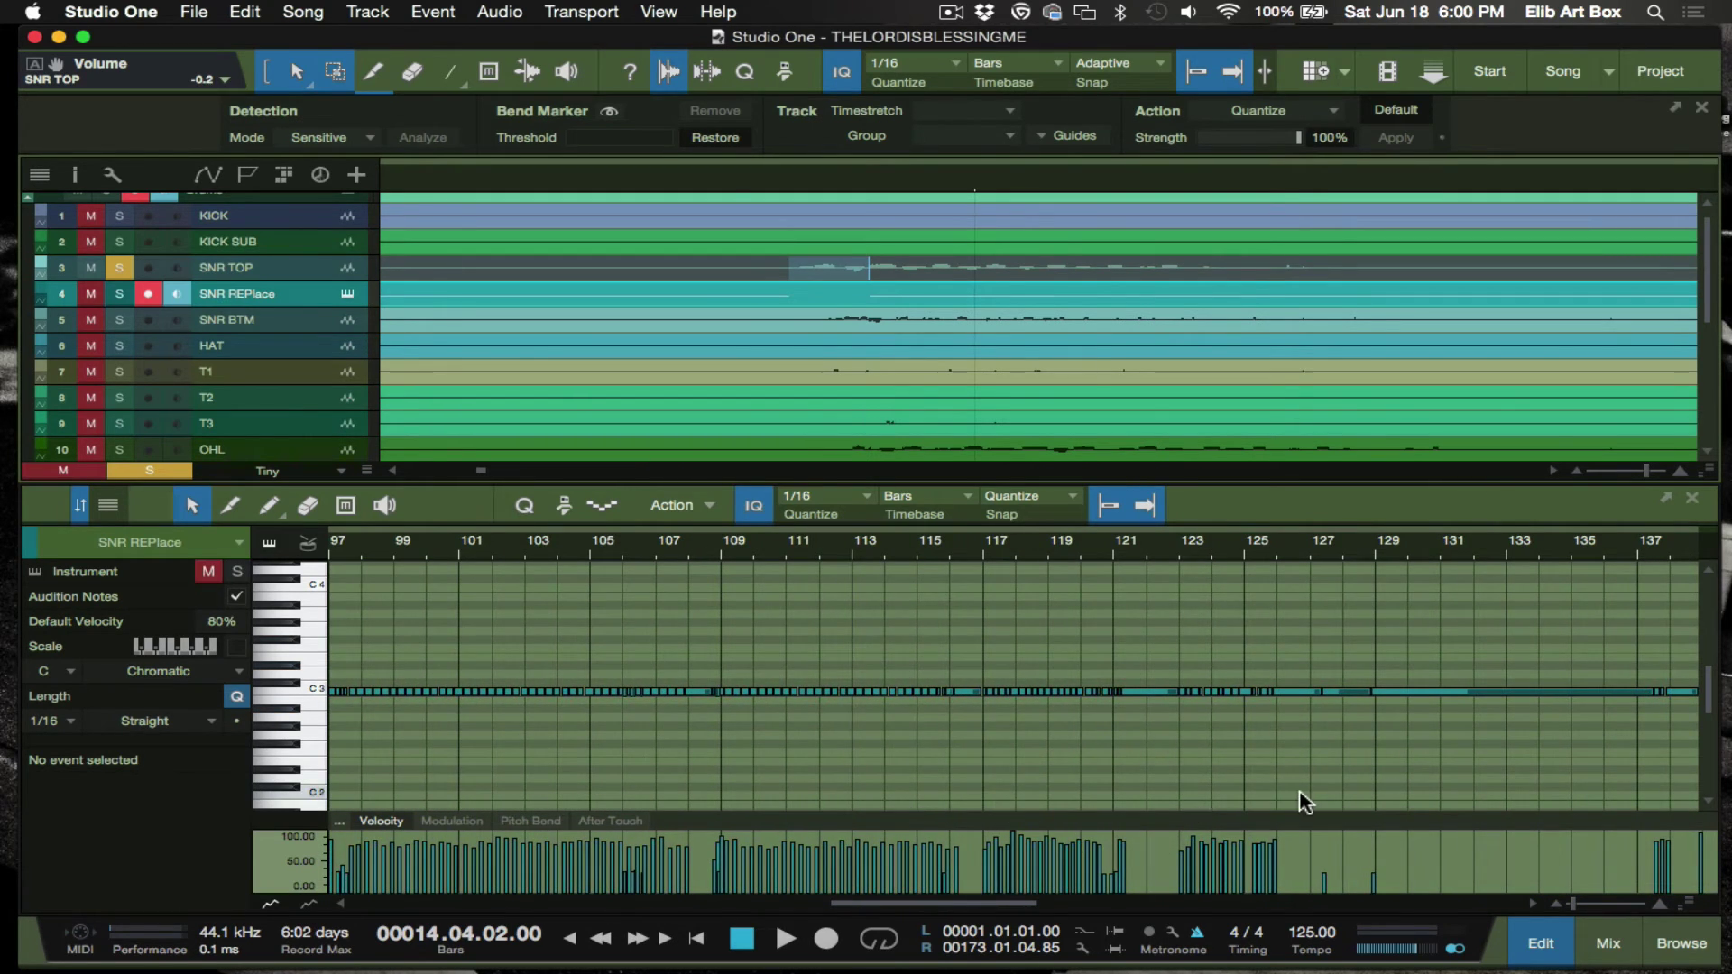
pyautogui.hscroll(12, 1303, 800)
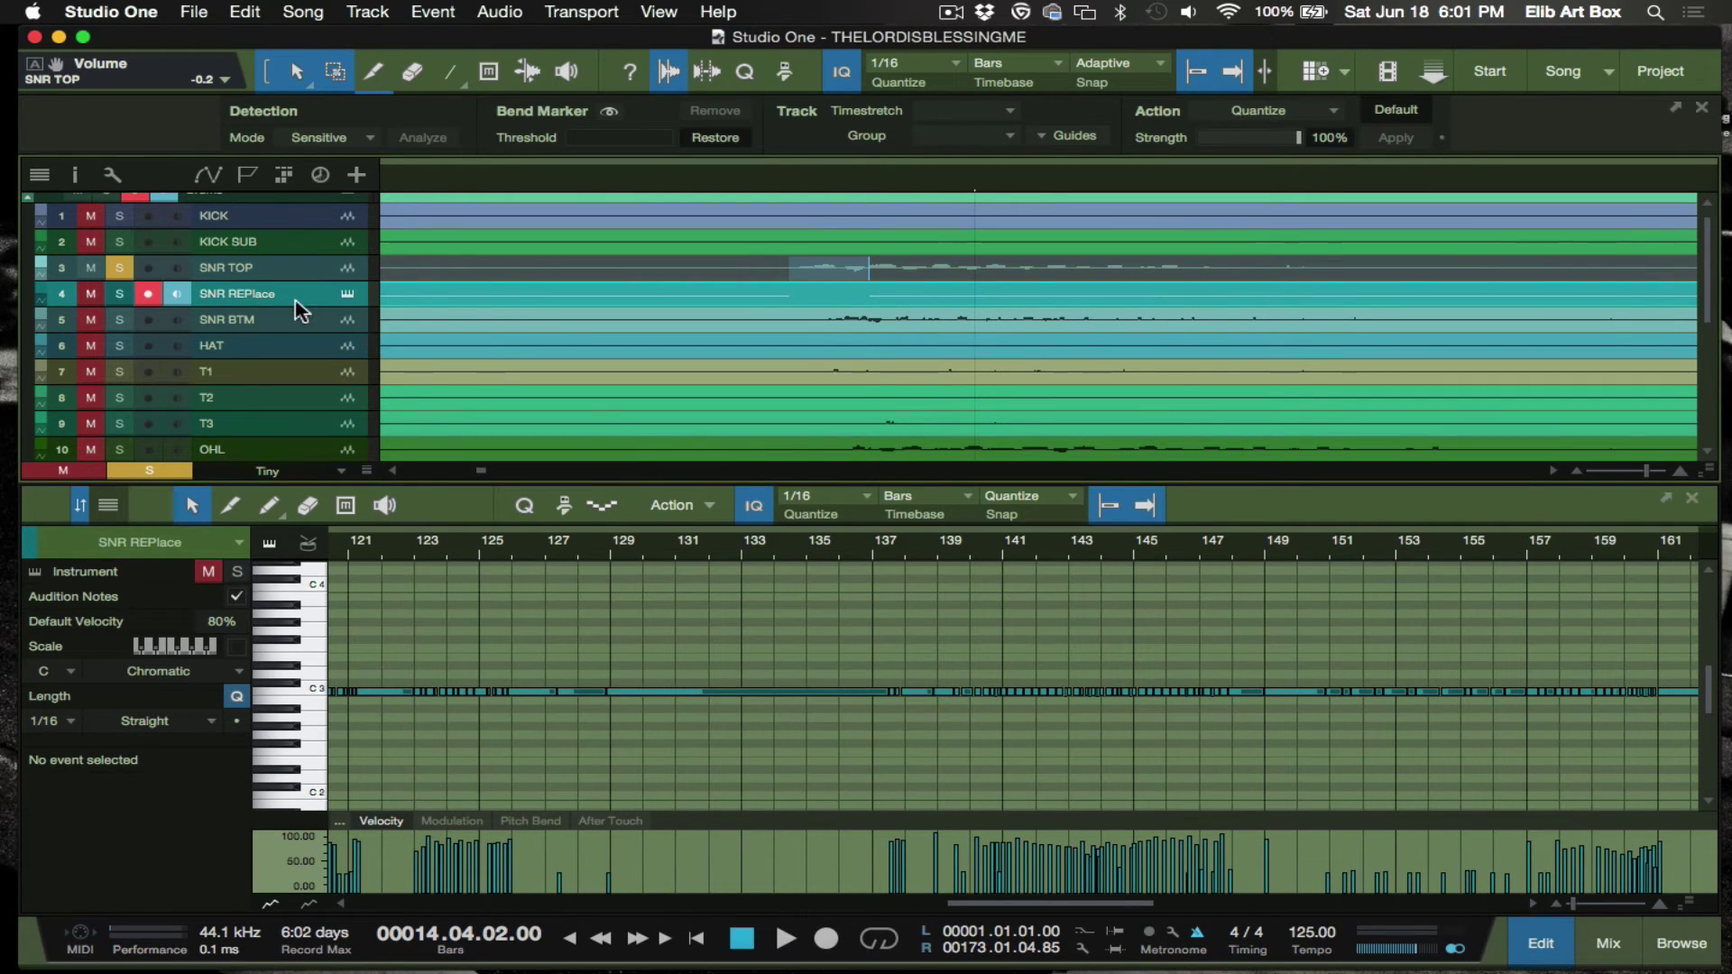
# - Drag Battery 4 from the Browser's VST2 instruments onto the SNR REPlace track
pyautogui.press('F5')
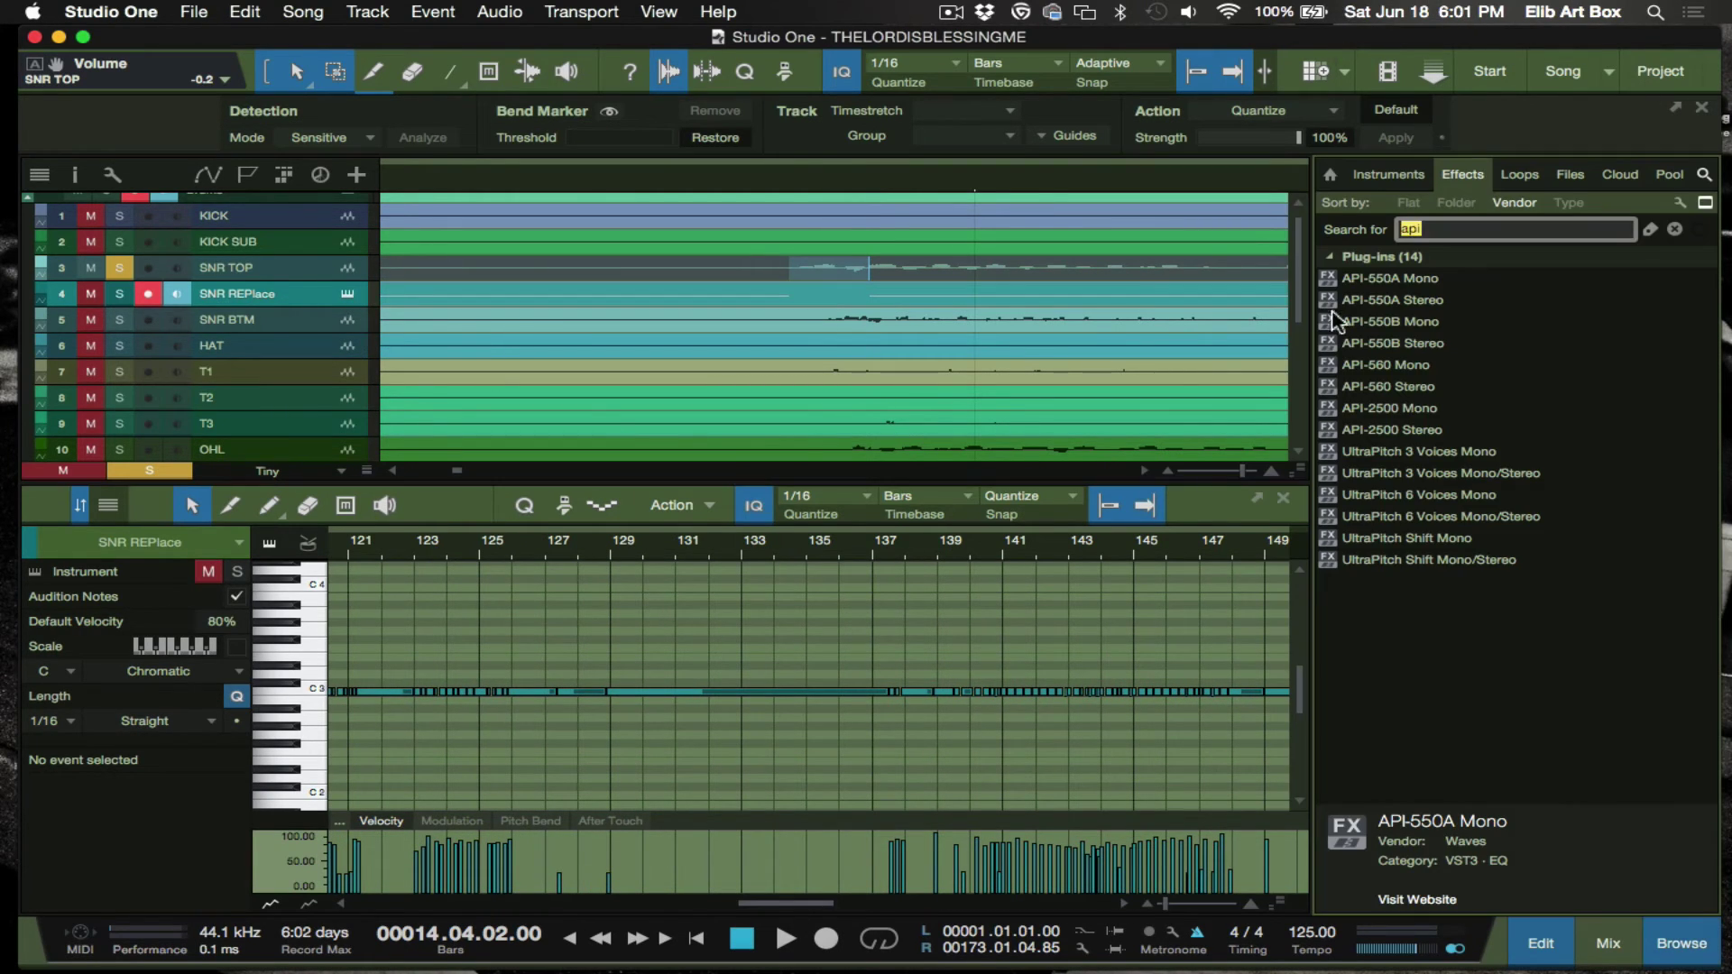
pyautogui.click(1388, 175)
pyautogui.scroll(-10, 1497, 666)
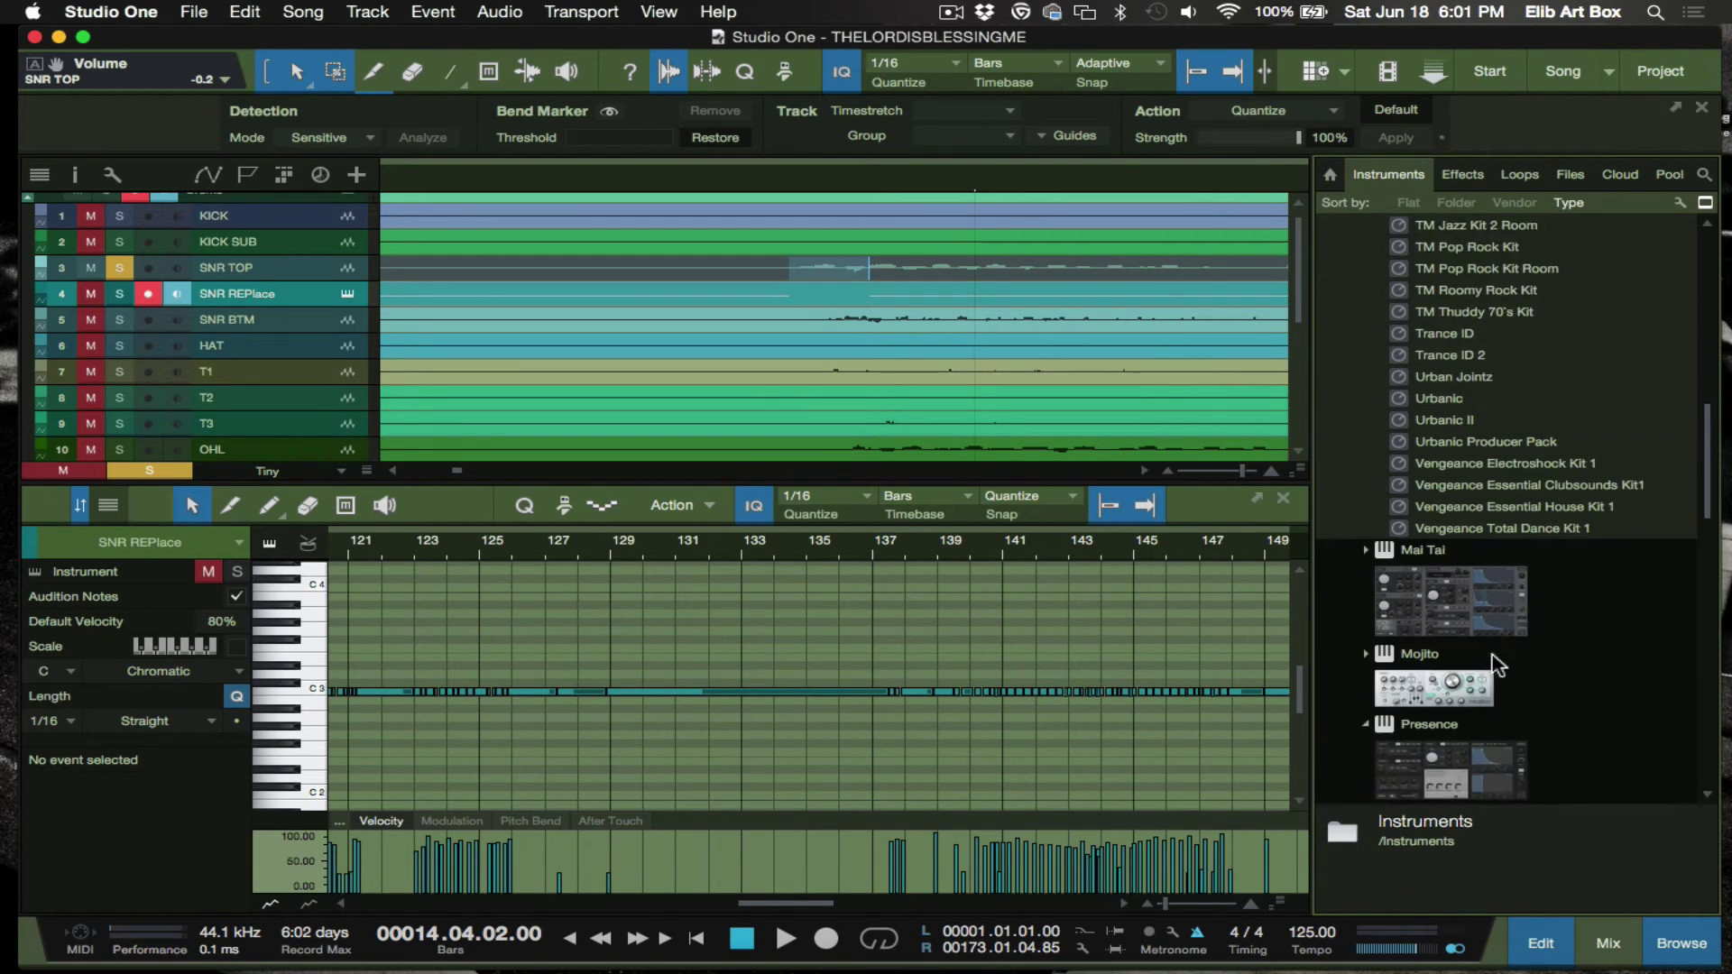
pyautogui.scroll(-10, 1497, 666)
pyautogui.scroll(3, 1497, 666)
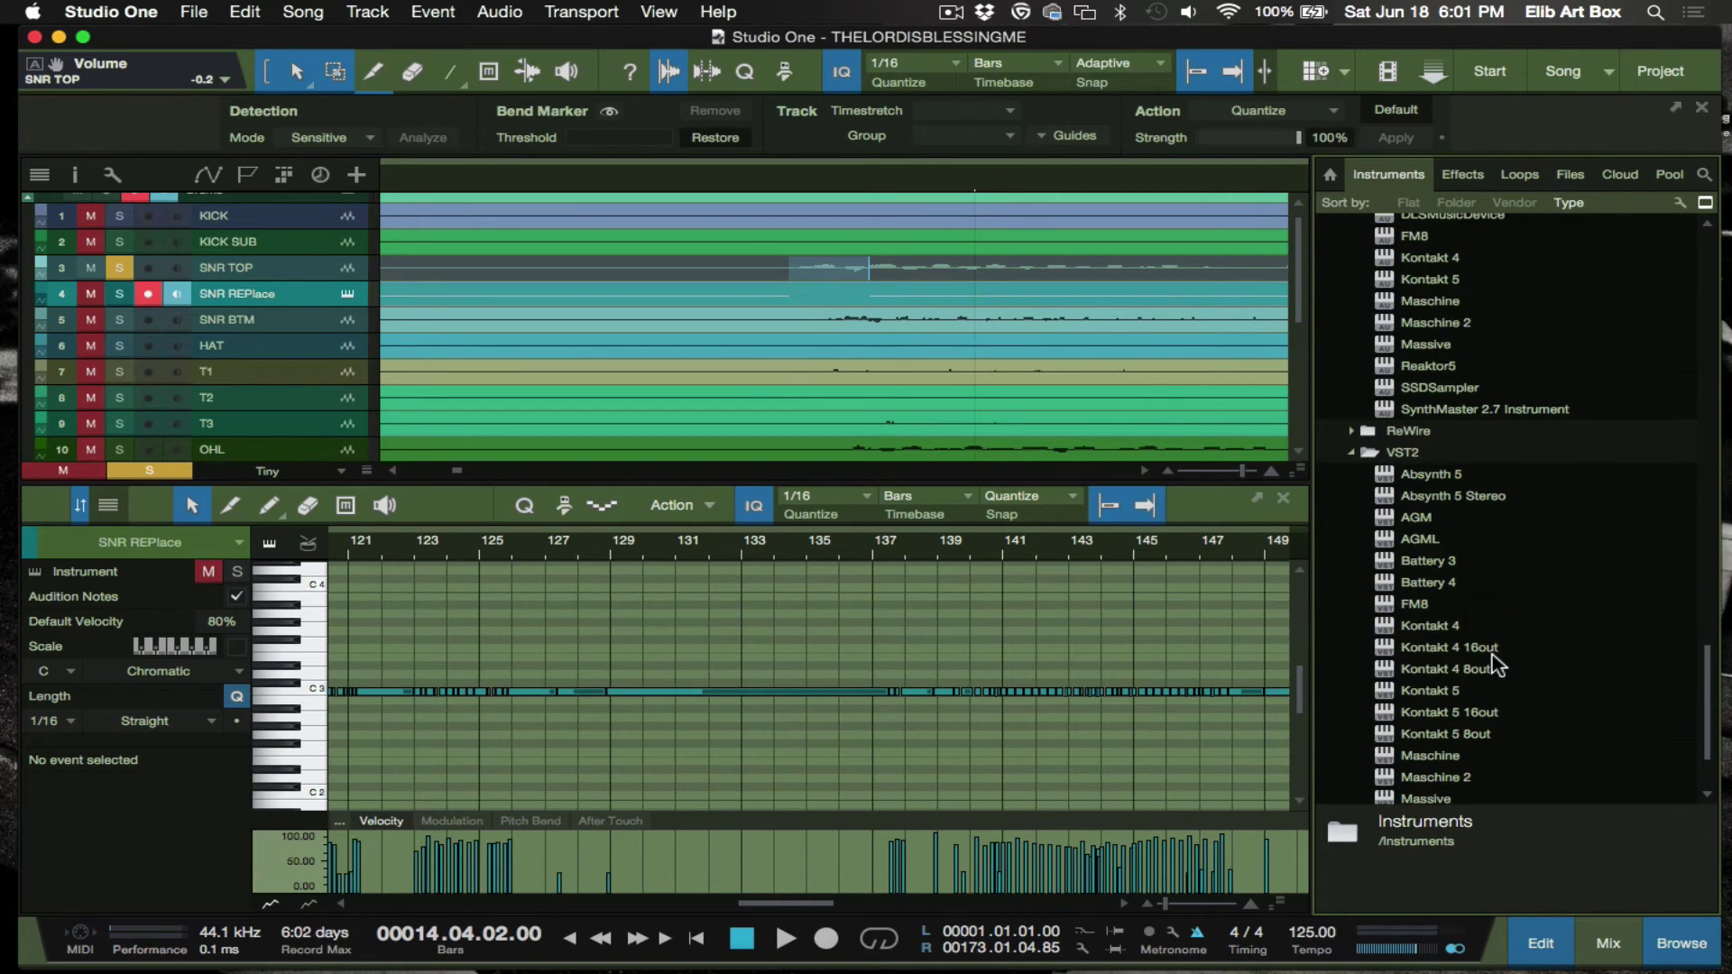
pyautogui.click(1466, 582)
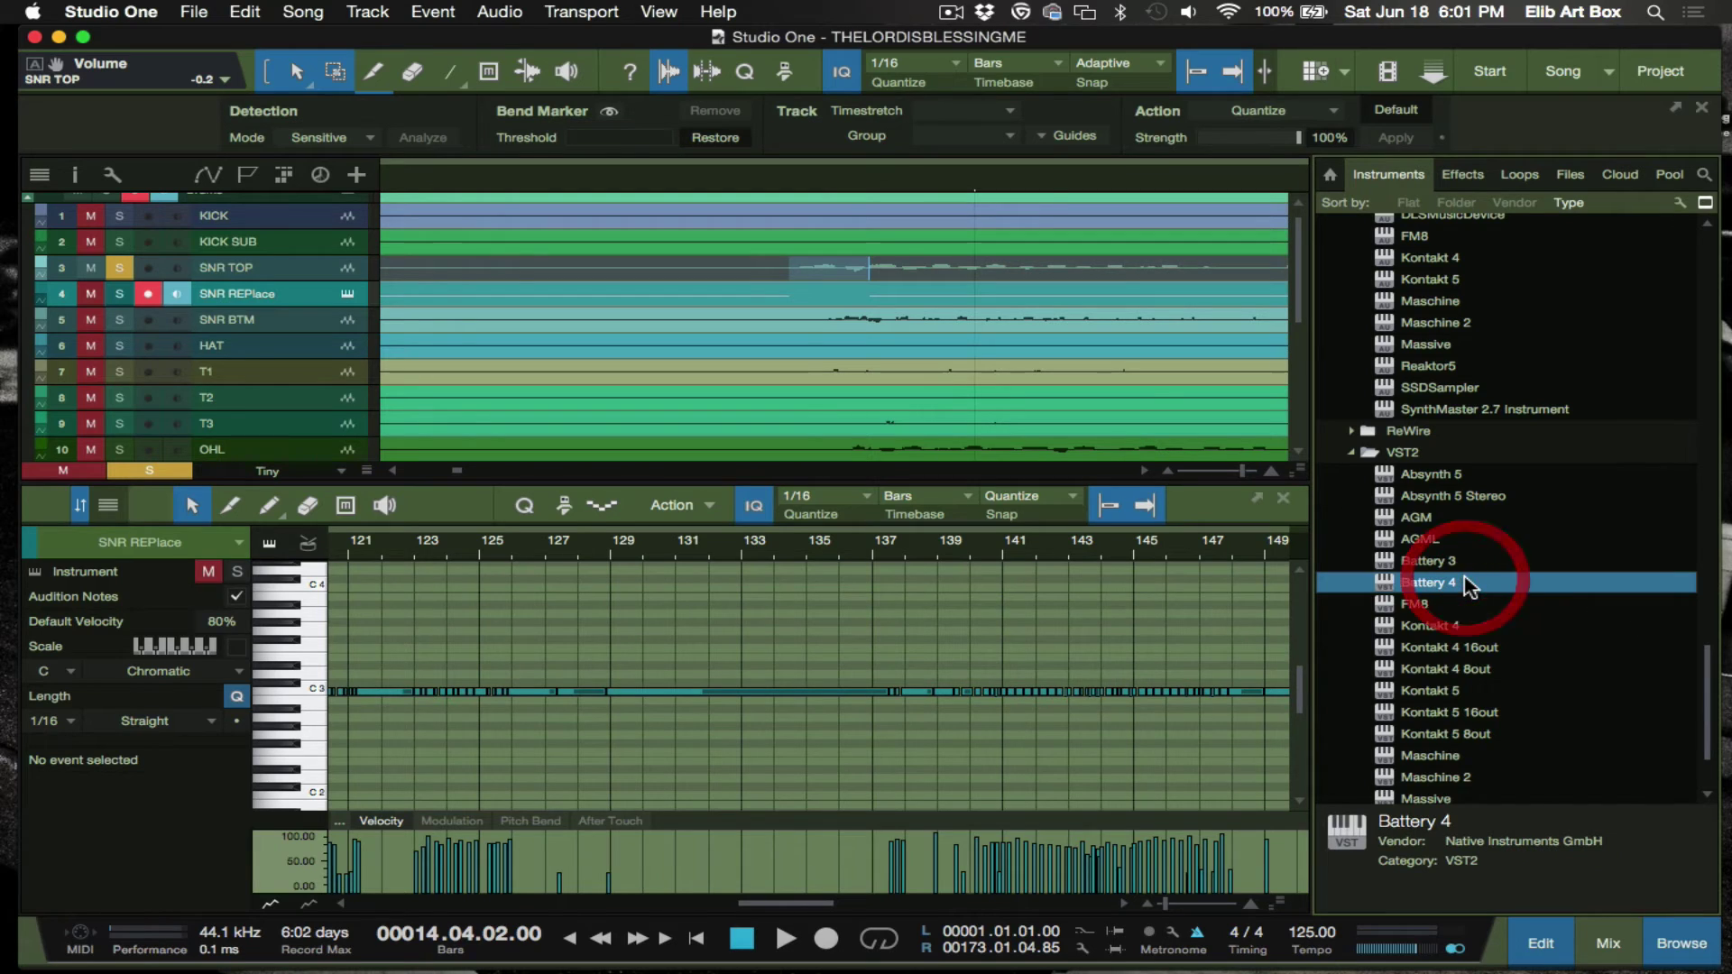
pyautogui.moveTo(1446, 586); pyautogui.dragTo(556, 298)
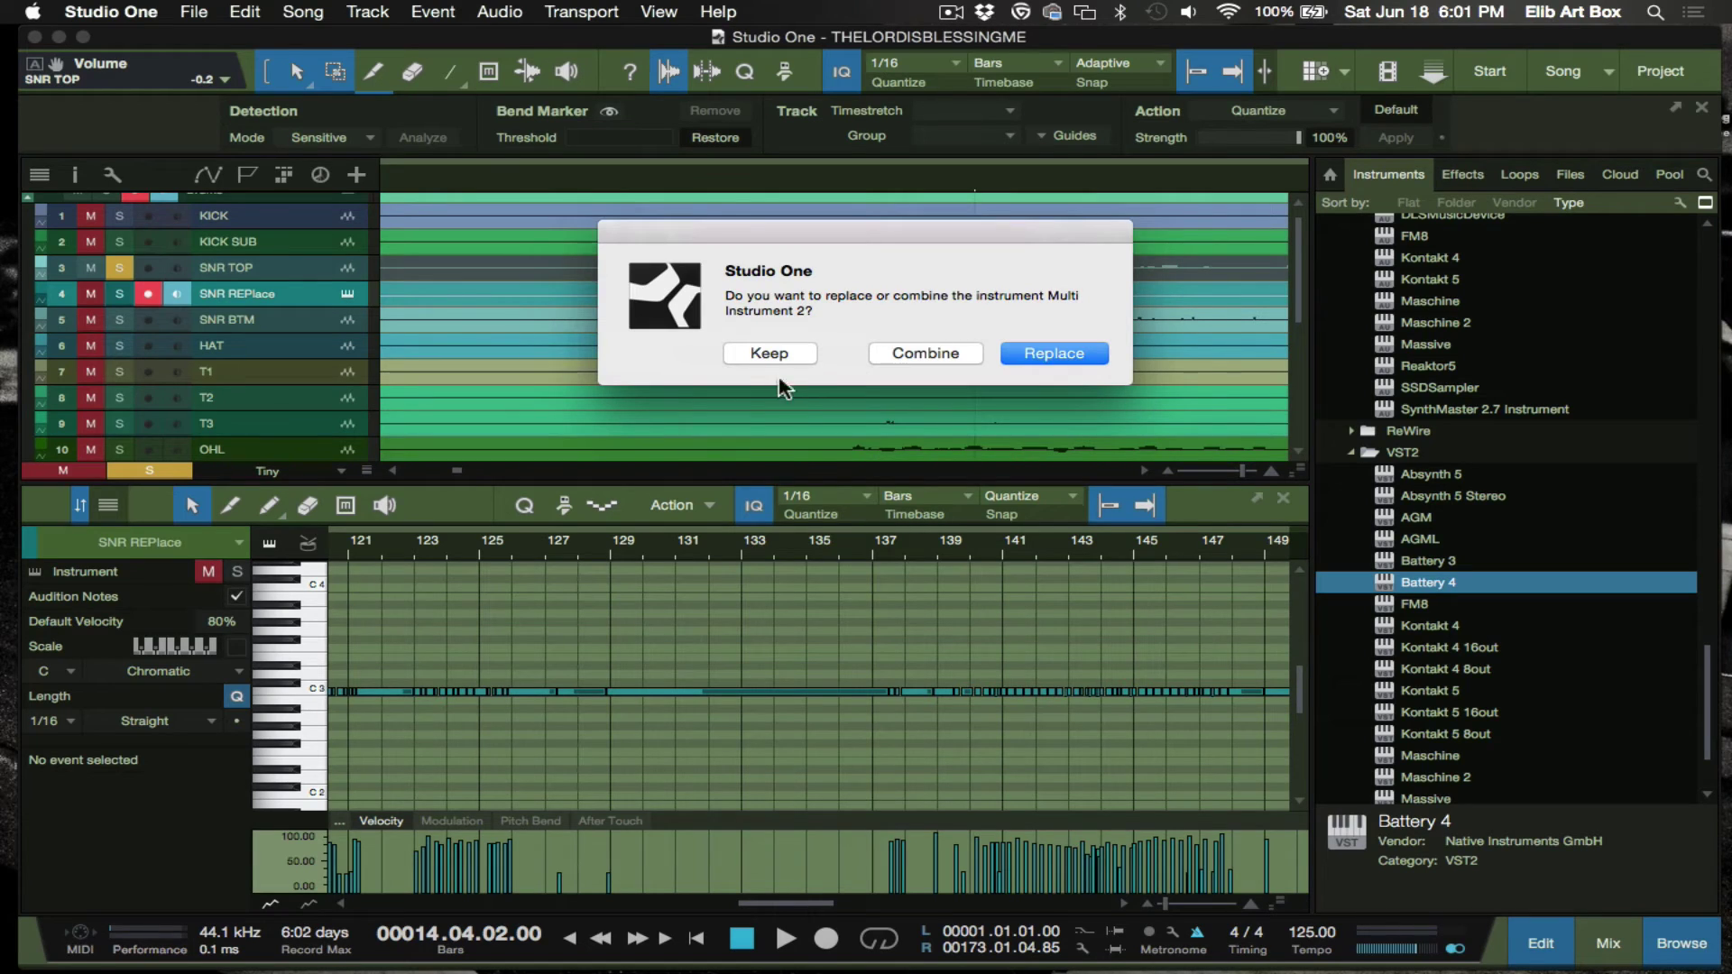
# - Replace the track's instrument with Battery 4 and search Battery's sample library for snare
pyautogui.click(772, 355)
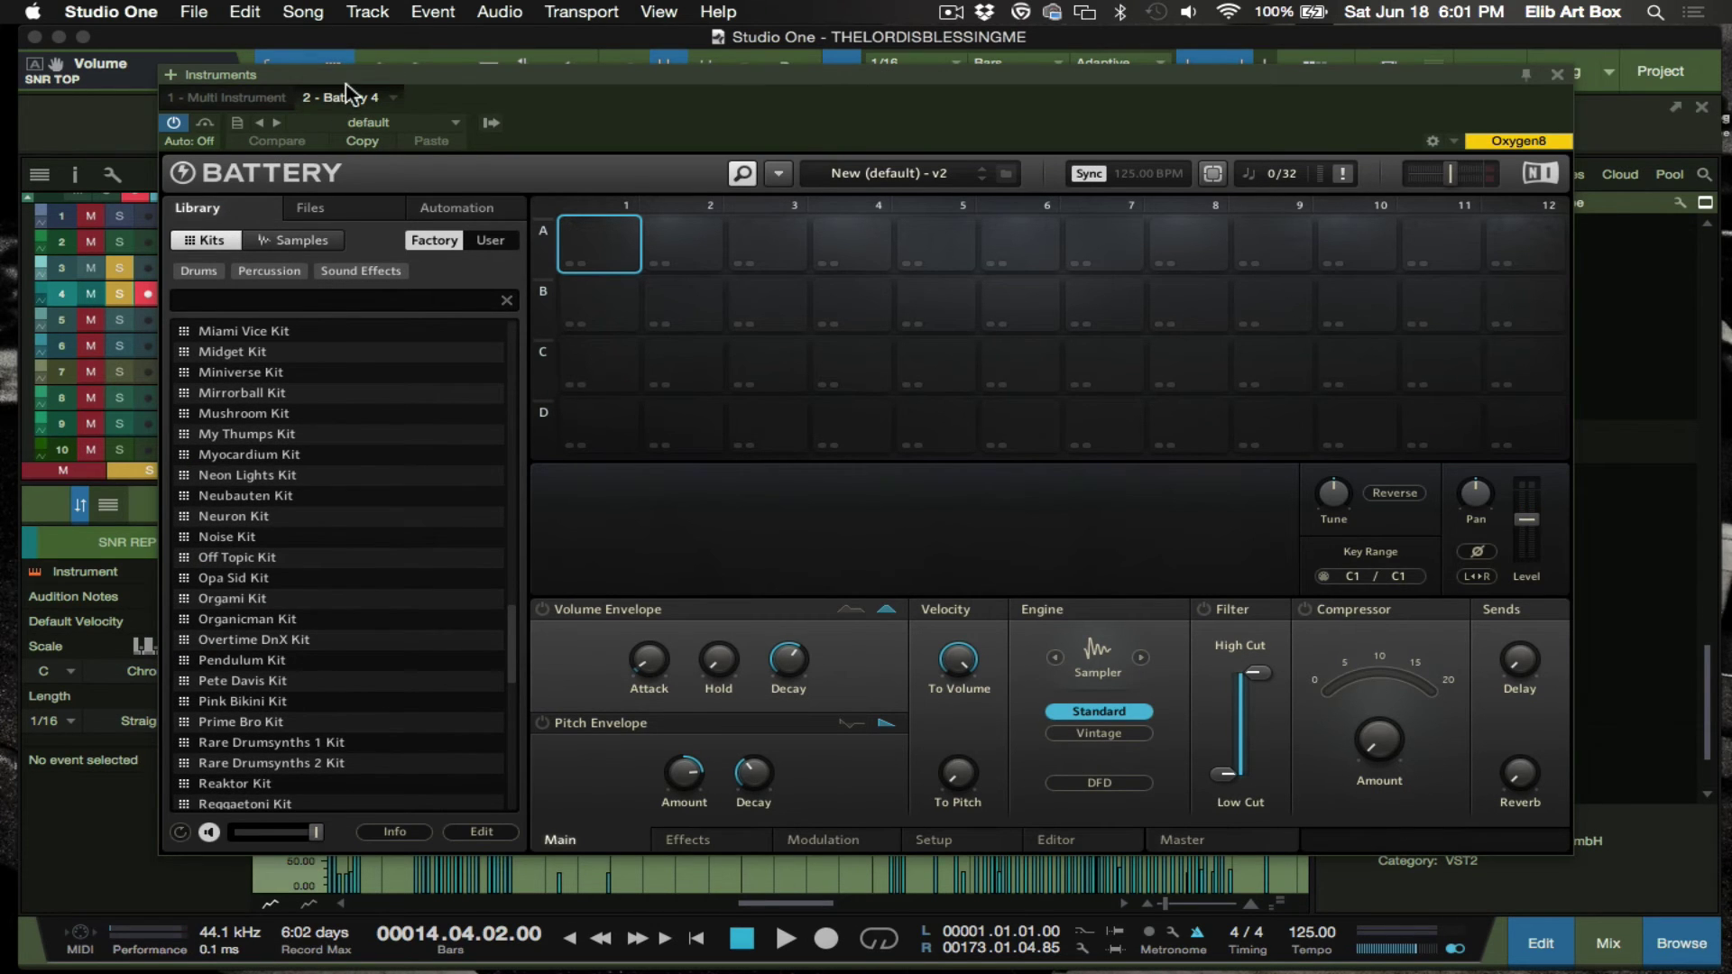
pyautogui.moveTo(351, 81); pyautogui.dragTo(670, 128)
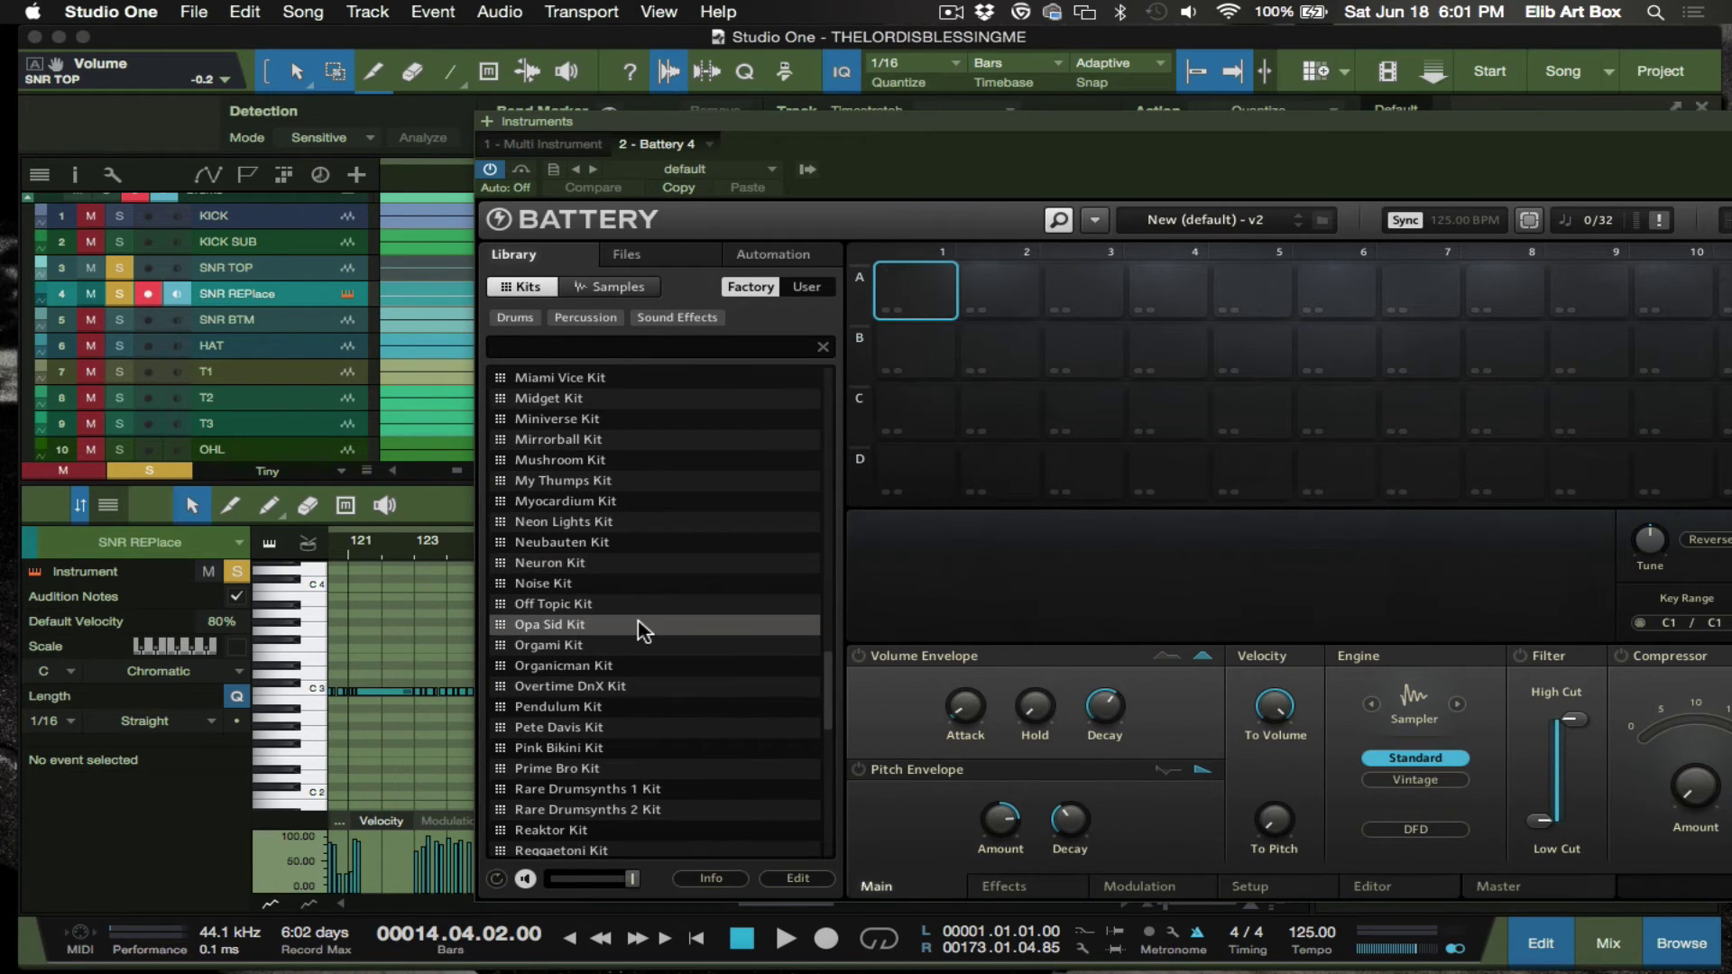
pyautogui.click(609, 287)
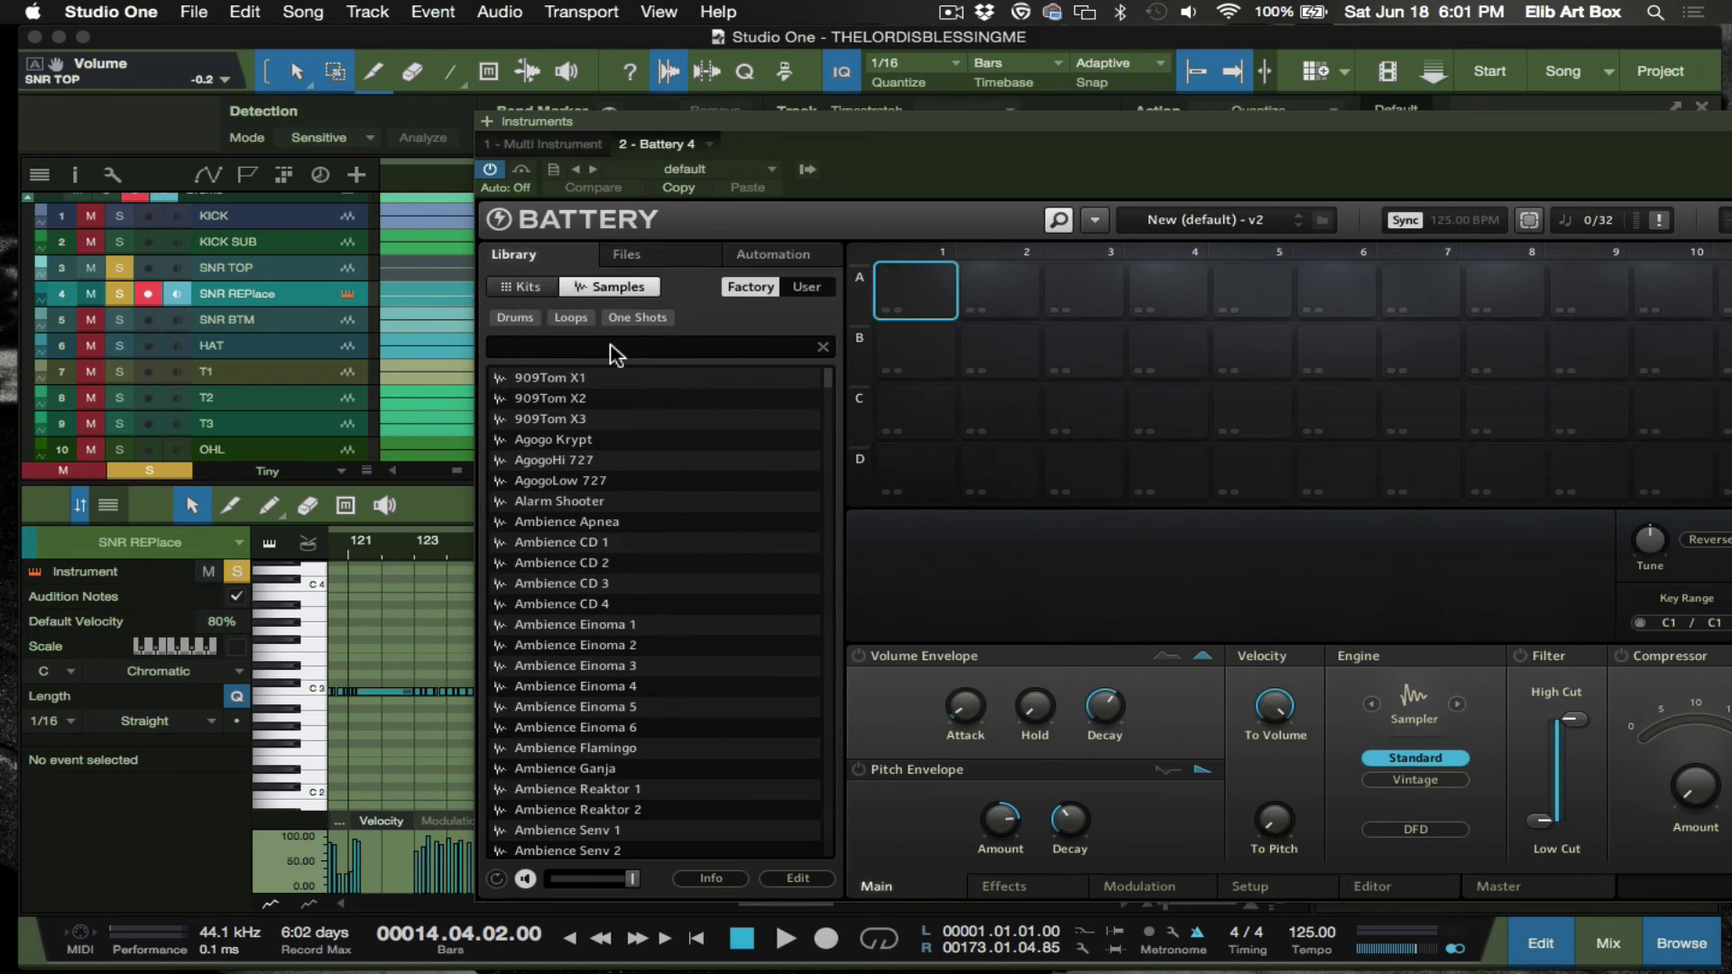
pyautogui.press('Return')
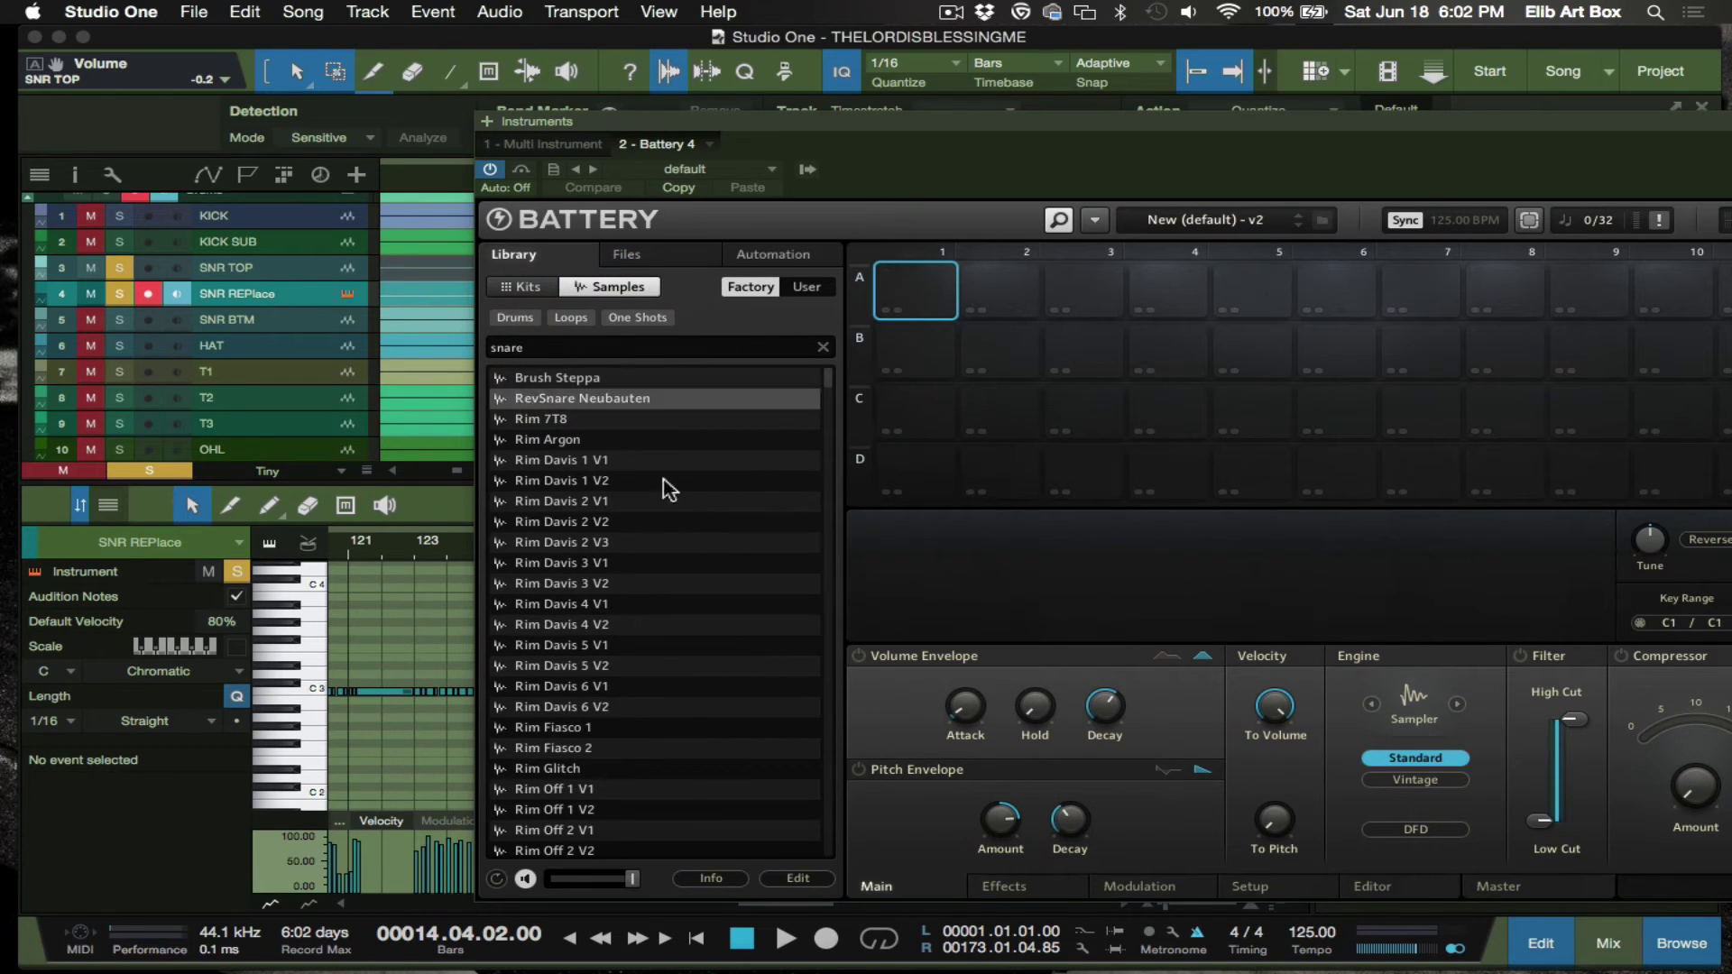
# - Audition the Snare Argon samples, load Snare Argon 8 onto pad A1, test it and close Battery
pyautogui.click(601, 462)
pyautogui.scroll(-20, 597, 480)
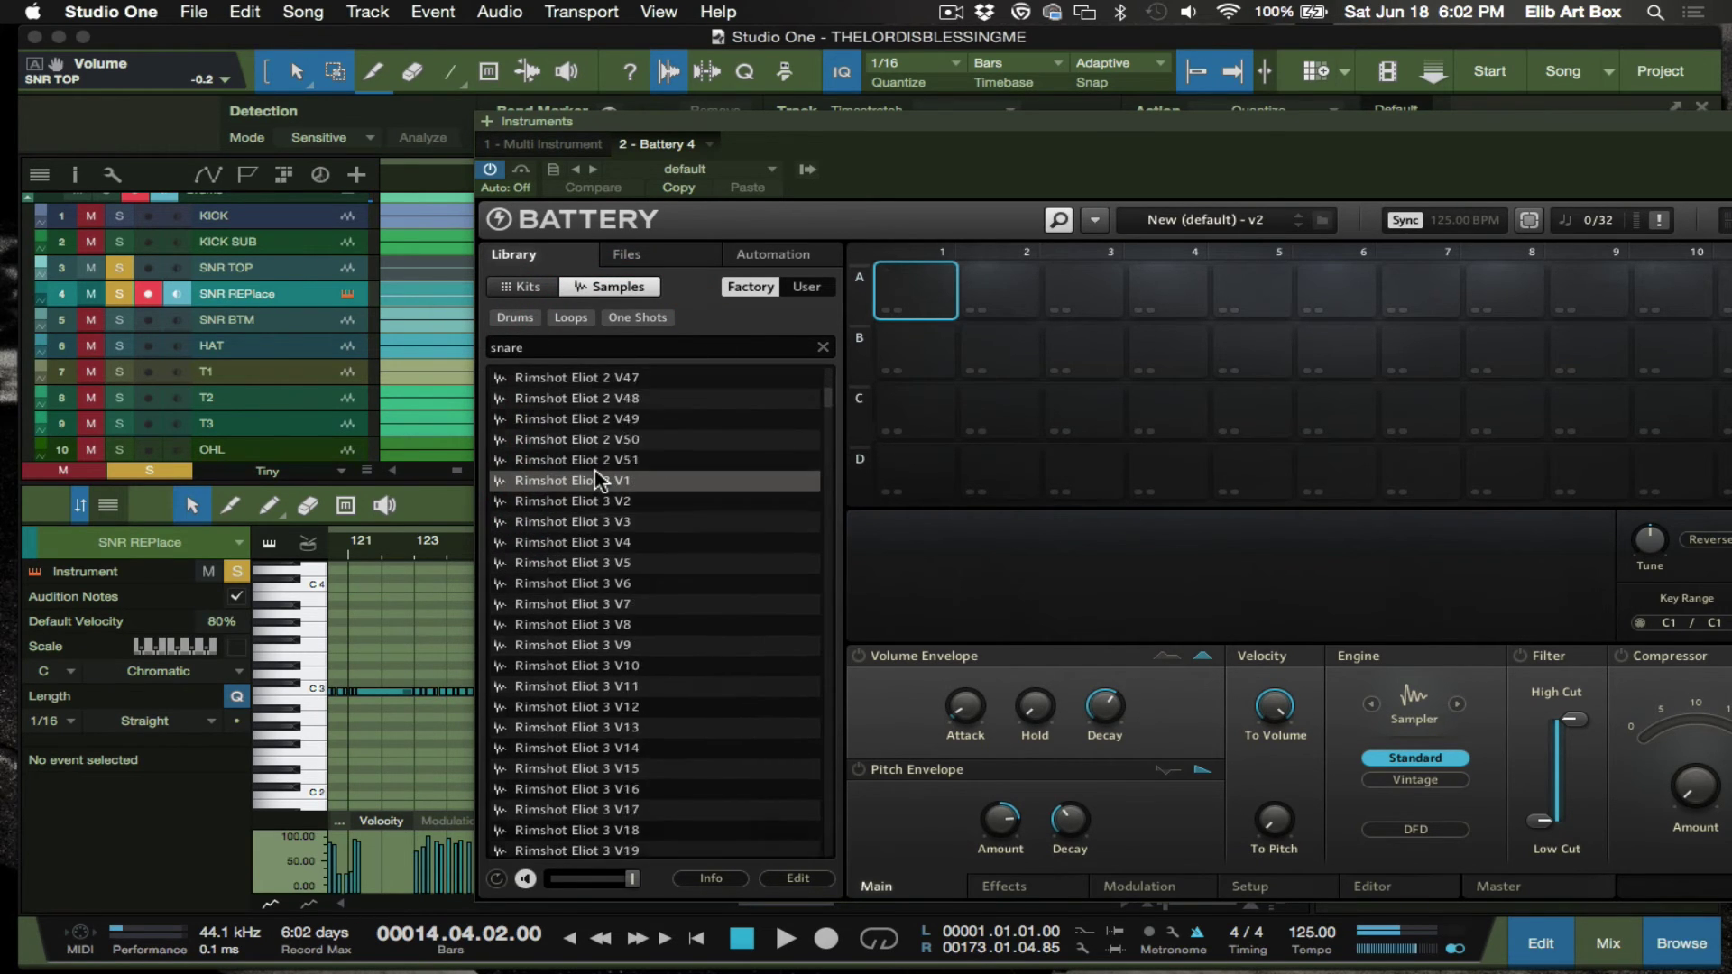
pyautogui.click(586, 522)
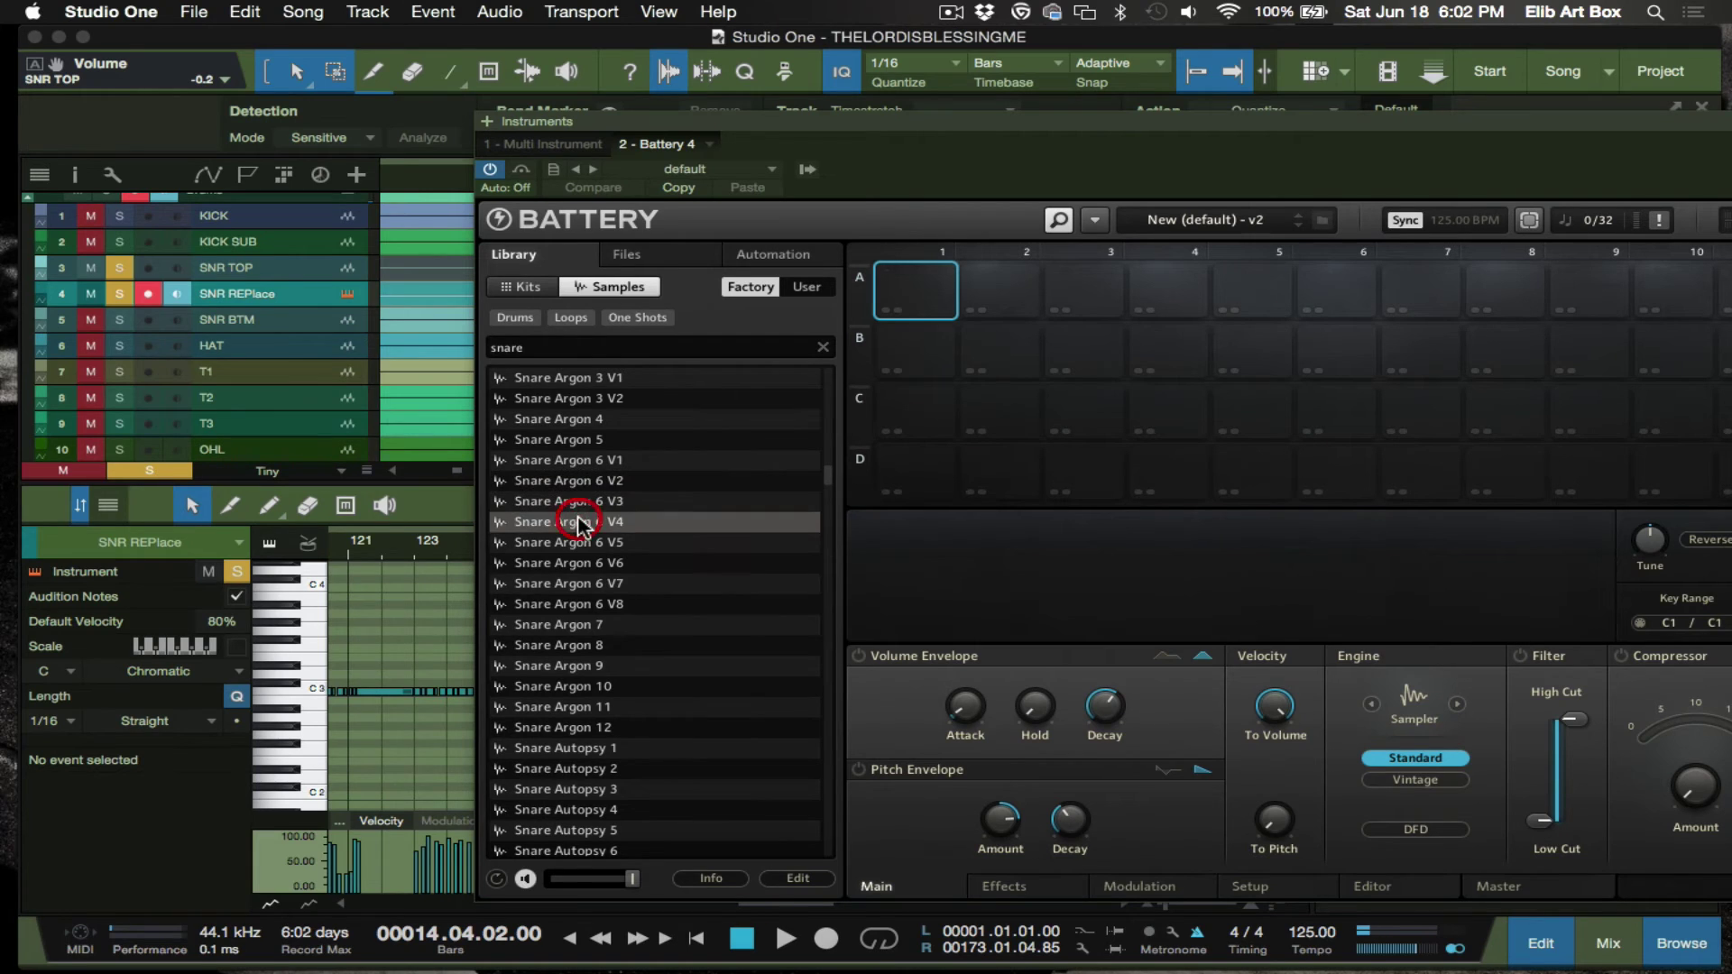
pyautogui.click(597, 562)
pyautogui.click(593, 624)
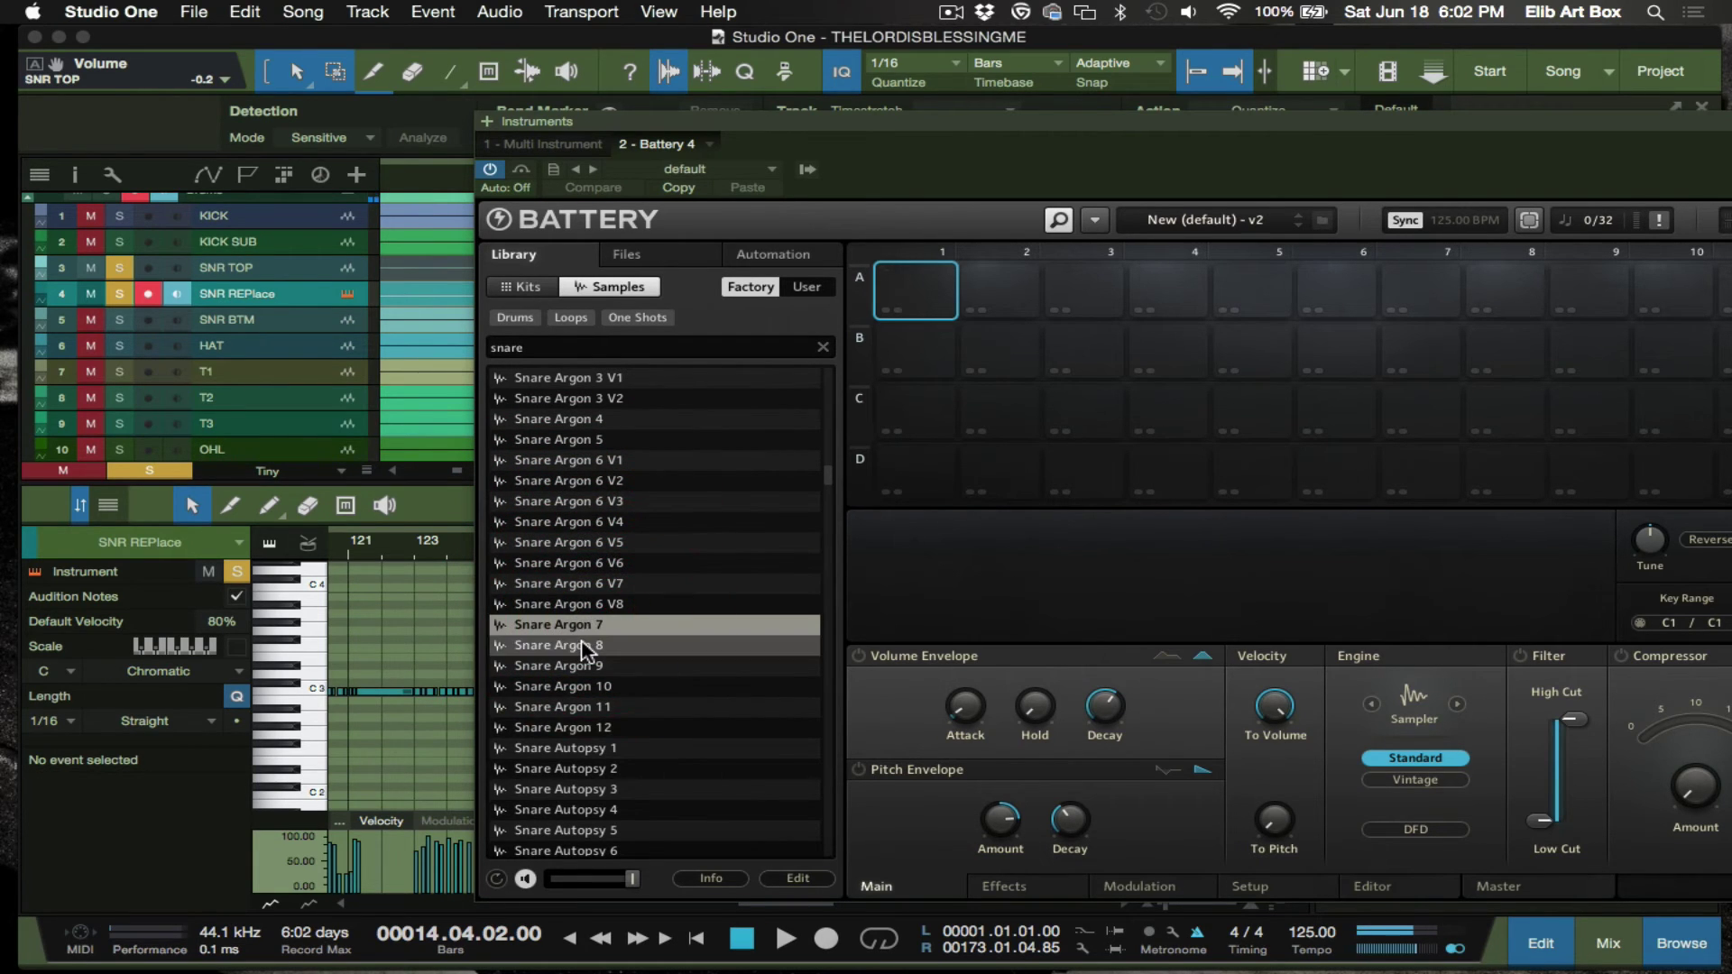
pyautogui.click(582, 646)
pyautogui.moveTo(584, 649); pyautogui.dragTo(918, 306)
pyautogui.click(914, 297)
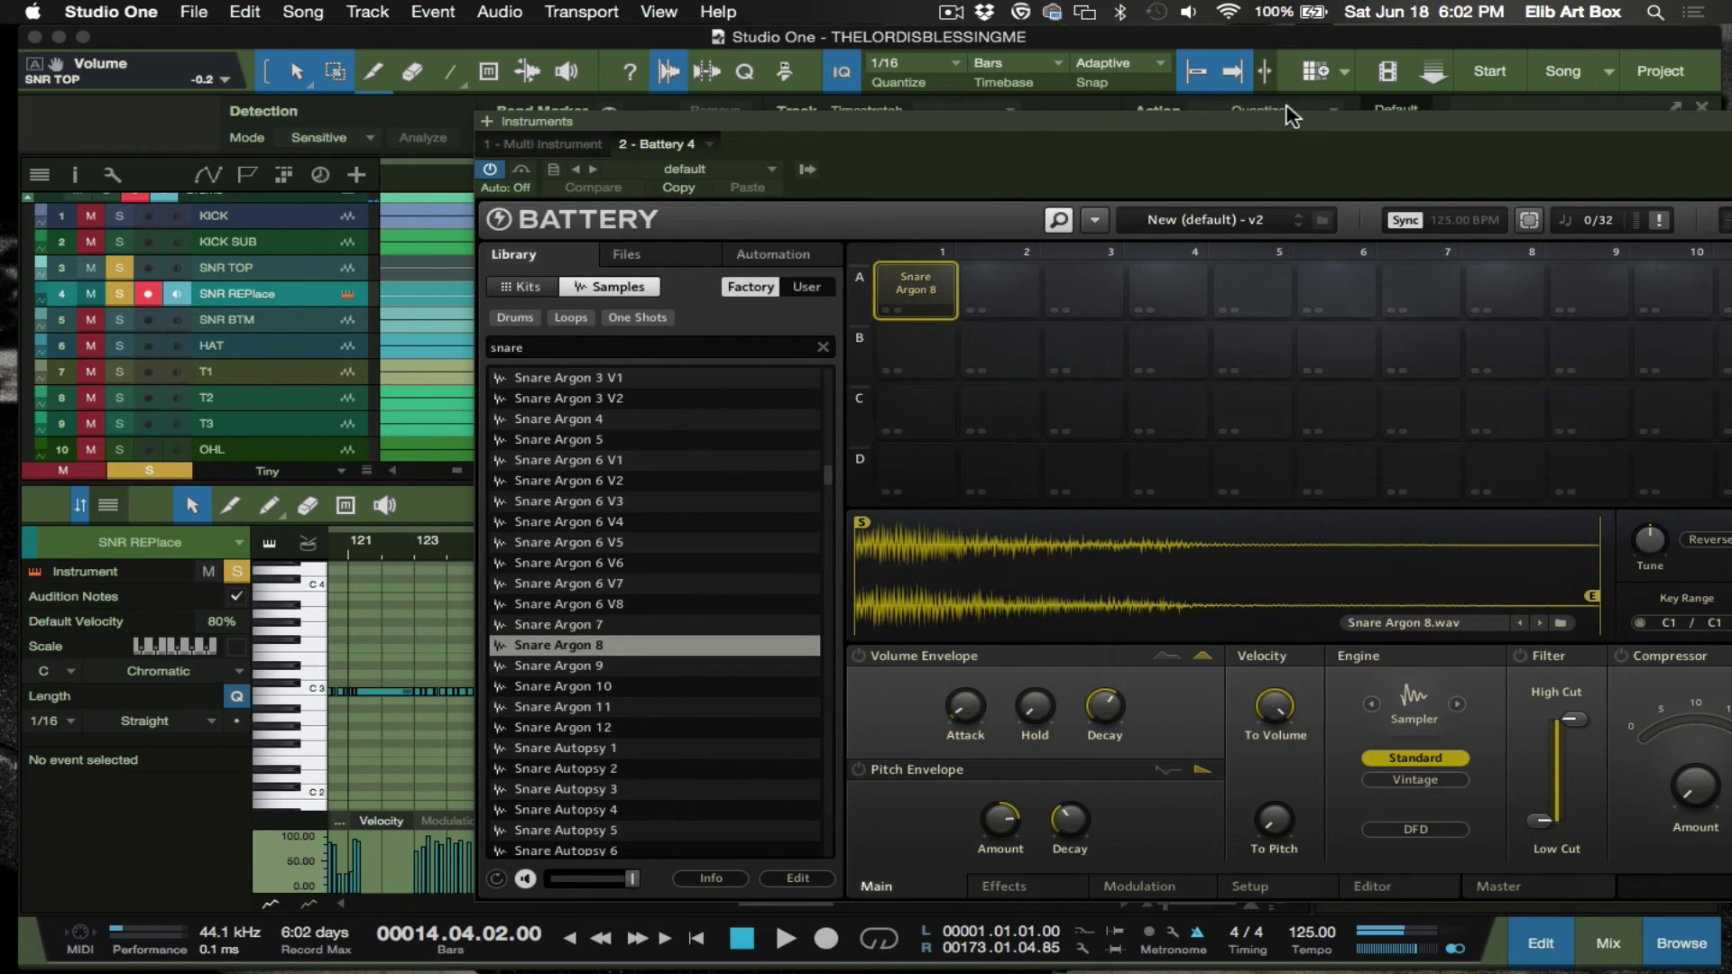
pyautogui.moveTo(1290, 113); pyautogui.dragTo(959, 97)
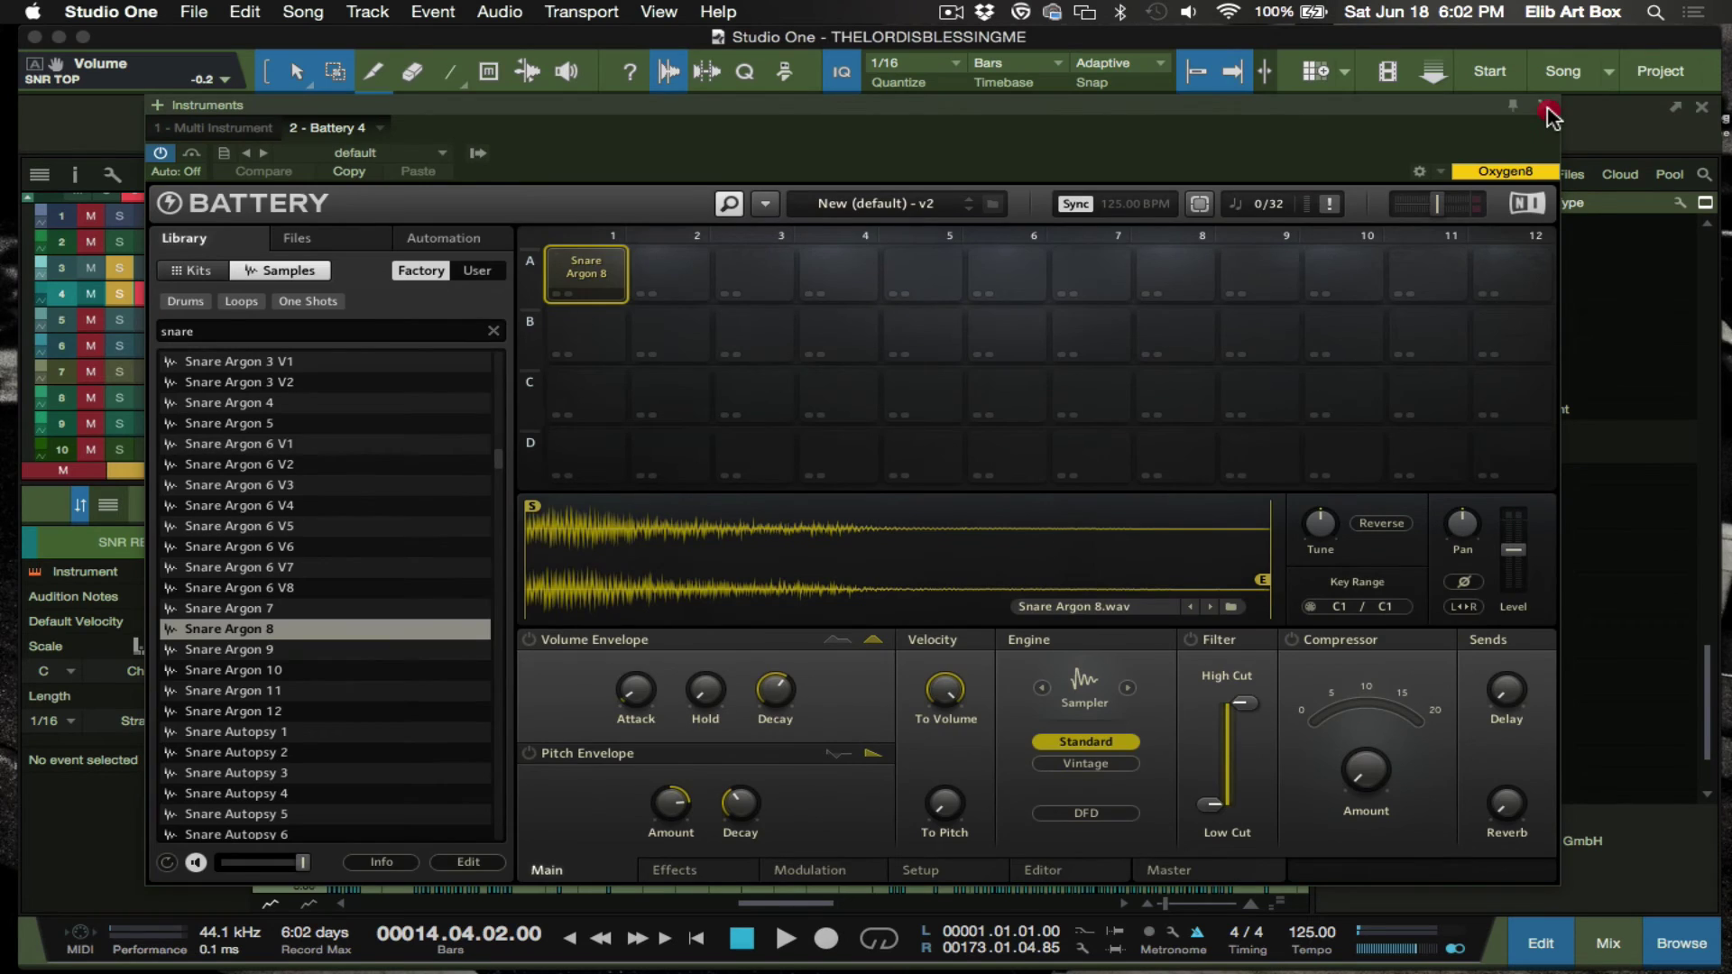
pyautogui.click(1545, 108)
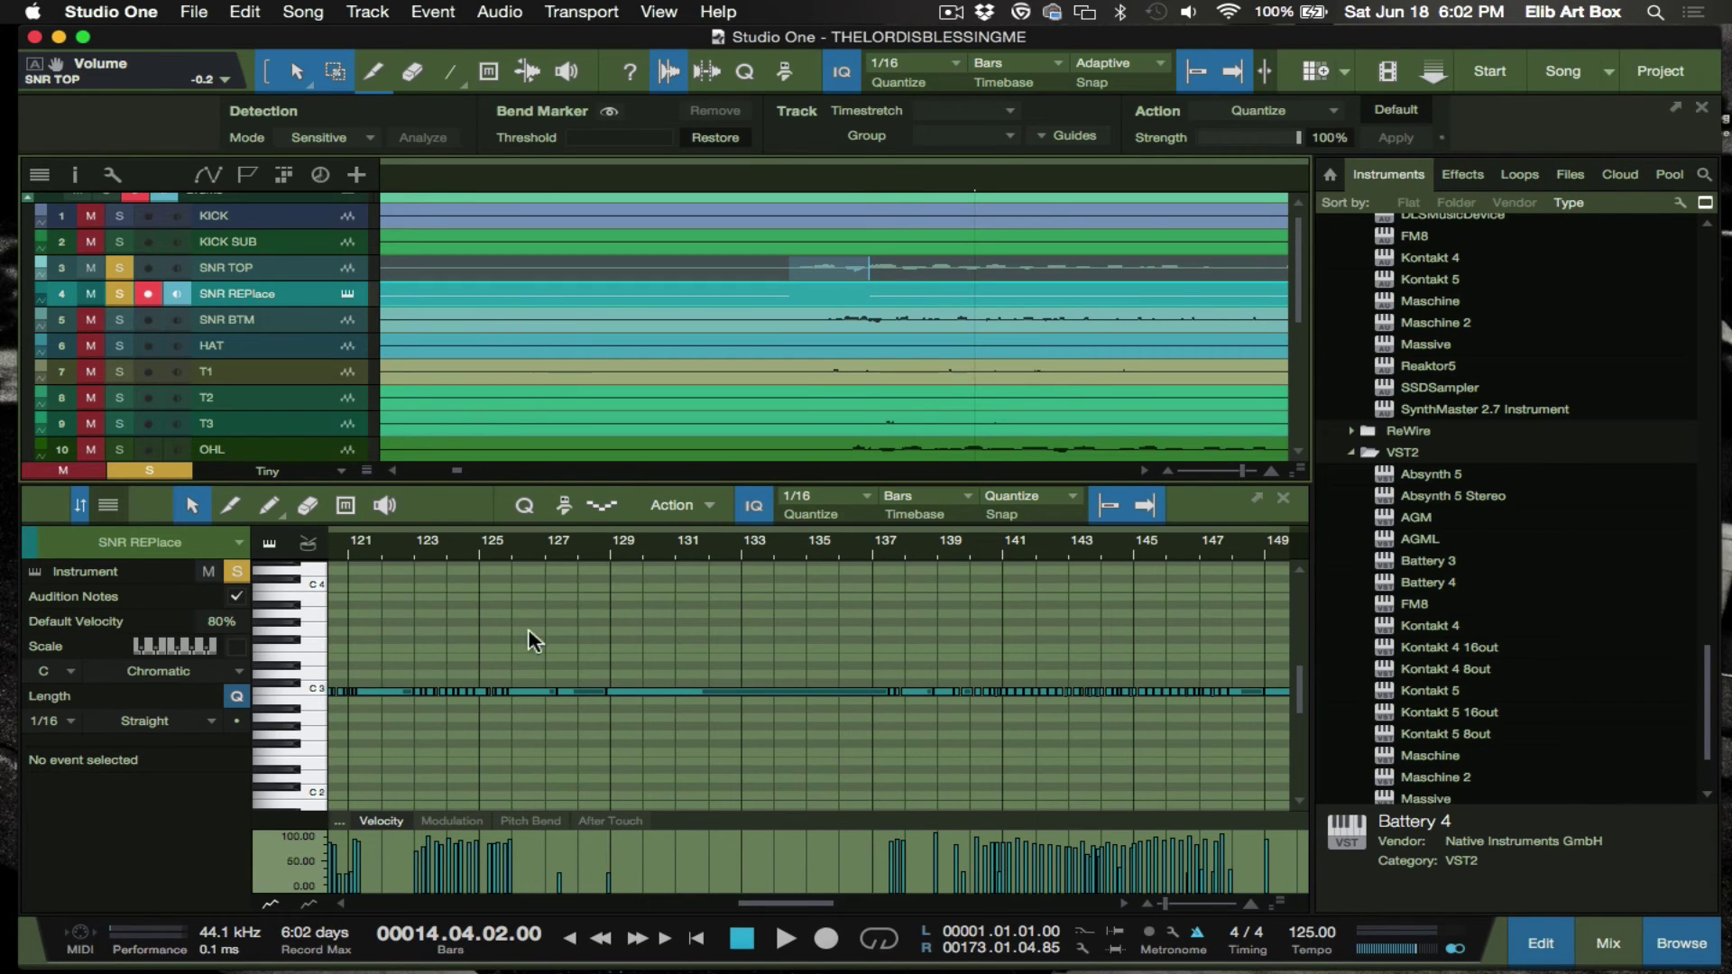
# - Select all SNR REPlace notes and transpose them from C3 down to C1, auditioning the C1 key
pyautogui.click(599, 739)
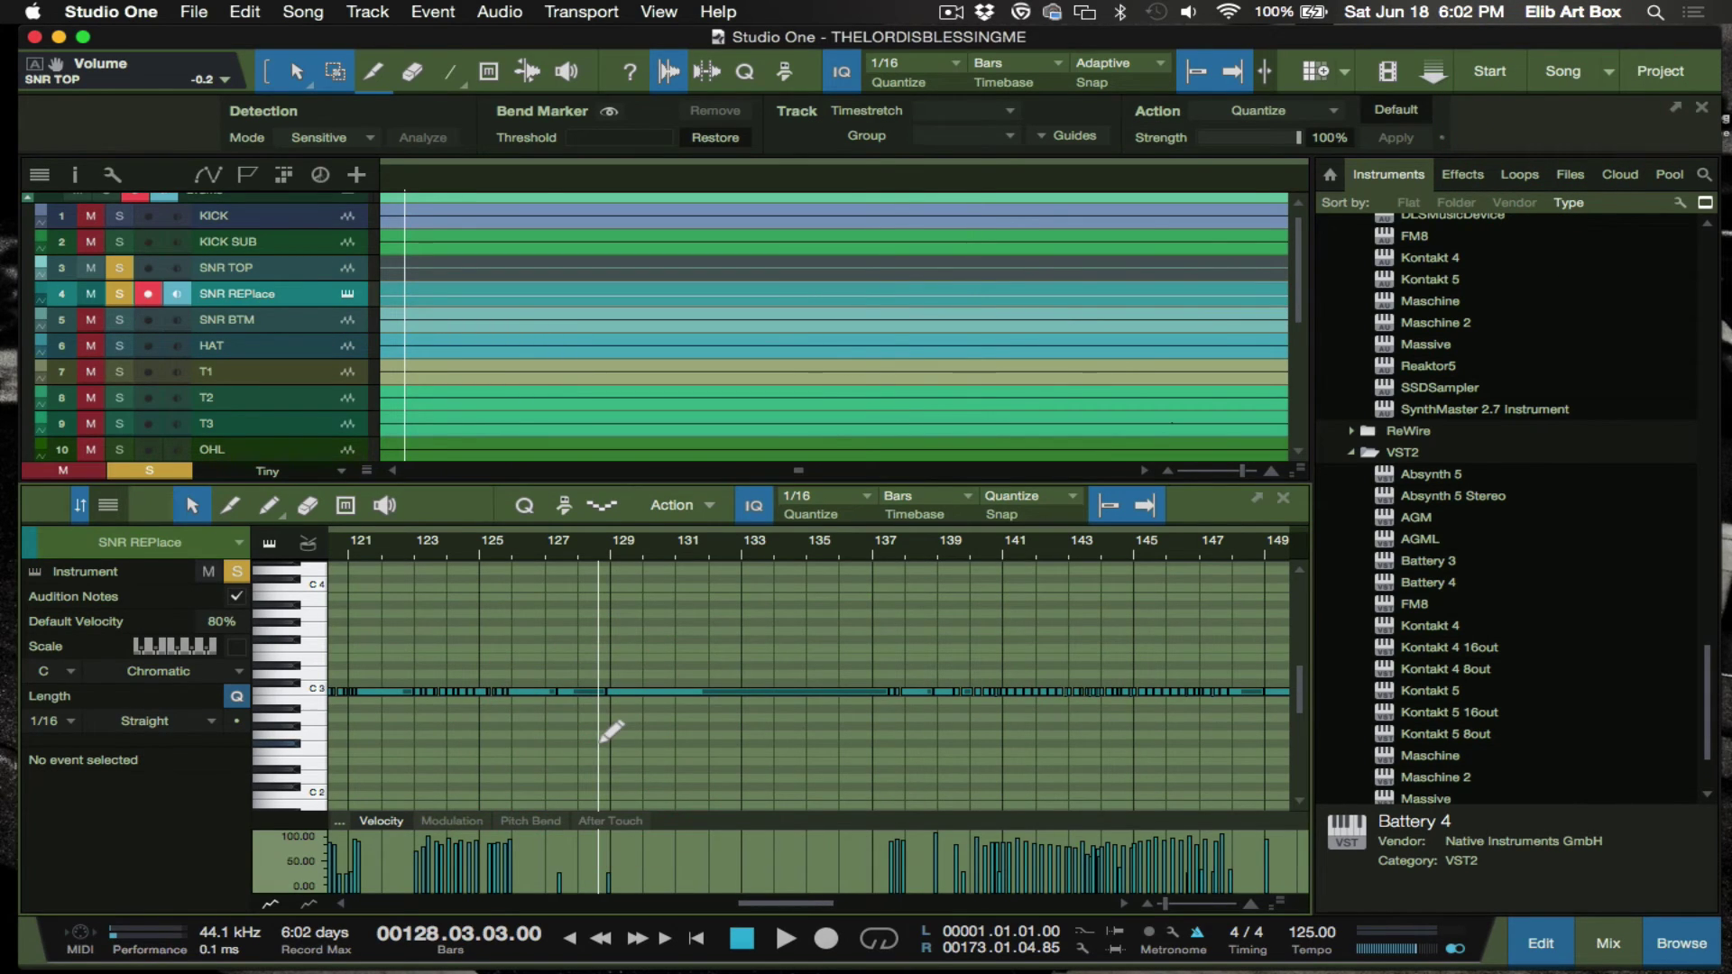
pyautogui.press('super+a')
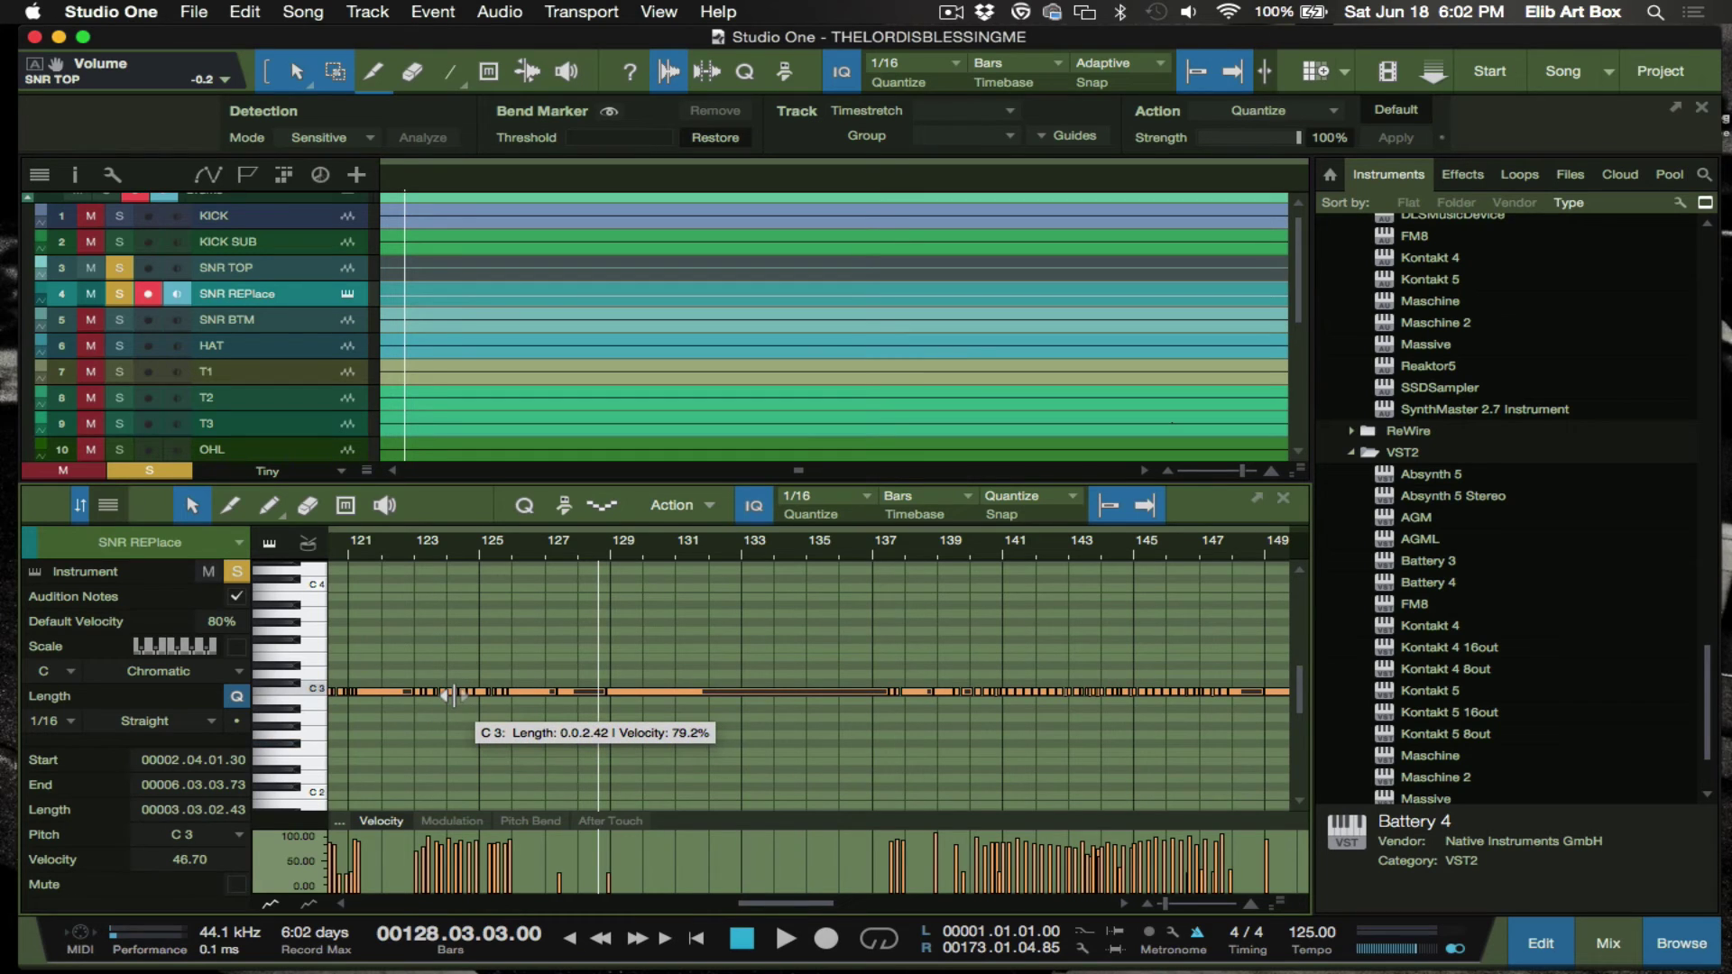
pyautogui.scroll(3, 451, 695)
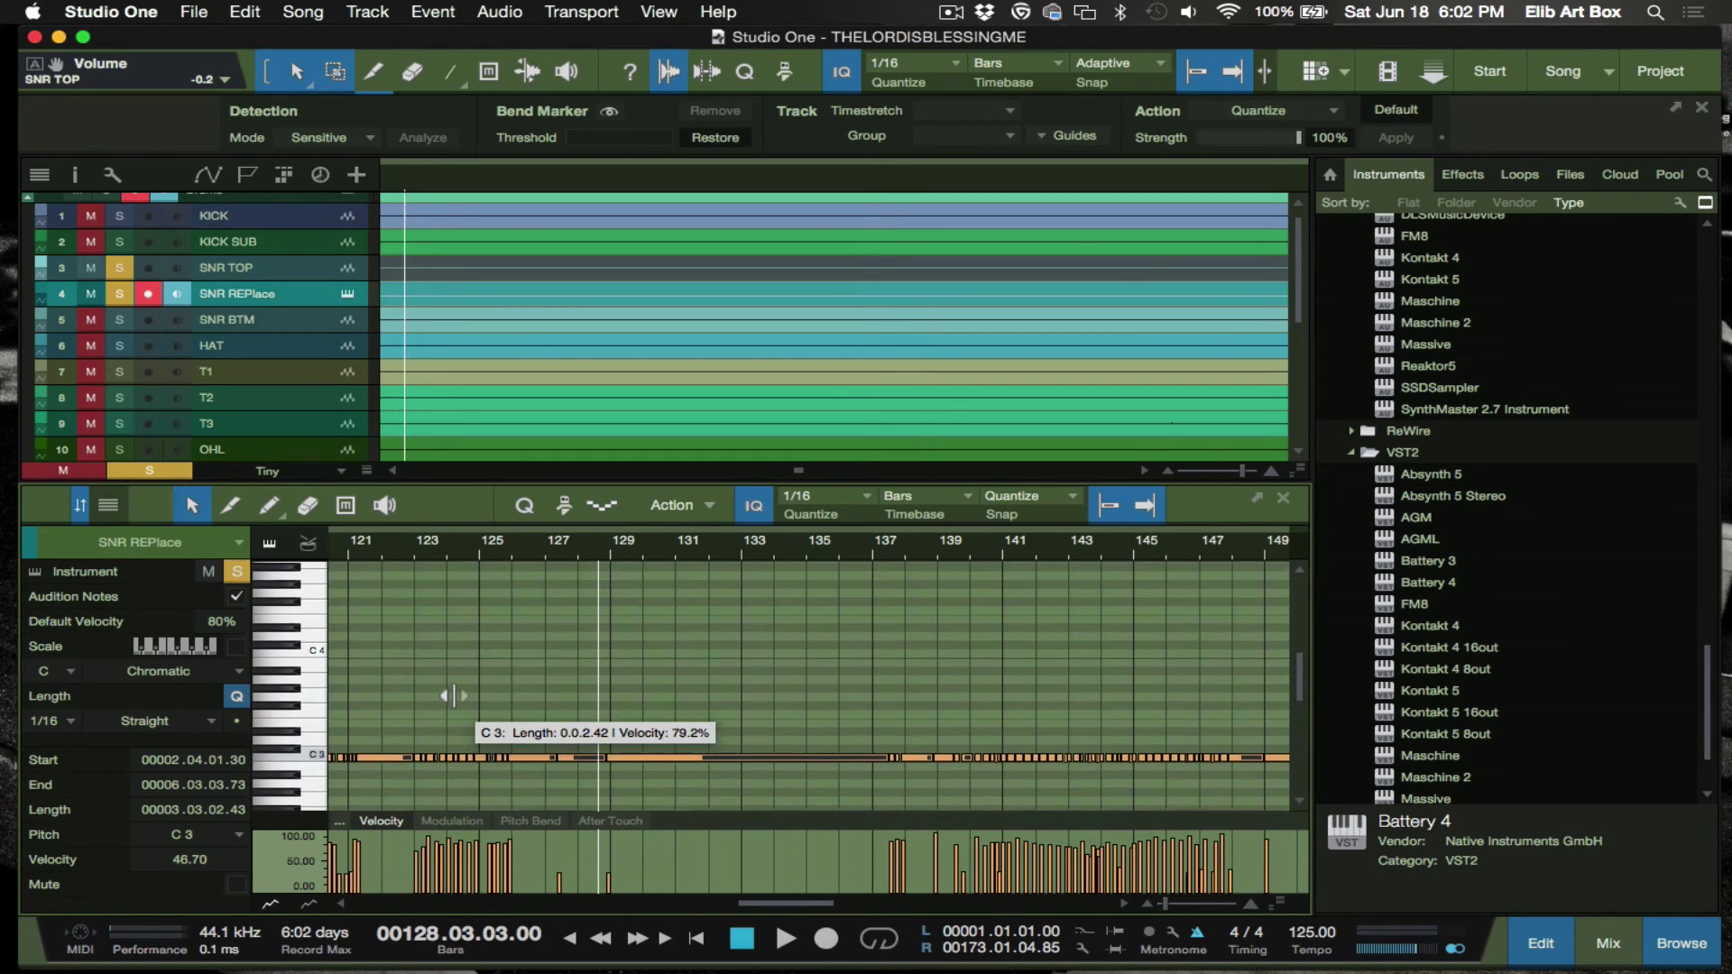
pyautogui.scroll(-8, 451, 695)
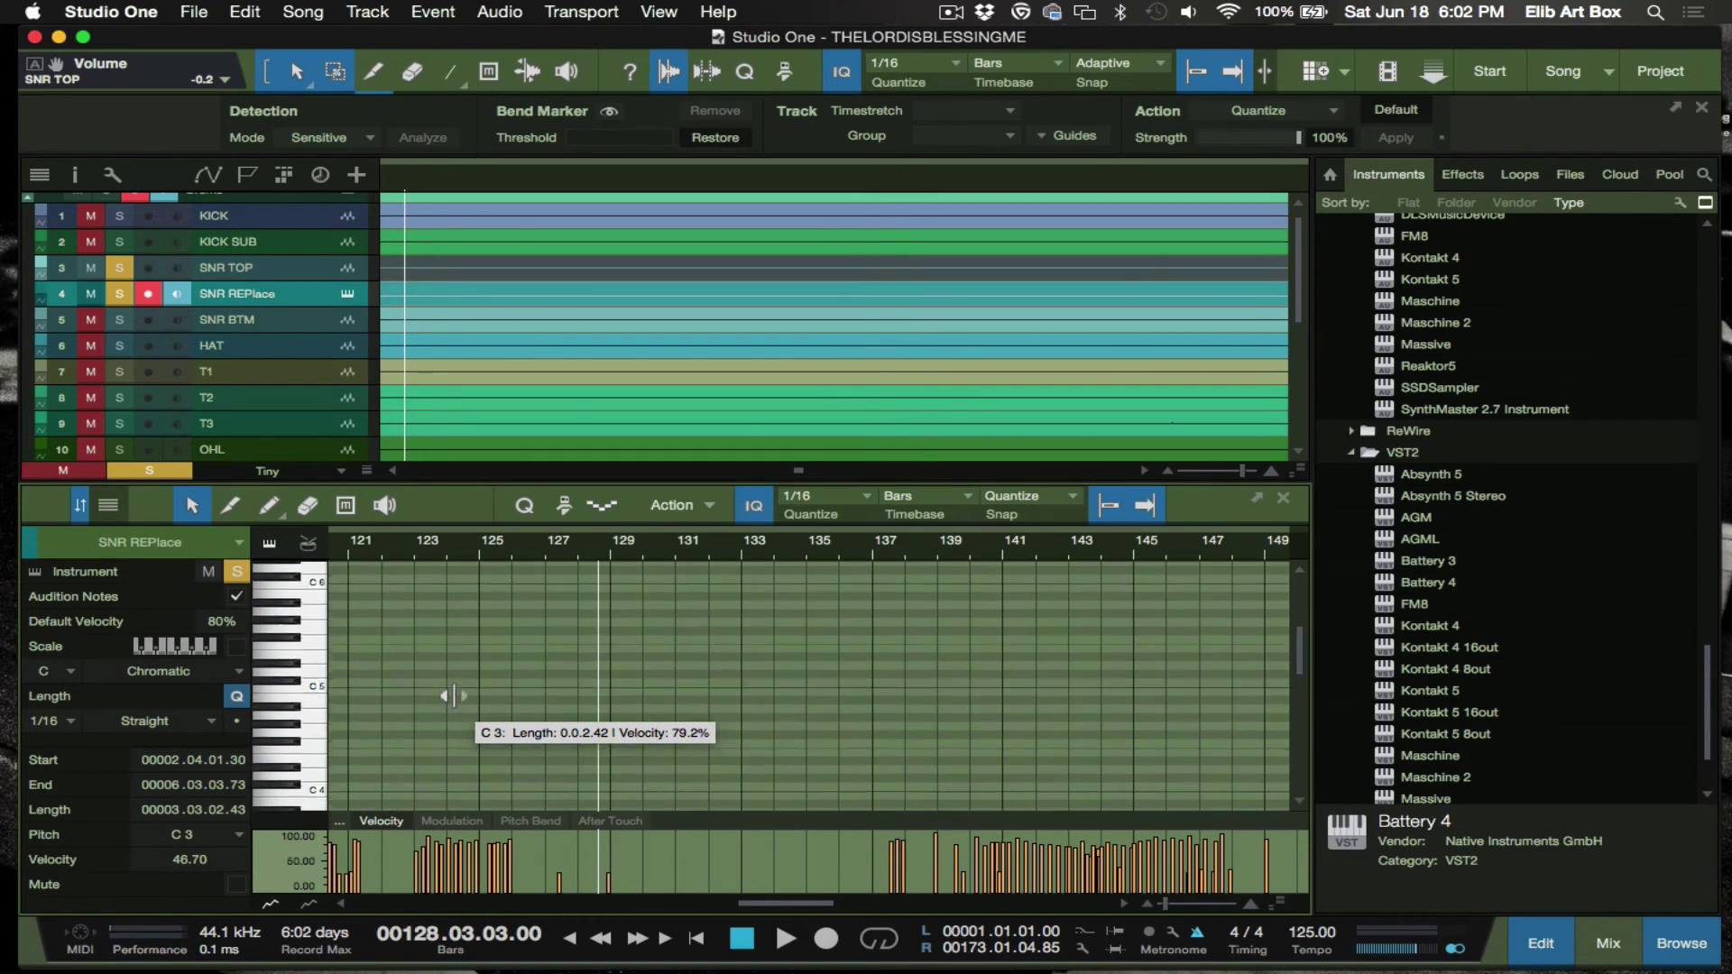
pyautogui.scroll(-5, 453, 696)
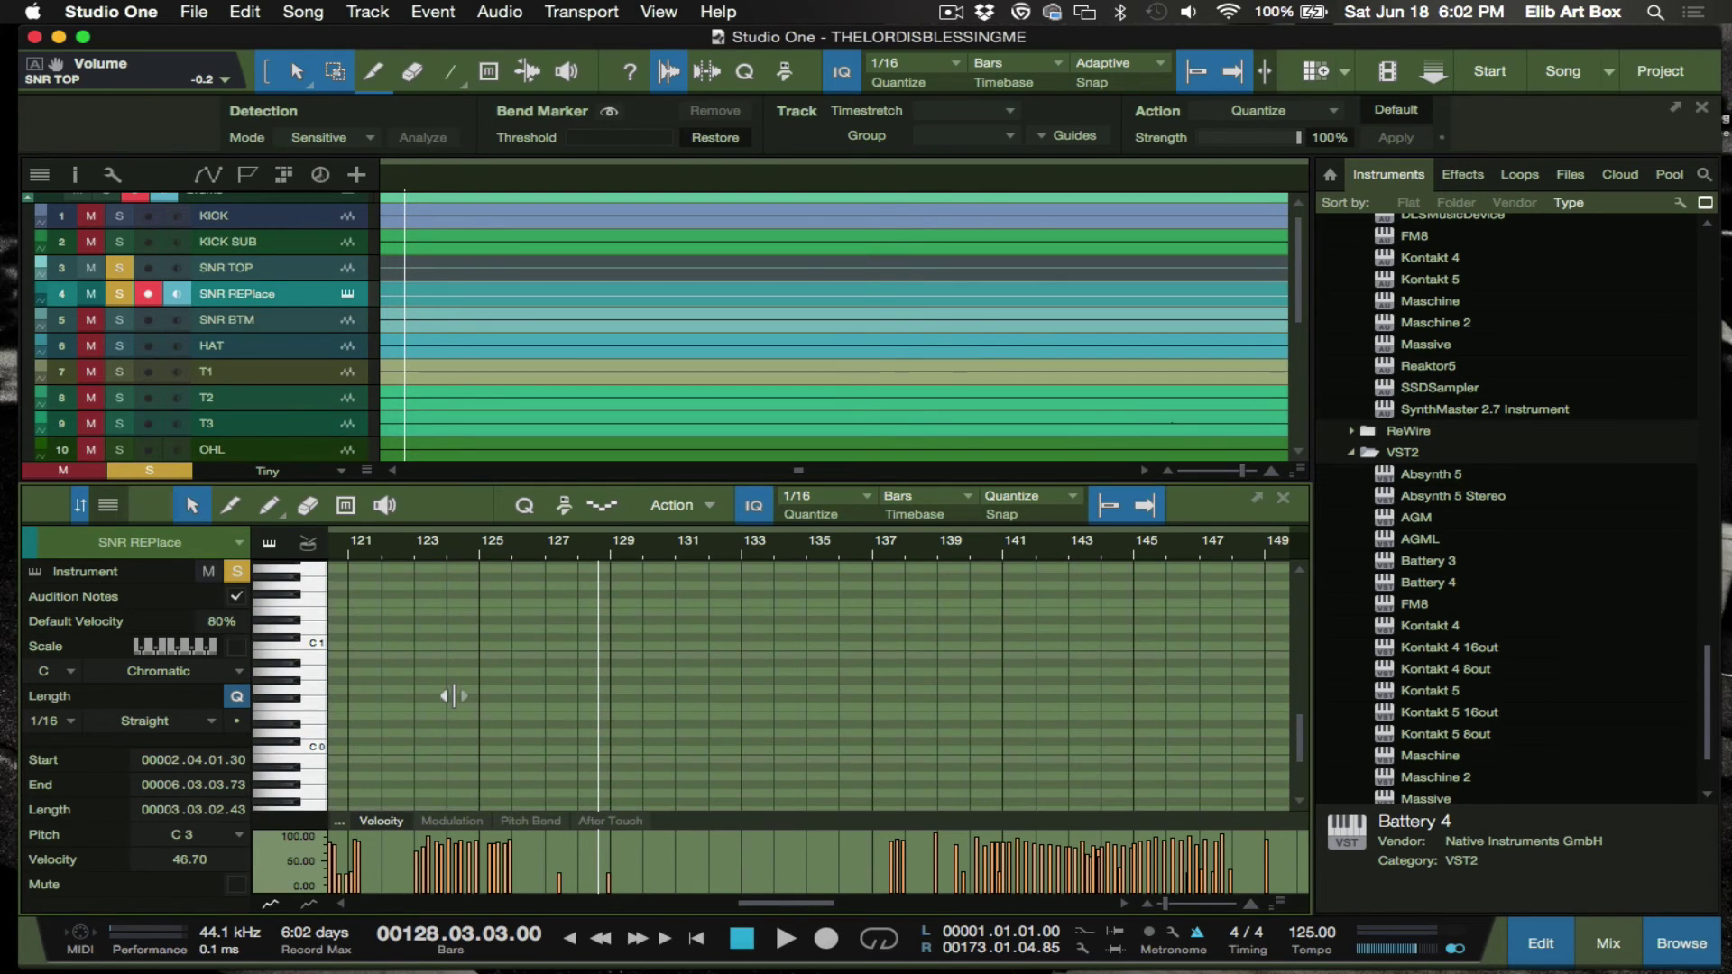
pyautogui.click(301, 651)
pyautogui.scroll(9, 301, 651)
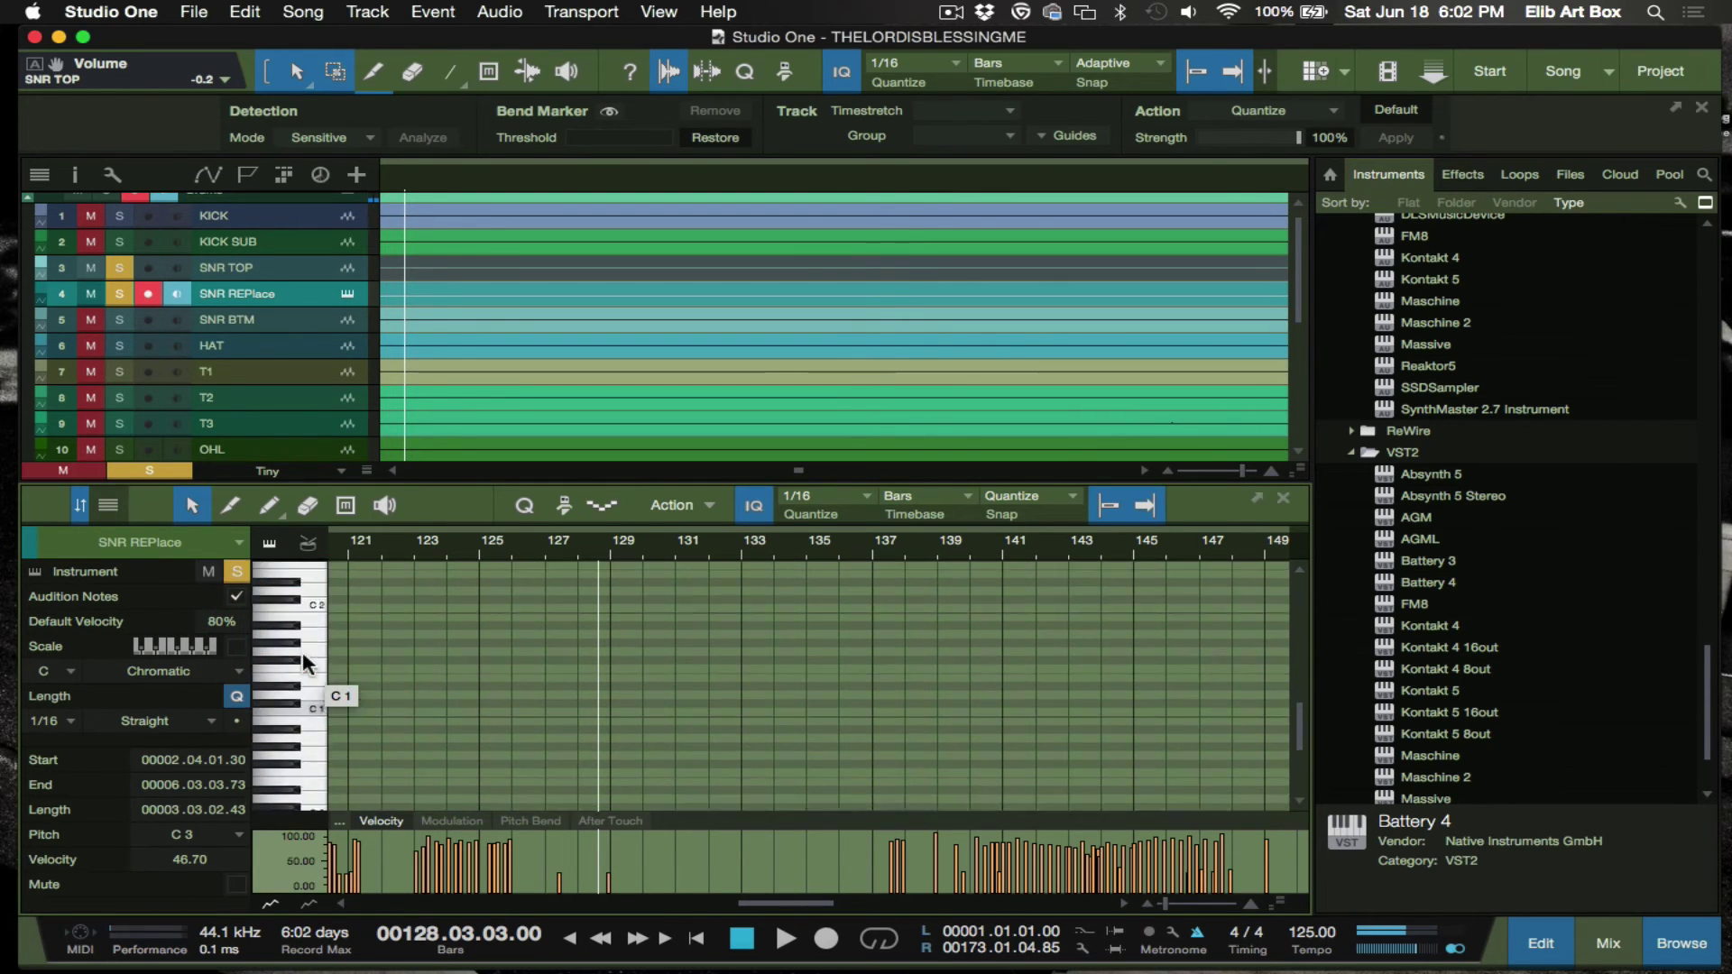
pyautogui.scroll(-4, 301, 652)
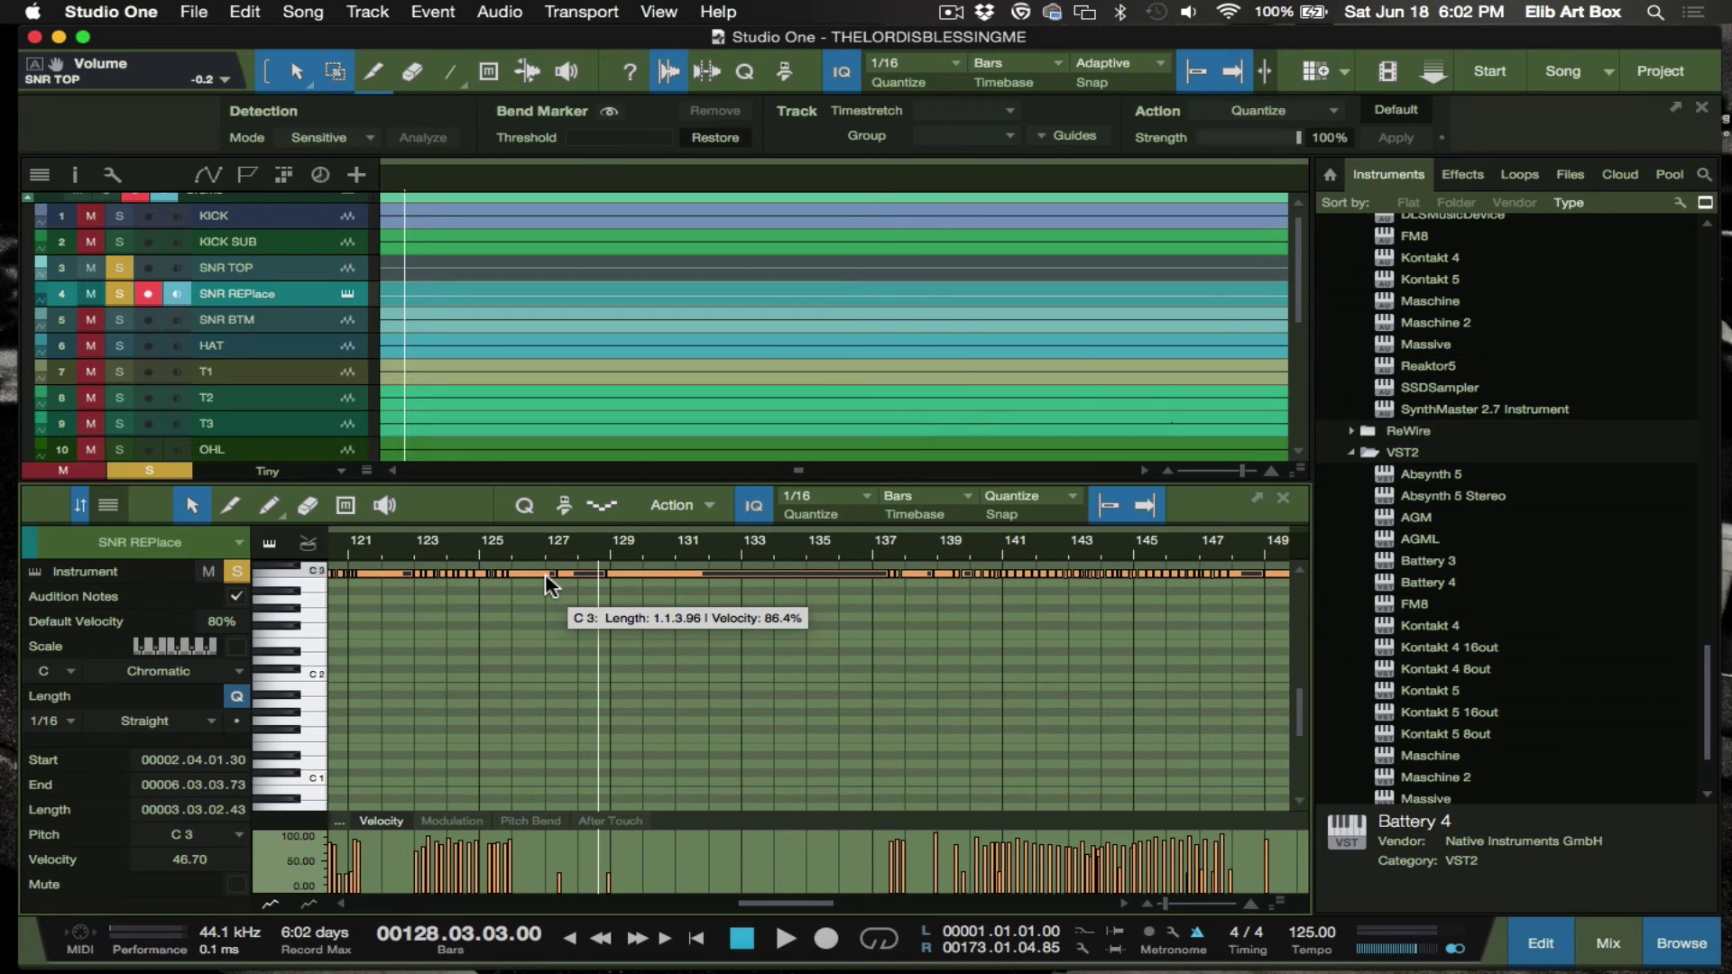
pyautogui.hotkey('shift', 'Down')
pyautogui.hotkey('shift', 'Down')
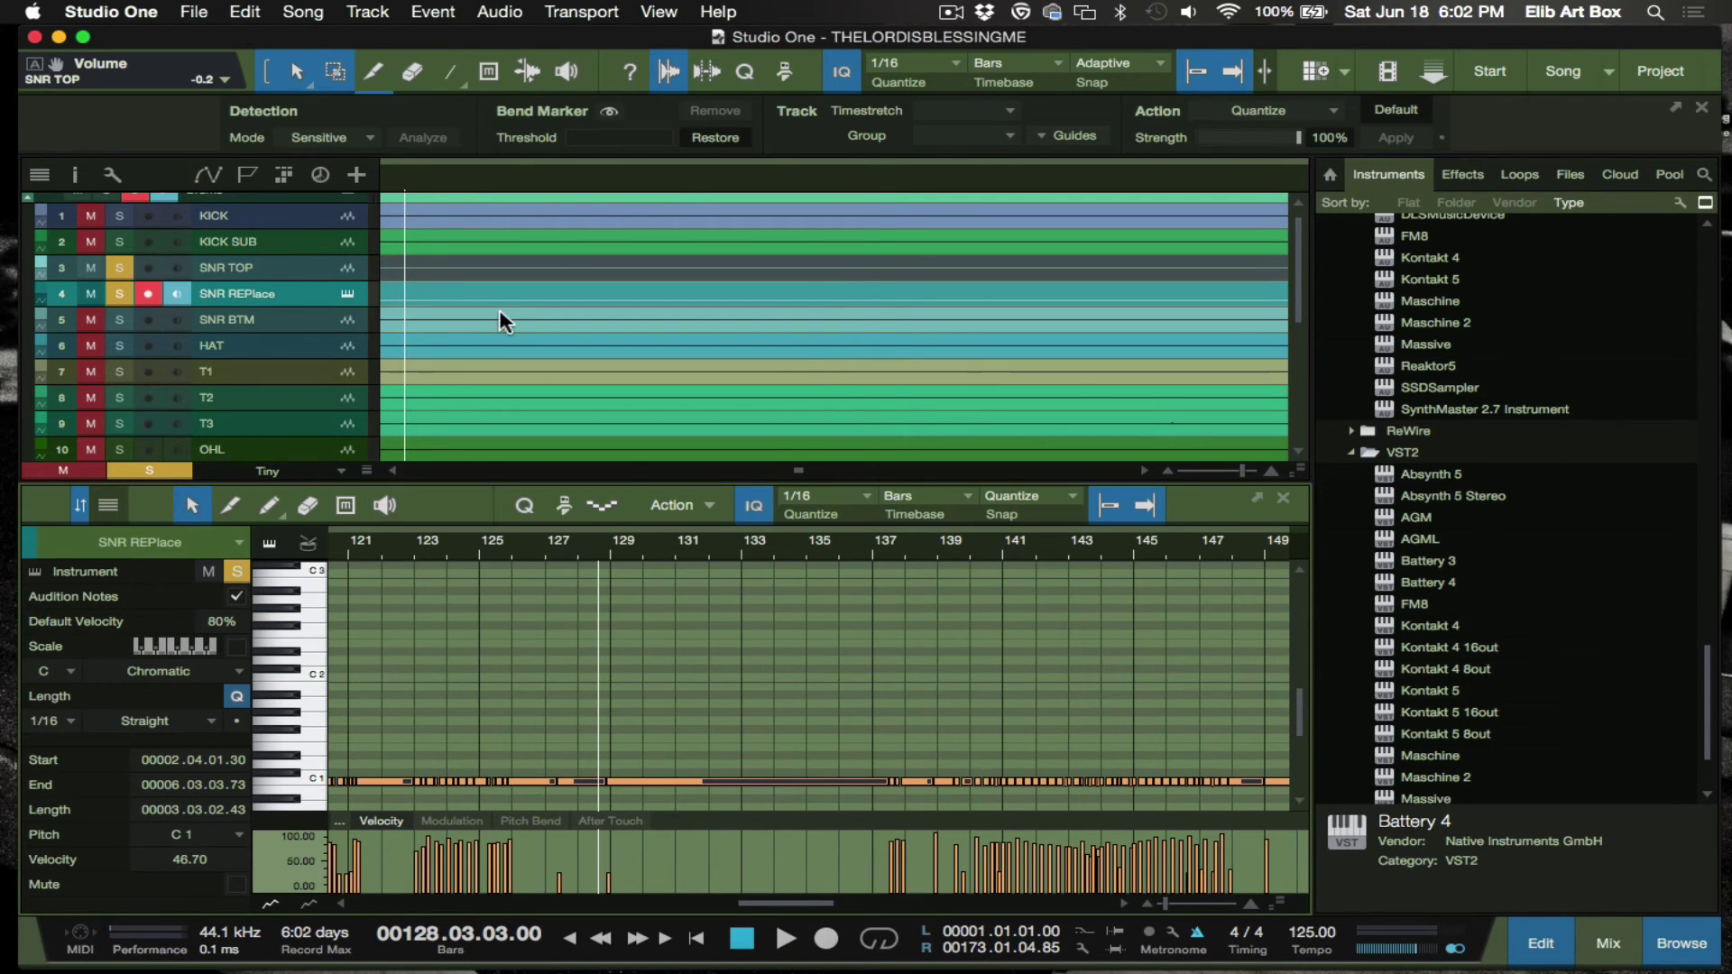
# - Play the song, show the mixer and lower the Battery 4 snare channel fader
pyautogui.press('space')
pyautogui.click(529, 552)
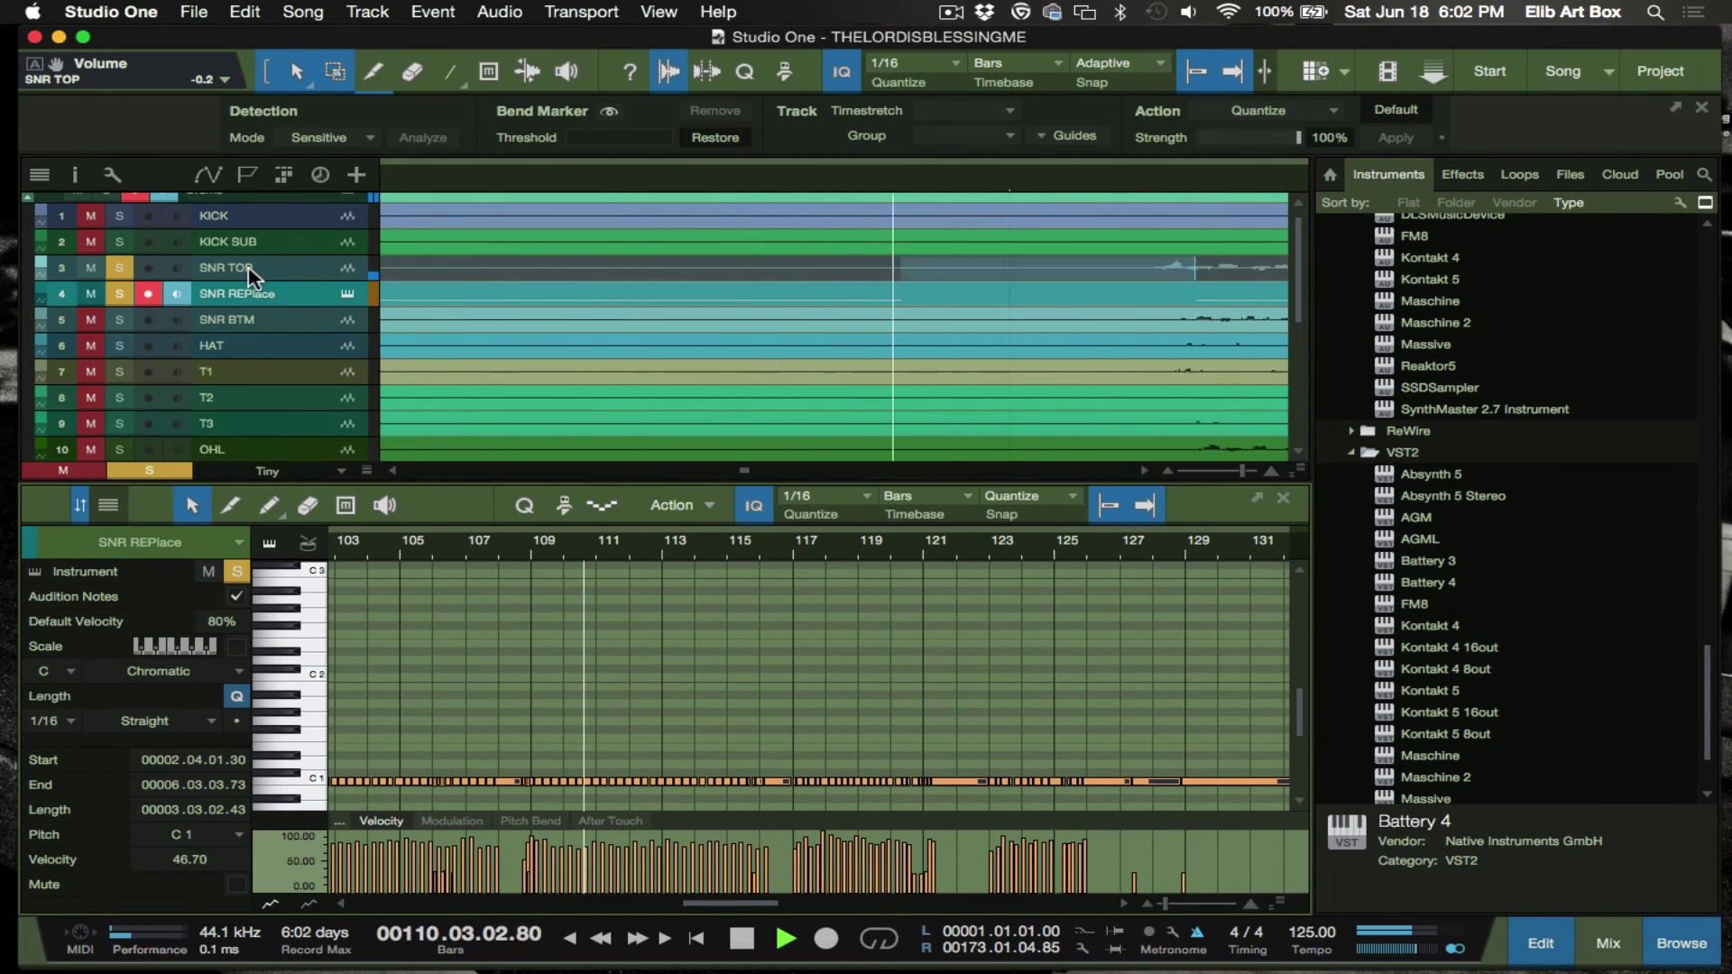
pyautogui.press('F3')
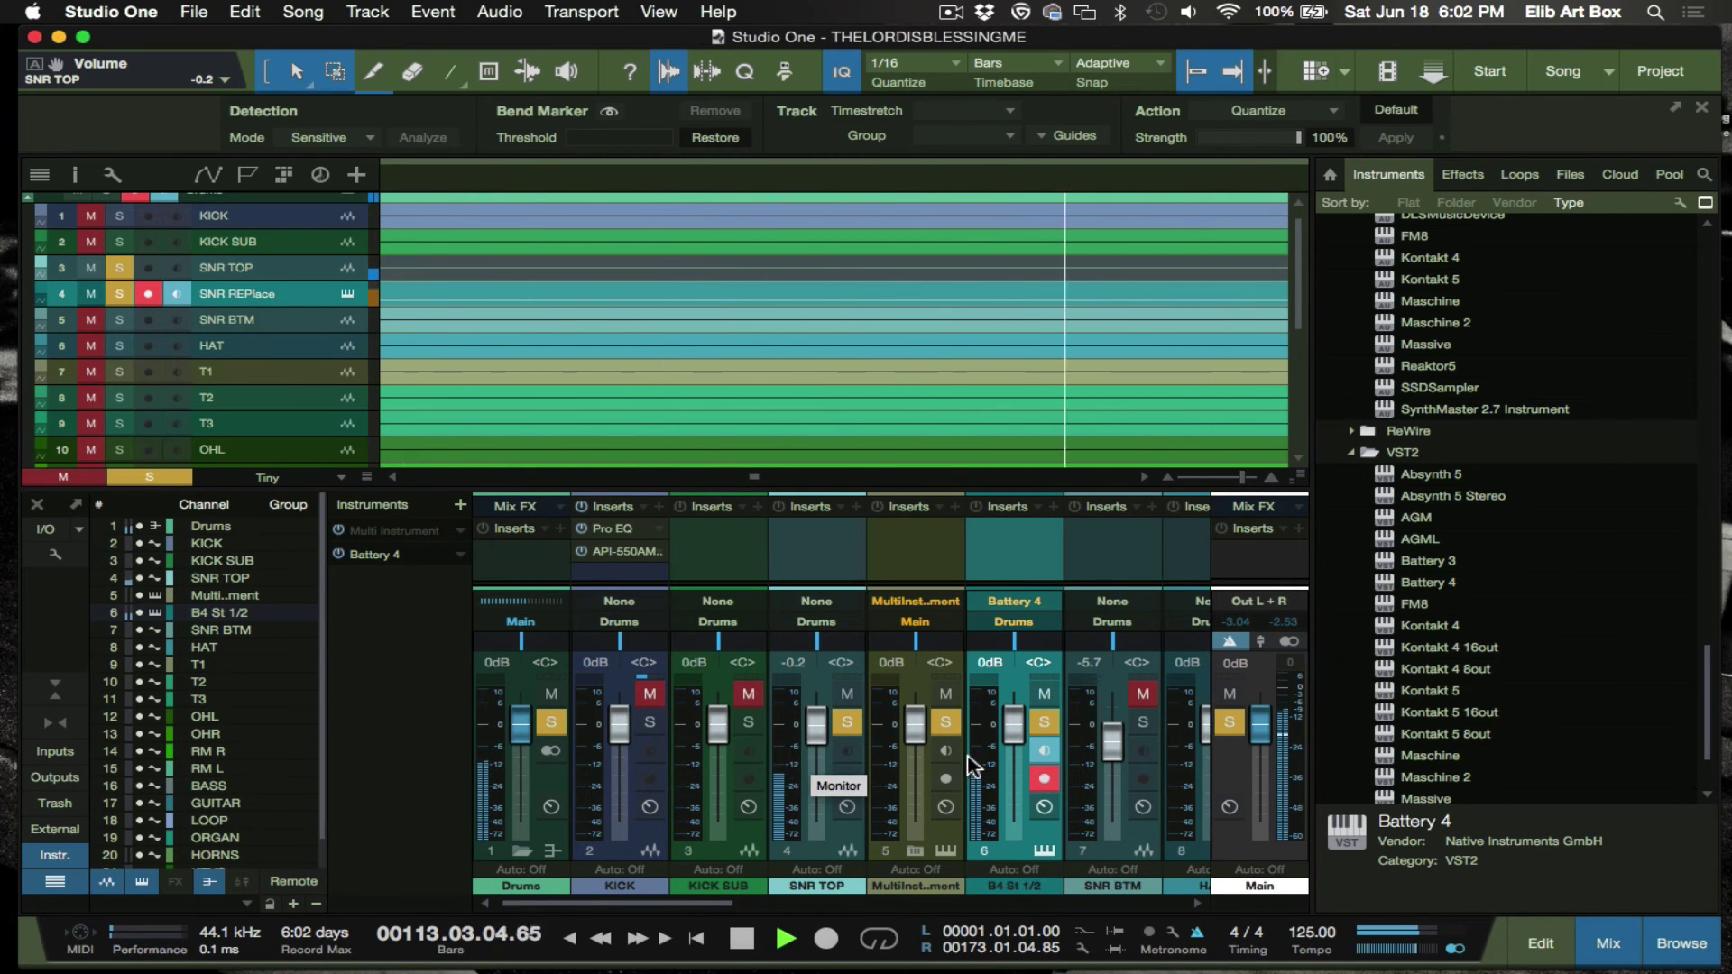
pyautogui.moveTo(1014, 723); pyautogui.dragTo(1014, 771)
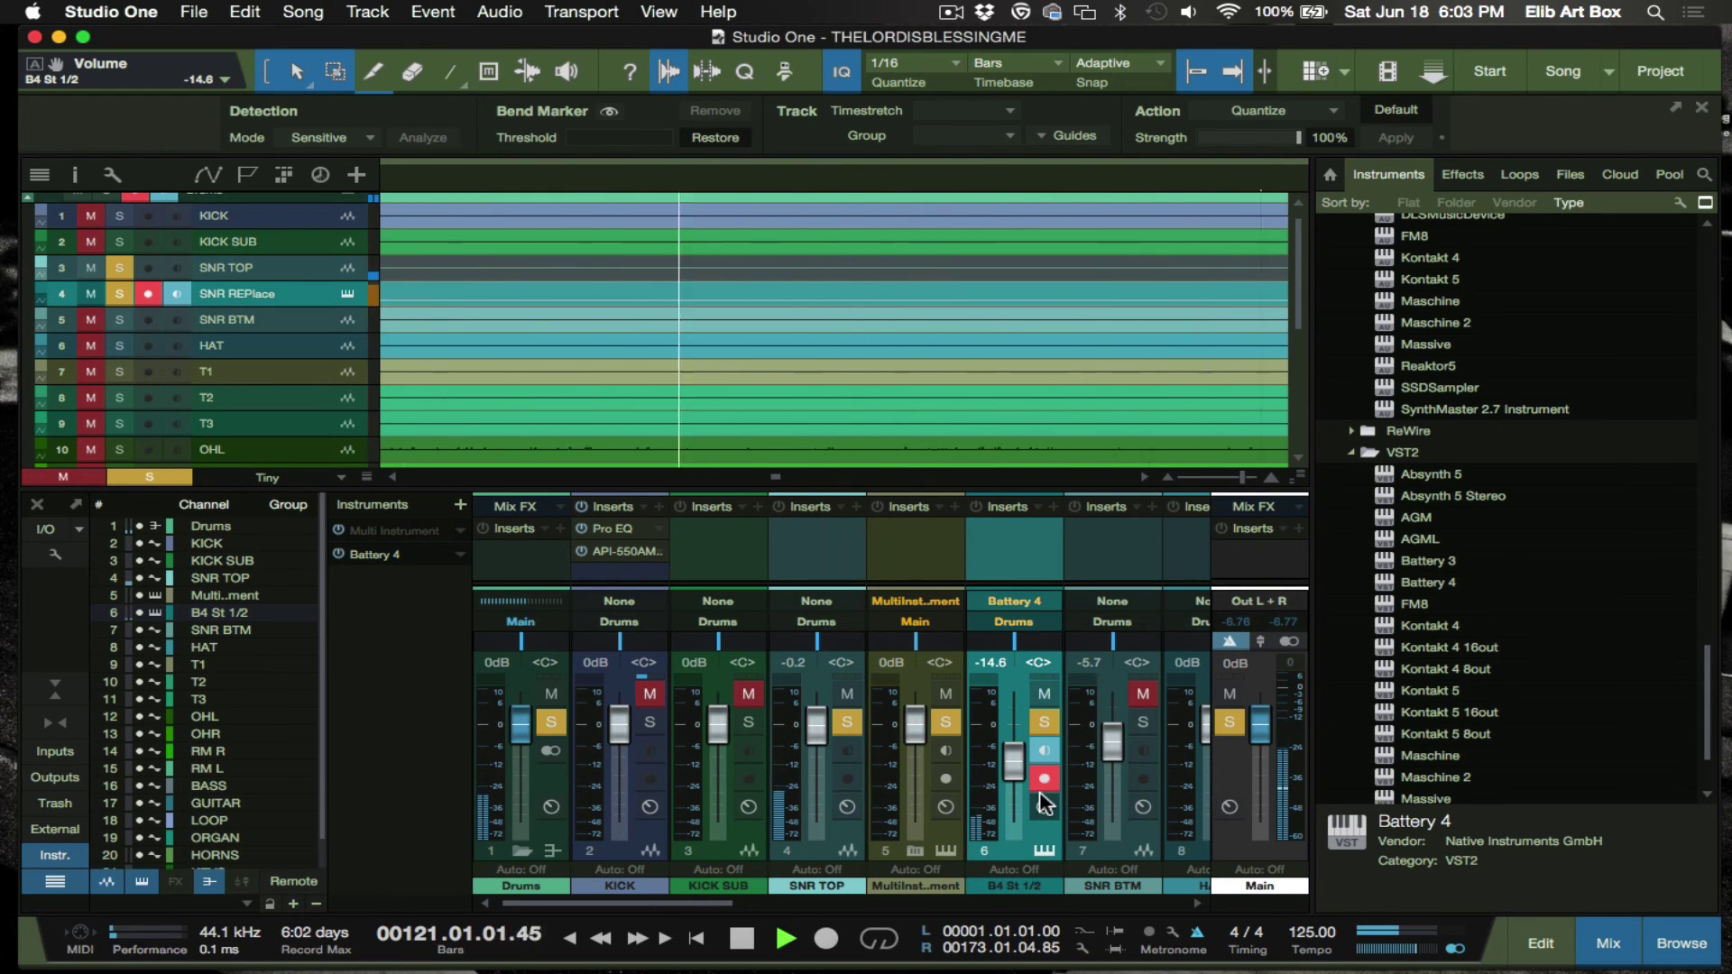
pyautogui.press('space')
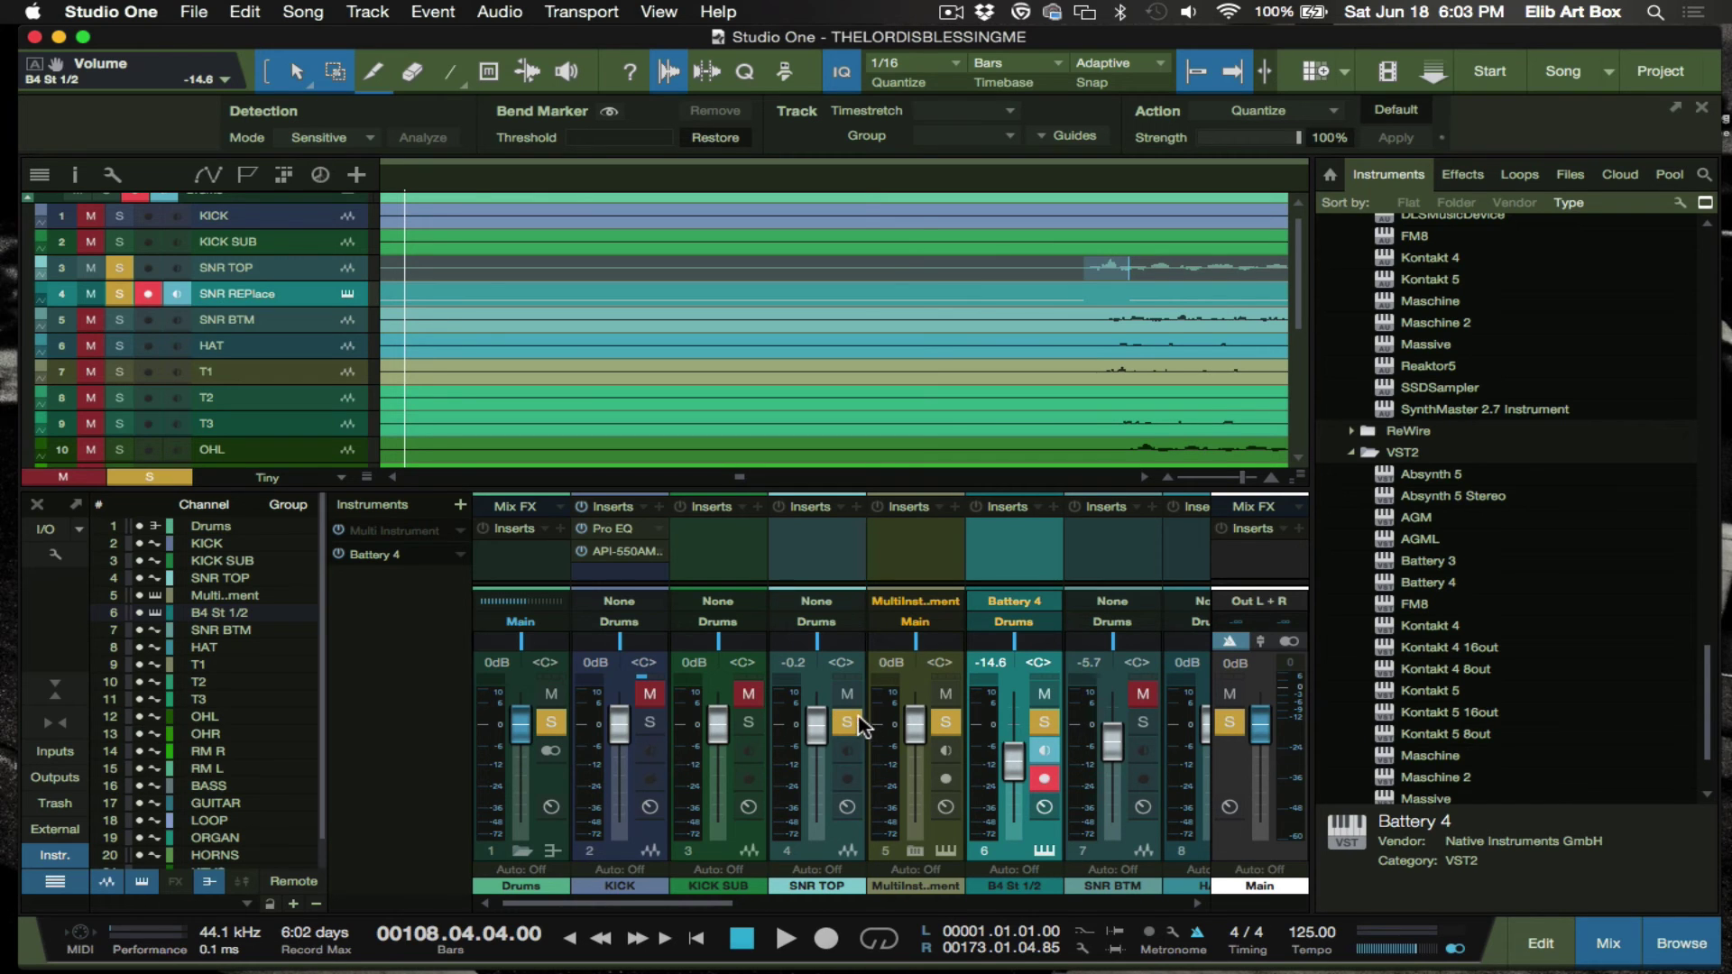
# - Mute SNR TOP, solo the Drums bus and raise the Battery 4 snare channel to -2.8 dB
pyautogui.press('space')
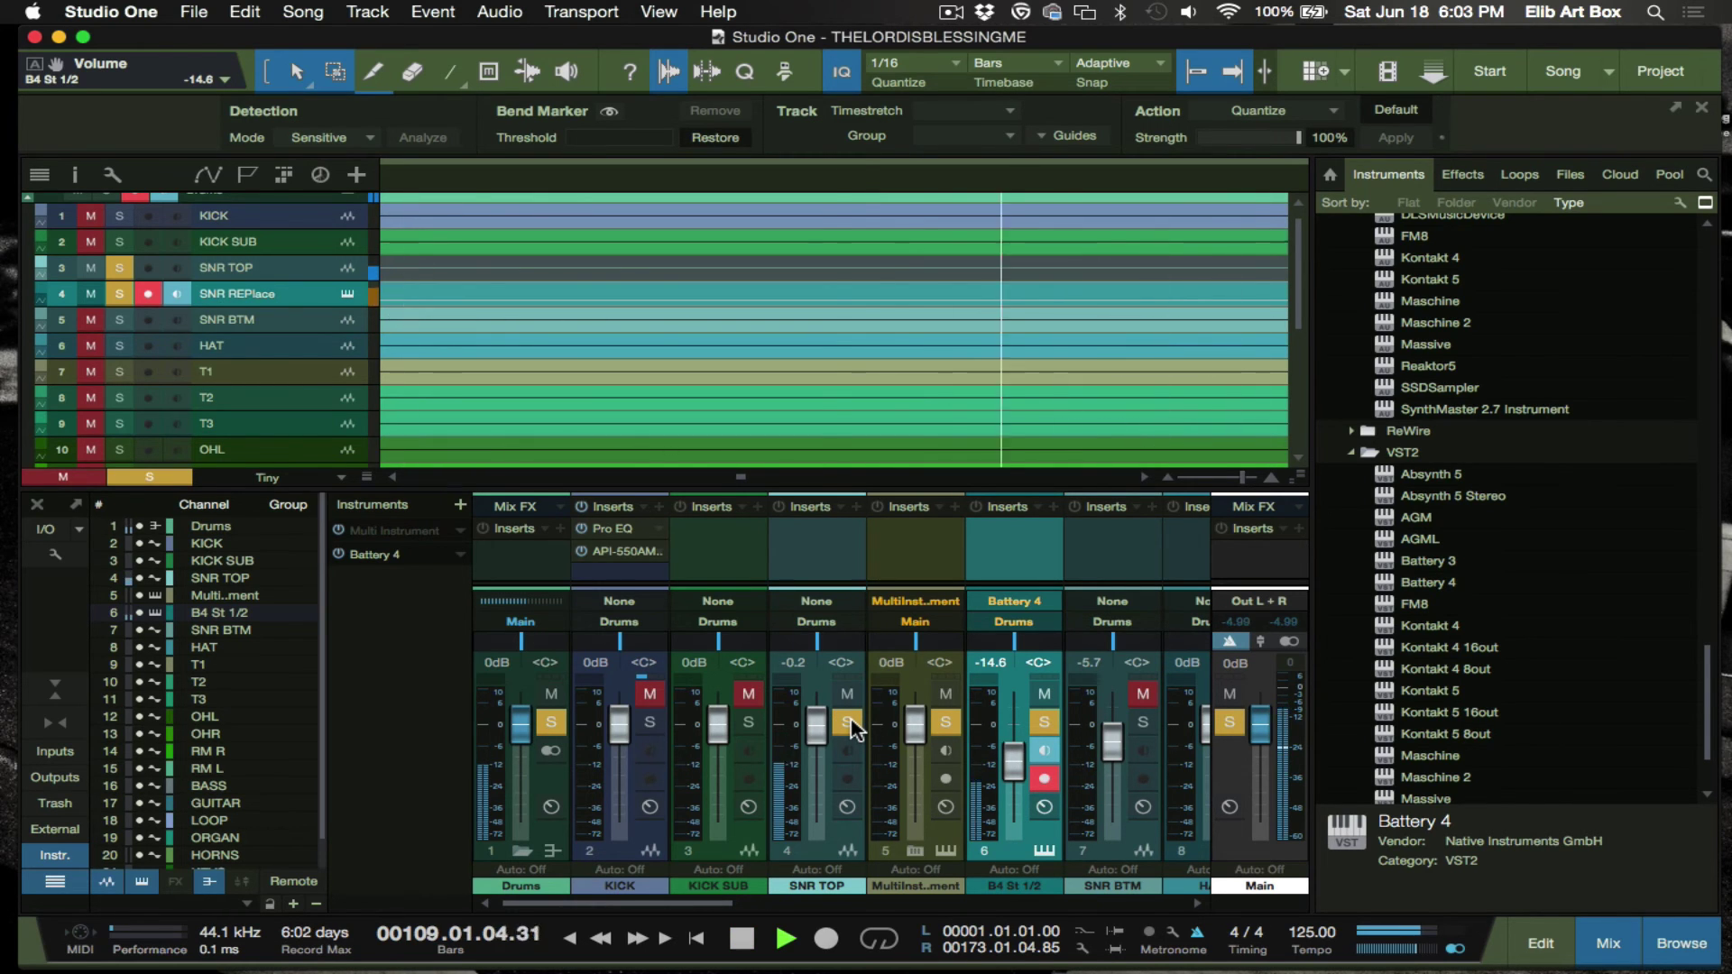
pyautogui.click(847, 722)
pyautogui.click(847, 693)
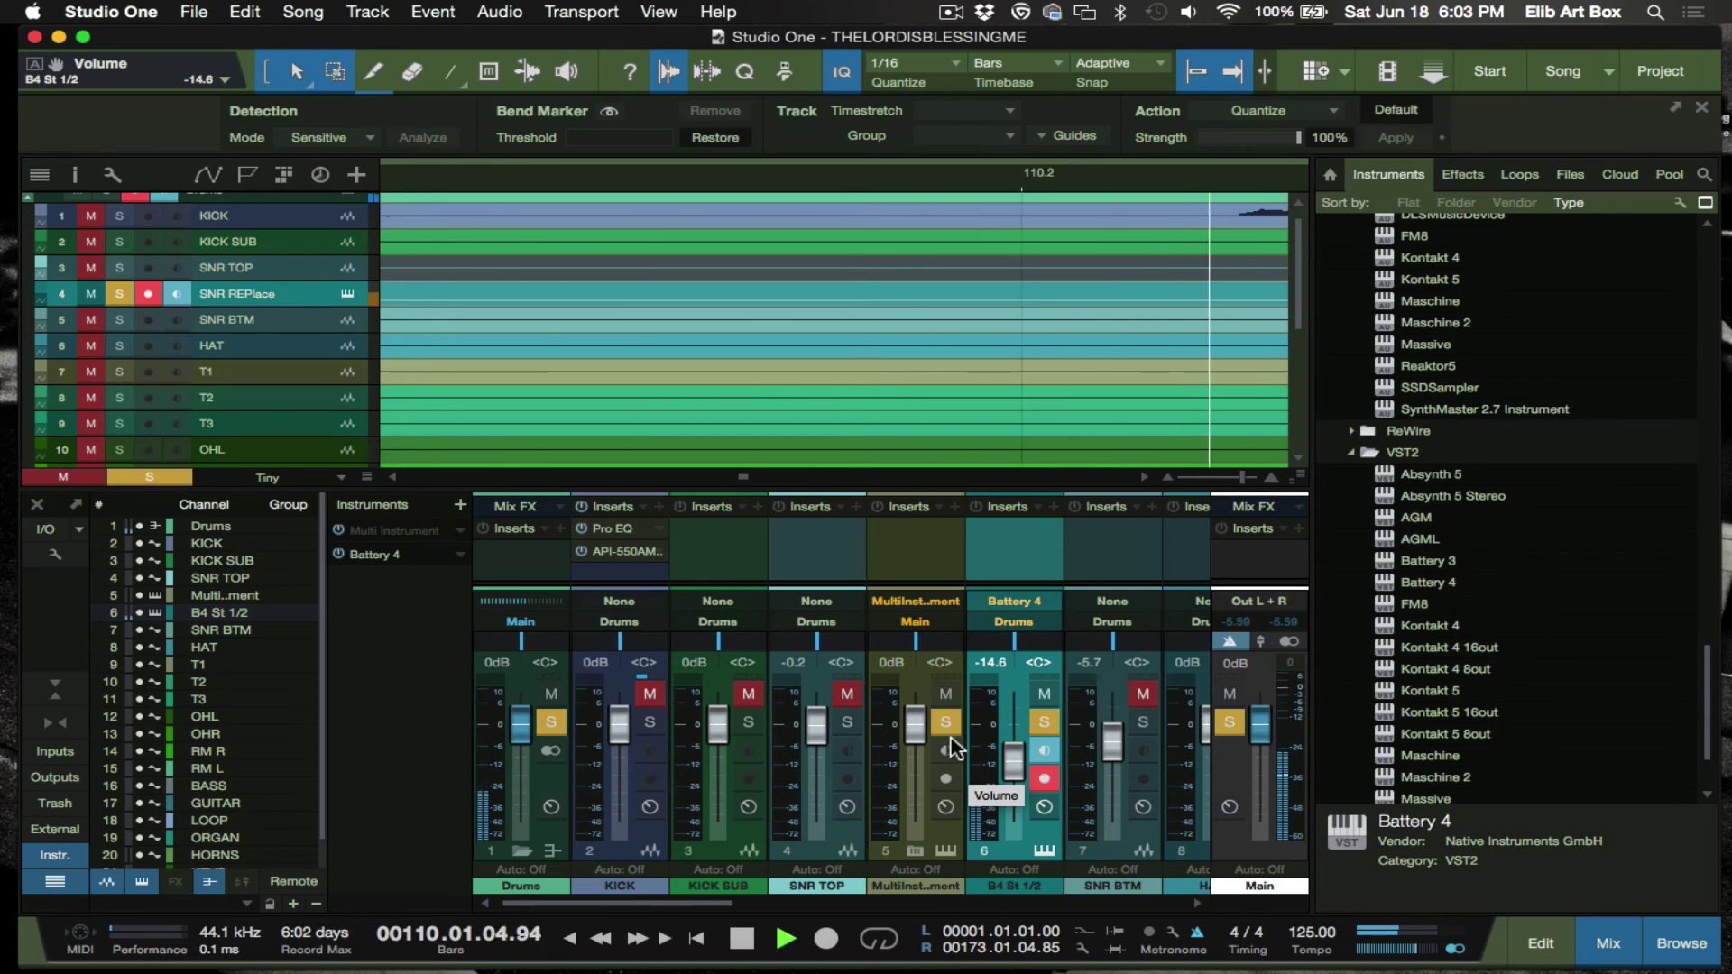
pyautogui.click(551, 722)
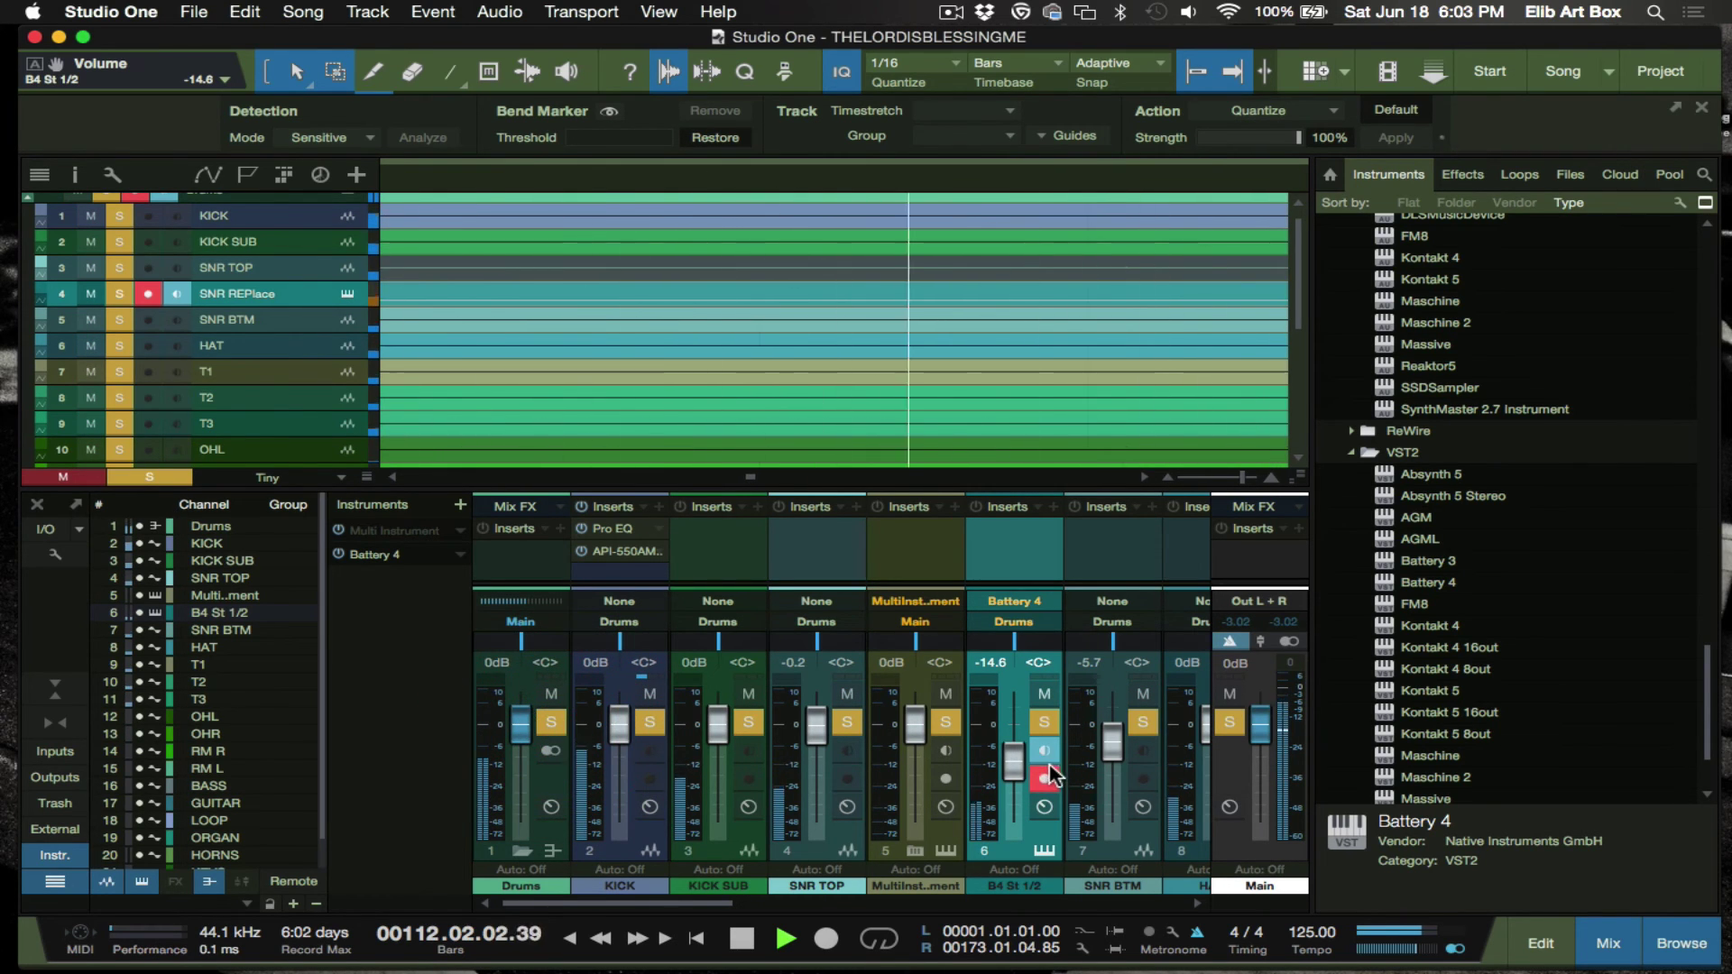
pyautogui.moveTo(1014, 762); pyautogui.dragTo(1011, 737)
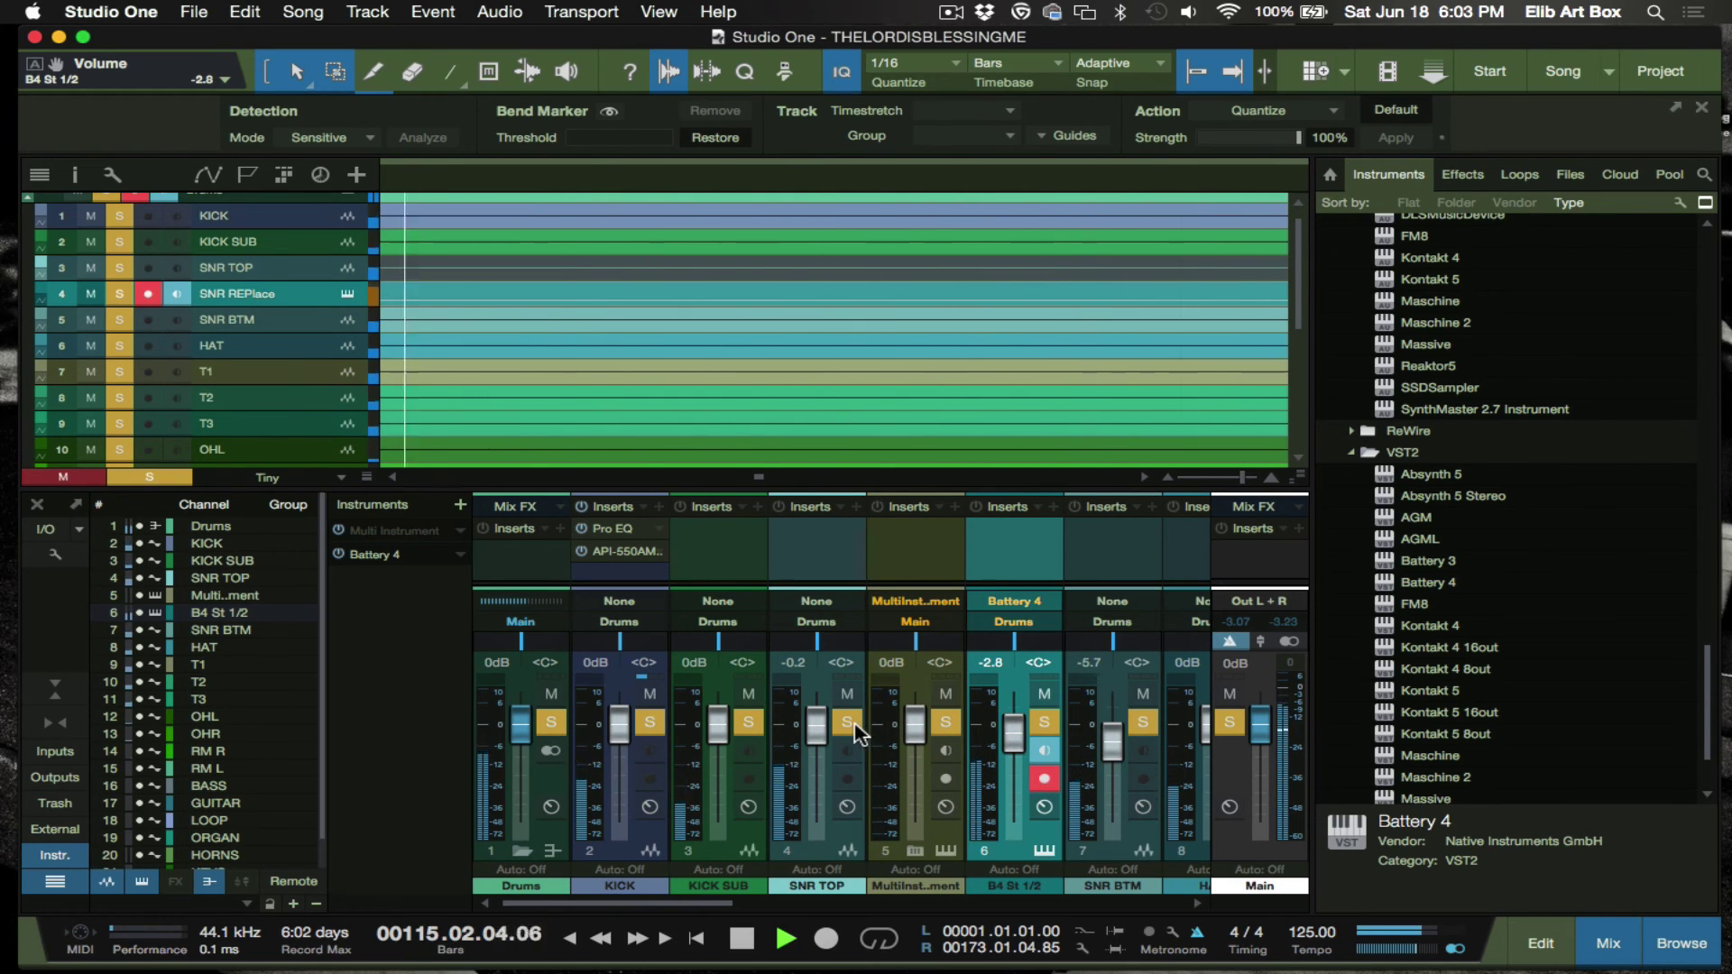
# - Compare against SNR TOP and lower the Battery 4 snare channel to -9.4 dB
pyautogui.click(847, 727)
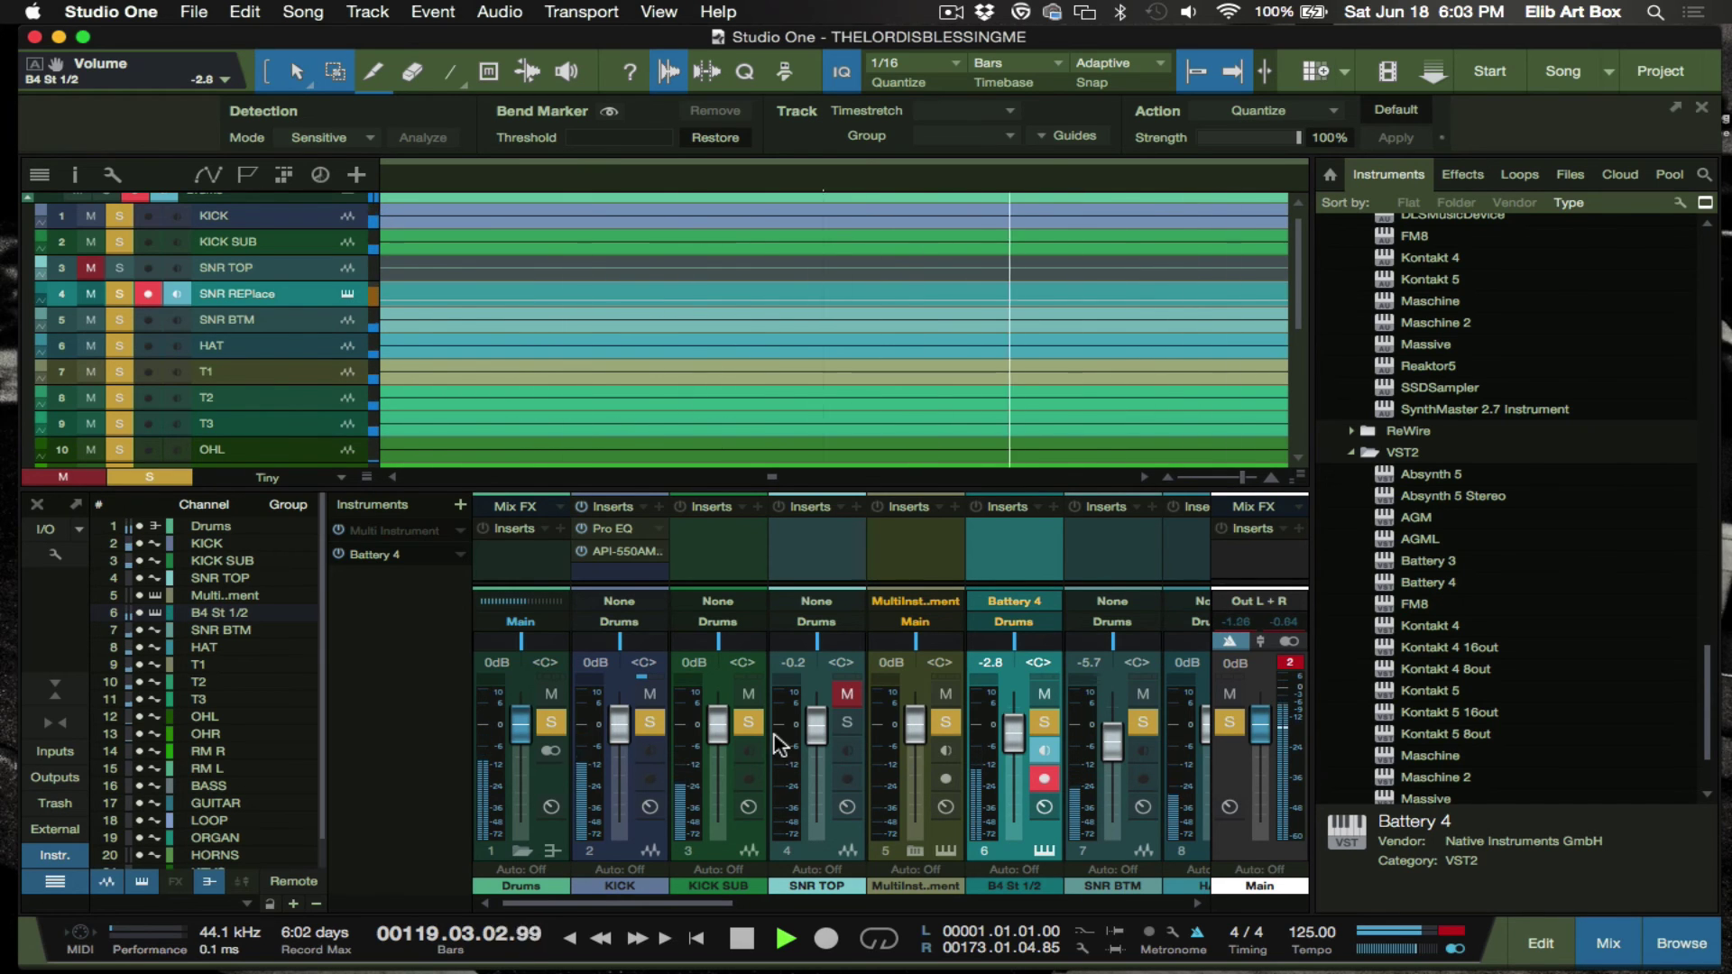
pyautogui.click(847, 693)
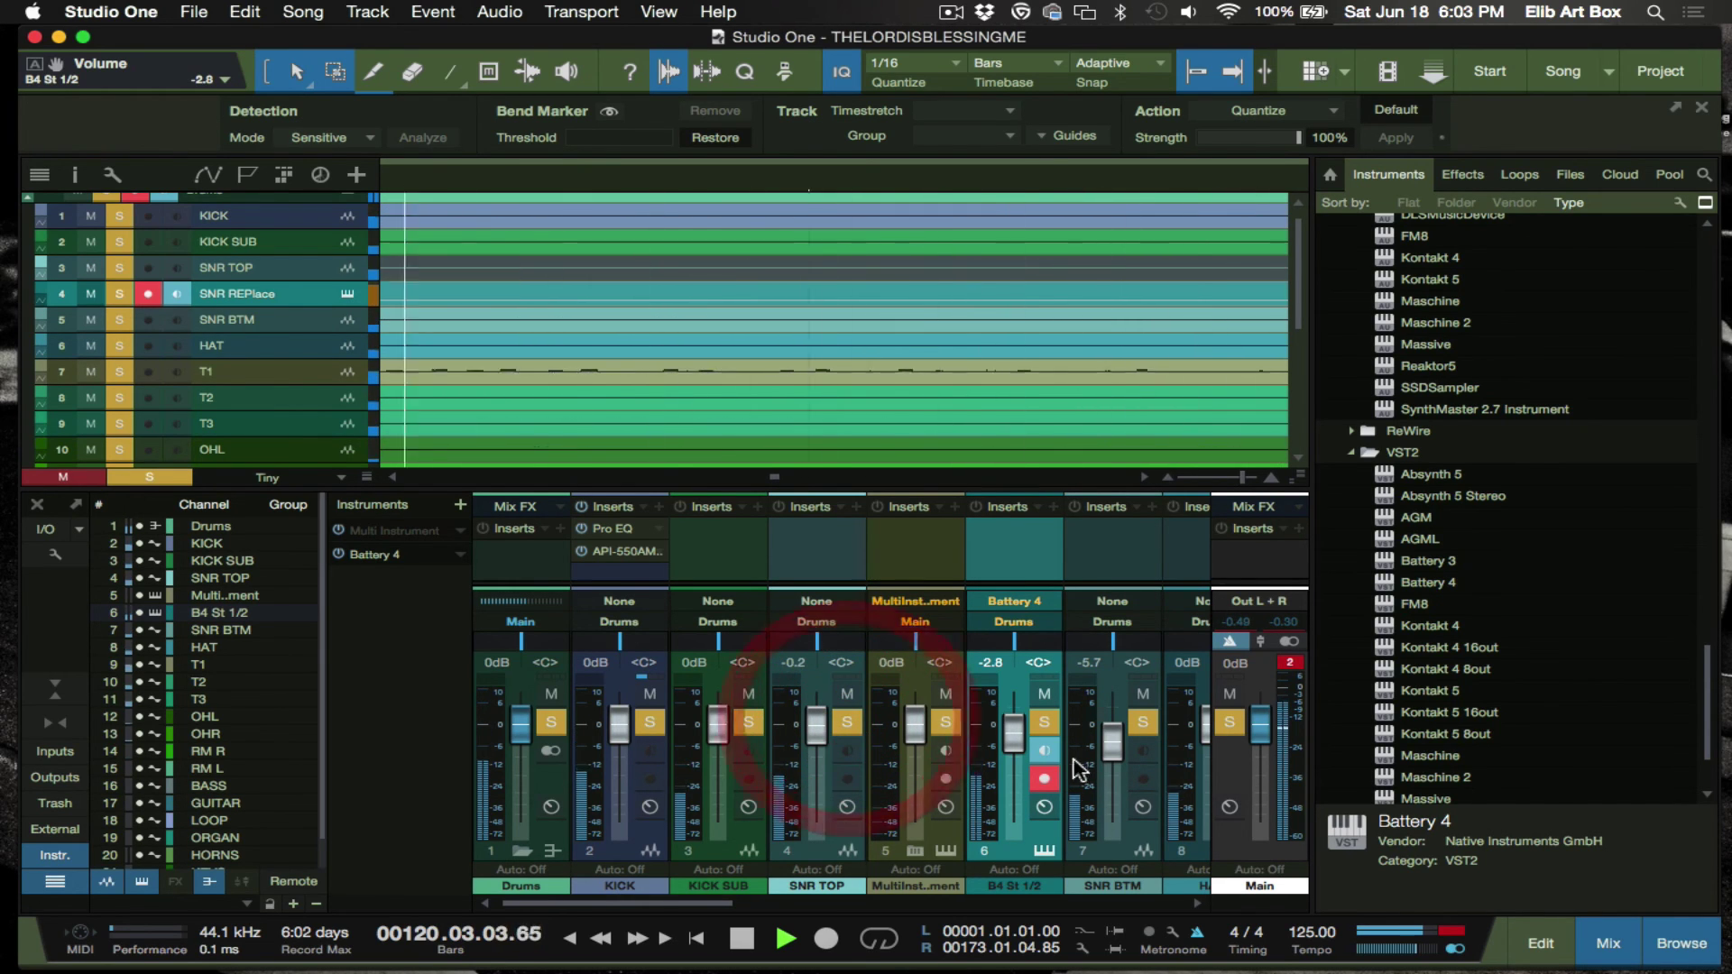
pyautogui.moveTo(1016, 733); pyautogui.dragTo(1017, 749)
# - Compare by muting SNR BTM and SNR TOP, stop playback, then unmute both mics
pyautogui.click(1142, 721)
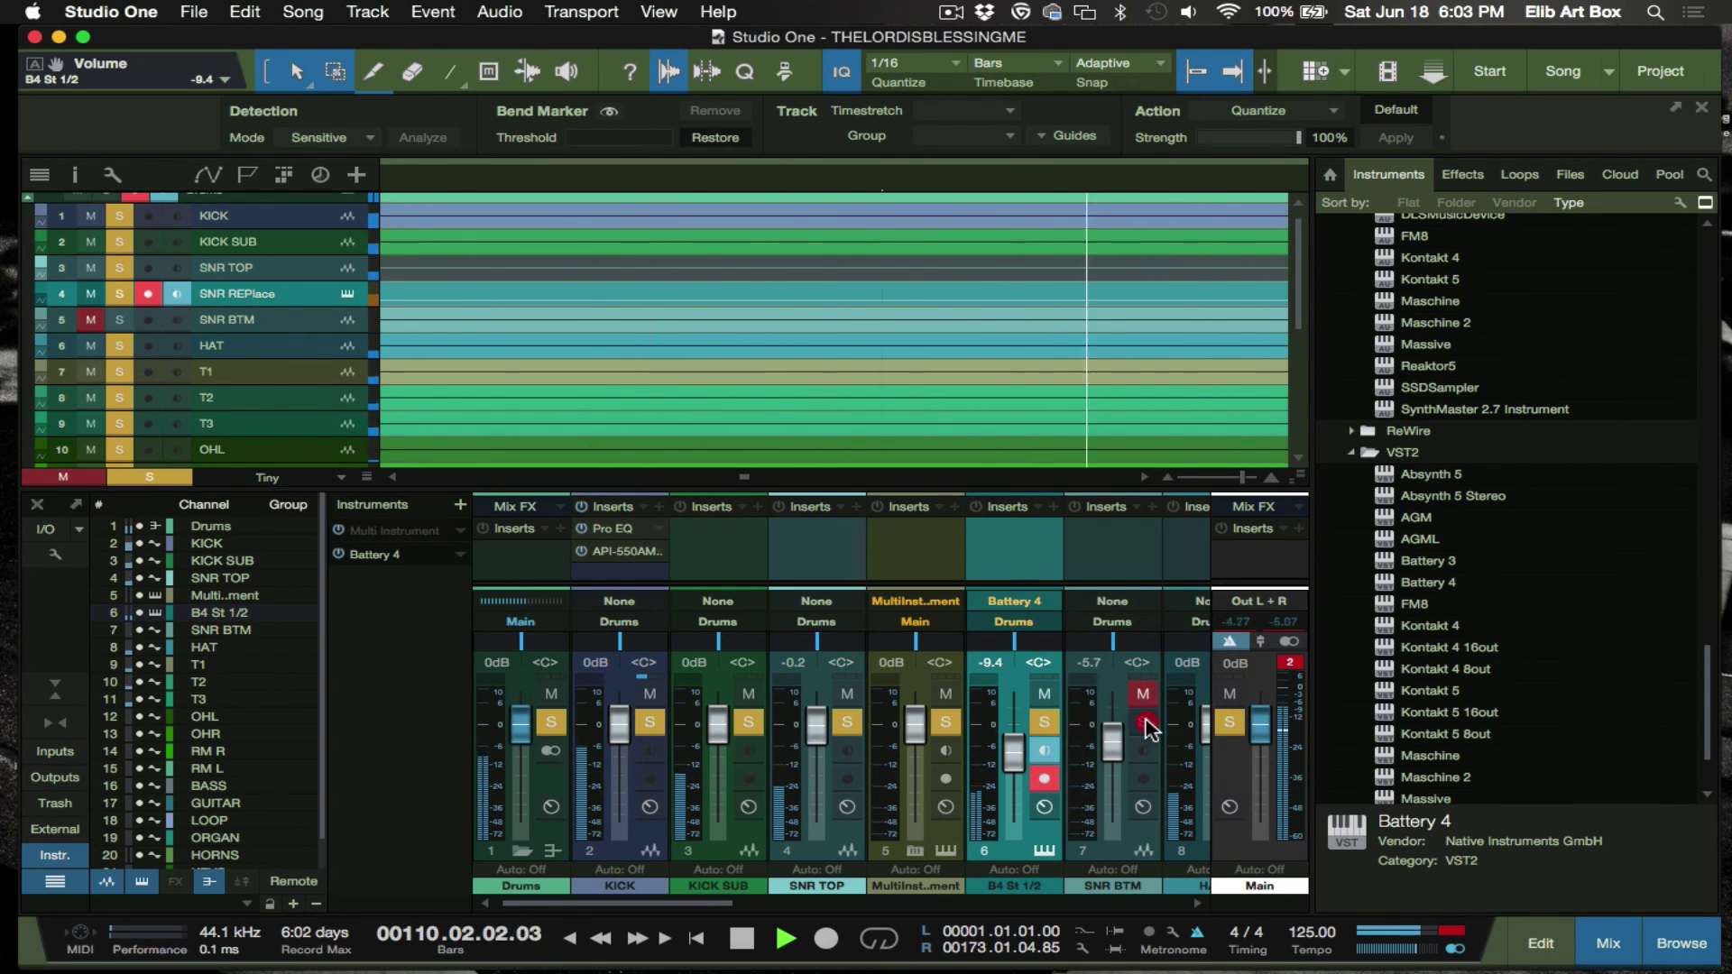
pyautogui.click(1143, 722)
pyautogui.click(846, 722)
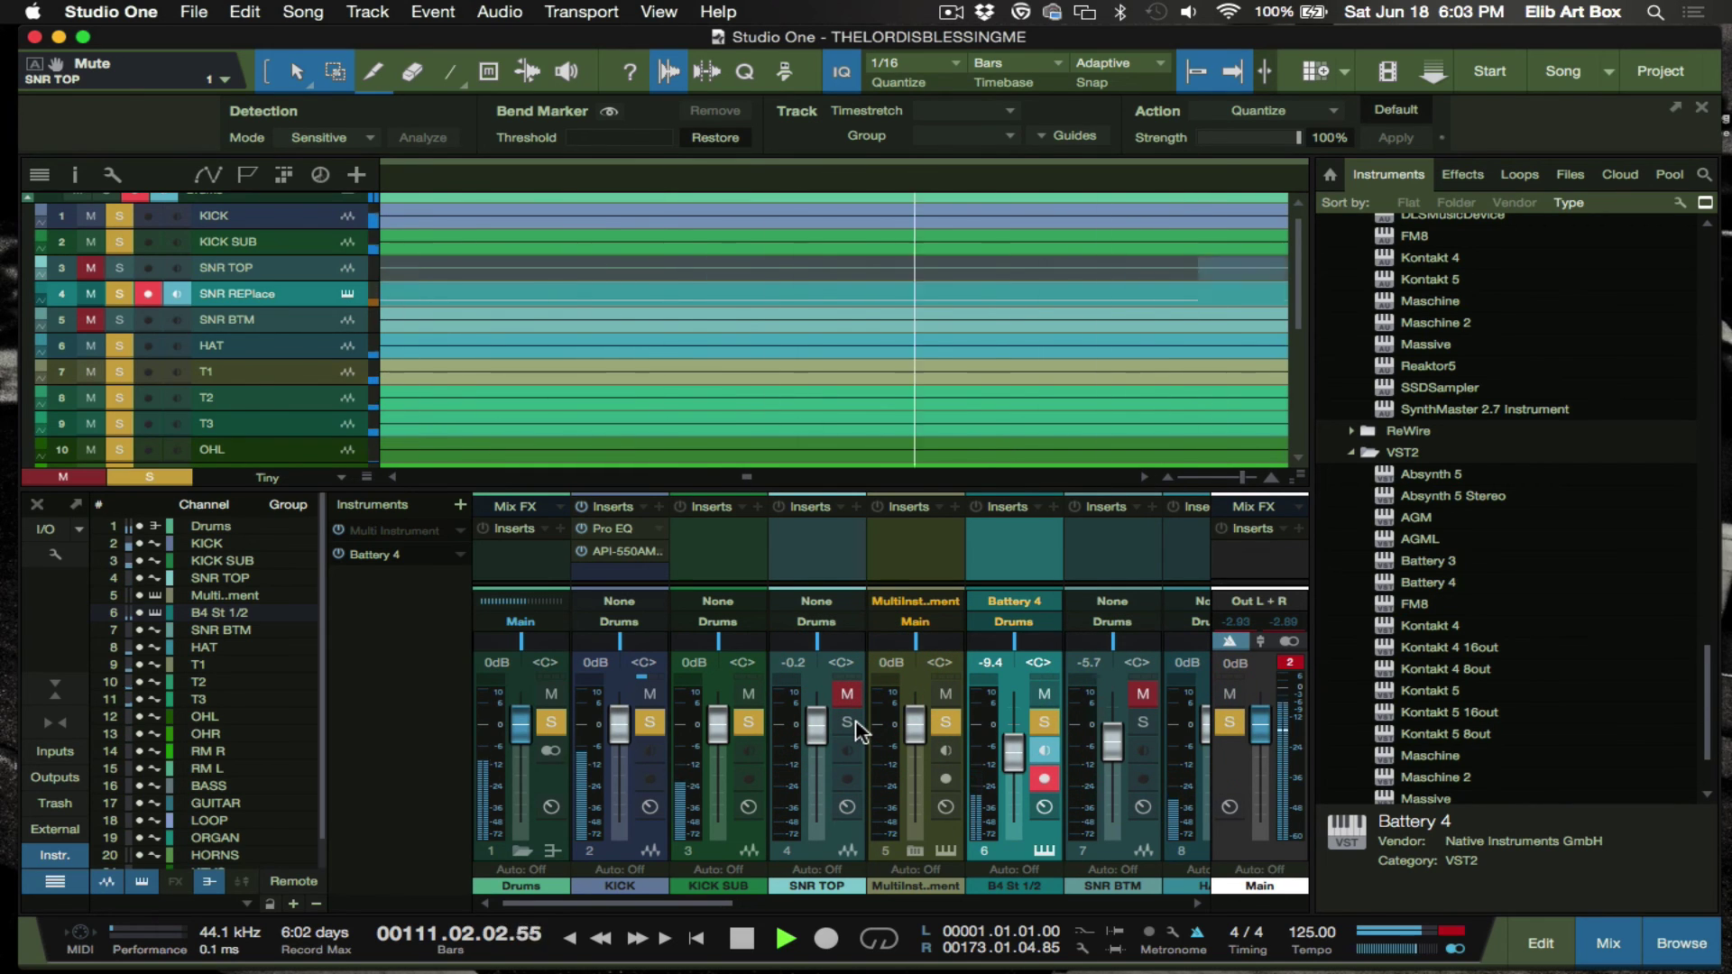
pyautogui.press('space')
pyautogui.click(846, 722)
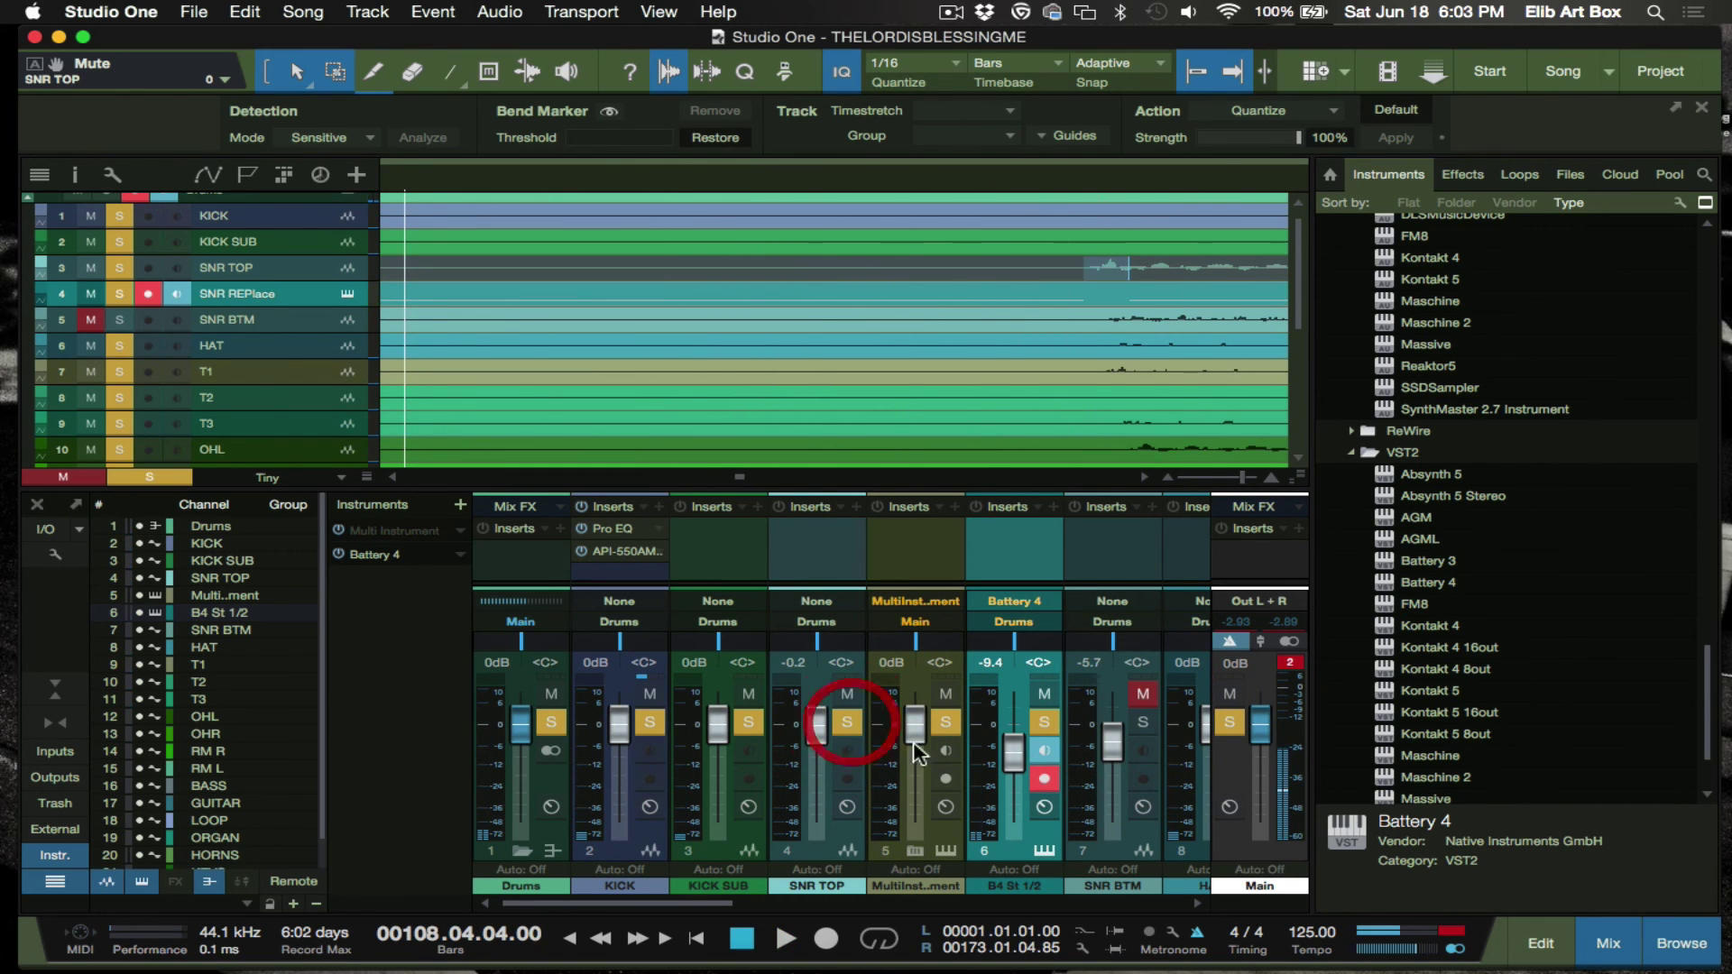
pyautogui.click(1142, 727)
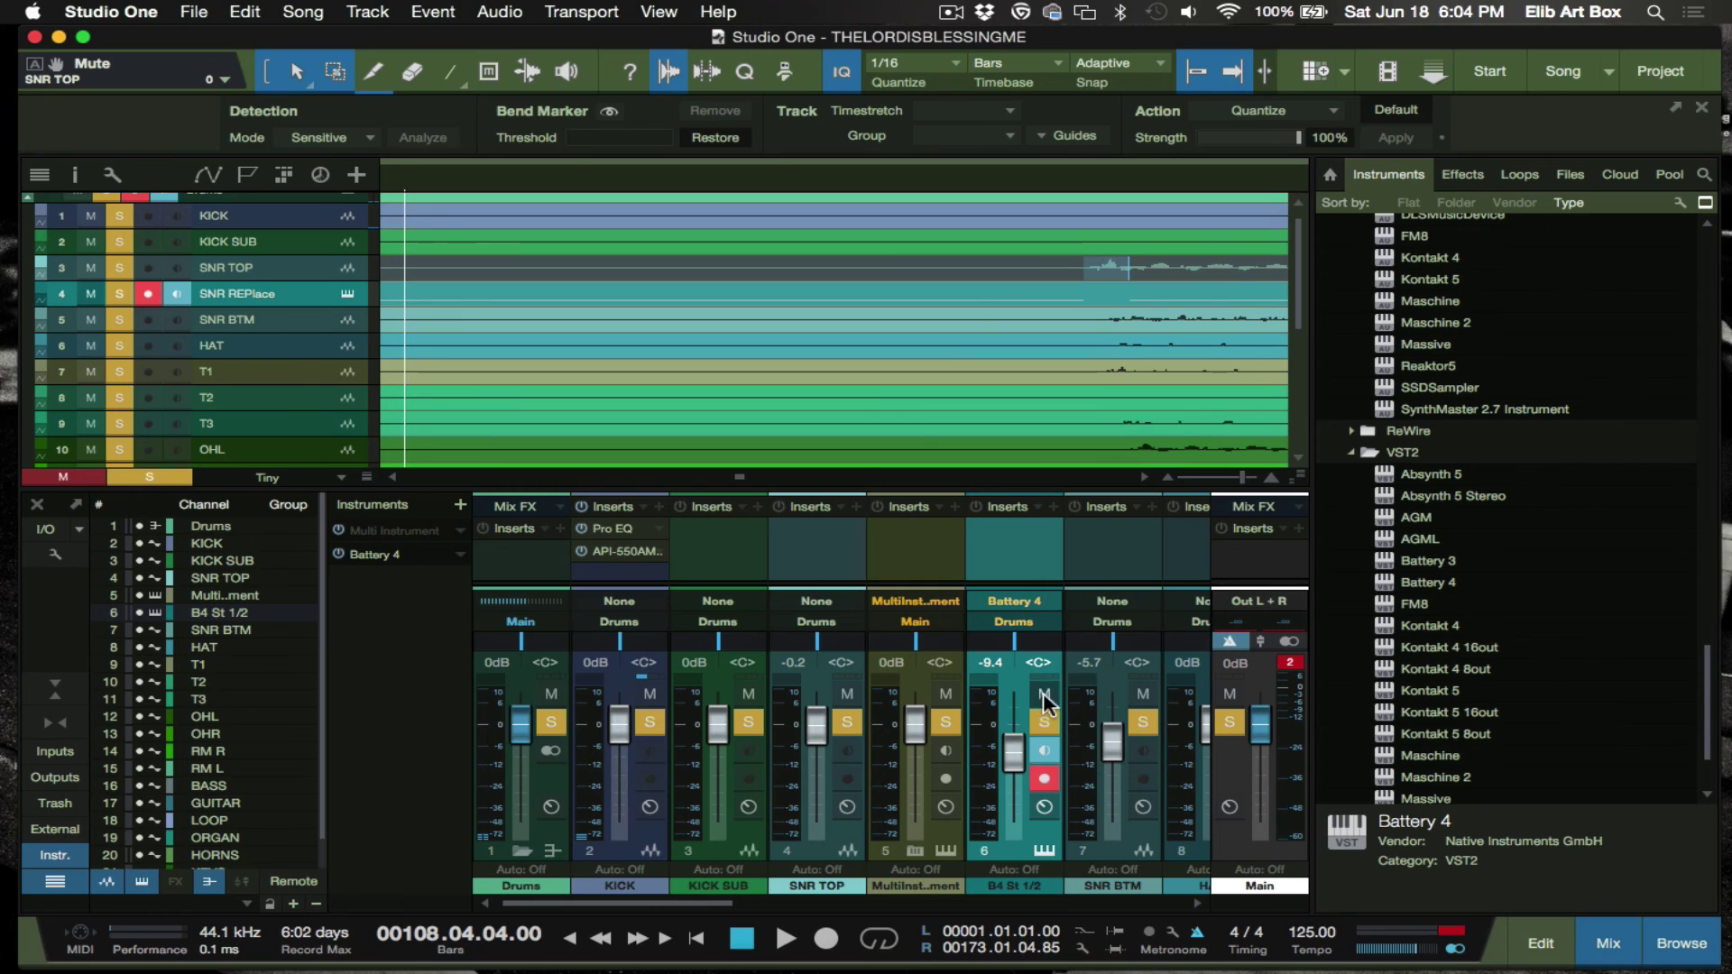
pyautogui.hscroll(5, 788, 325)
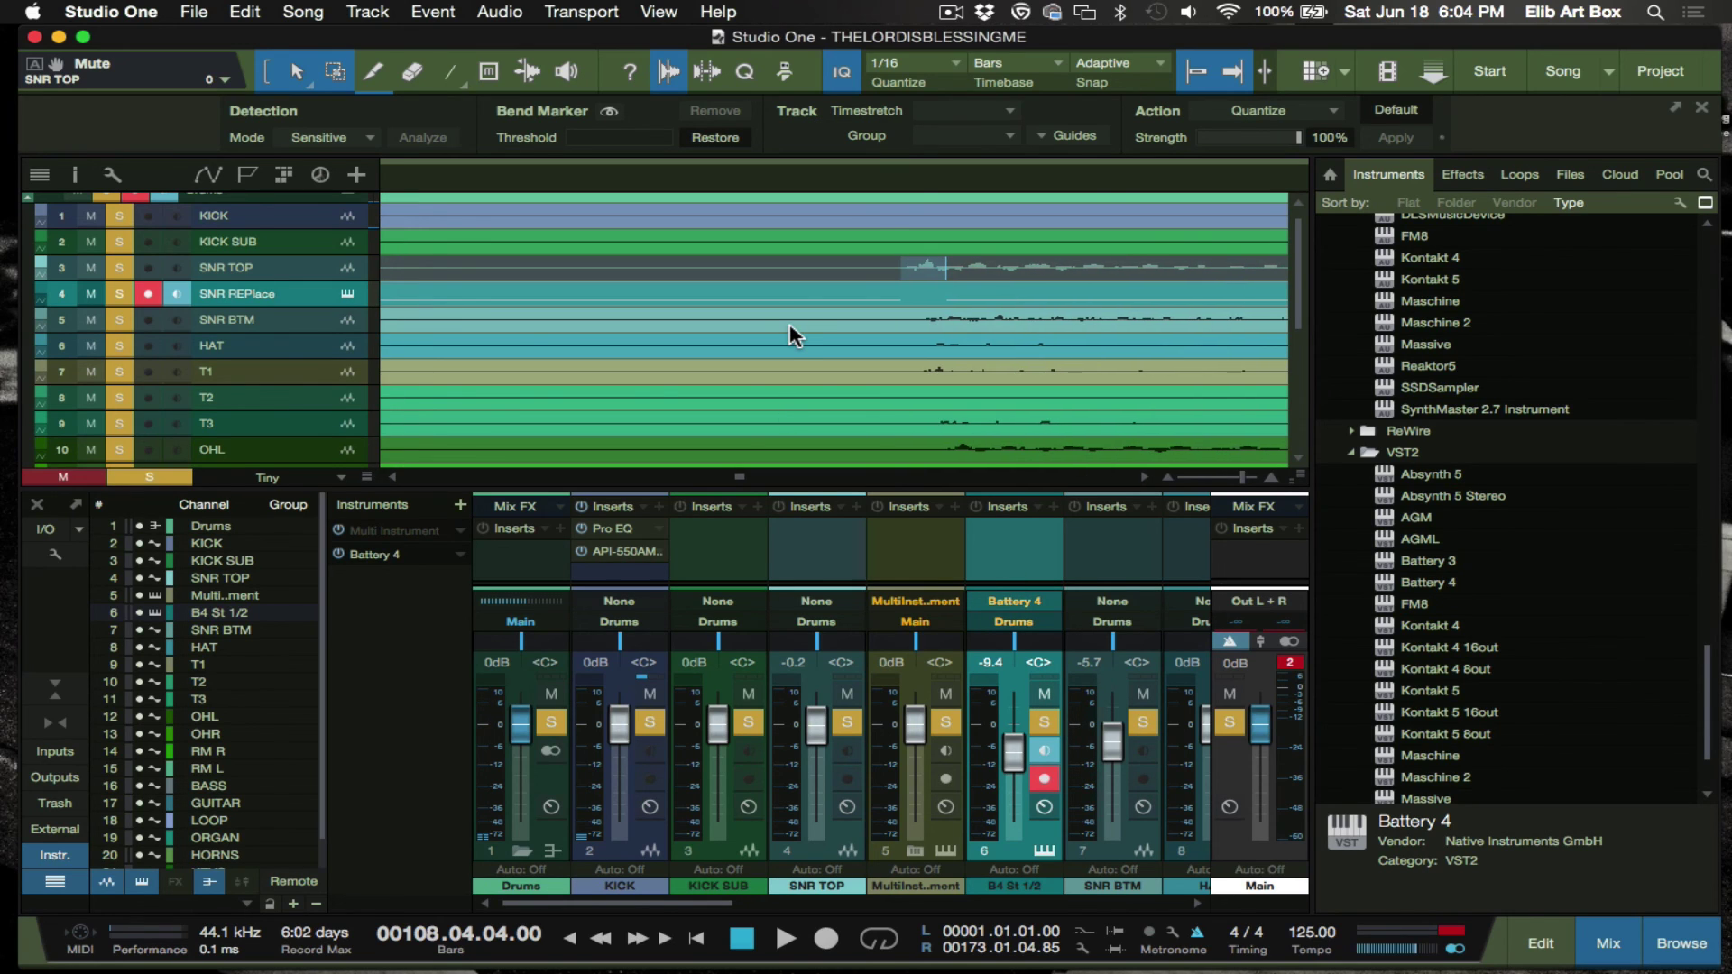
pyautogui.click(303, 298)
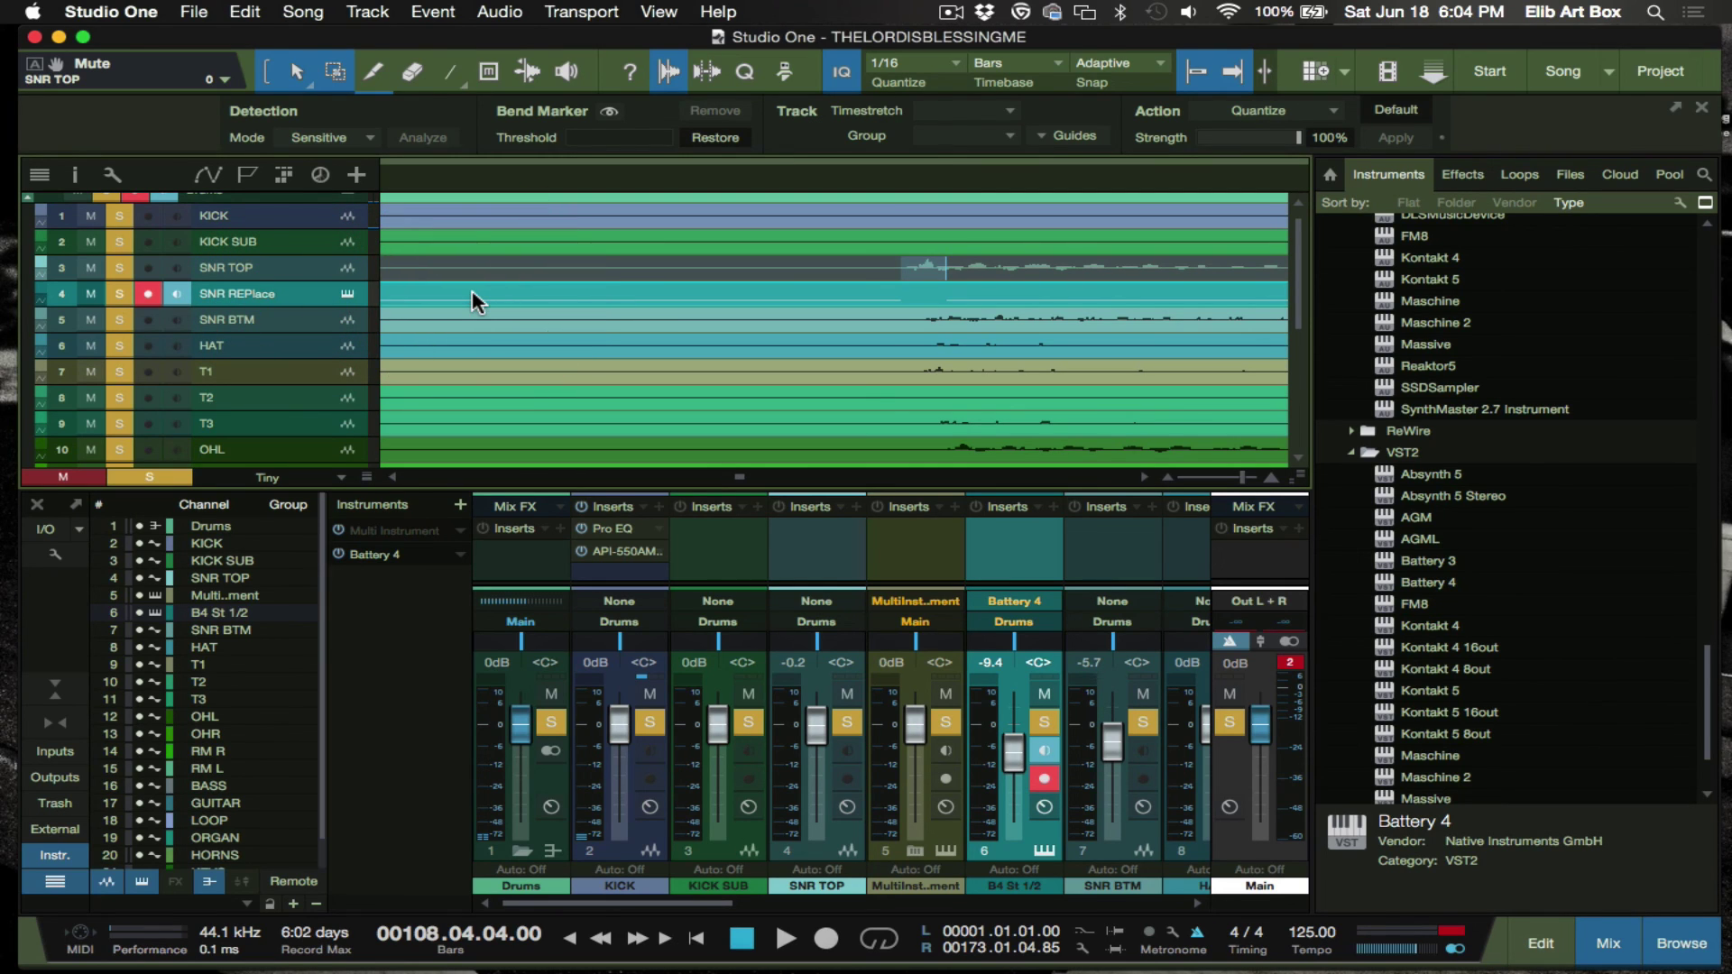
# - Bounce the SNR REPlace MIDI event to a new SNR REPlace audio track with Event > Bounce To New Track
pyautogui.scroll(4, 473, 291)
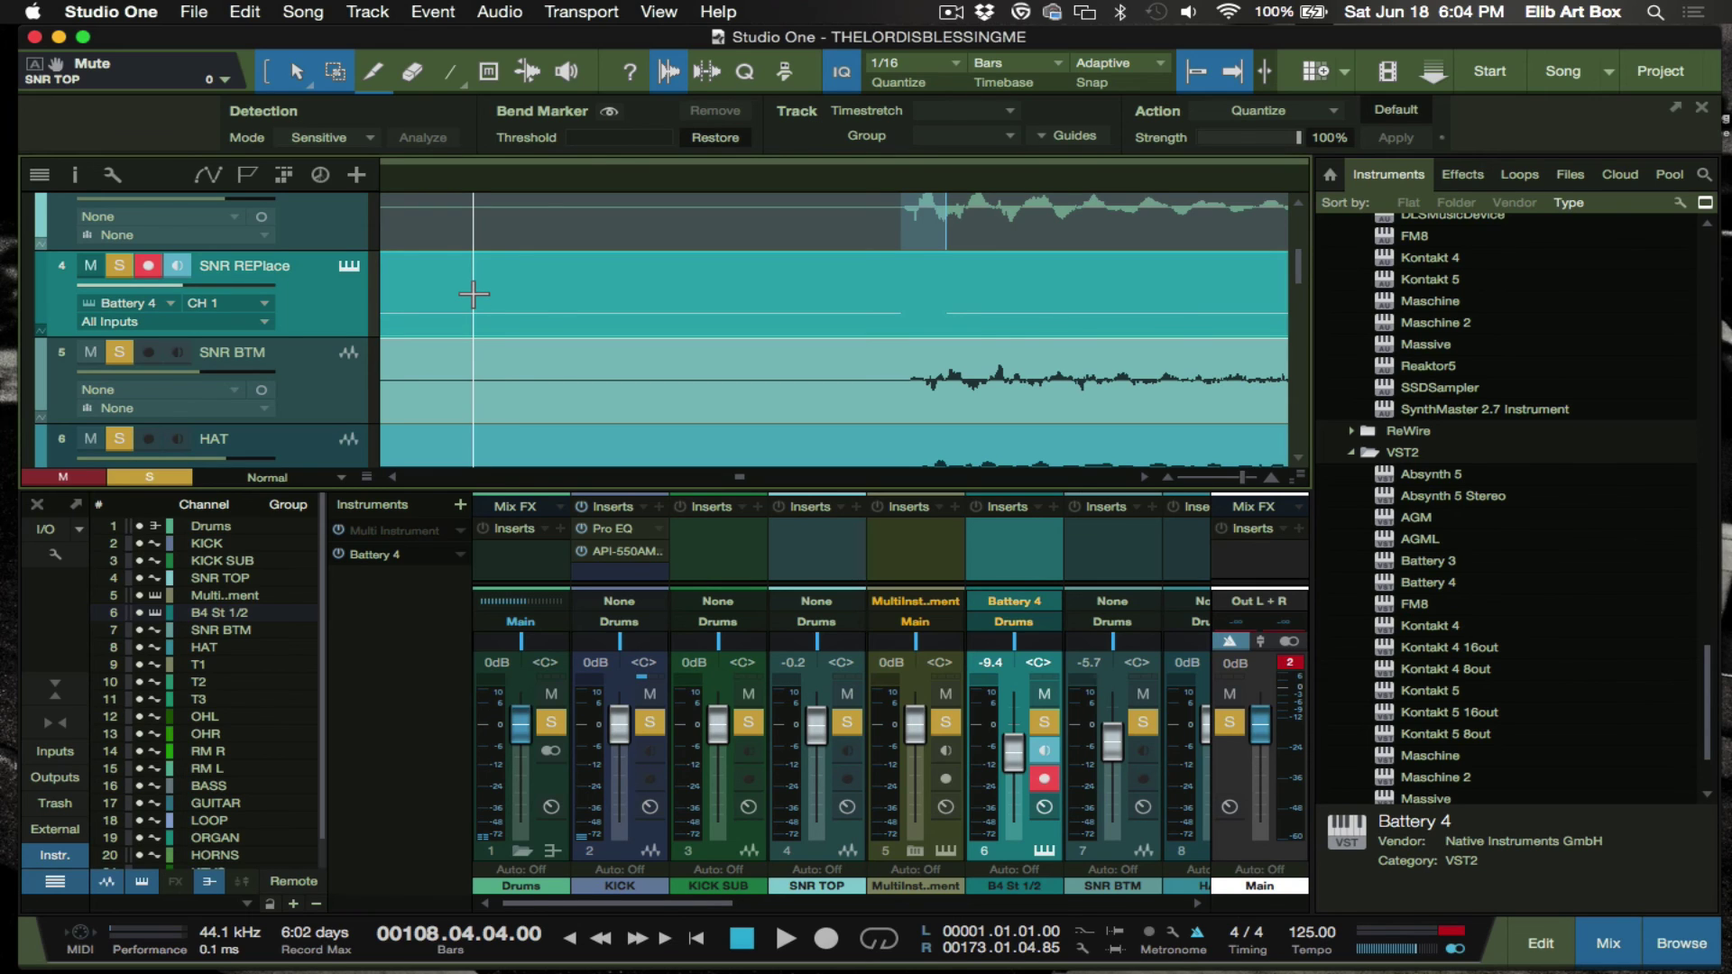
pyautogui.rightClick(564, 294)
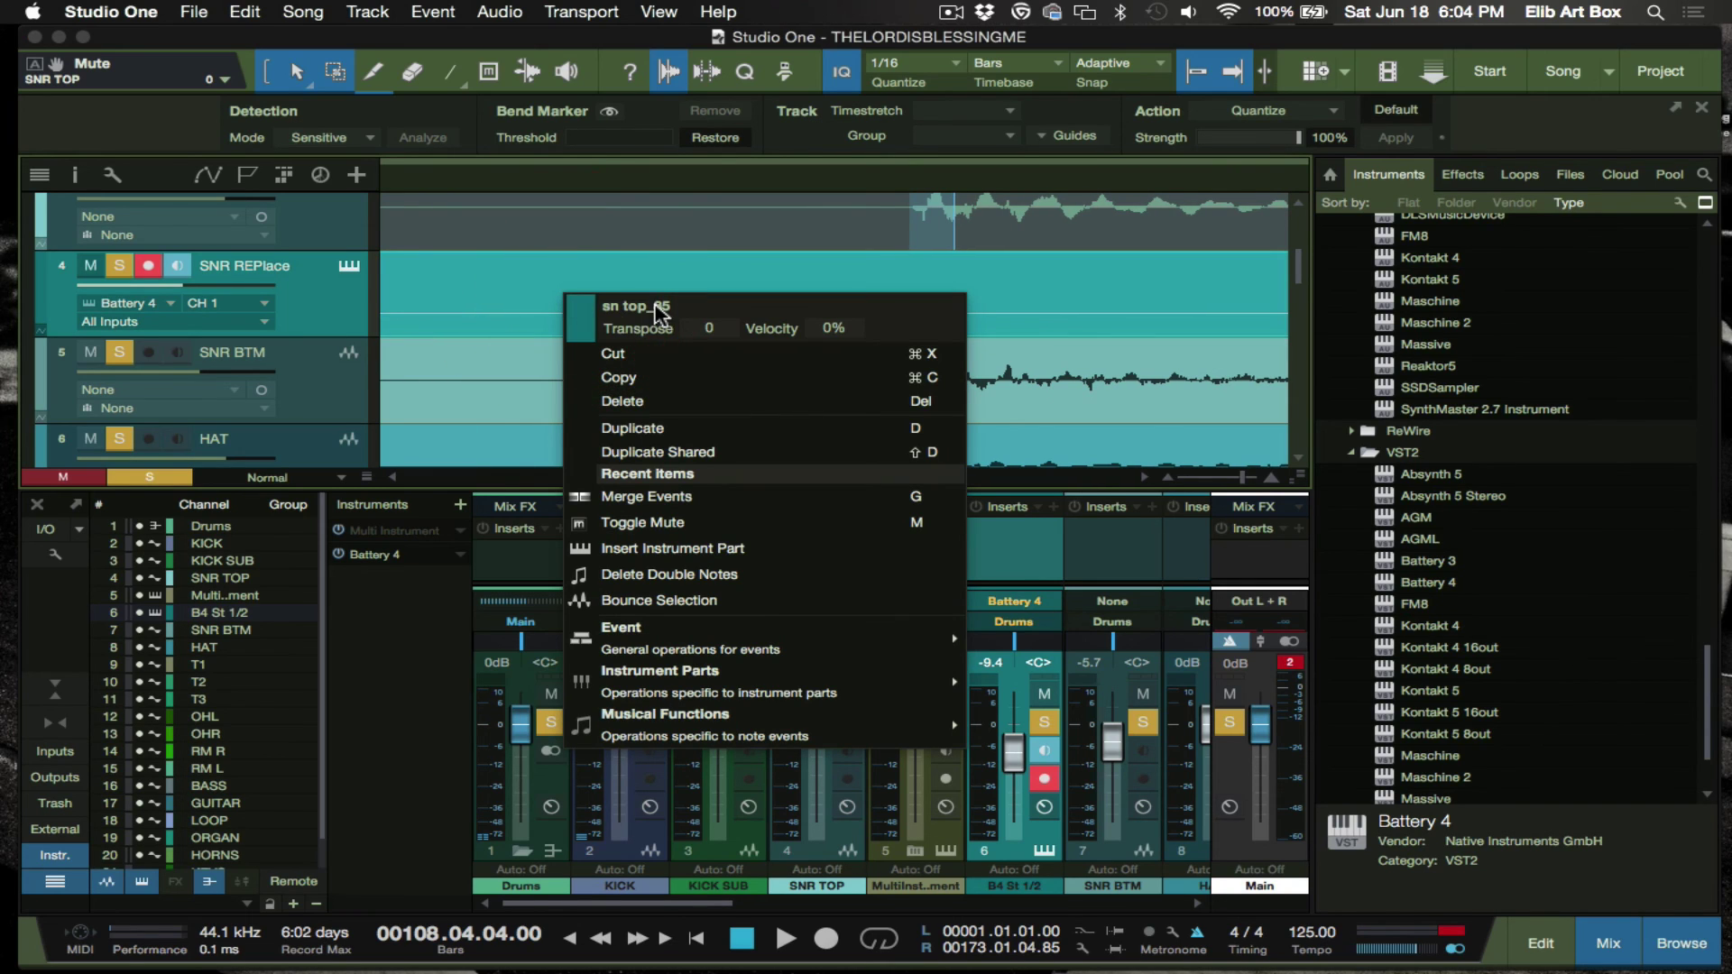
pyautogui.moveTo(678, 644)
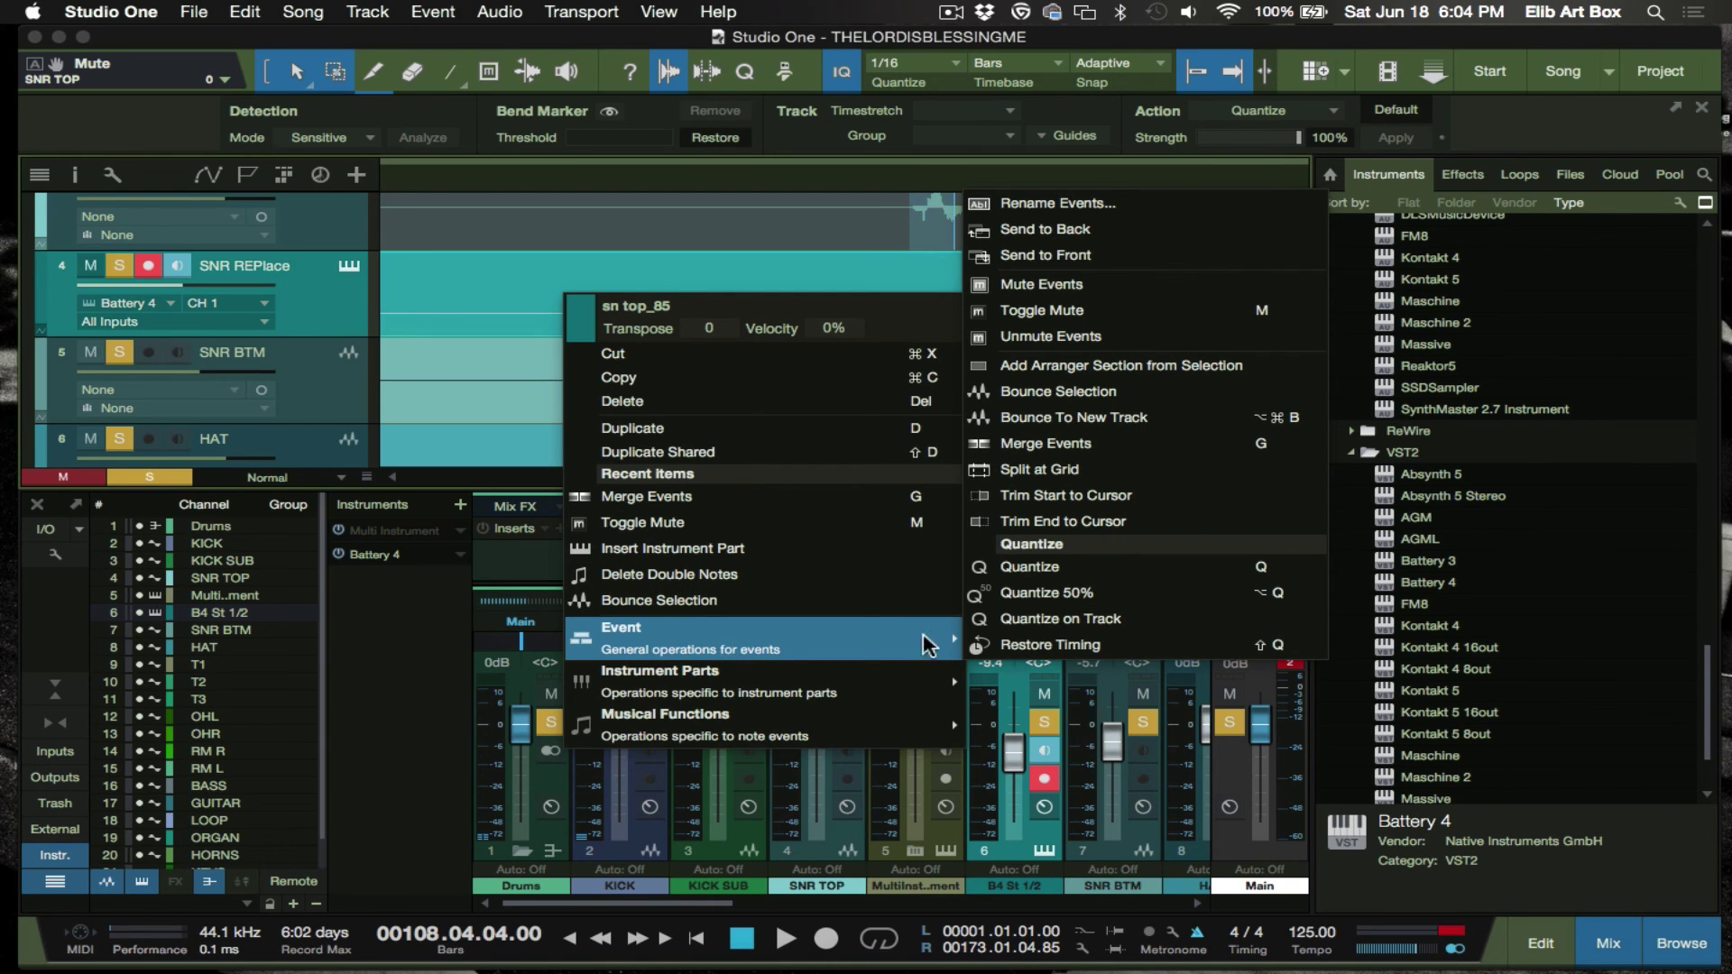
pyautogui.click(1070, 403)
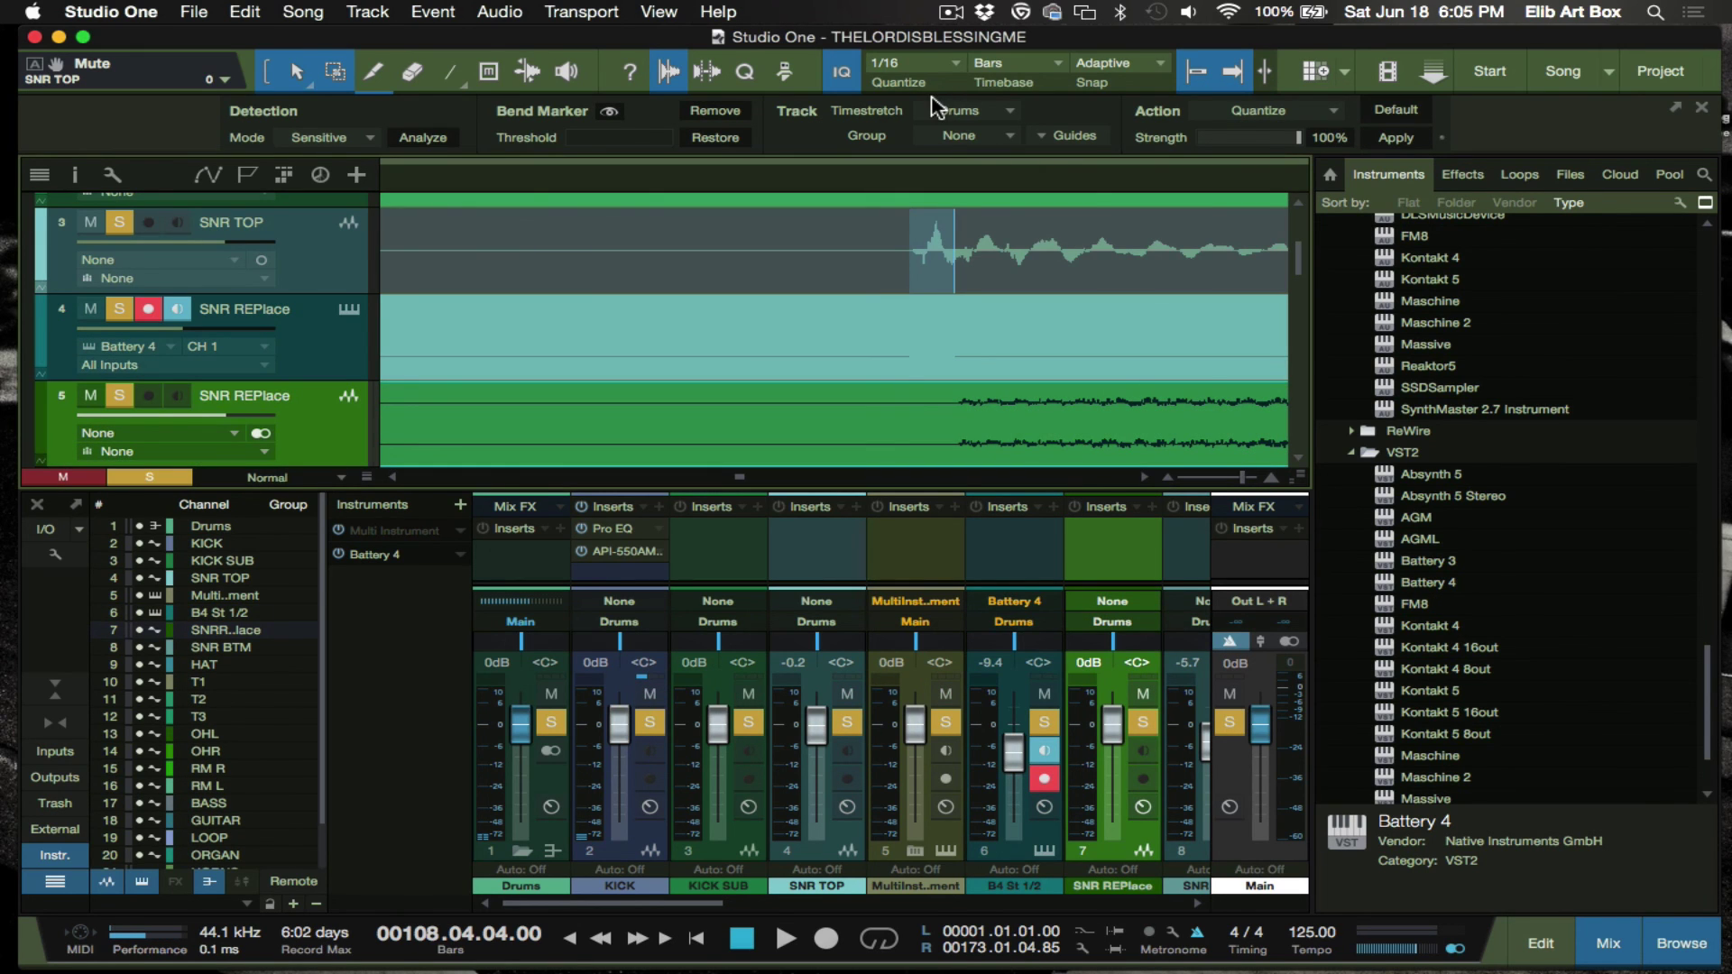
# - Mute the SNR REPlace MIDI instrument track
pyautogui.scroll(-3, 491, 355)
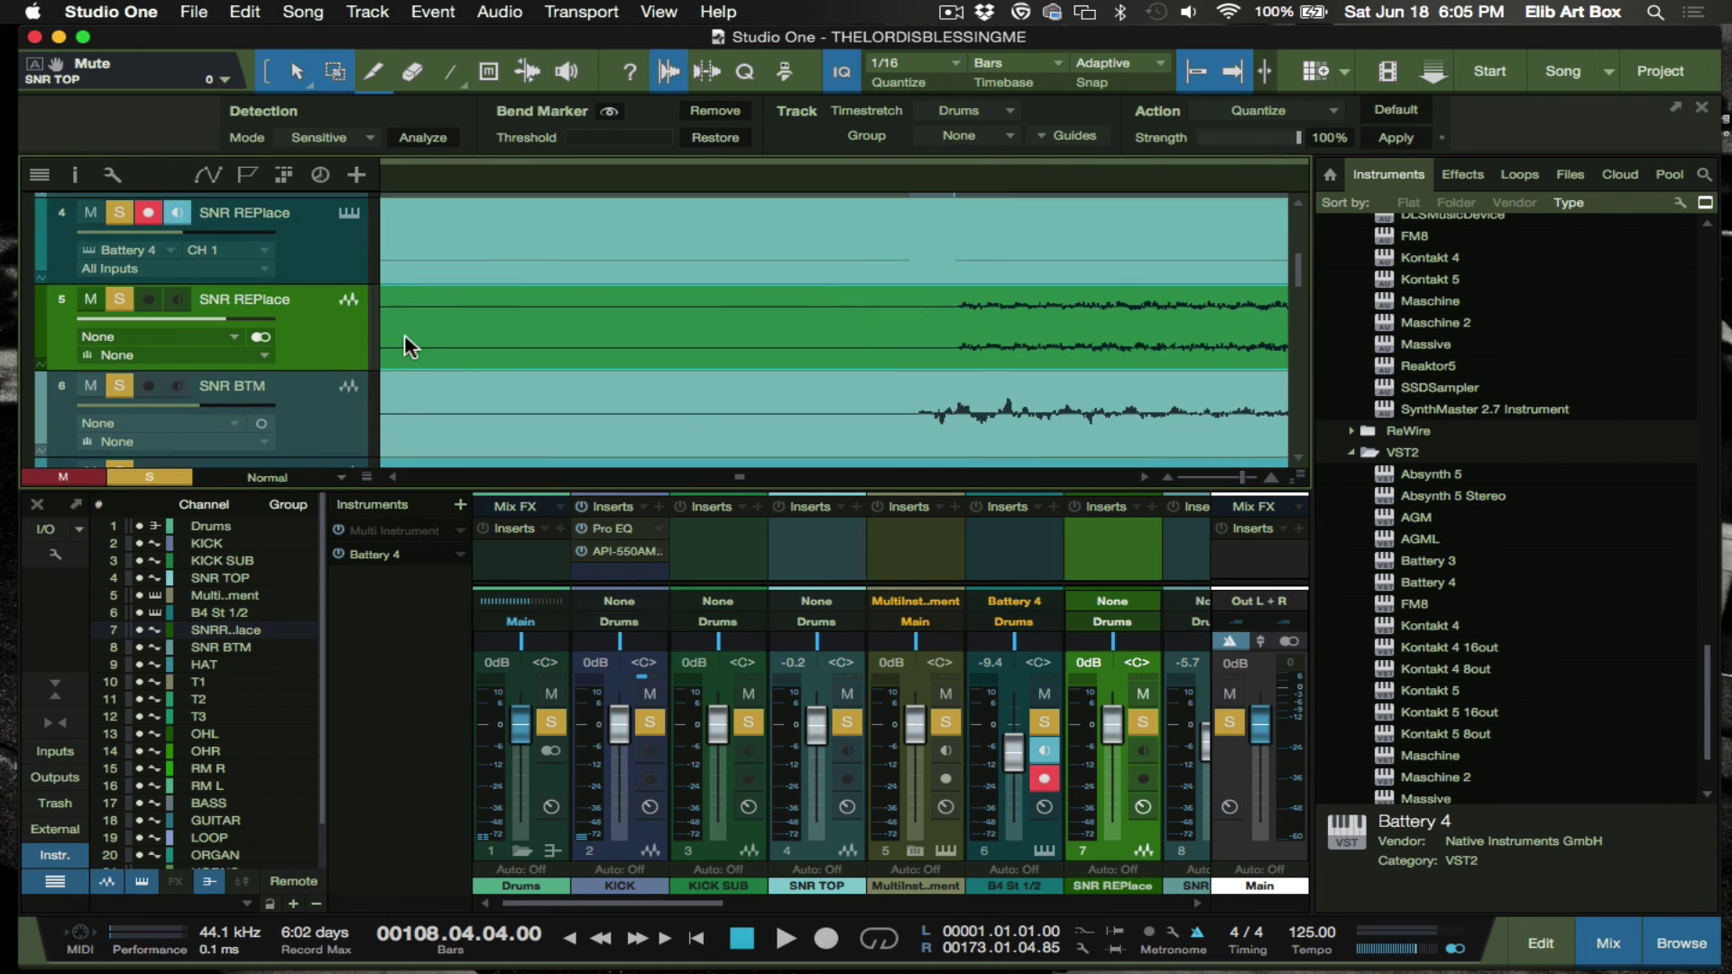
pyautogui.scroll(3, 404, 338)
pyautogui.click(94, 288)
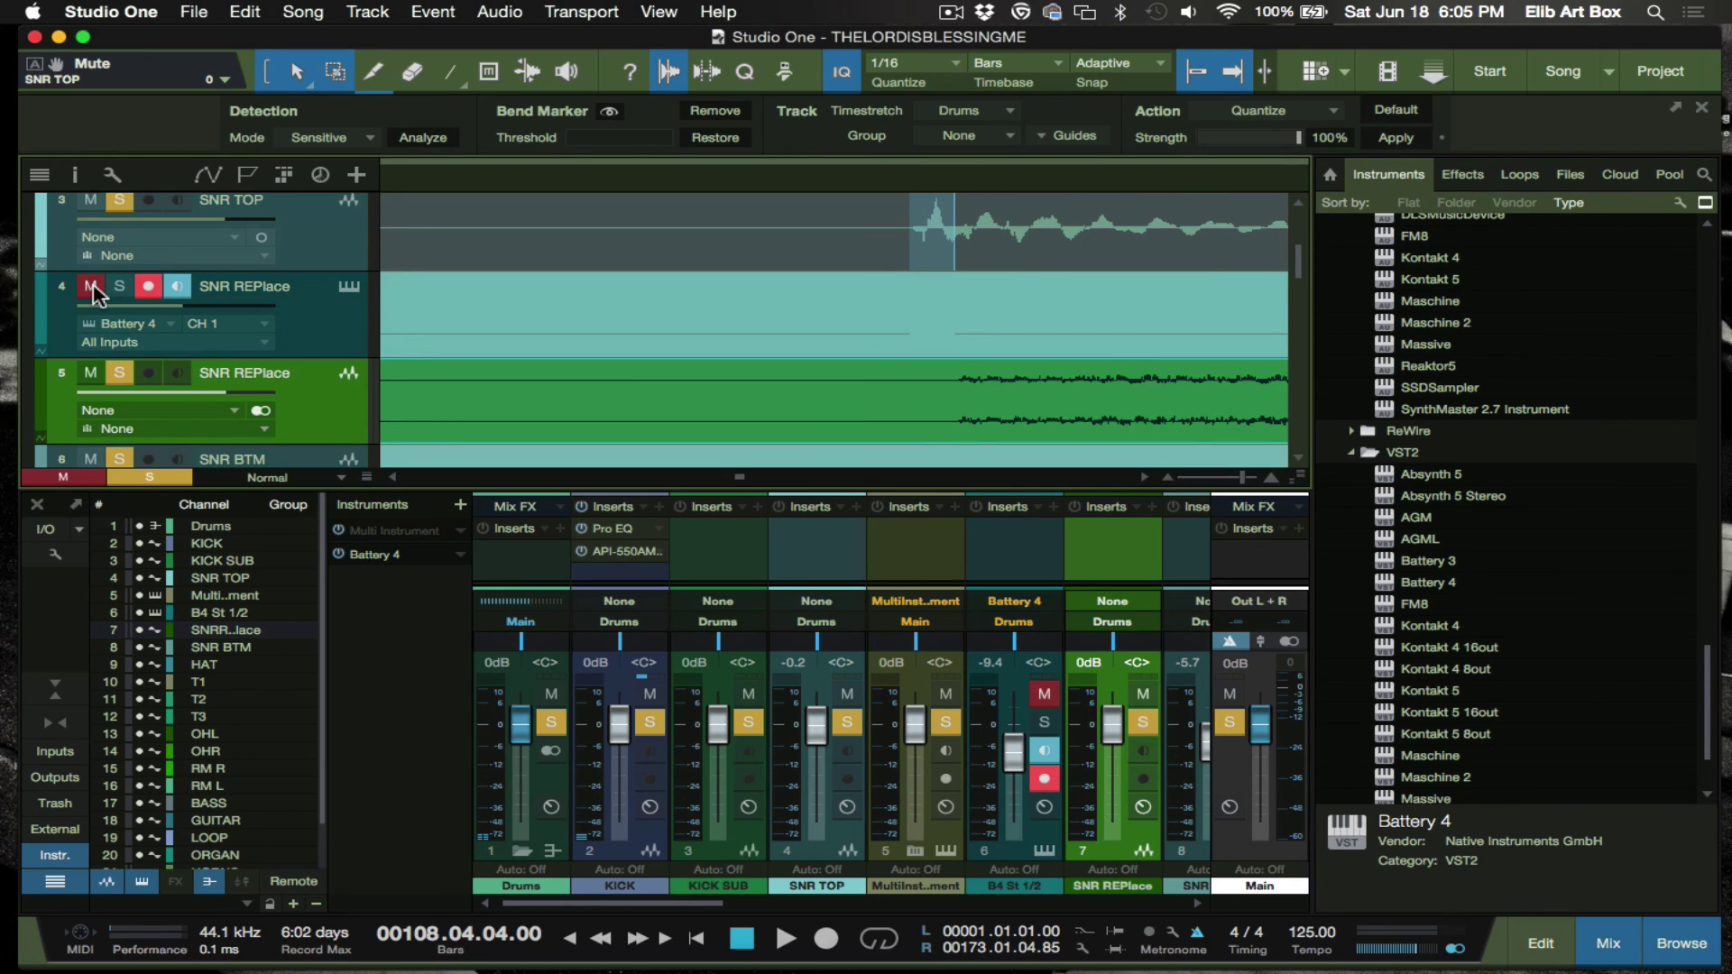
pyautogui.click(347, 327)
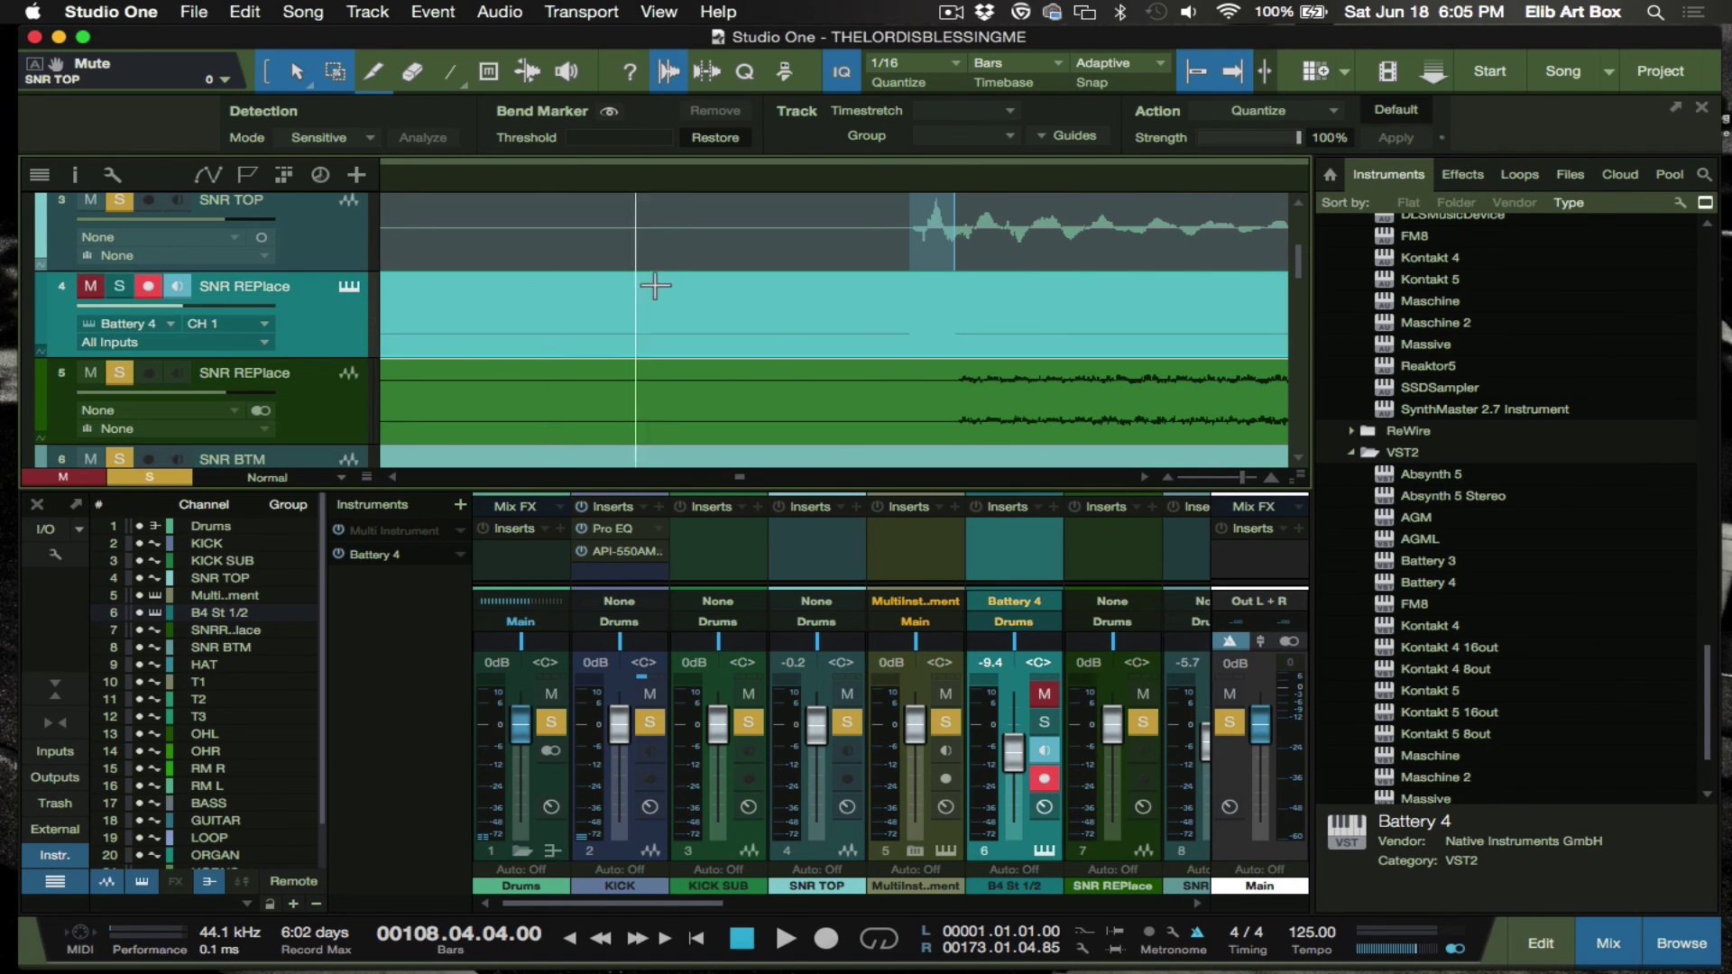
# - Play the new SNR REPlace audio track, clear every solo in the song, then stop playback
pyautogui.scroll(-5, 404, 310)
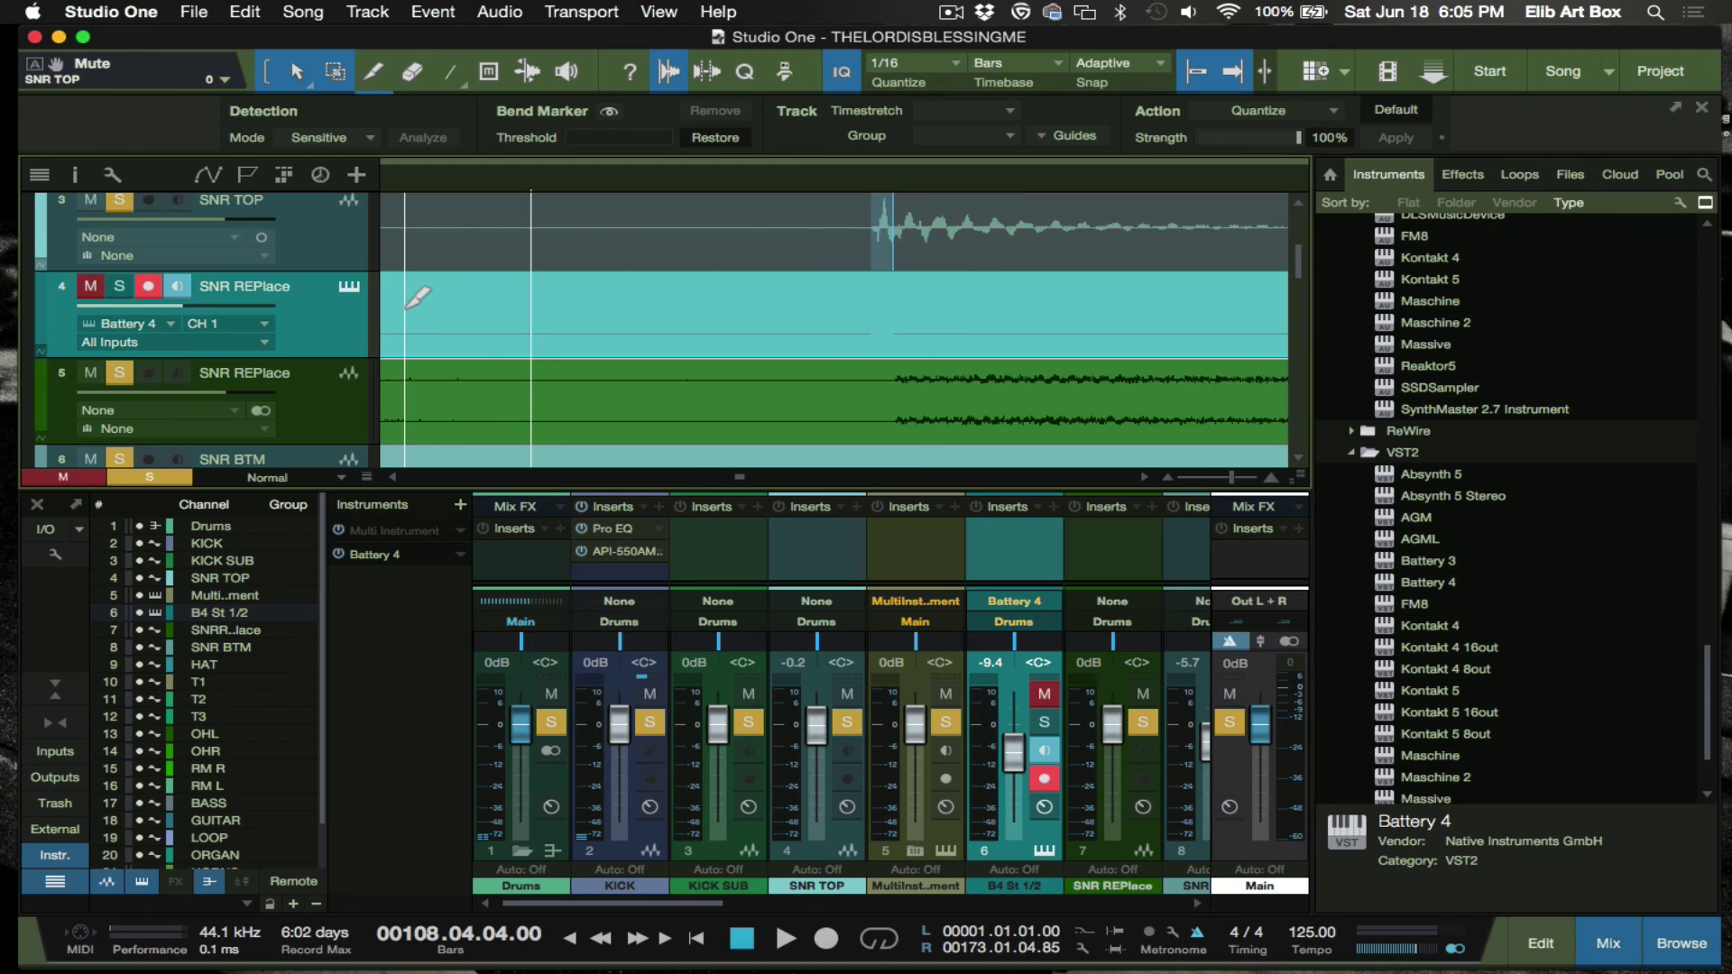
pyautogui.click(330, 420)
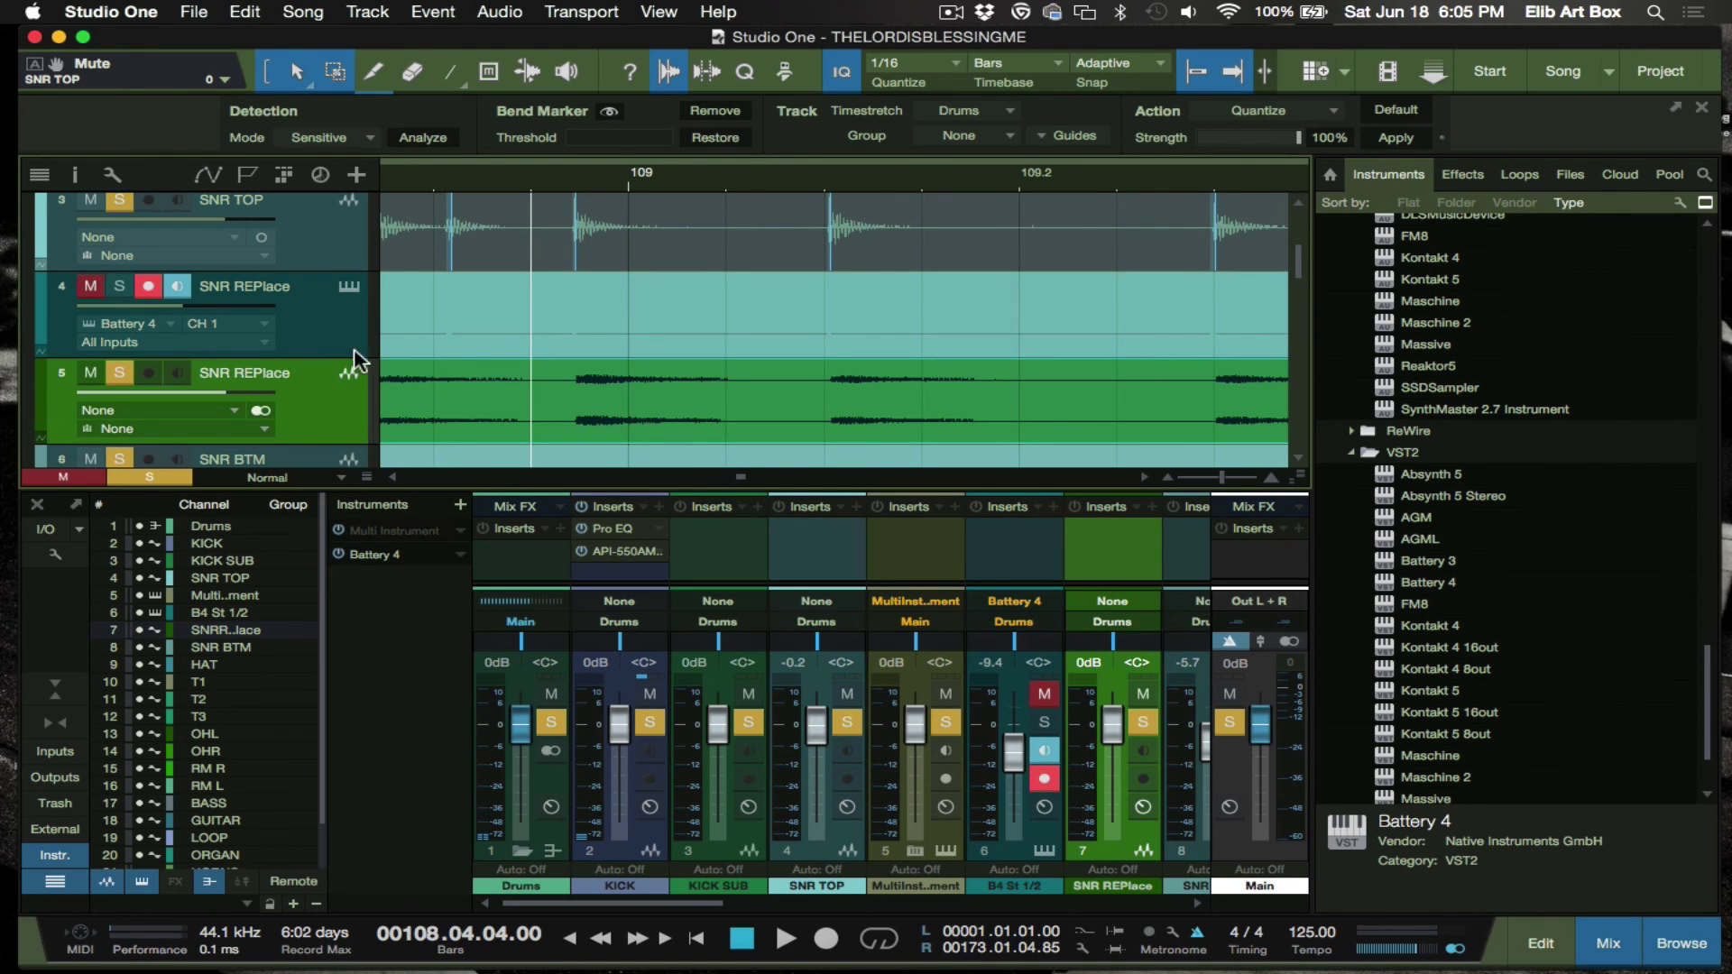
pyautogui.press('space')
pyautogui.click(118, 374)
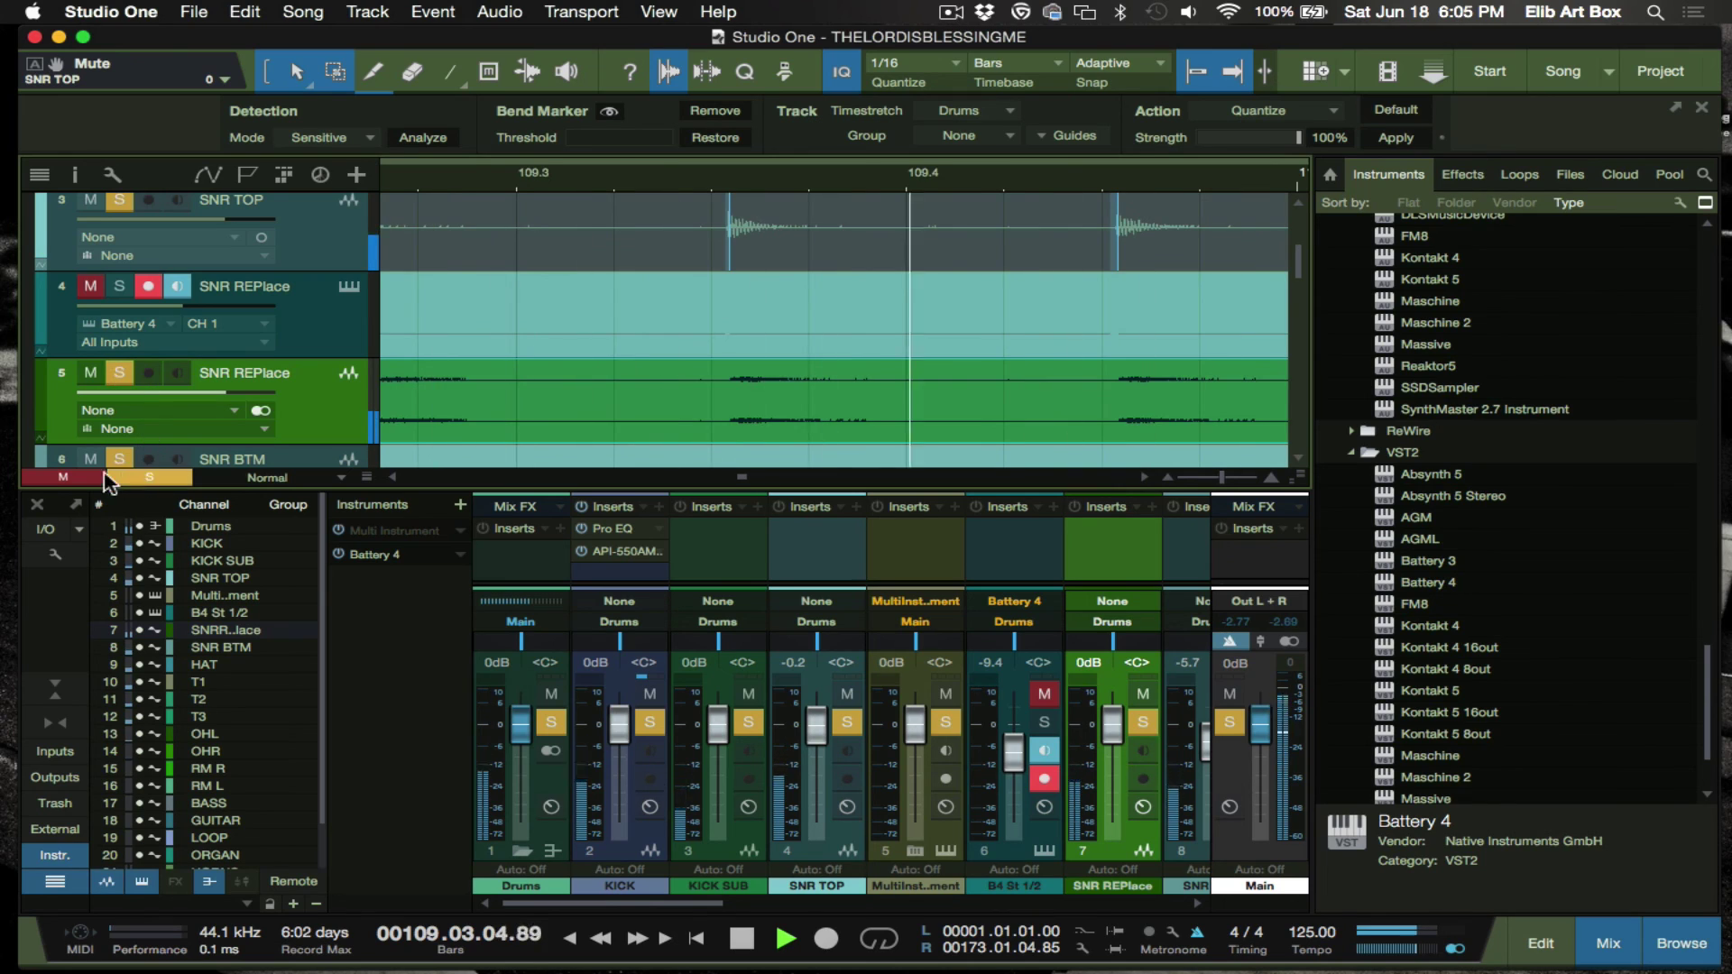
pyautogui.press('space')
pyautogui.scroll(-5, 855, 248)
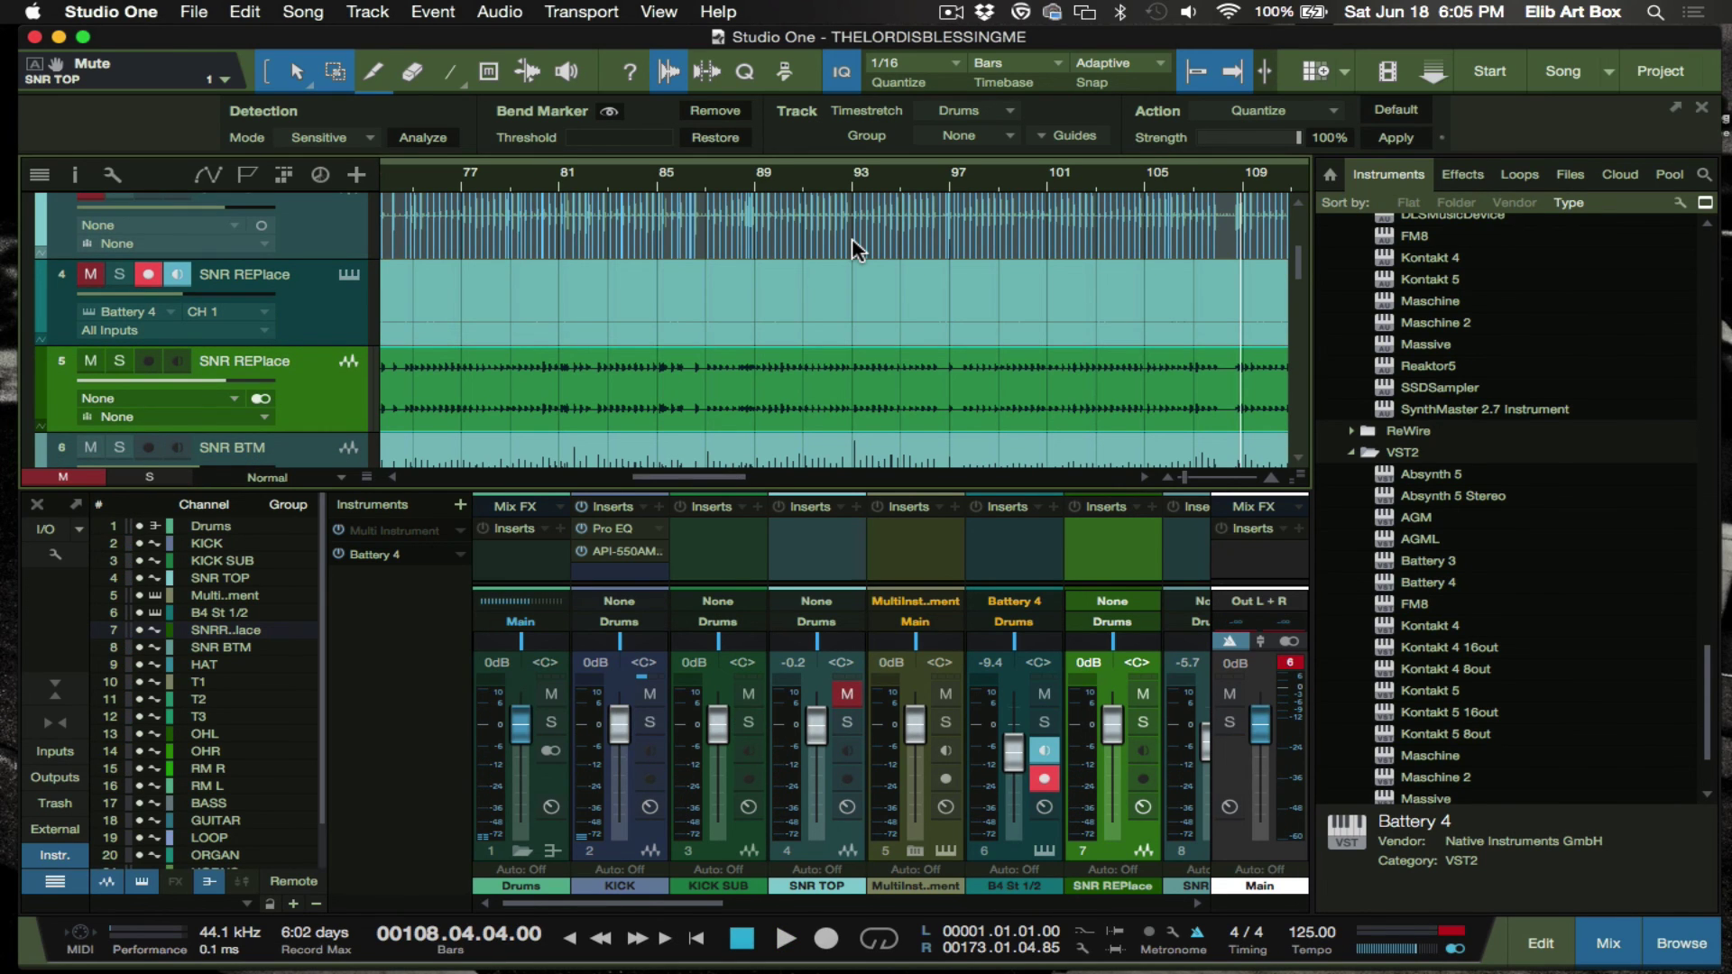